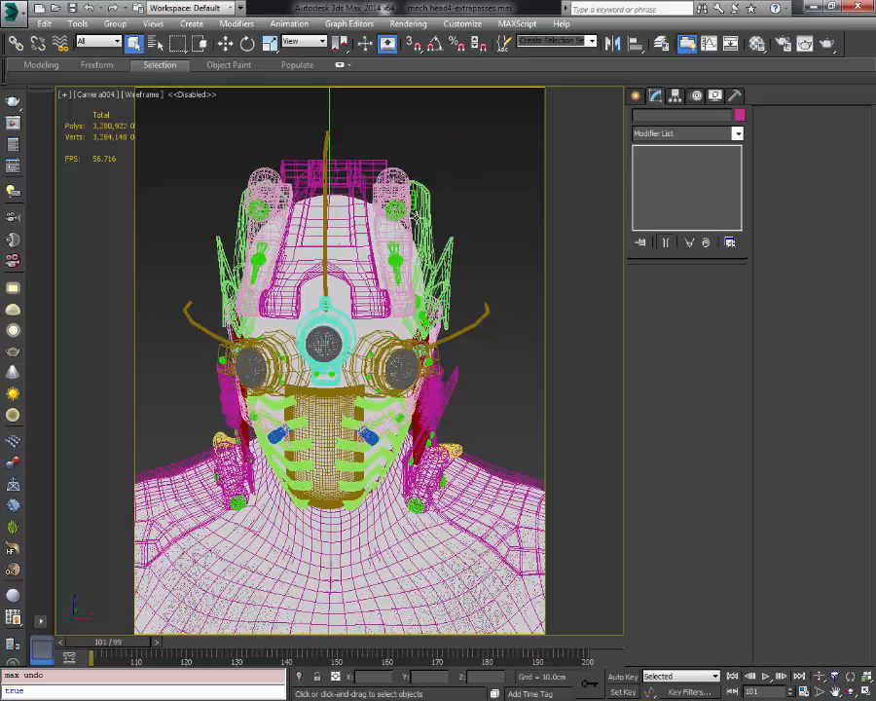
# Step: Select the mech head's objects and run the WaynesRandomWireColours.ms script to open its random wire colour dialog
pyautogui.moveTo(483, 139); pyautogui.dragTo(182, 503)
pyautogui.moveTo(236, 458); pyautogui.dragTo(236, 458)
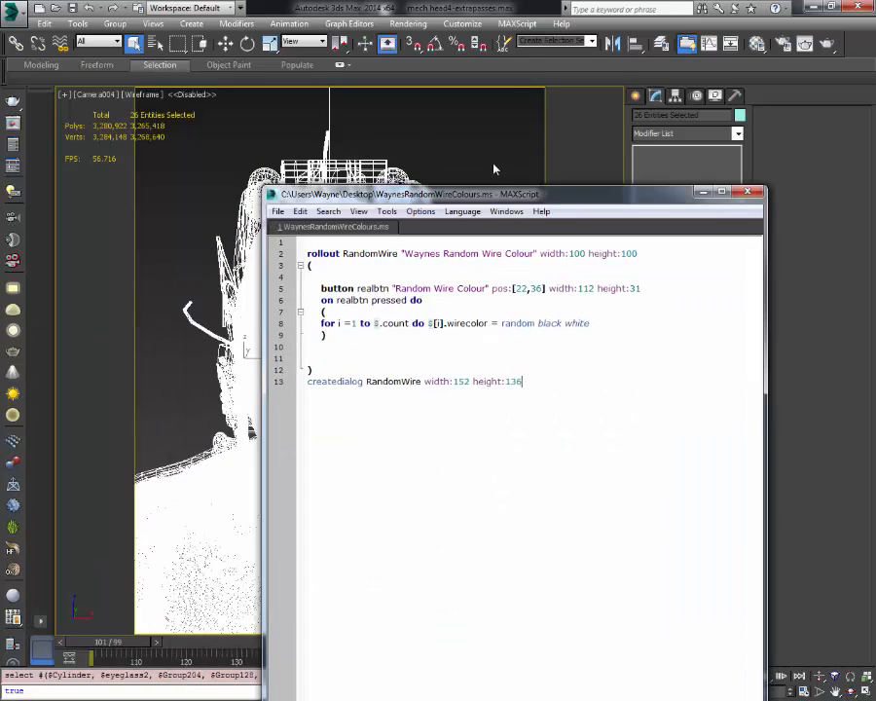
pyautogui.moveTo(486, 196); pyautogui.dragTo(497, 78)
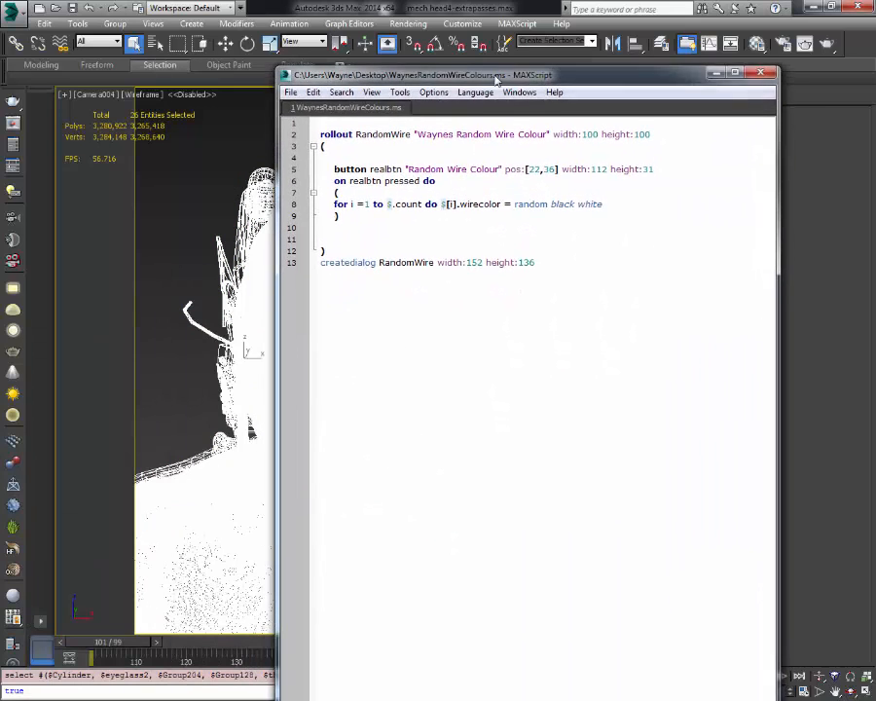
pyautogui.click(679, 393)
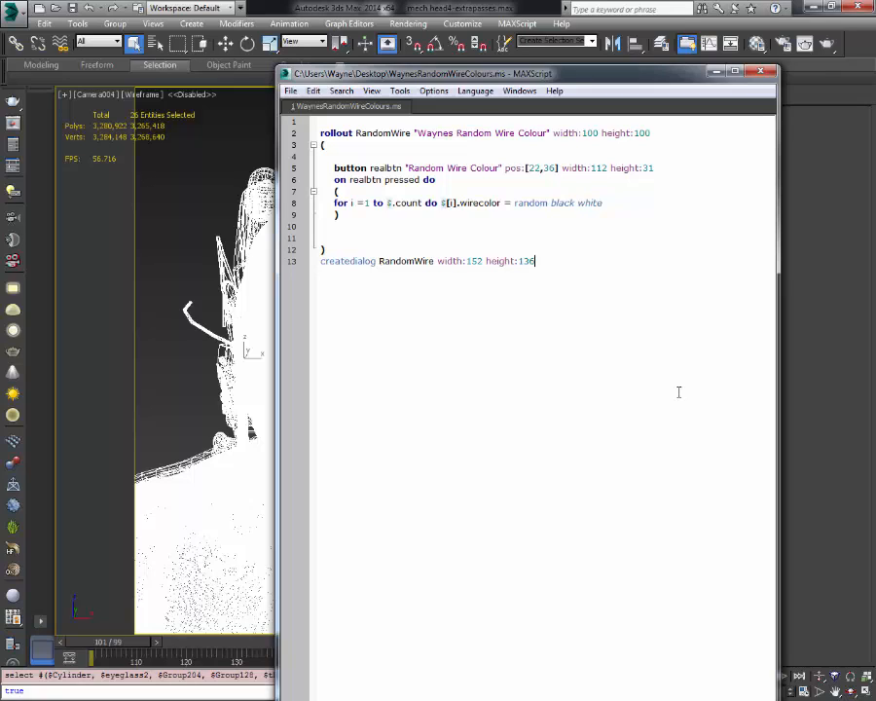
pyautogui.hotkey('ctrl', 'e')
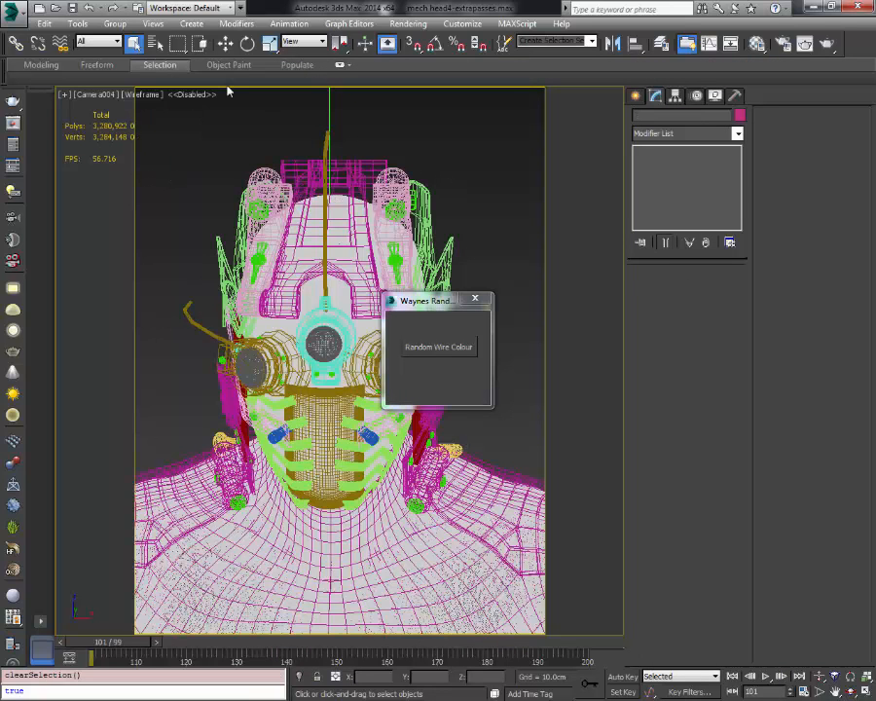
# Step: Select all objects in the scene, assign them random wire colours with the script's dialog, and close it
pyautogui.hotkey('ctrl', 'a')
pyautogui.click(436, 352)
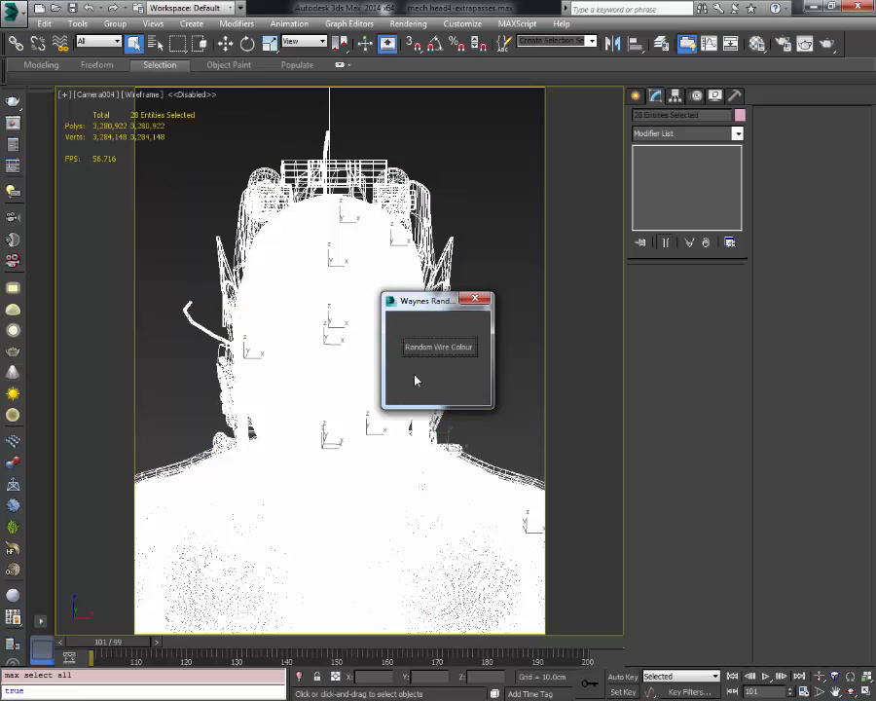
pyautogui.click(484, 197)
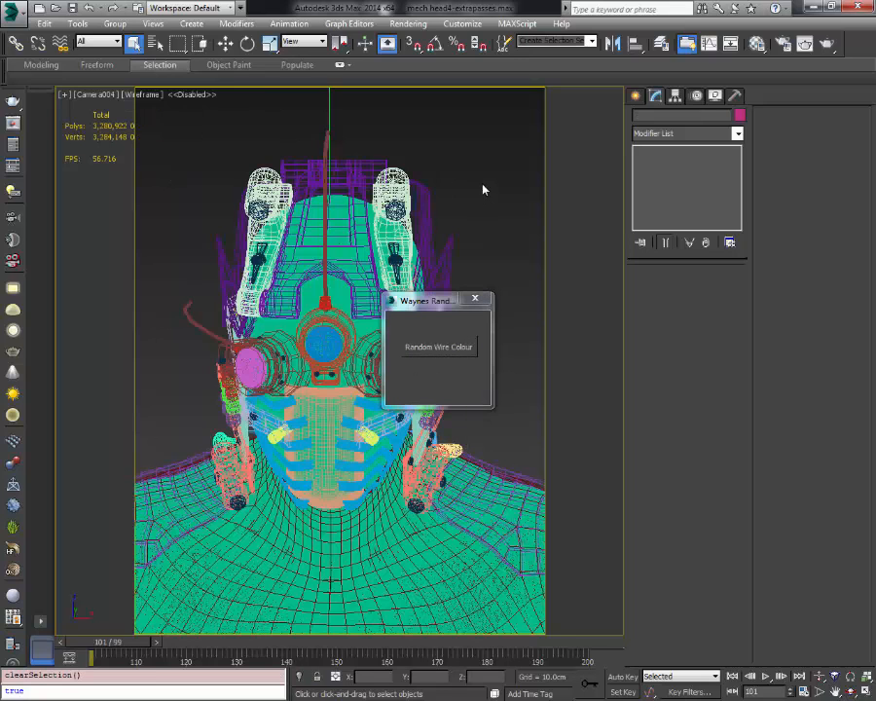
pyautogui.click(475, 299)
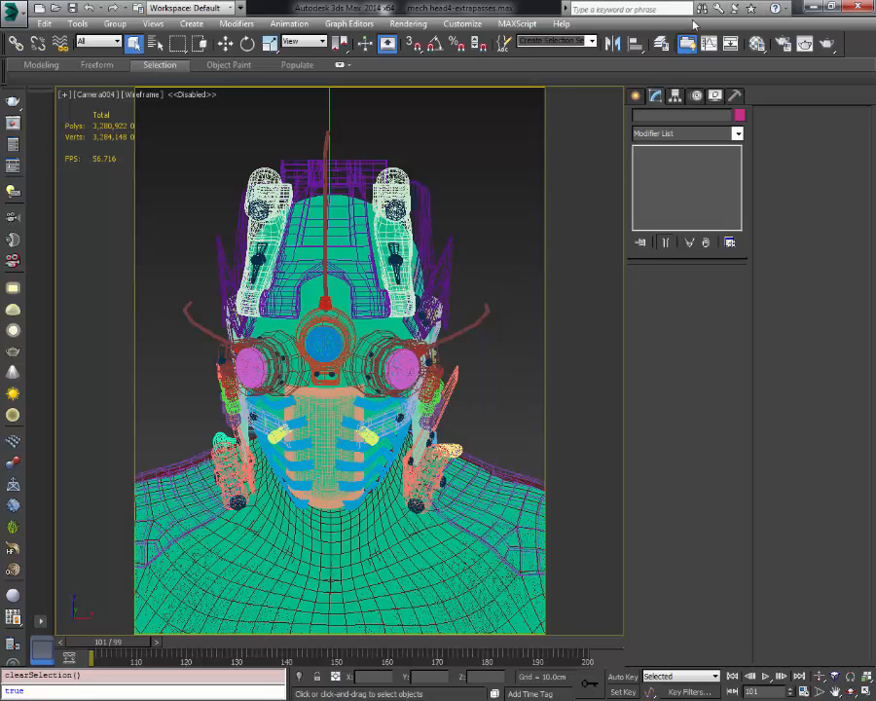
# Step: Add a VRayWireColor render element in the V-Ray render setup
pyautogui.click(779, 46)
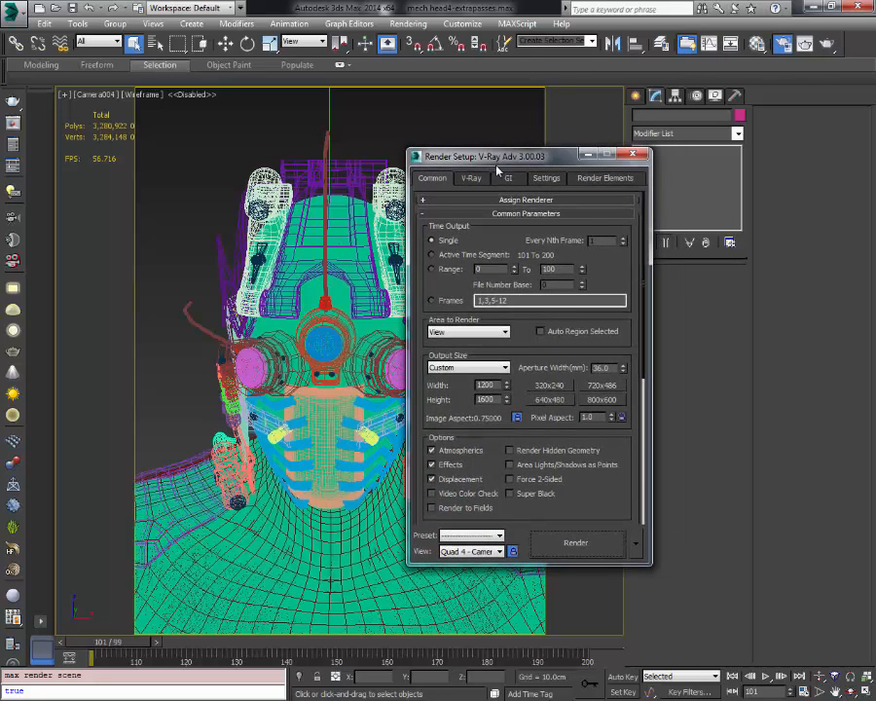
pyautogui.click(506, 178)
pyautogui.click(471, 178)
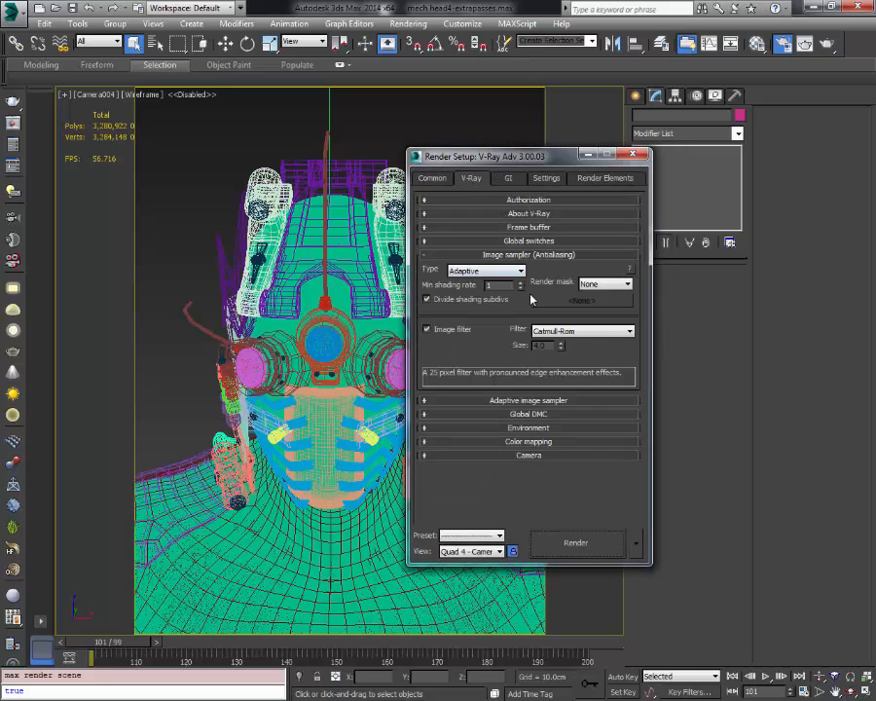
pyautogui.click(604, 178)
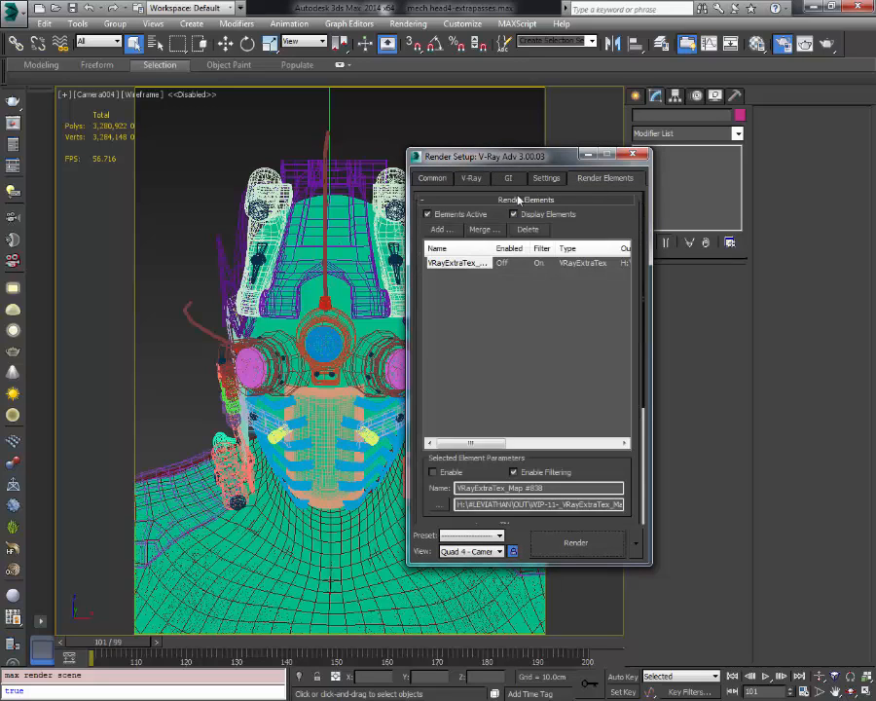
pyautogui.click(438, 229)
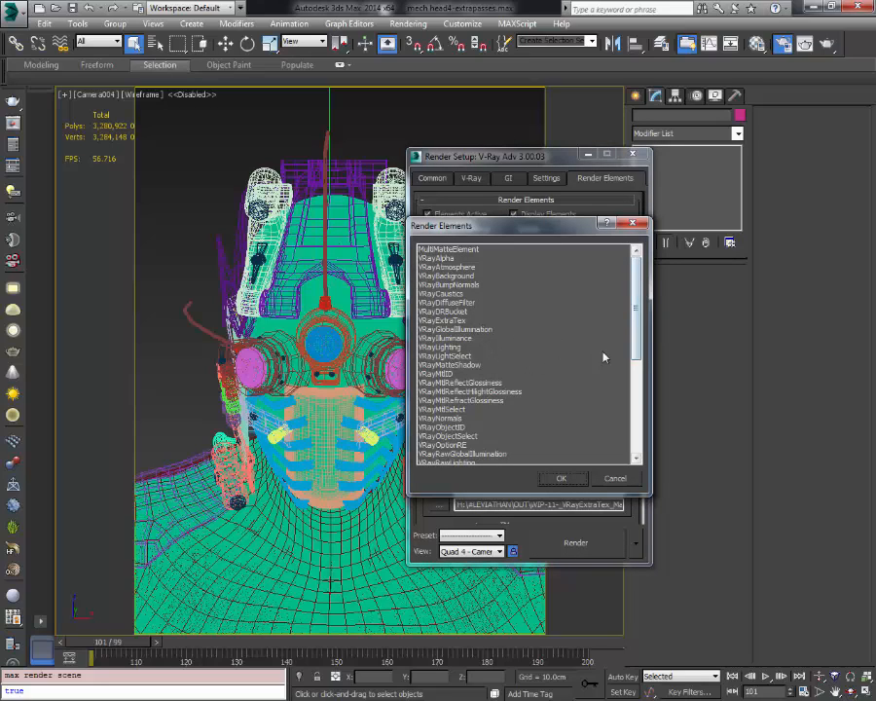
pyautogui.moveTo(639, 333); pyautogui.dragTo(623, 459)
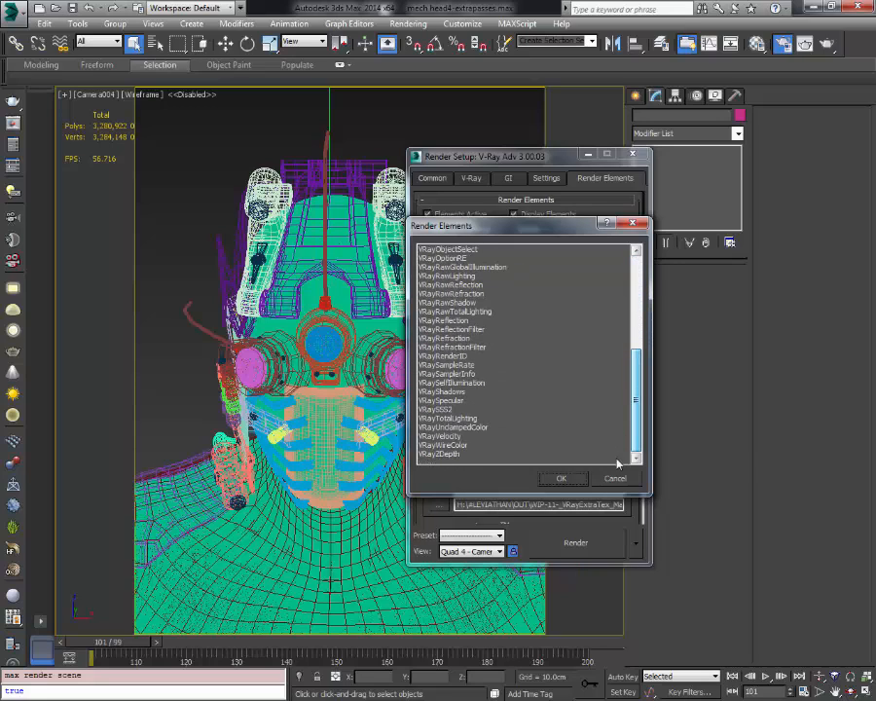
pyautogui.click(453, 447)
pyautogui.doubleClick(454, 446)
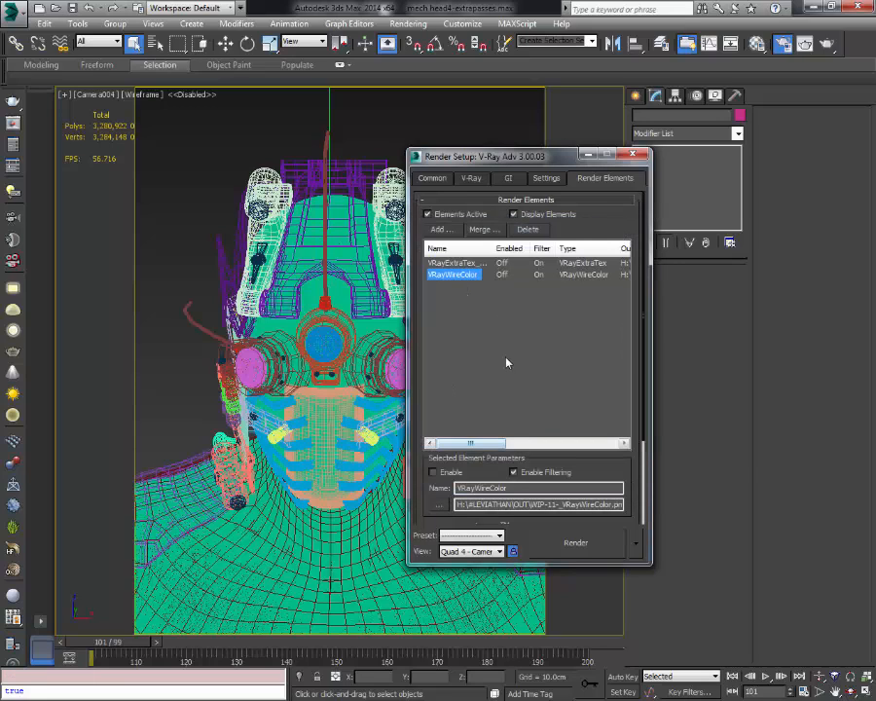
# Step: Select the HDRI dome light from the scene list and check whether it is switched on
pyautogui.click(433, 178)
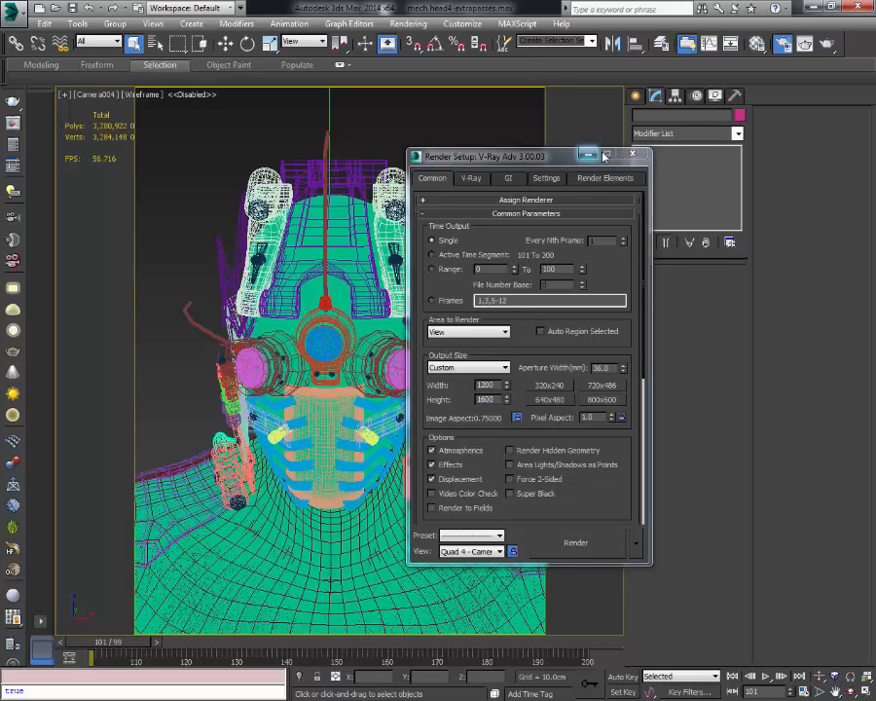
pyautogui.click(716, 96)
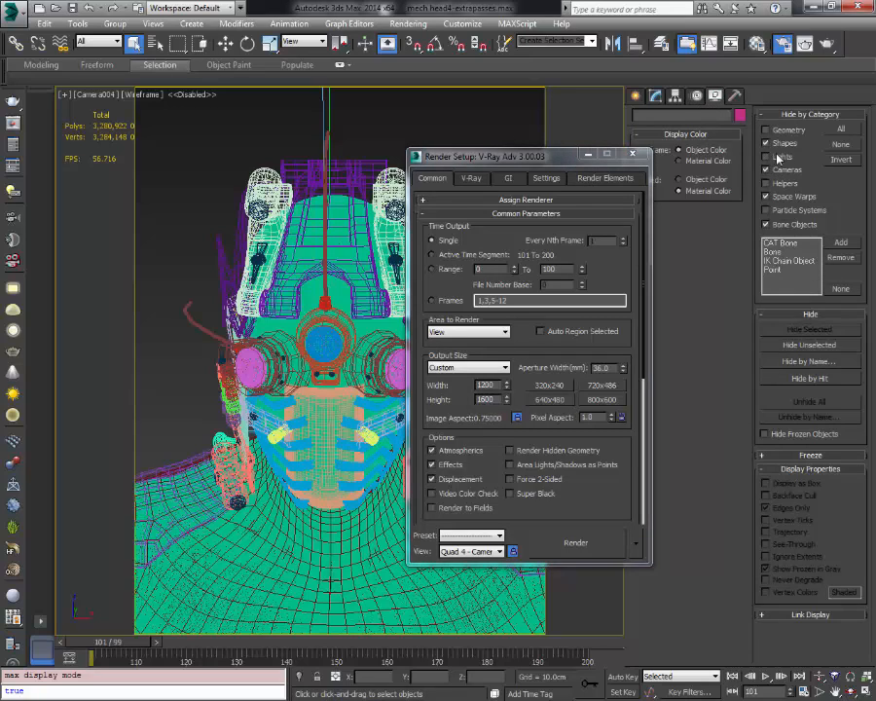
pyautogui.click(155, 42)
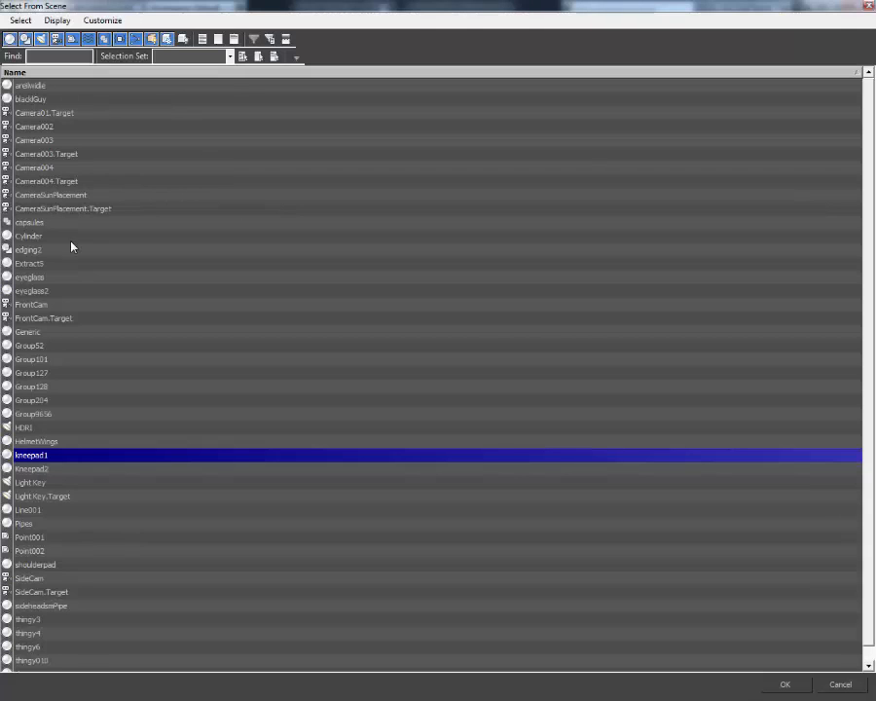
pyautogui.click(24, 39)
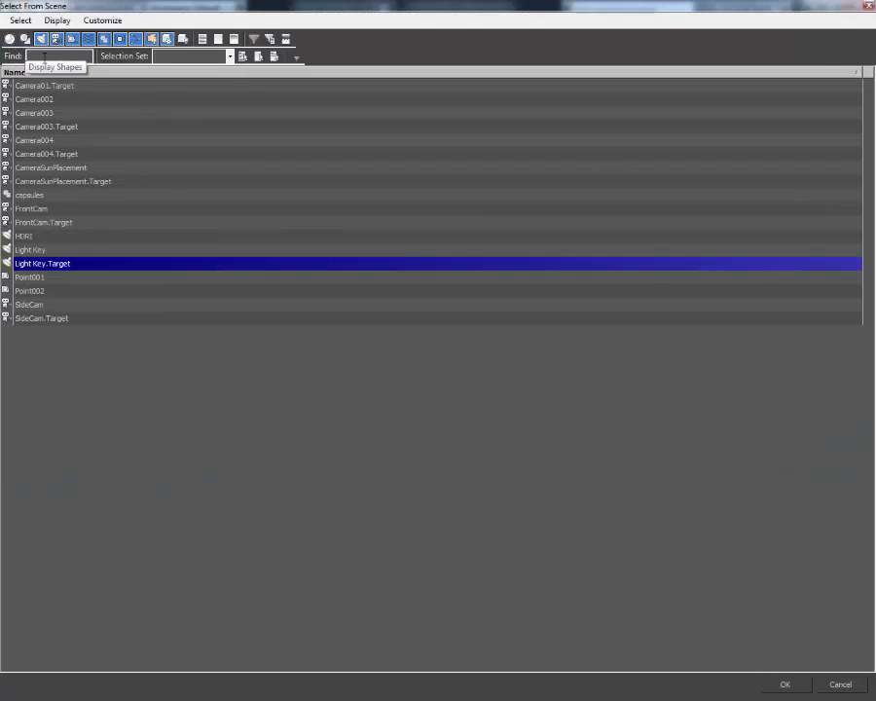
pyautogui.click(43, 38)
pyautogui.doubleClick(39, 98)
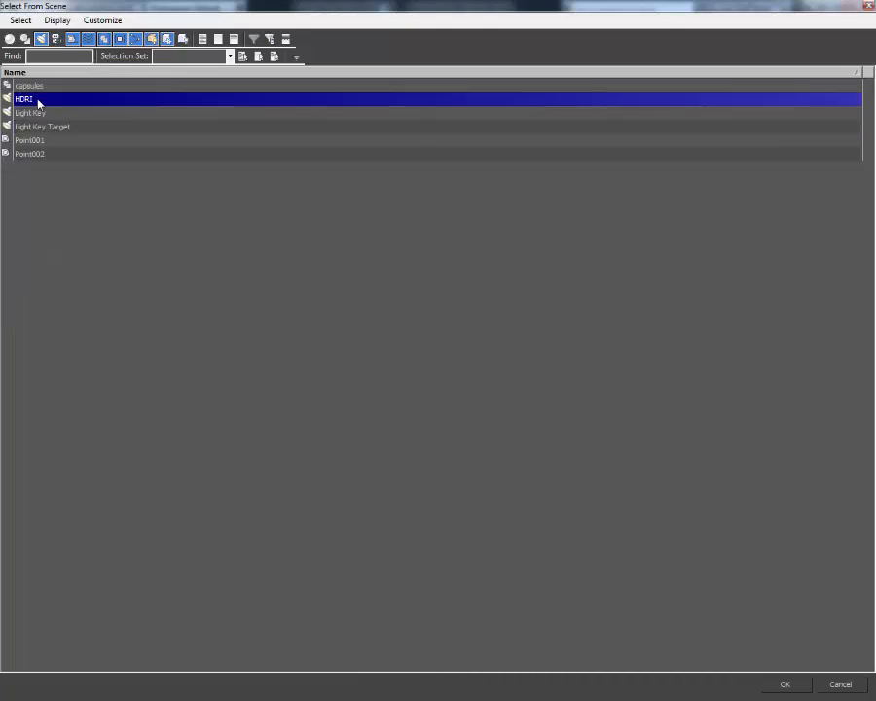
pyautogui.click(655, 95)
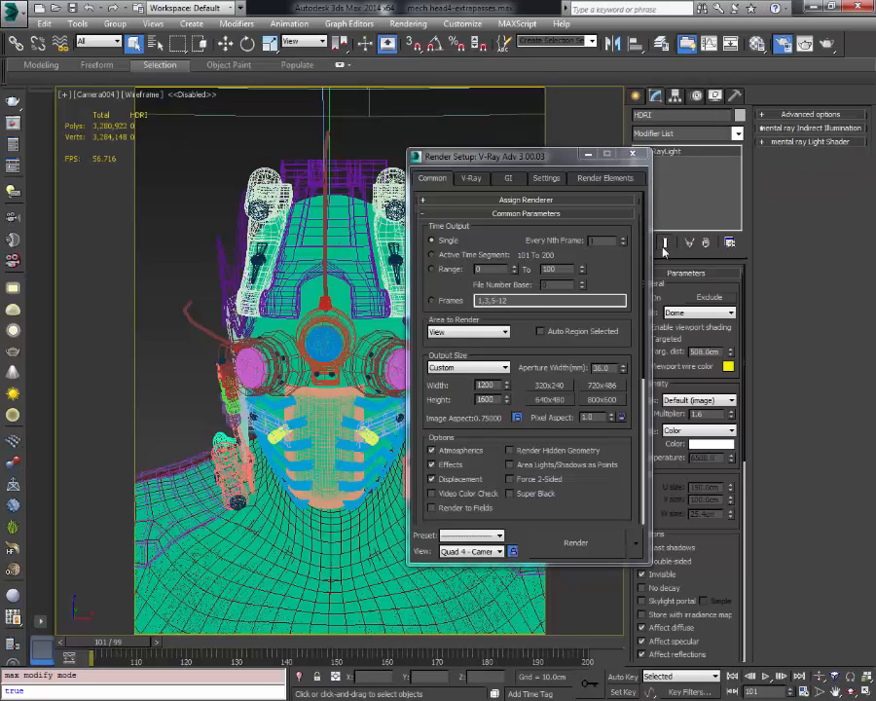
pyautogui.moveTo(487, 156); pyautogui.dragTo(347, 169)
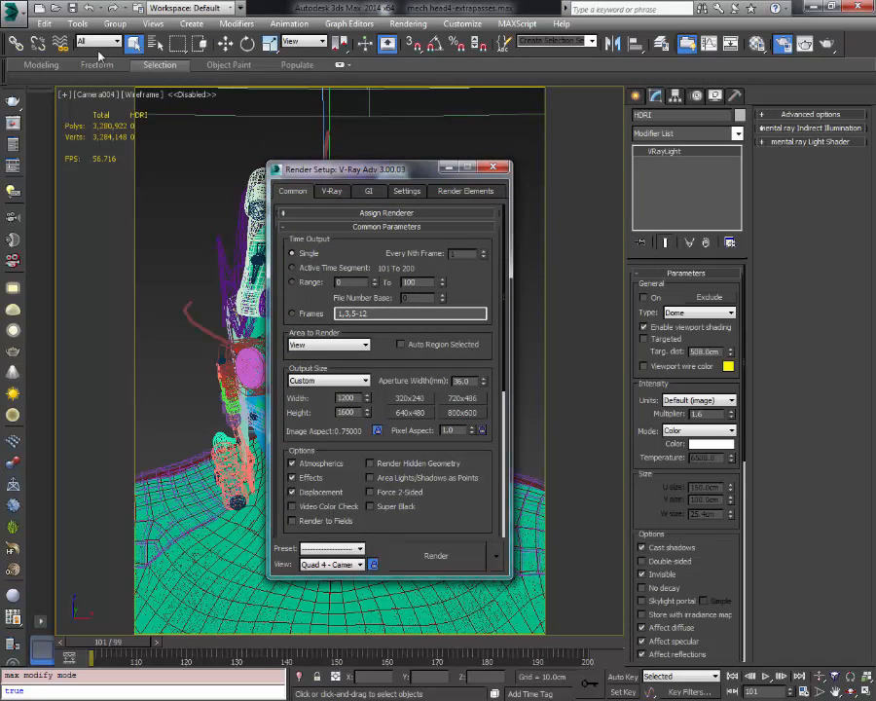
# Step: Select Light Key to check whether it is switched on, and select Light Key.Target to inspect it
pyautogui.press('h')
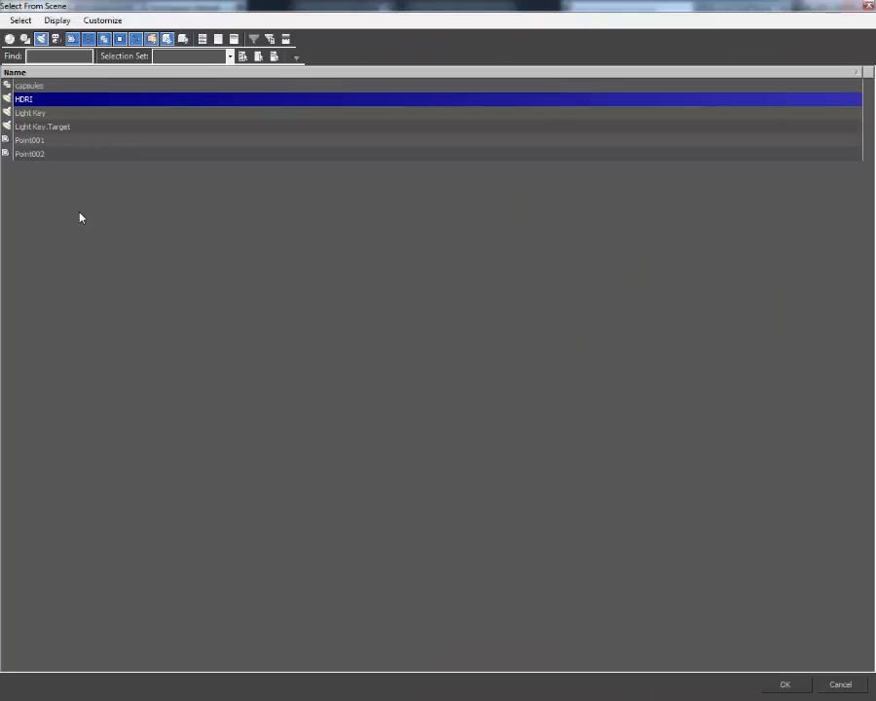
pyautogui.doubleClick(30, 112)
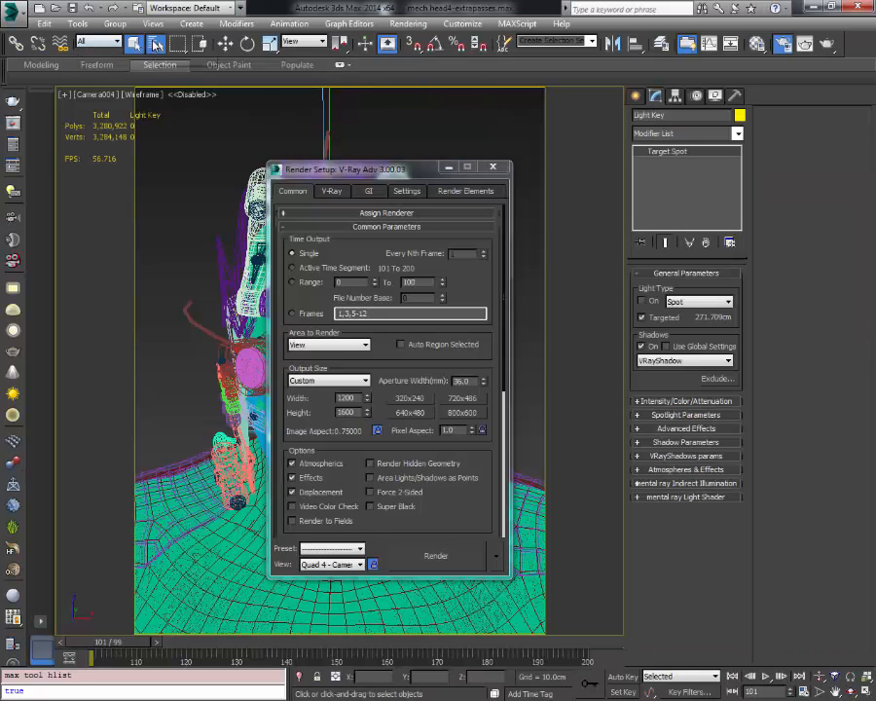
pyautogui.press('h')
pyautogui.click(40, 128)
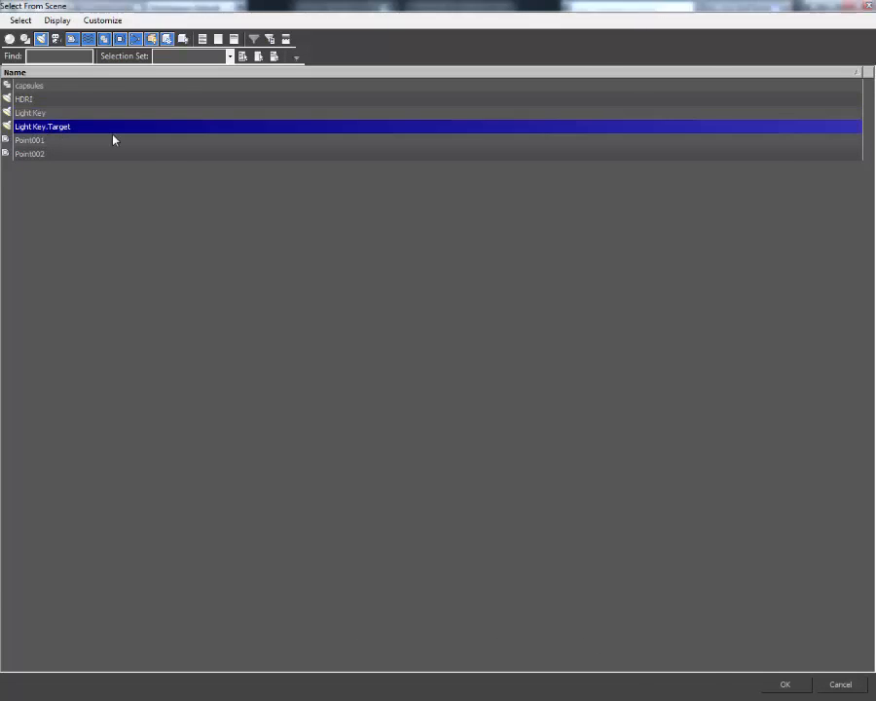
pyautogui.doubleClick(113, 136)
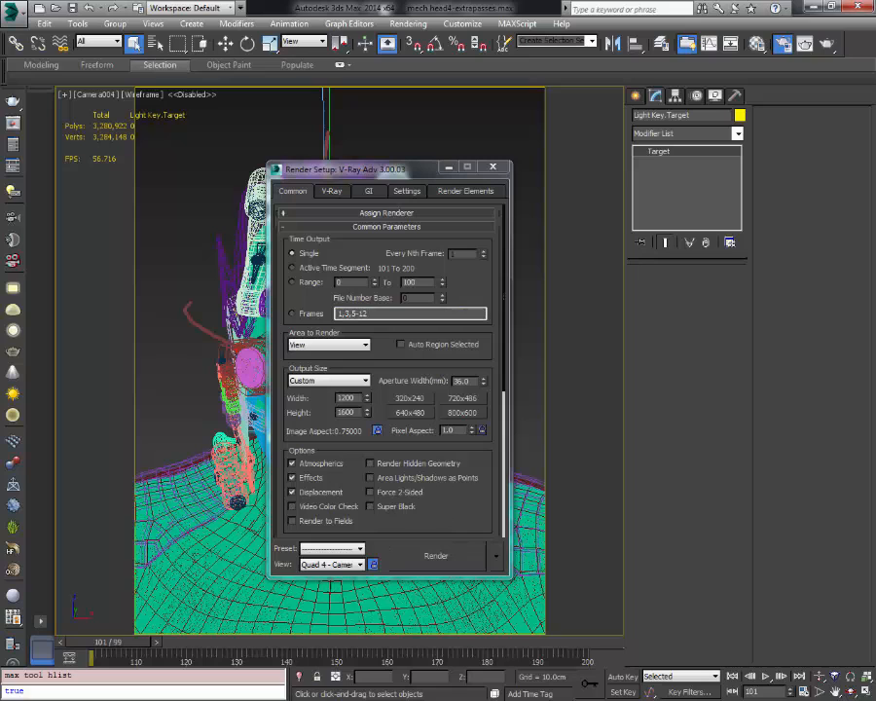
# Step: Render the camera view and display the VRayExtraTex_Map #838 pass followed by the VRayWireColor pass in the frame buffer
pyautogui.click(437, 565)
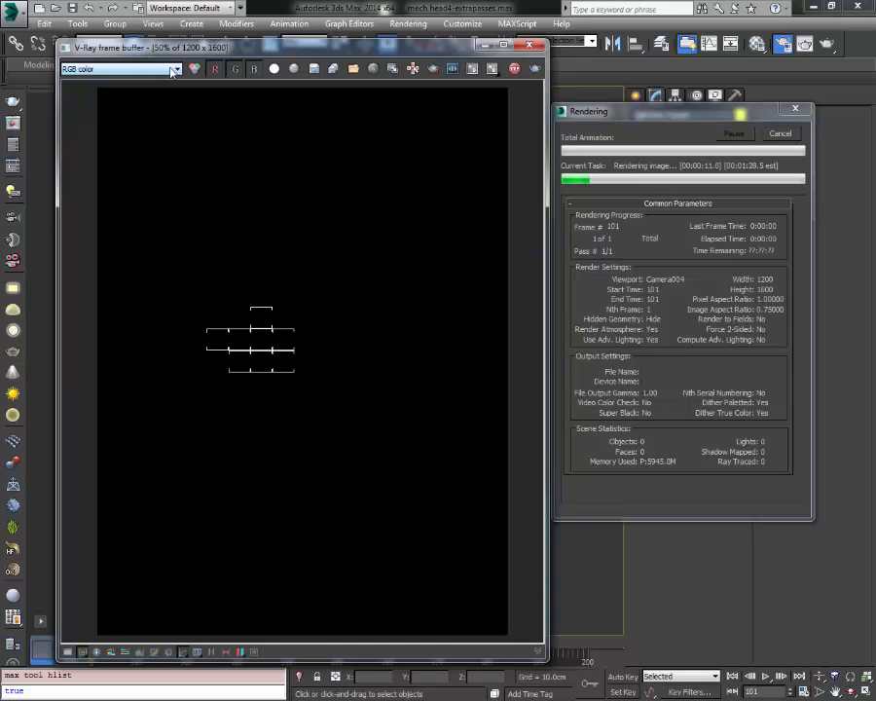
pyautogui.click(173, 69)
pyautogui.press('Down')
pyautogui.press('Down')
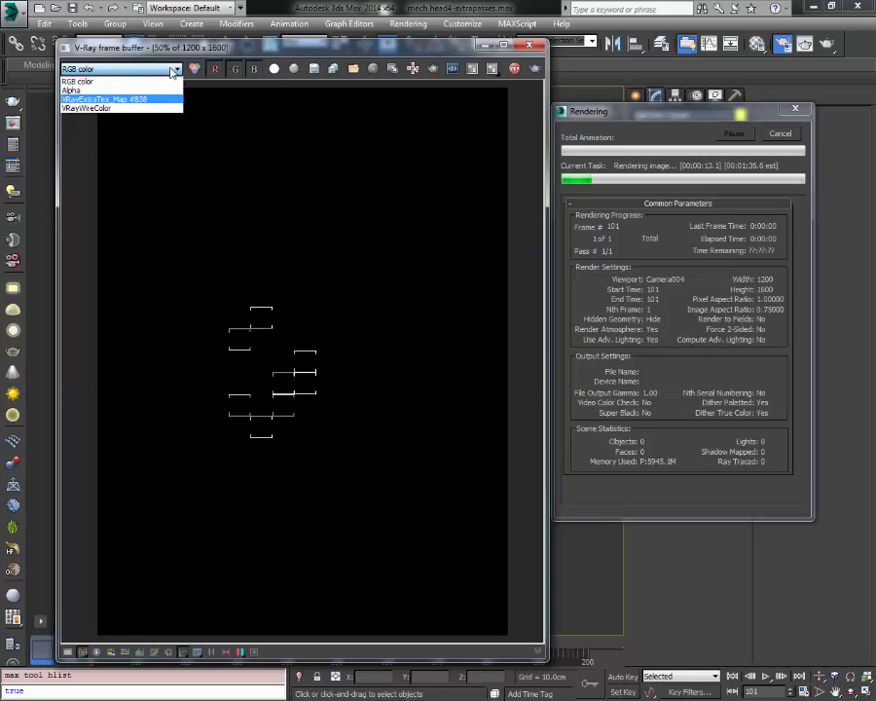
pyautogui.press('Return')
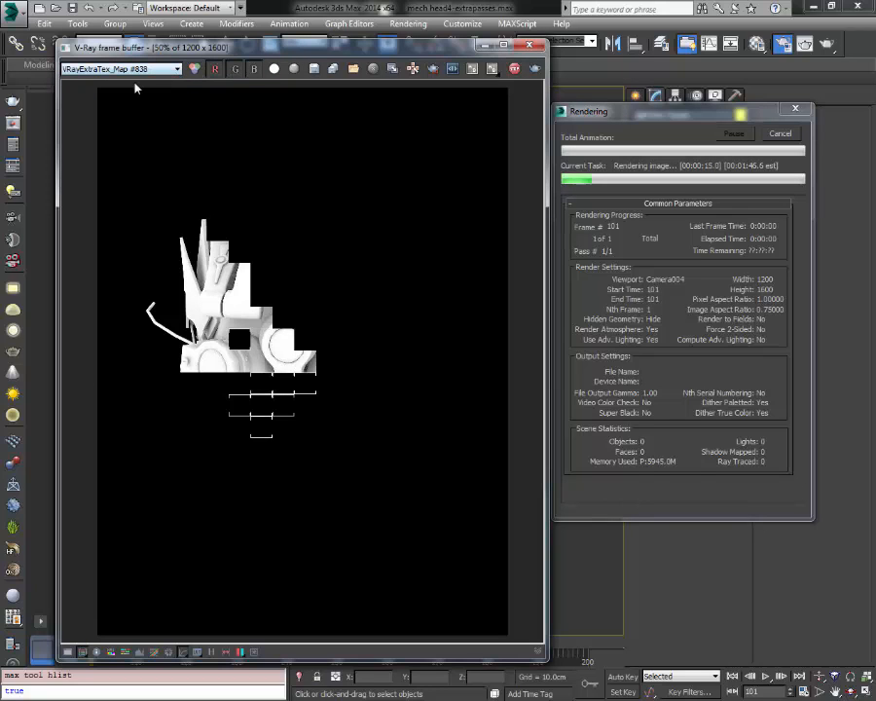
pyautogui.hotkey('alt', 'Down')
pyautogui.press('Down')
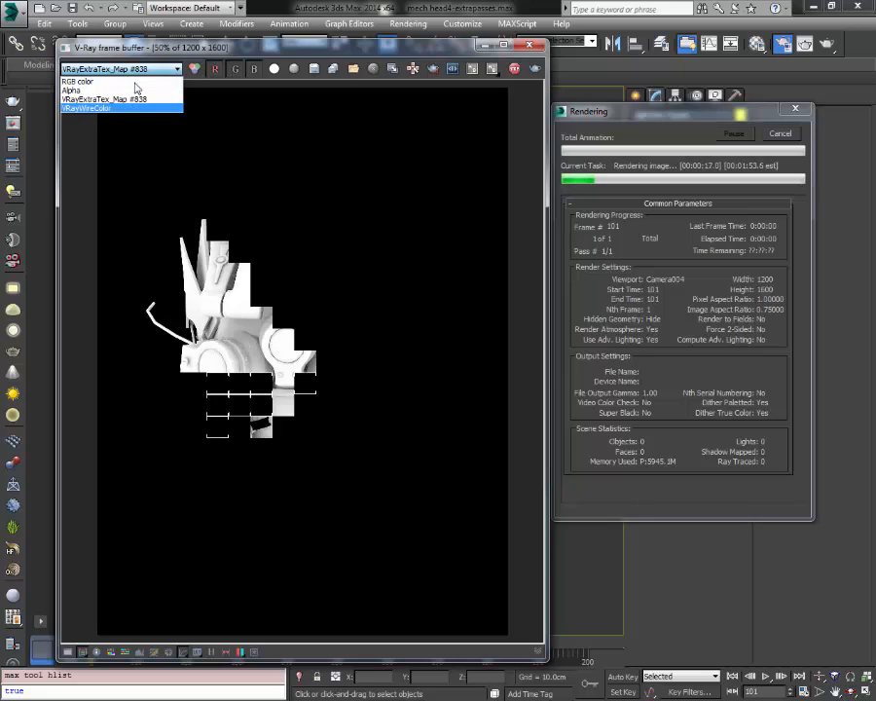
pyautogui.press('Return')
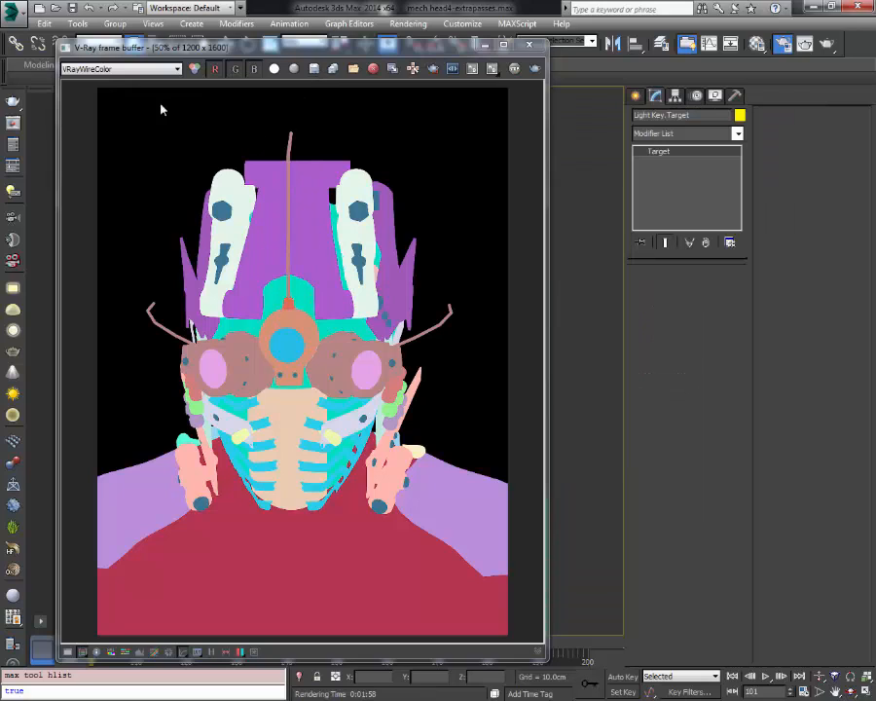
# Step: Start saving the VRayWireColor pass to the F:\meshMARS folder under the name wire, with the folder's files listed in Details view
pyautogui.click(314, 69)
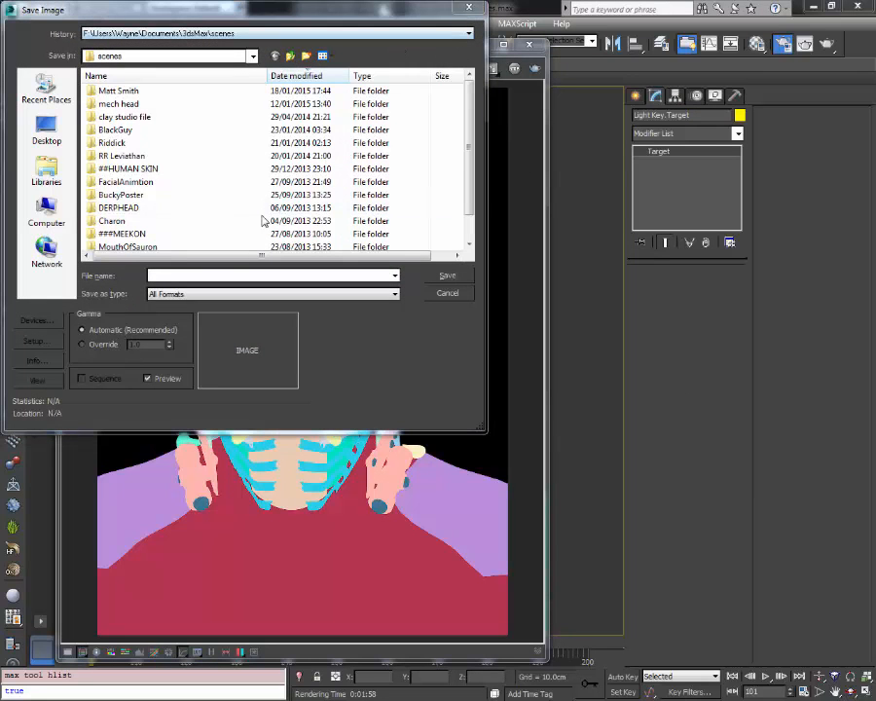
pyautogui.click(227, 278)
pyautogui.write('F:\\meahMARS')
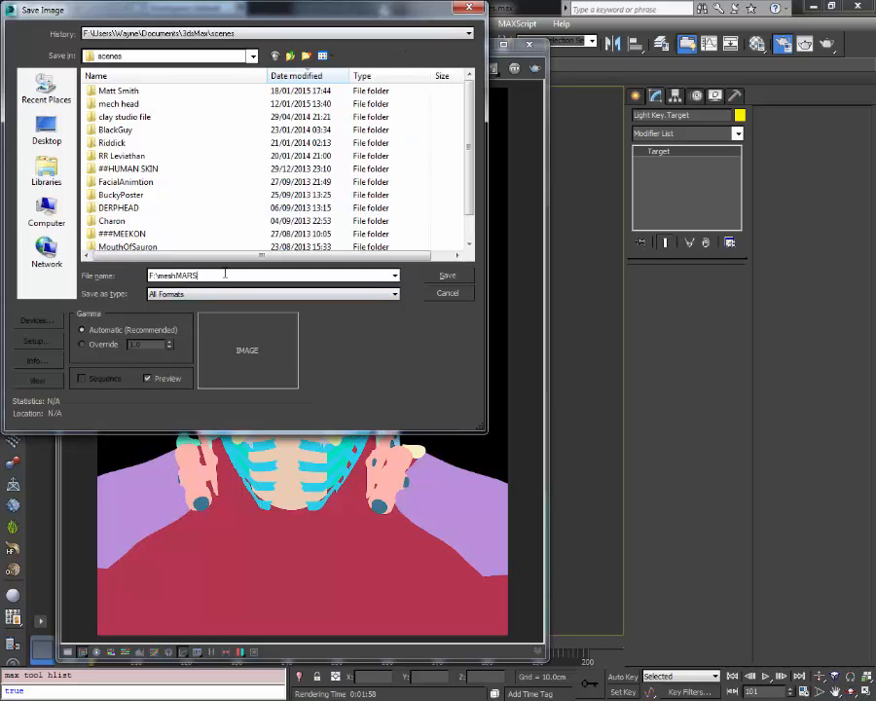
pyautogui.press('Return')
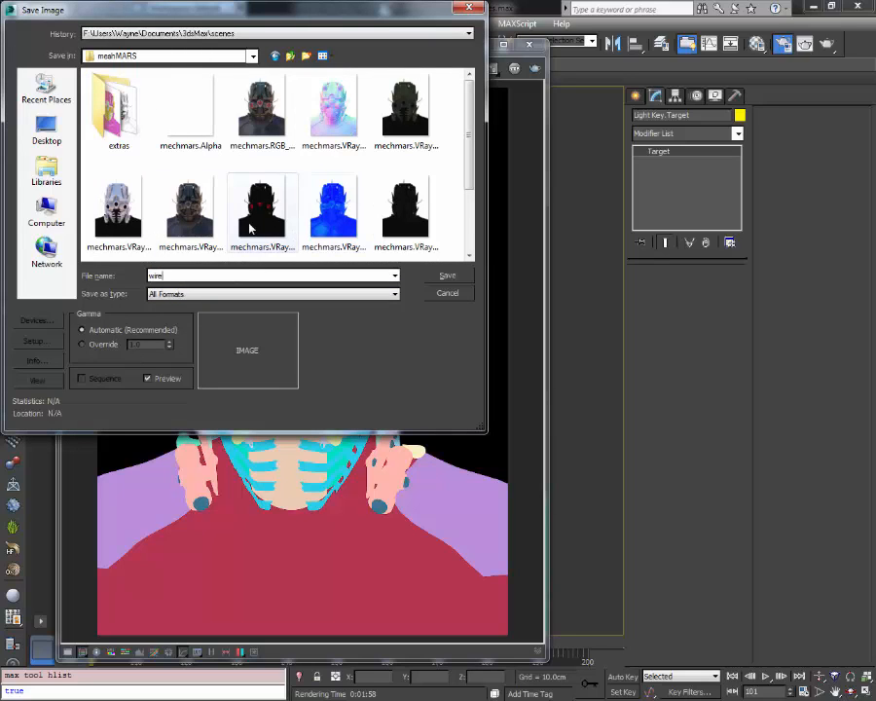
pyautogui.click(324, 56)
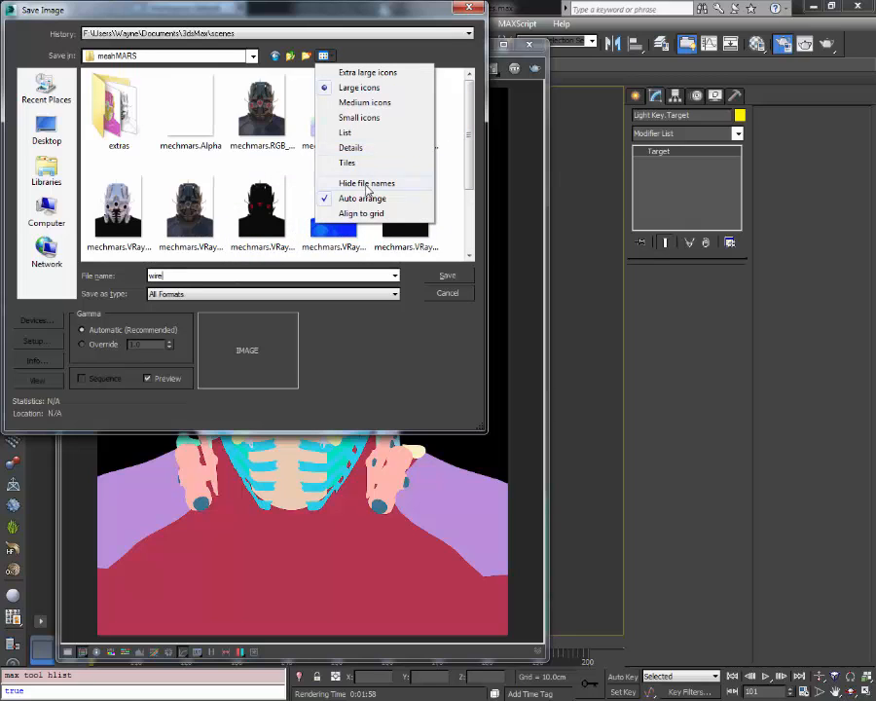
pyautogui.click(351, 148)
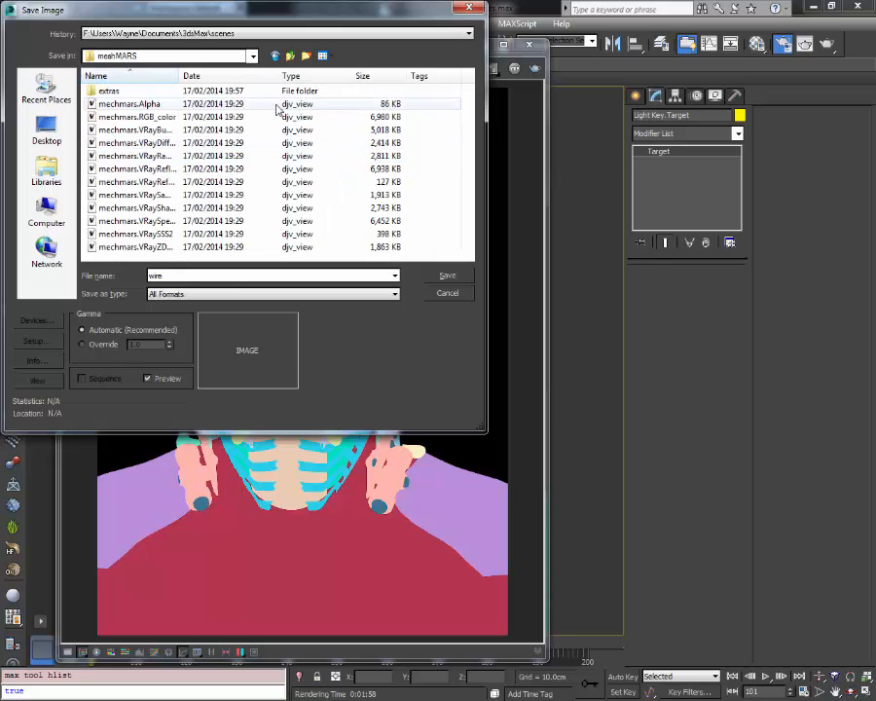
# Step: Save the wire image as a TIF file in 8-bit colour with no compression at 300 dots per inch
pyautogui.click(273, 293)
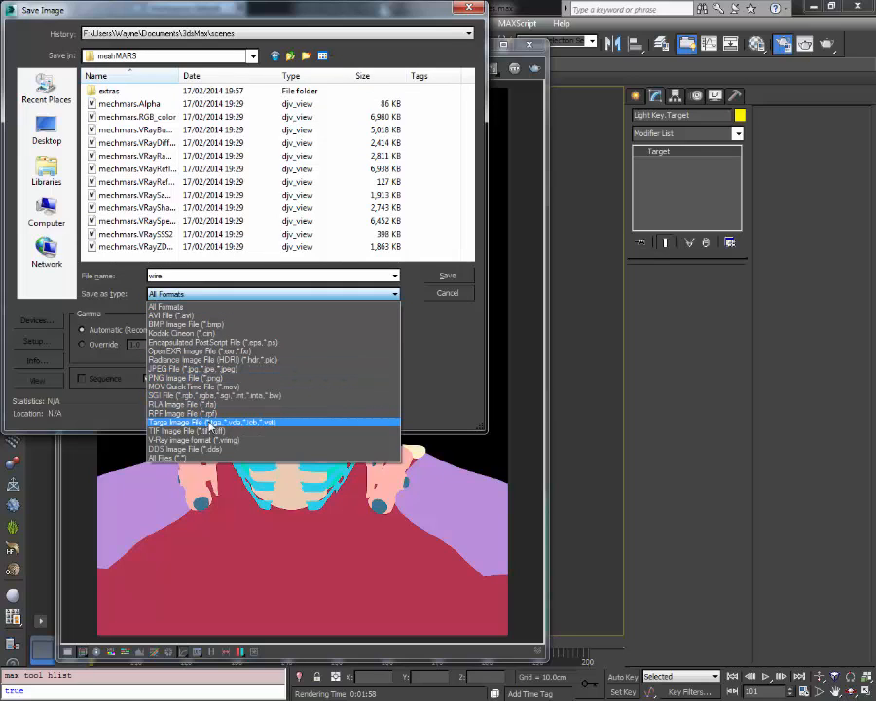
pyautogui.click(206, 431)
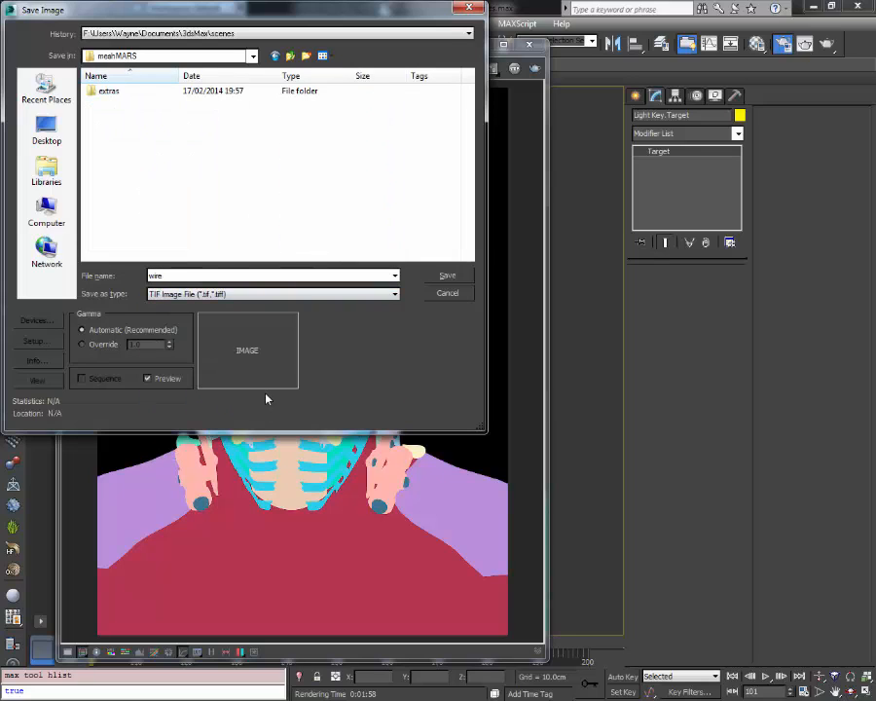
pyautogui.press('Return')
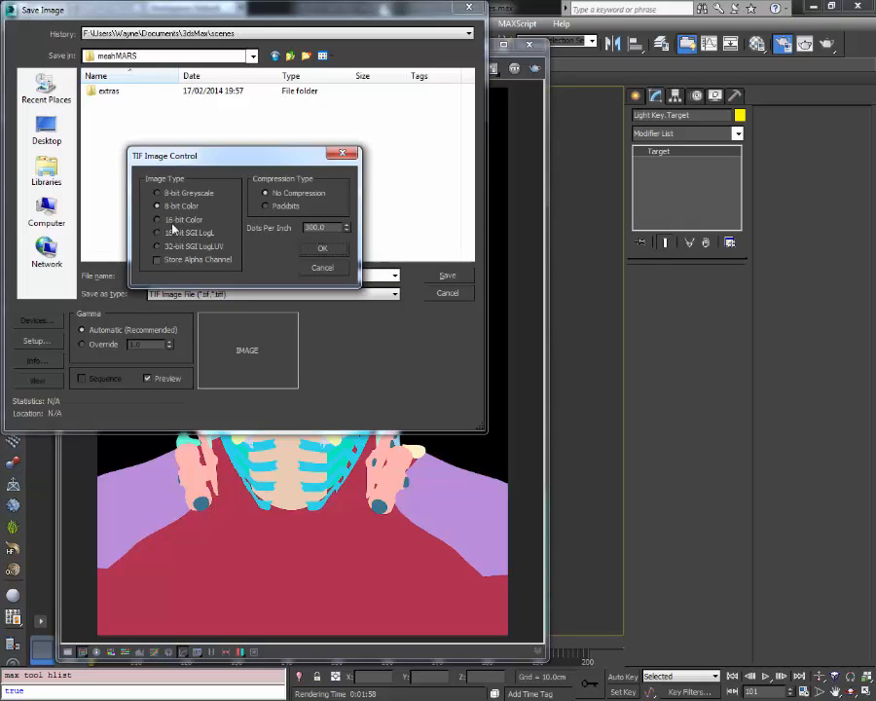
pyautogui.click(328, 251)
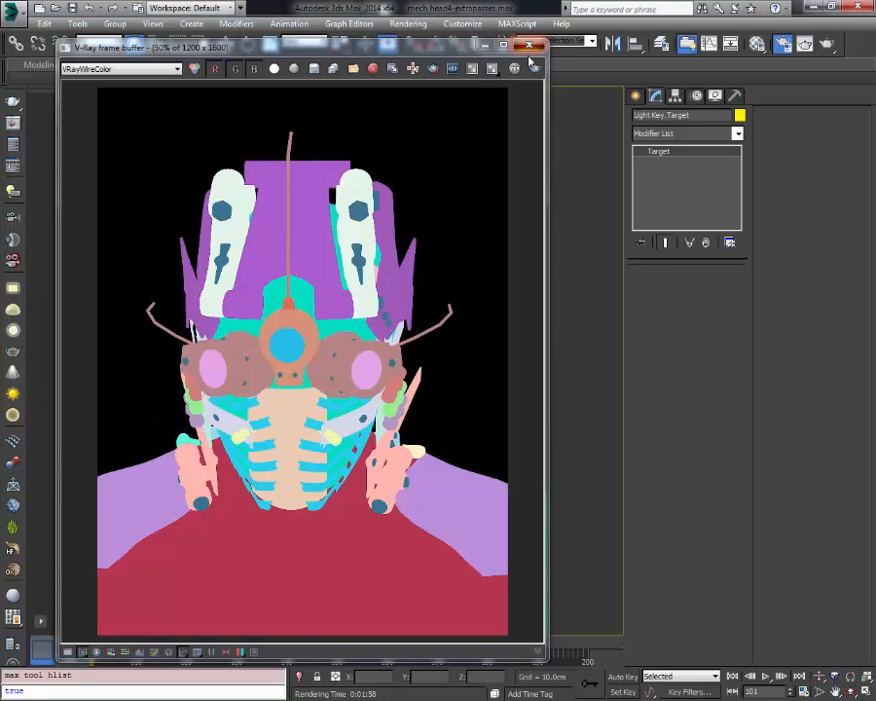
# Step: Close the V-Ray frame buffer and the Render Setup window, and switch to Nuke's empty node graph
pyautogui.click(533, 47)
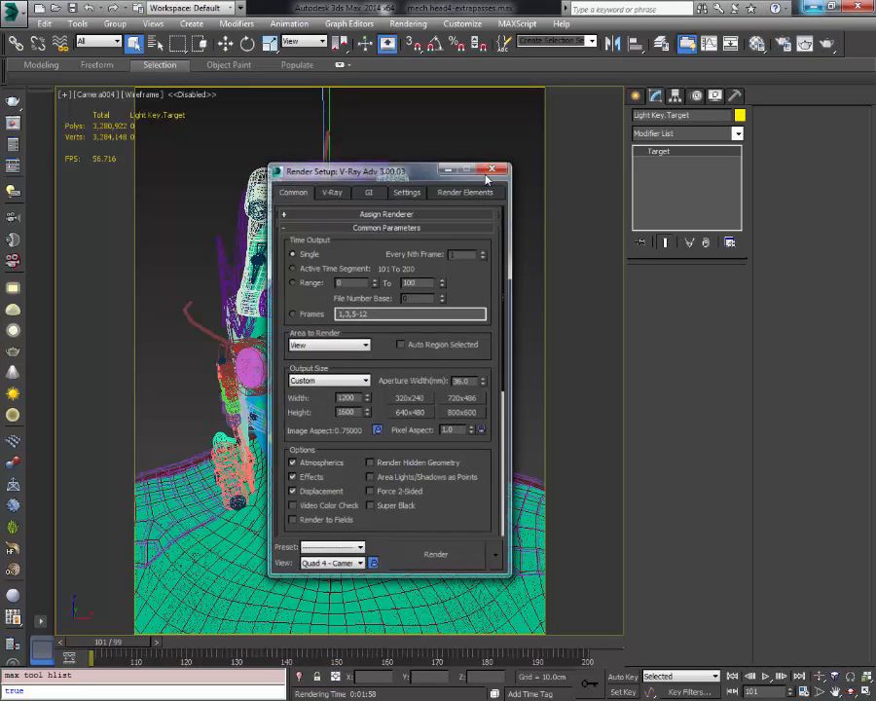
pyautogui.click(493, 166)
pyautogui.doubleClick(579, 6)
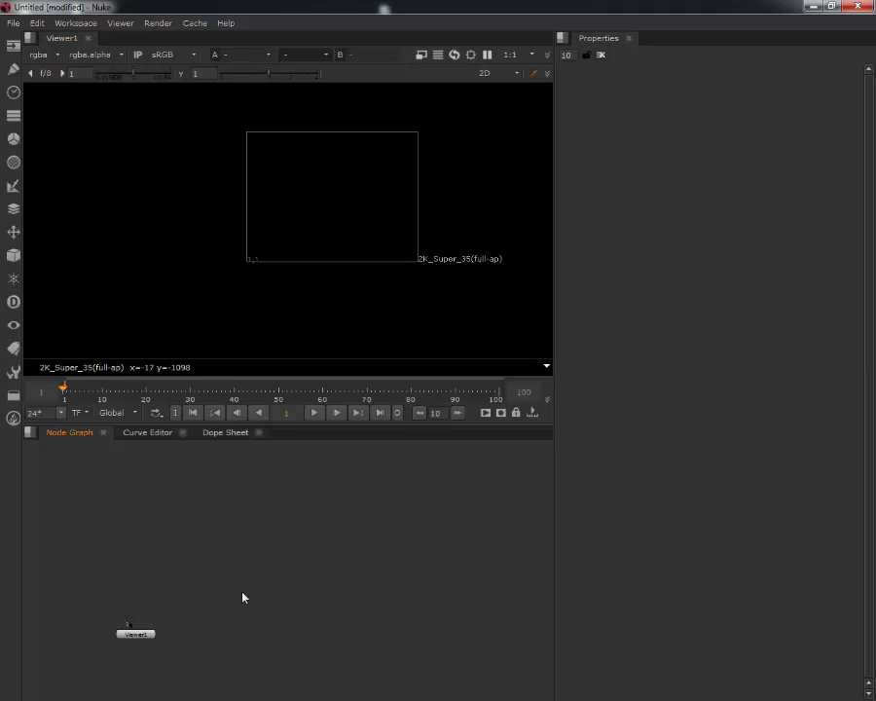
pyautogui.moveTo(220, 550); pyautogui.dragTo(250, 577, button='middle')
# Step: Switch to the meshMARS folder in Windows Explorer, open its extras subfolder and move the window clear of Nuke
pyautogui.hotkey('alt', 'Tab')
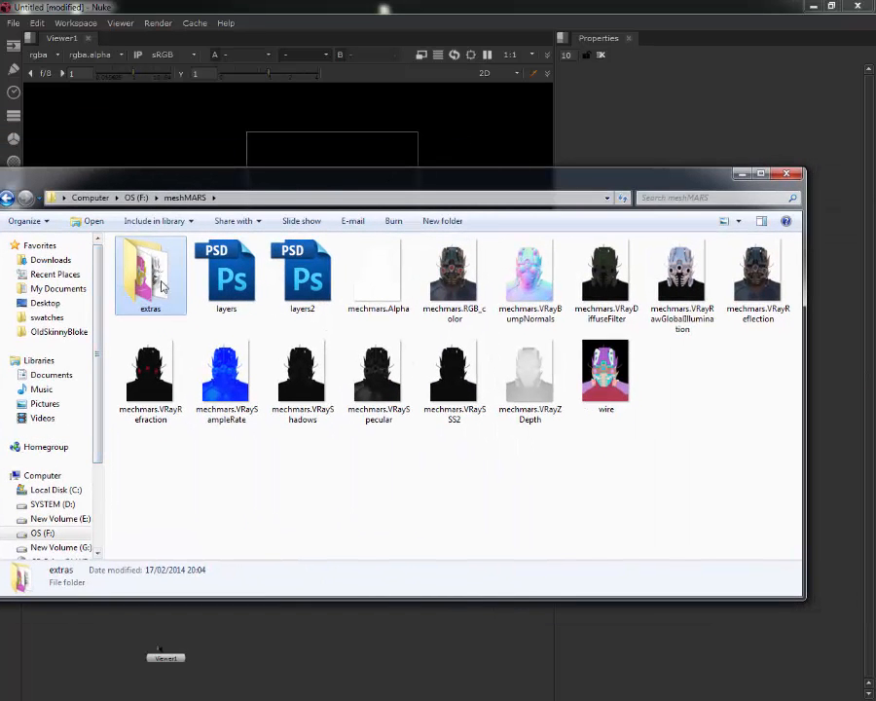
pyautogui.doubleClick(150, 274)
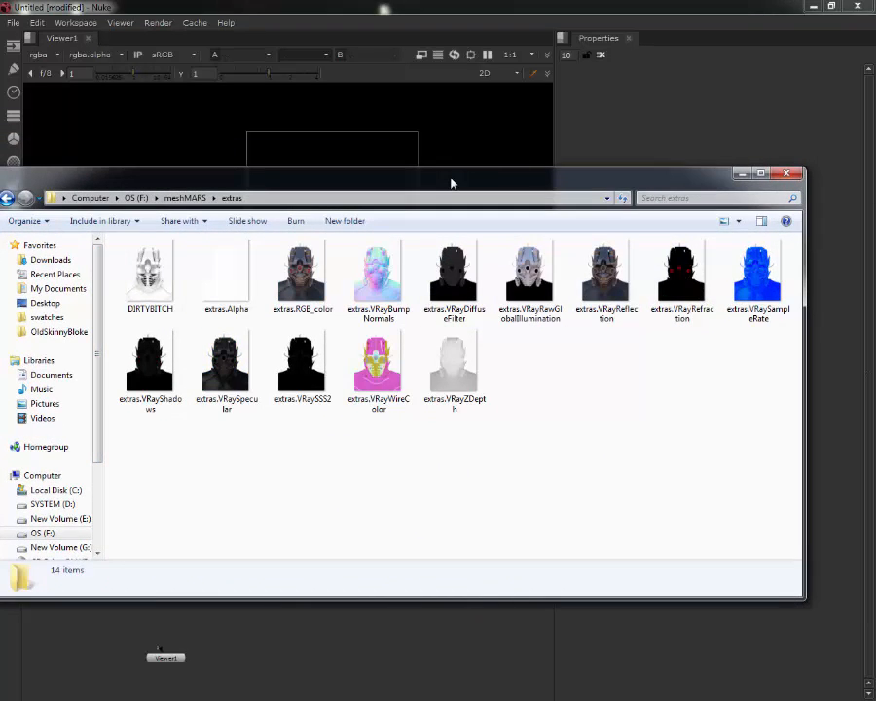
pyautogui.moveTo(452, 182); pyautogui.dragTo(0, 200)
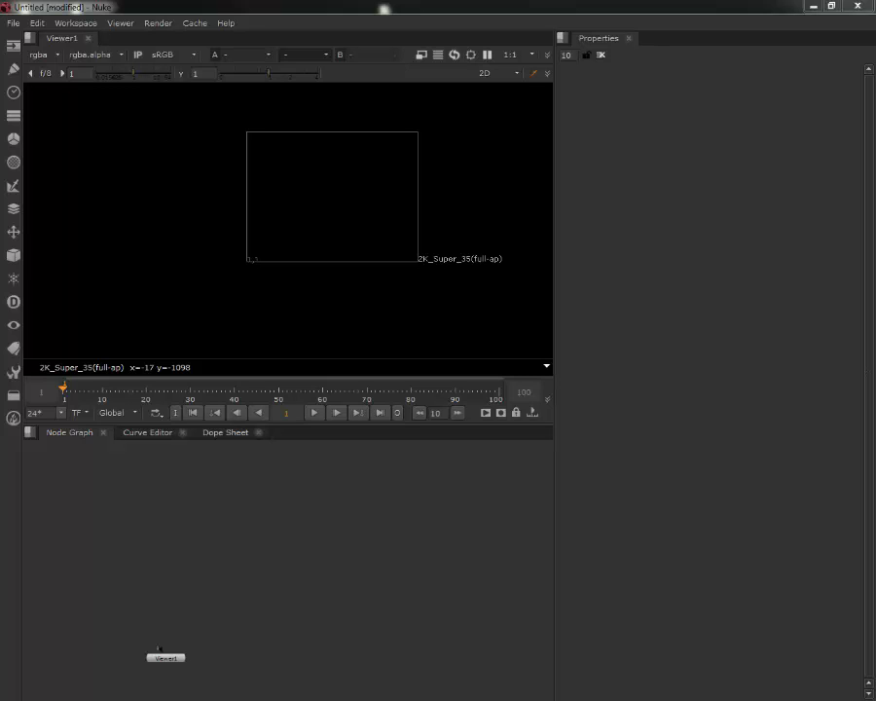
# Step: Import mechmars.RGB_color.png into the node graph, connect it to the Viewer and switch the display from the red channel to full colour
pyautogui.moveTo(103, 503); pyautogui.dragTo(101, 501)
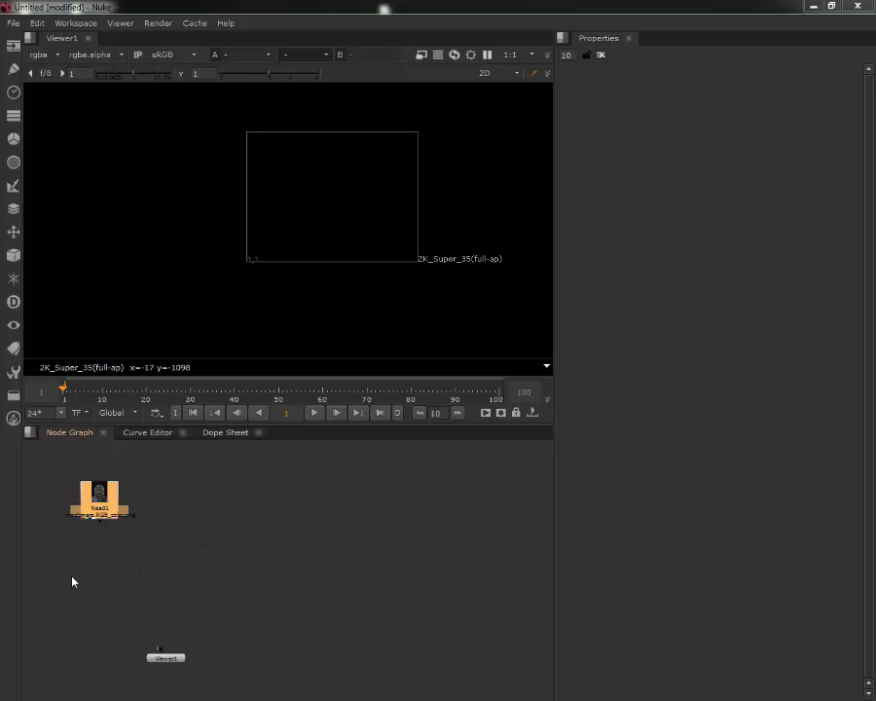
pyautogui.press('1')
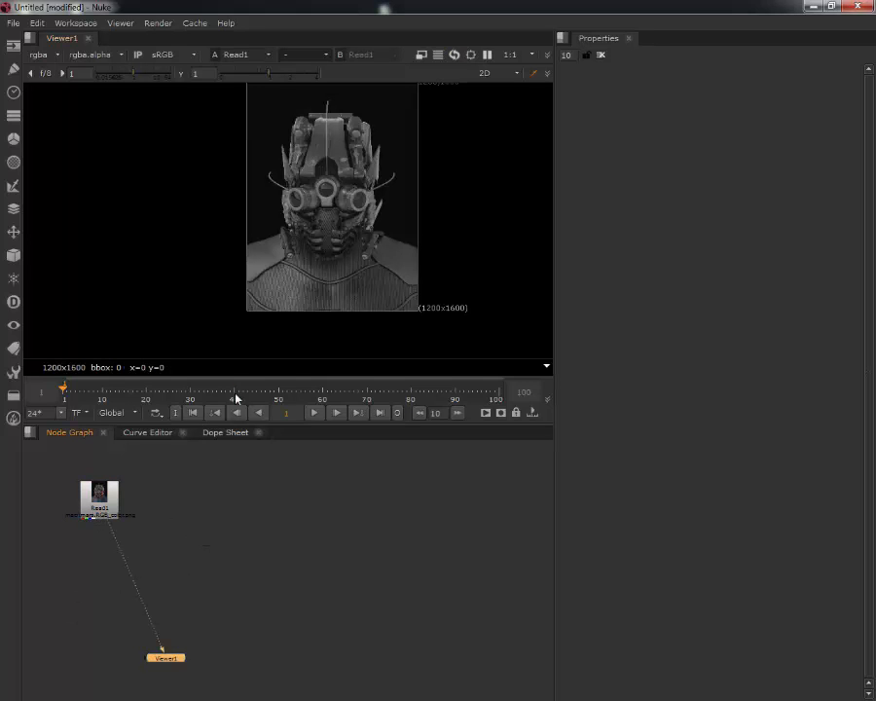
pyautogui.scroll(3, 107, 517)
pyautogui.moveTo(211, 564); pyautogui.dragTo(219, 573, button='middle')
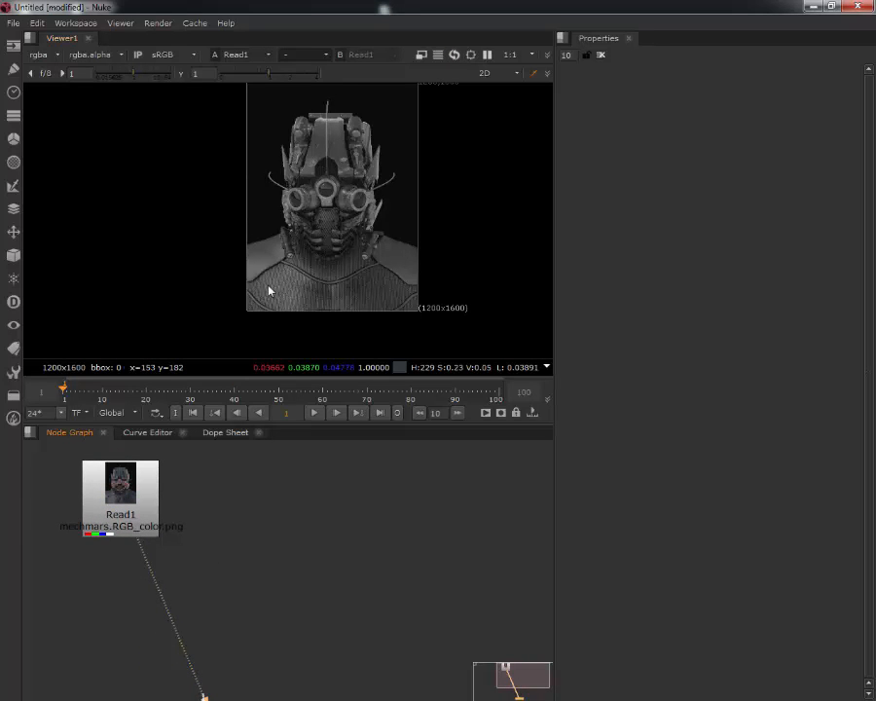
pyautogui.press('r')
pyautogui.press('r')
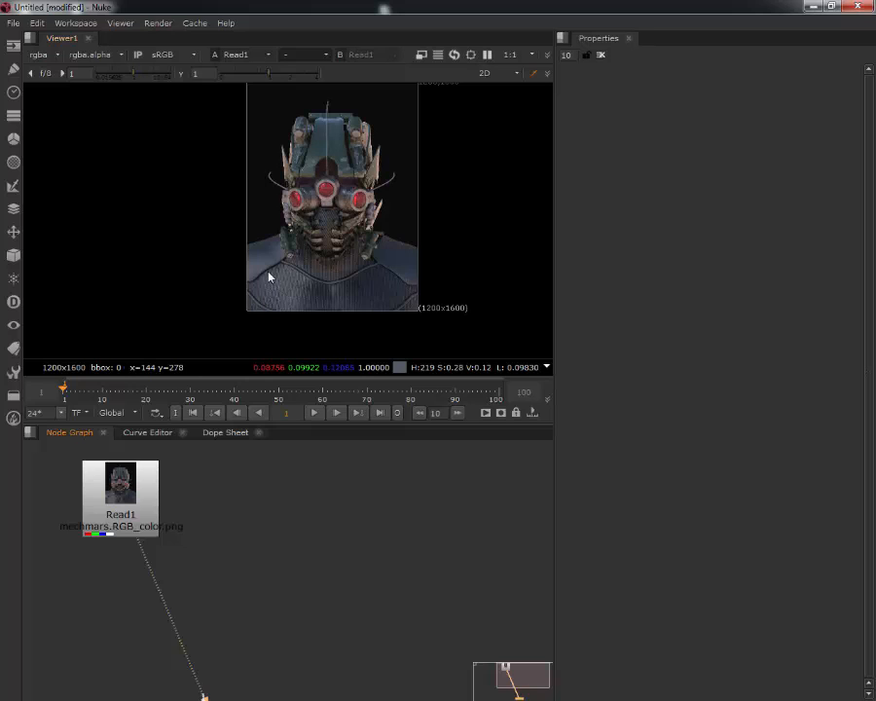
pyautogui.scroll(5, 265, 223)
pyautogui.scroll(-2, 303, 222)
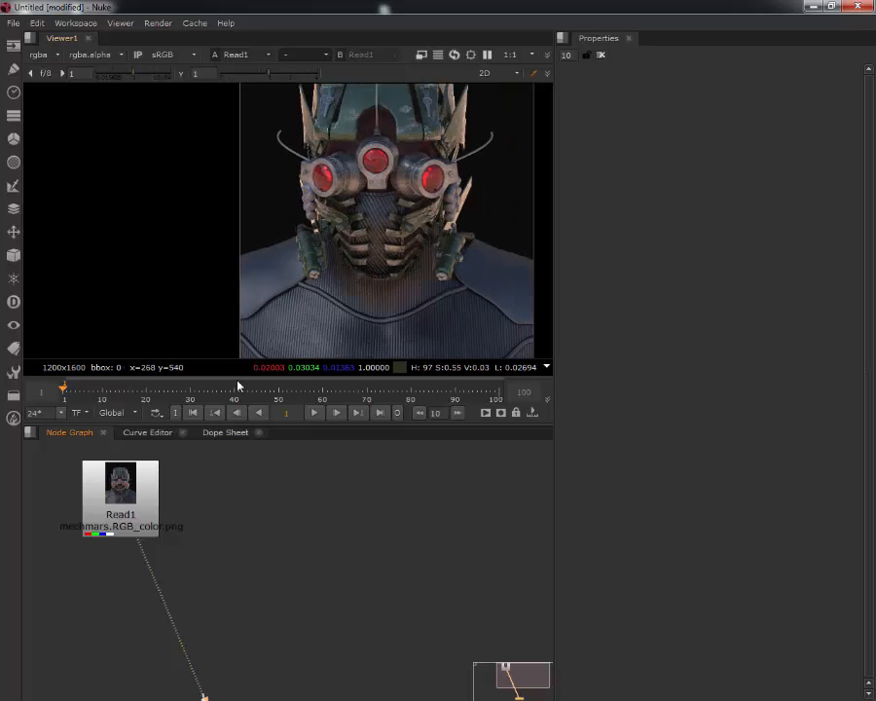
# Step: Open the properties of the mechmars.RGB_color.png Read node and look over the whole image in the Viewer
pyautogui.doubleClick(97, 506)
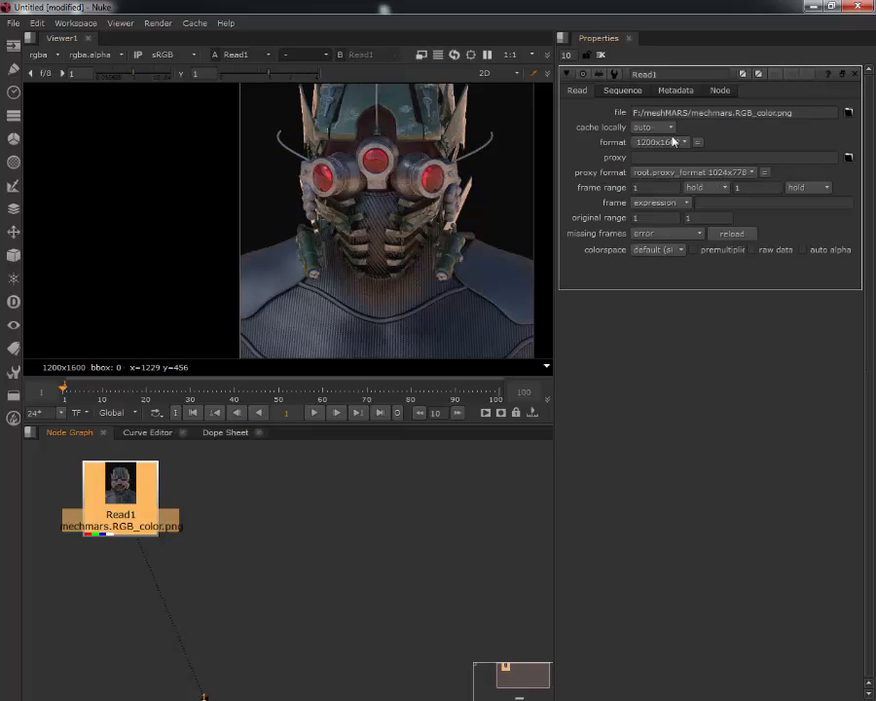
pyautogui.click(372, 527)
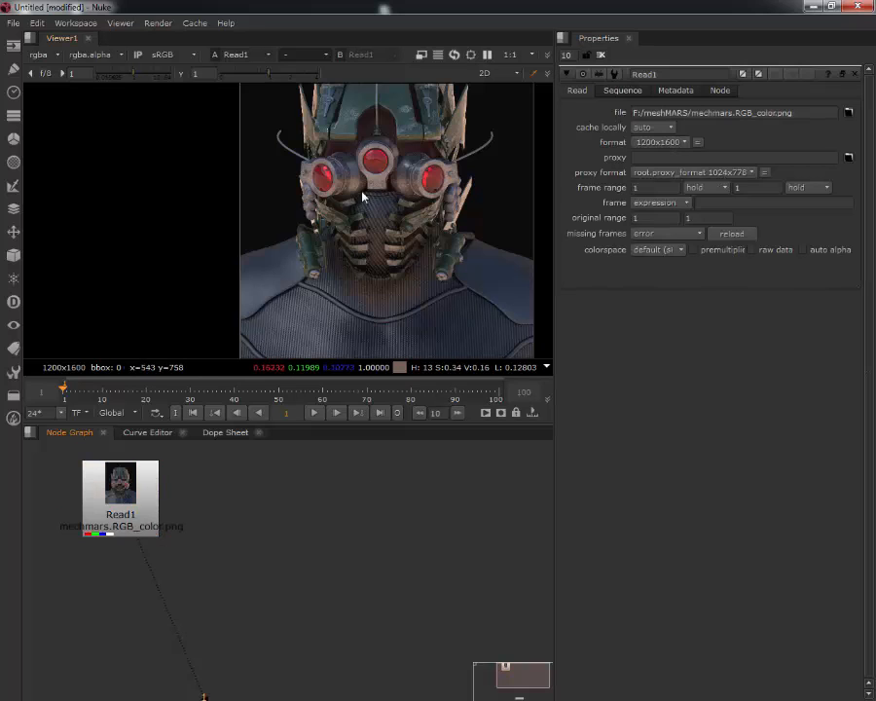
pyautogui.moveTo(374, 199); pyautogui.dragTo(237, 230, button='middle')
pyautogui.scroll(-1, 292, 231)
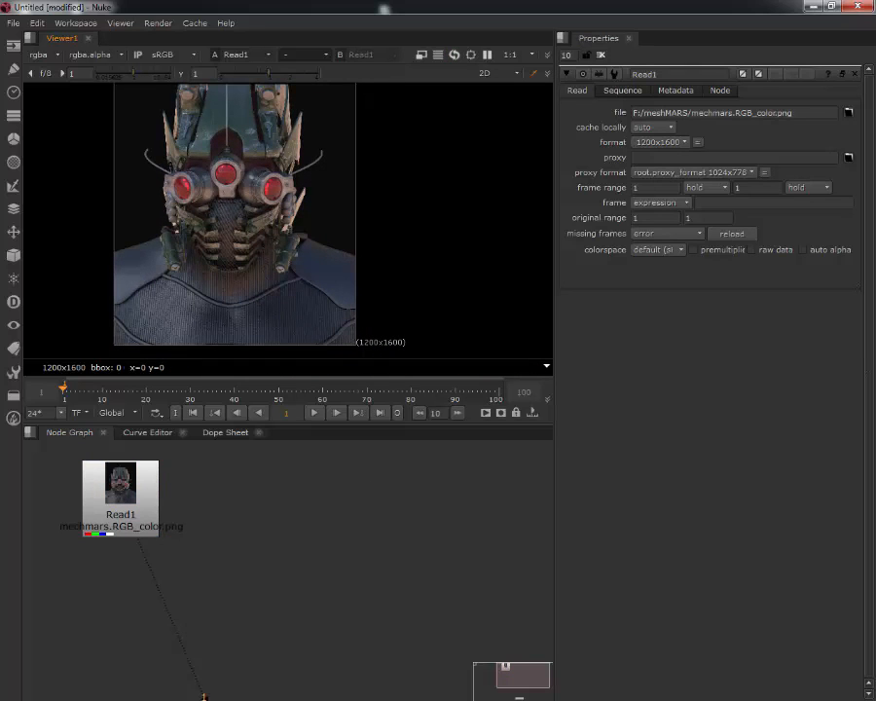
# Step: Import mechmars.VRayBumpNormals.png and mechmars.VRayDiffuseFilter.png as Read nodes and show each one in the Viewer
pyautogui.moveTo(292, 572); pyautogui.dragTo(236, 504)
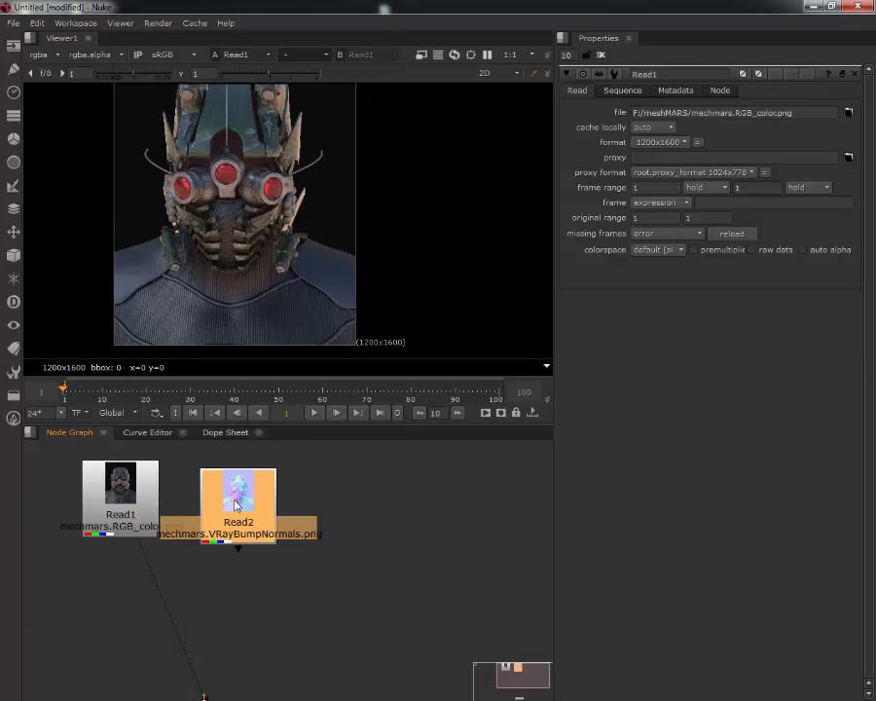
pyautogui.press('1')
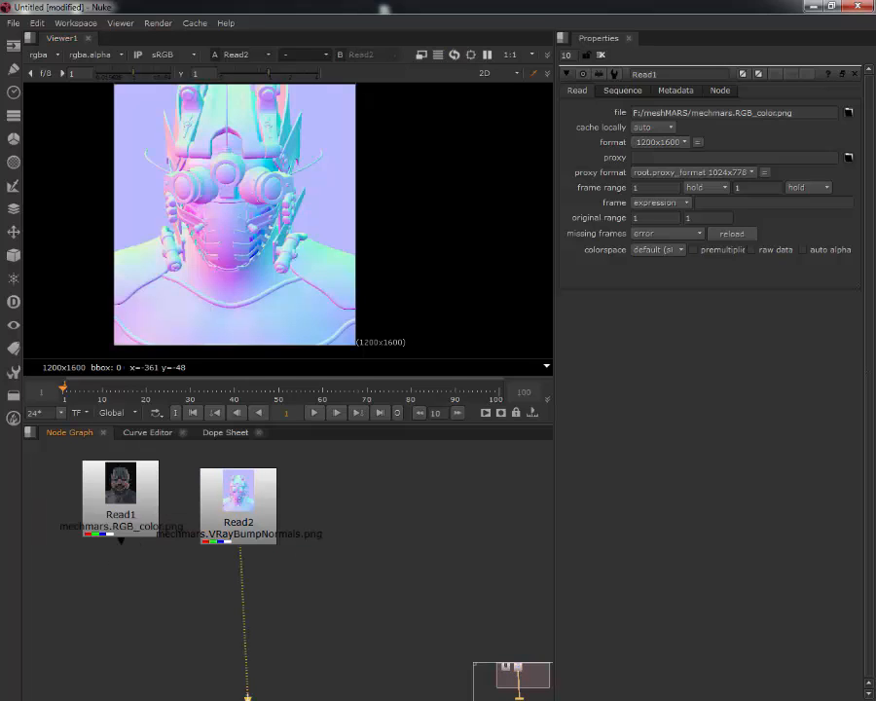
pyautogui.moveTo(188, 511); pyautogui.dragTo(404, 521)
pyautogui.press('1')
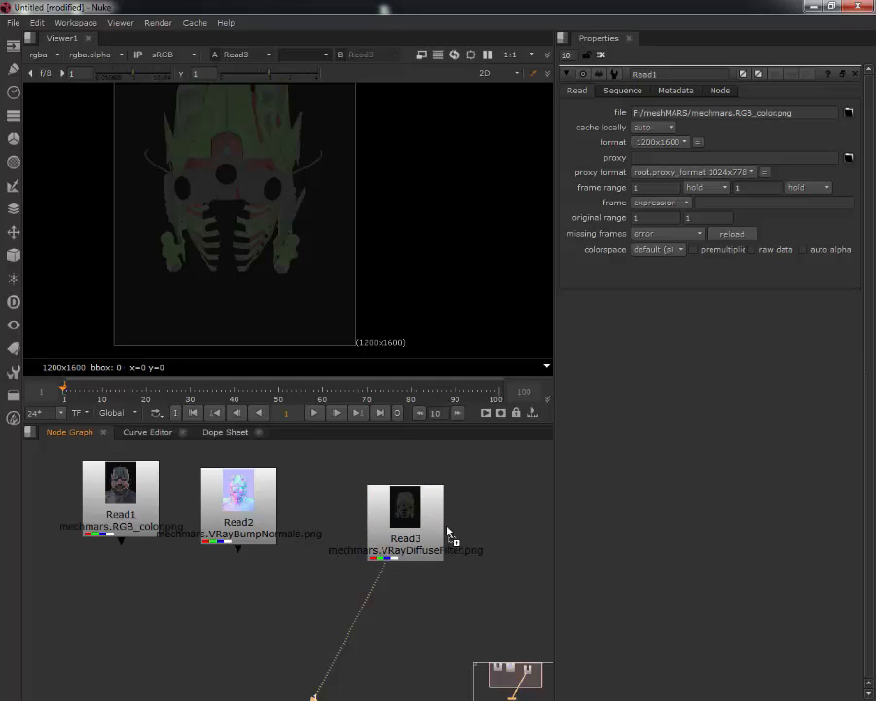
# Step: Import mechmars.VRayReflection.png and mechmars.VRayRefraction.png as Read nodes and show each one in the Viewer
pyautogui.moveTo(449, 532); pyautogui.dragTo(504, 504)
pyautogui.press('1')
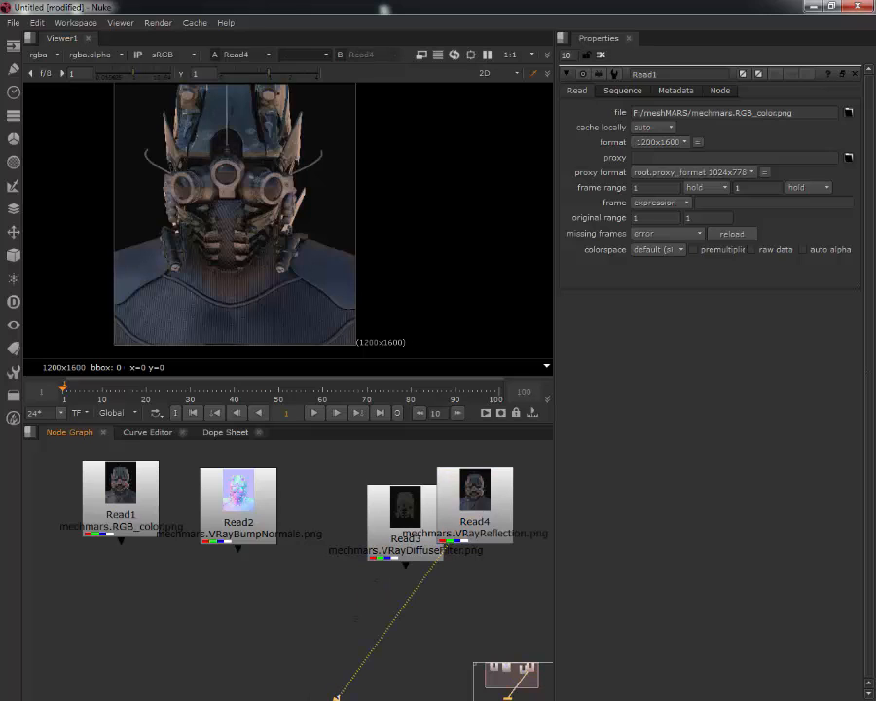
pyautogui.moveTo(485, 600); pyautogui.dragTo(483, 599)
pyautogui.press('1')
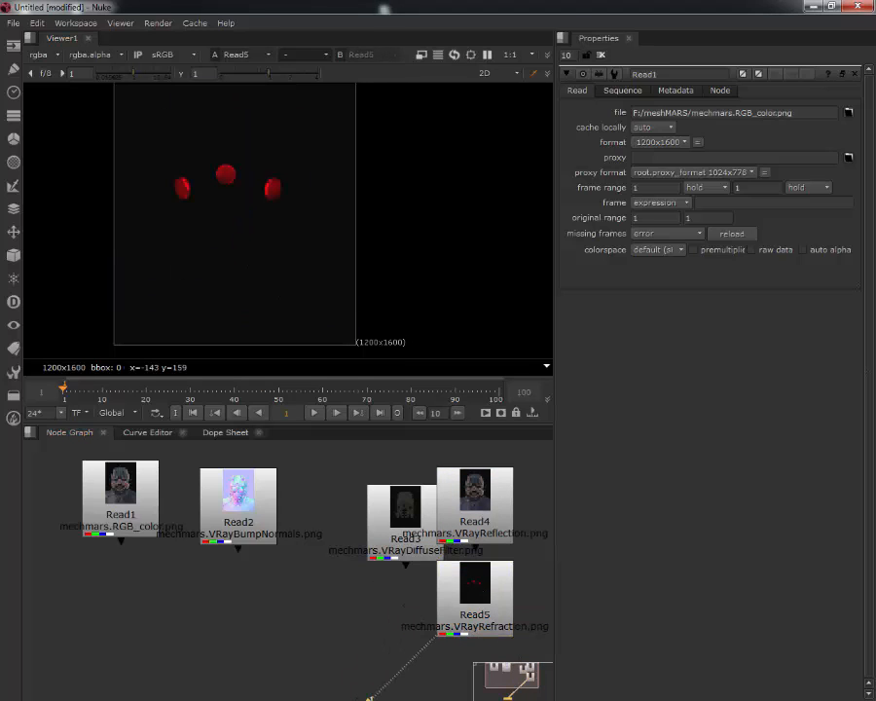
# Step: Import mechmars.VRayShadows.png, mechmars.VRaySpecular.png and wire.tif as Read nodes below the first two passes
pyautogui.moveTo(236, 667); pyautogui.dragTo(324, 637)
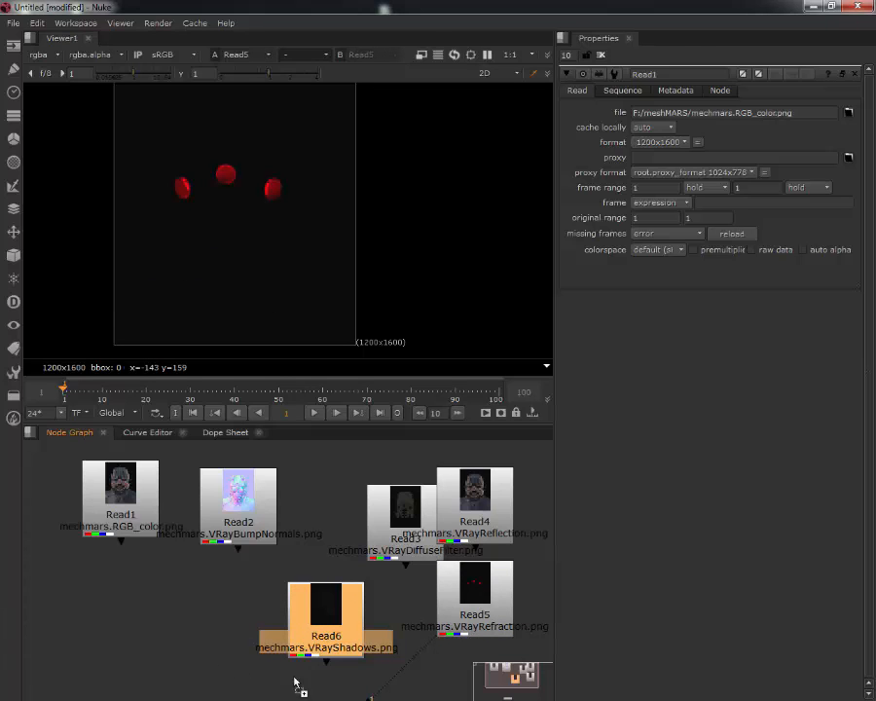
pyautogui.moveTo(296, 684); pyautogui.dragTo(146, 668)
pyautogui.moveTo(292, 697); pyautogui.dragTo(238, 632)
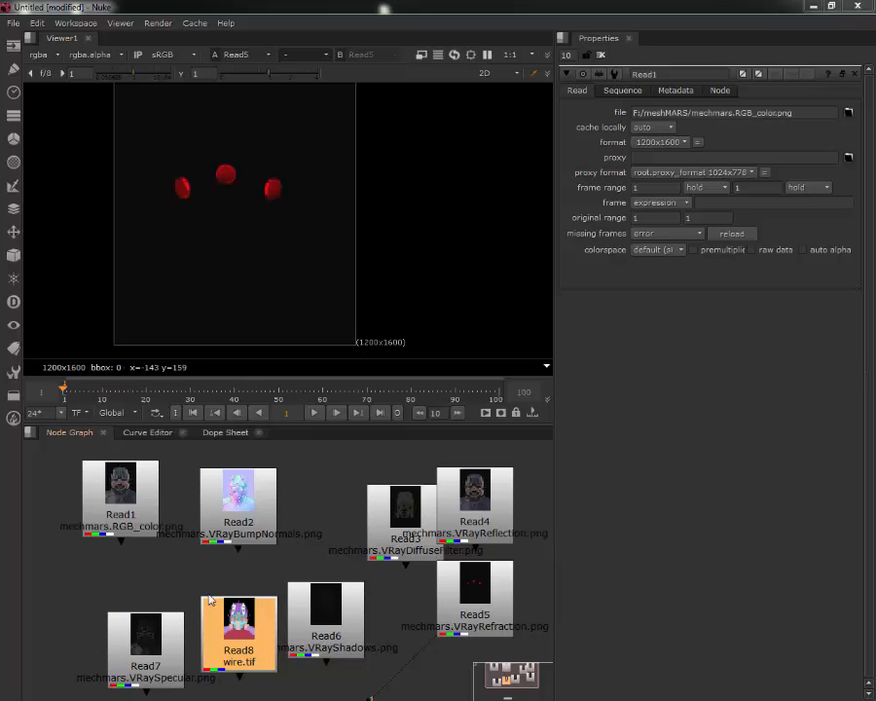
# Step: Import two more pass images, each with a pale figure on black, as Read nodes in the empty area beside the existing nodes
pyautogui.scroll(-5, 108, 593)
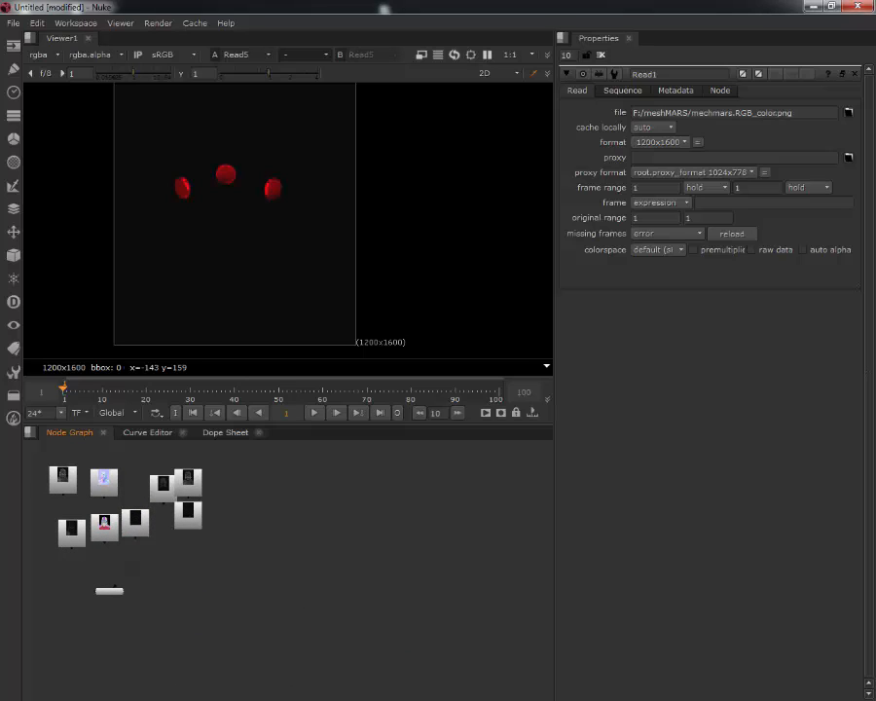
pyautogui.moveTo(410, 562); pyautogui.dragTo(413, 558)
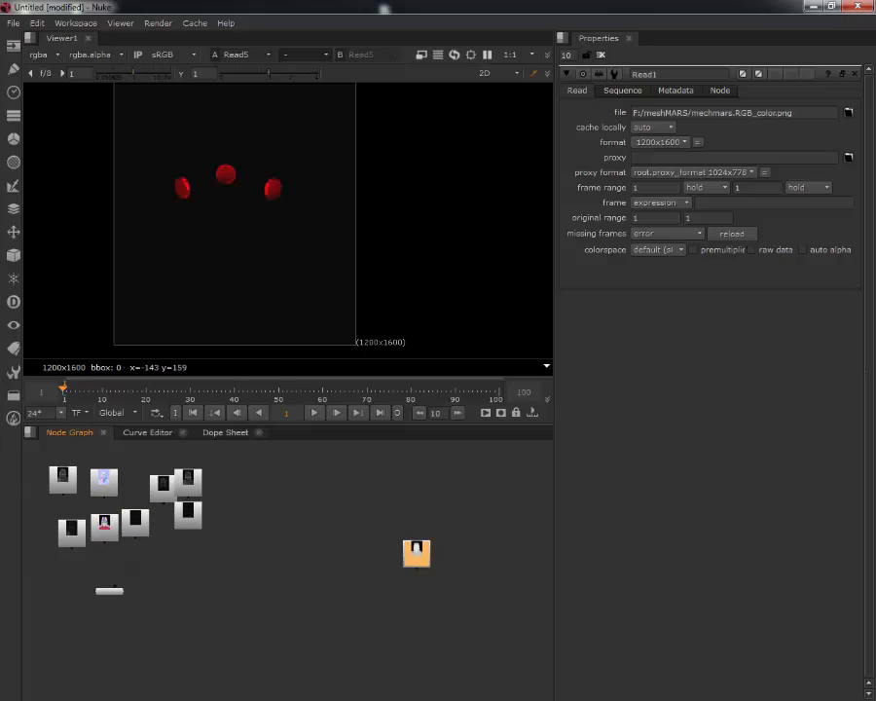
pyautogui.moveTo(190, 564); pyautogui.dragTo(319, 618)
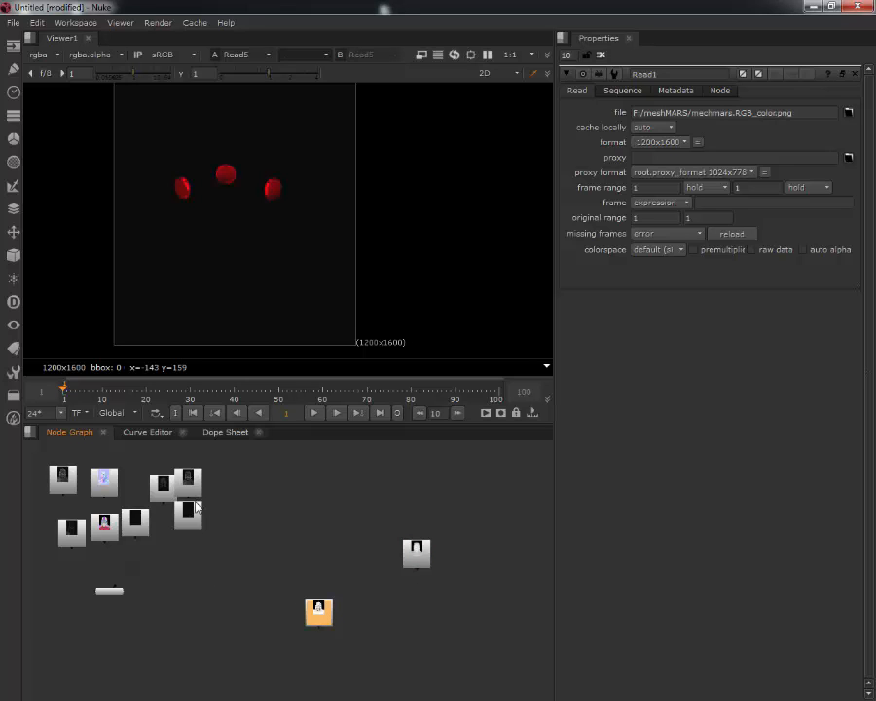
# Step: Spread out the VRayReflection, VRayDiffuseFilter, VRayRefraction and wire.tif Read nodes so that they no longer crowd their neighbours
pyautogui.scroll(5, 185, 502)
pyautogui.scroll(-6, 248, 572)
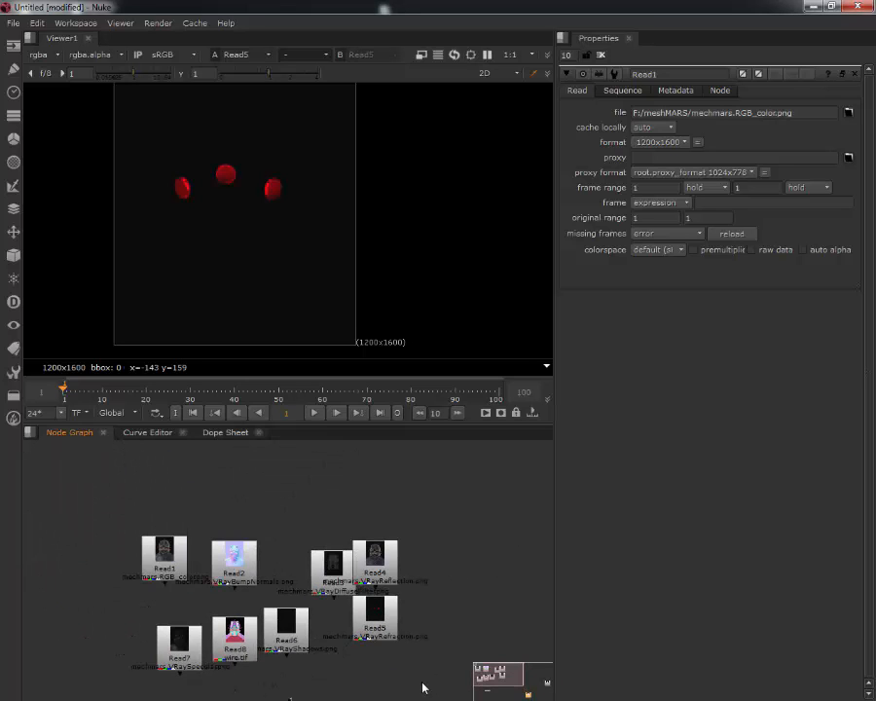
pyautogui.moveTo(386, 614); pyautogui.dragTo(333, 579, button='middle')
pyautogui.moveTo(324, 528); pyautogui.dragTo(407, 483)
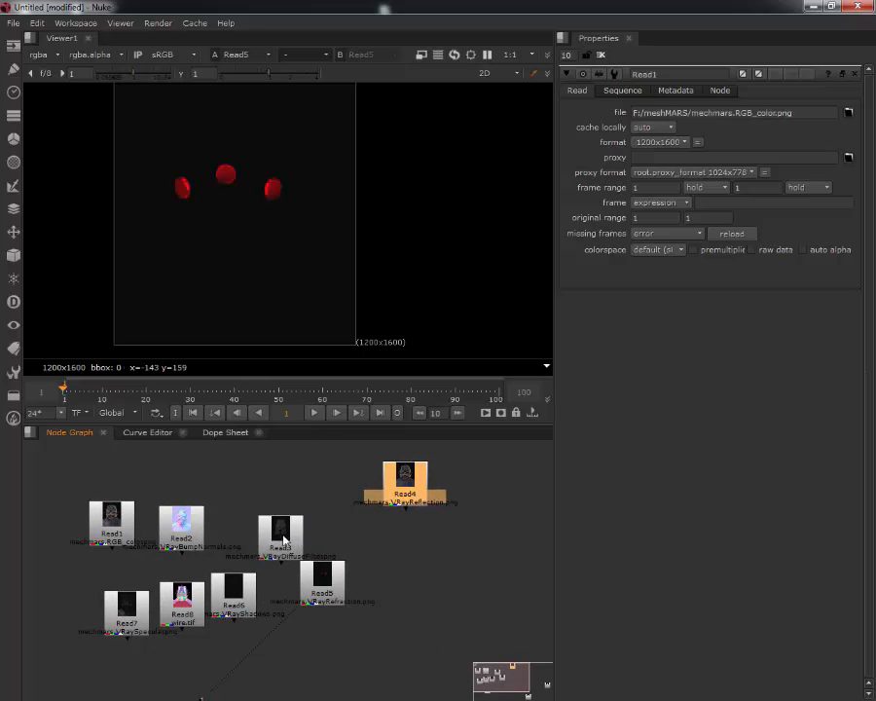
pyautogui.moveTo(283, 538); pyautogui.dragTo(530, 461)
pyautogui.moveTo(340, 586); pyautogui.dragTo(490, 603)
pyautogui.moveTo(185, 596); pyautogui.dragTo(301, 588)
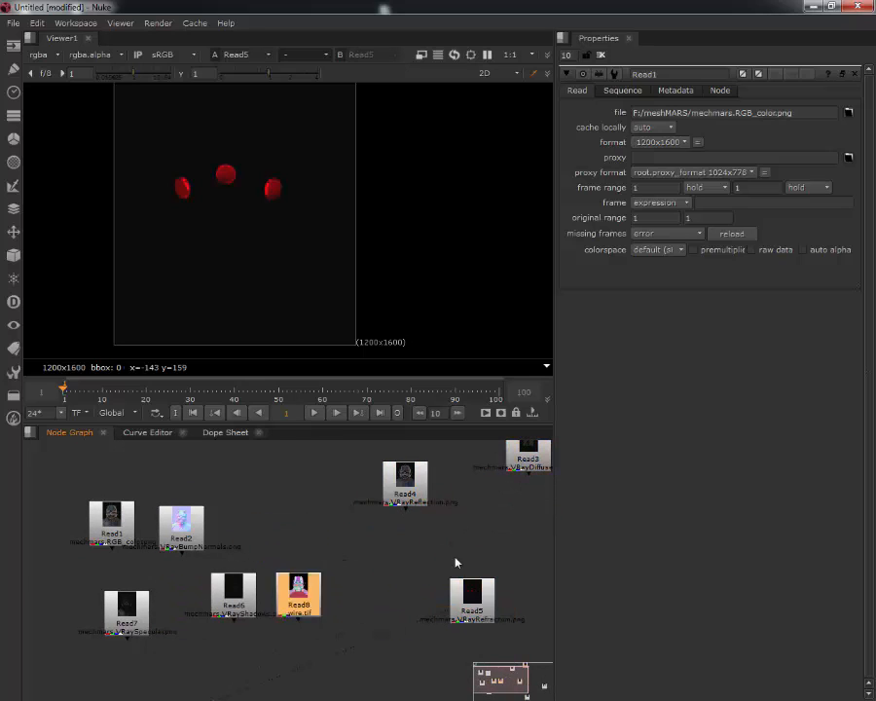
# Step: Move the wire.tif, VRayShadows and VRaySpecular Read nodes over to the group around the VRayReflection node
pyautogui.moveTo(456, 563); pyautogui.dragTo(423, 562)
pyautogui.moveTo(232, 595); pyautogui.dragTo(532, 517)
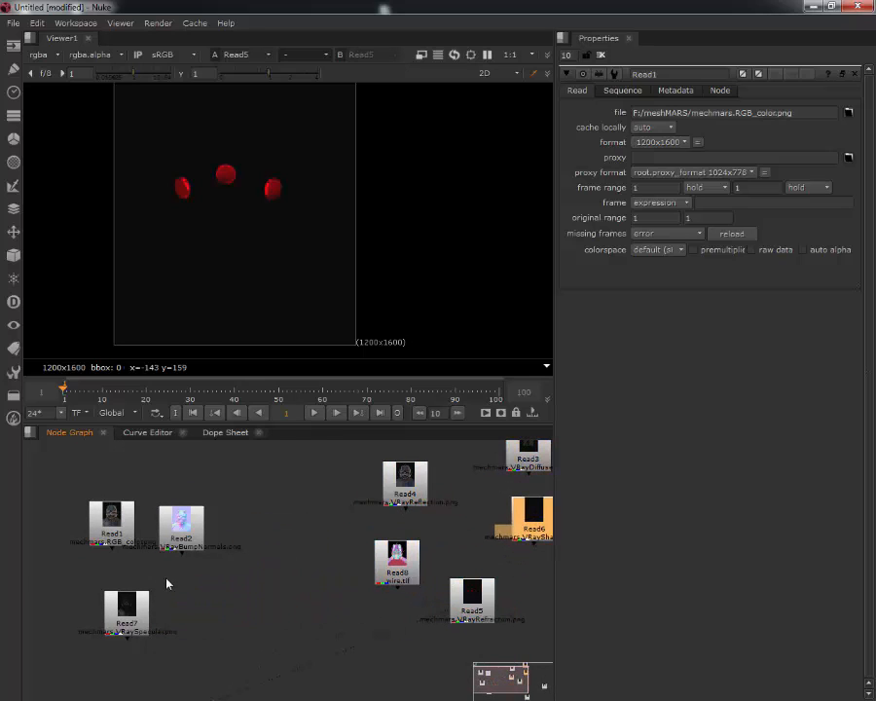
pyautogui.moveTo(139, 616); pyautogui.dragTo(320, 525)
# Step: Move the VRayBumpNormals Read node and the white figure pass Read10 into the empty area below and left of RGB_color, stacked together
pyautogui.moveTo(183, 530); pyautogui.dragTo(236, 549)
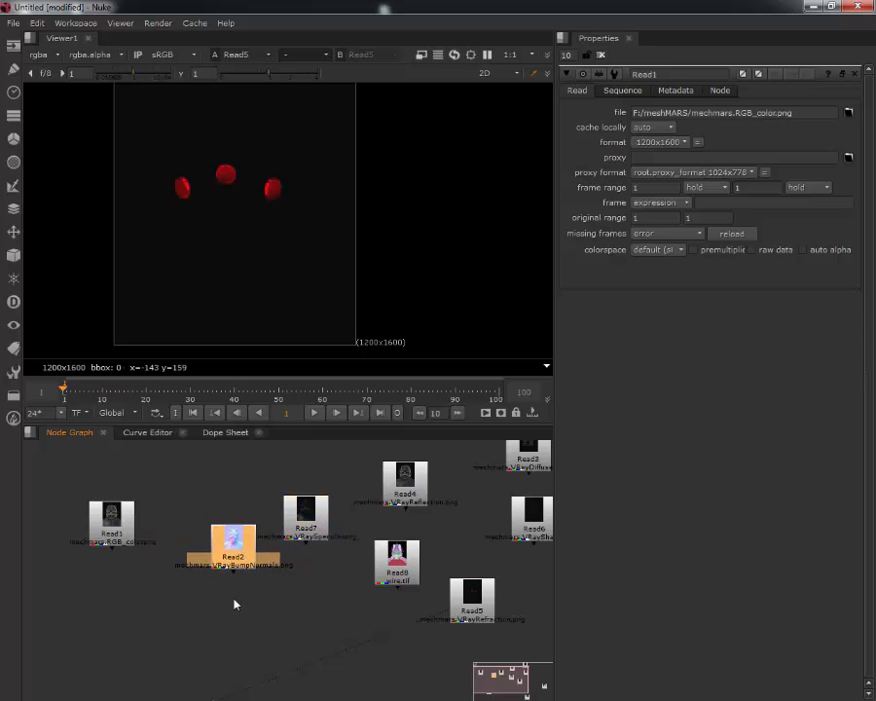
pyautogui.scroll(-3, 233, 600)
pyautogui.moveTo(287, 582); pyautogui.dragTo(322, 528, button='middle')
pyautogui.moveTo(264, 513); pyautogui.dragTo(89, 639)
pyautogui.moveTo(450, 628); pyautogui.dragTo(101, 575)
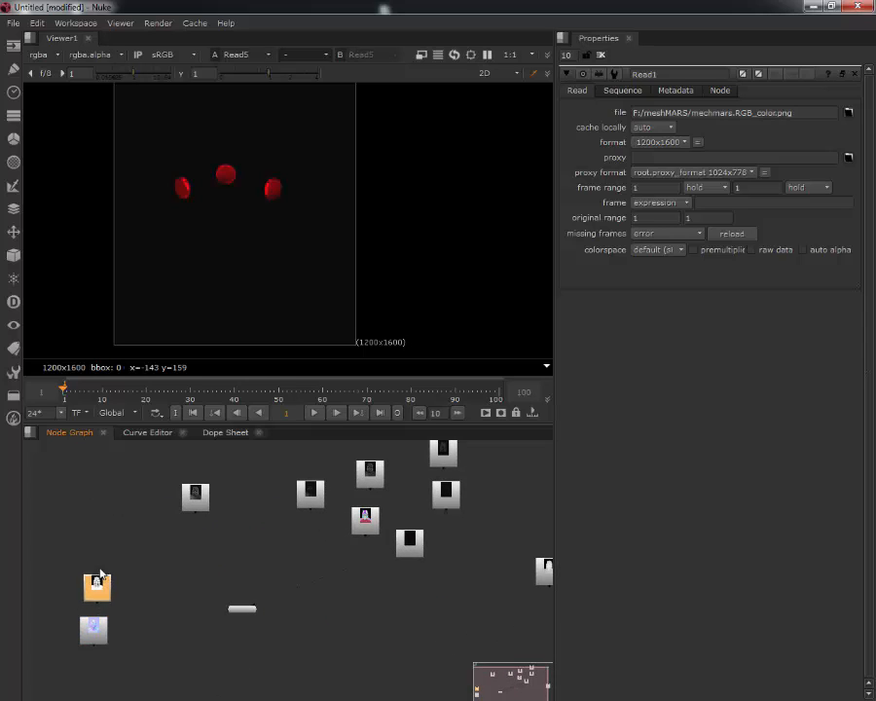
# Step: Show the white figure pass Read10 in the Viewer
pyautogui.scroll(8, 97, 584)
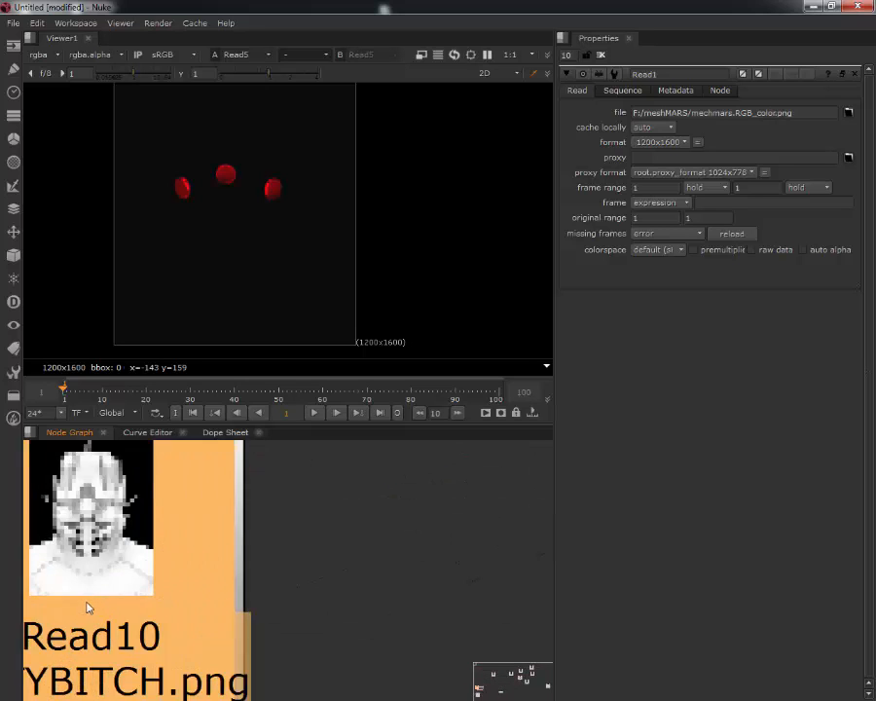
pyautogui.scroll(2, 90, 605)
pyautogui.scroll(-4, 90, 605)
pyautogui.press('1')
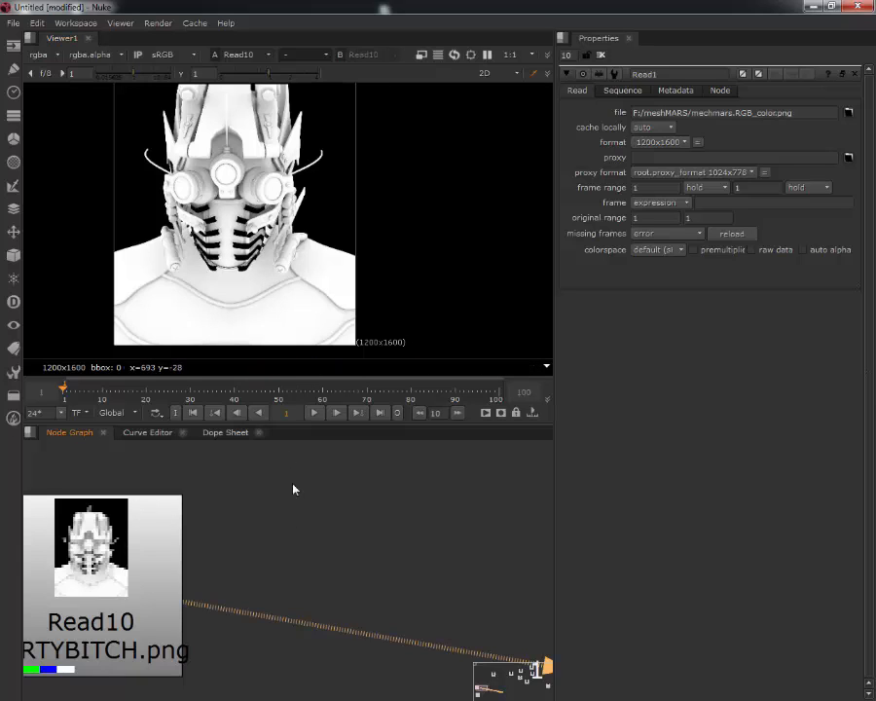
# Step: Place the wire.tif Read node just left of the mechmars.RGB_color.png node
pyautogui.scroll(-5, 323, 593)
pyautogui.scroll(-3, 182, 571)
pyautogui.moveTo(373, 594); pyautogui.dragTo(232, 593, button='middle')
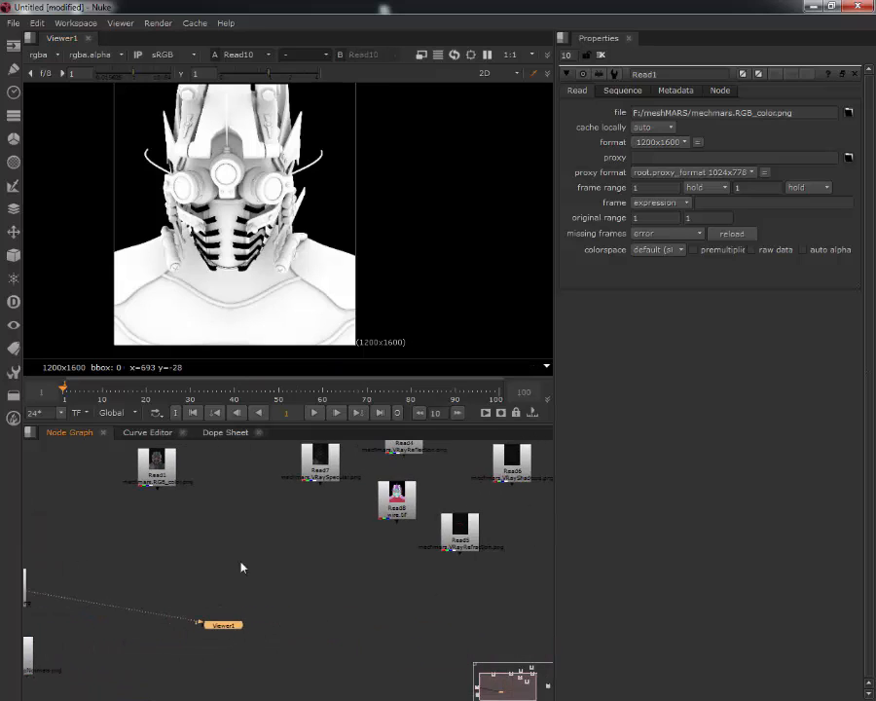
pyautogui.moveTo(316, 520); pyautogui.dragTo(288, 582, button='middle')
pyautogui.scroll(-1, 338, 599)
pyautogui.moveTo(339, 599); pyautogui.dragTo(407, 559, button='middle')
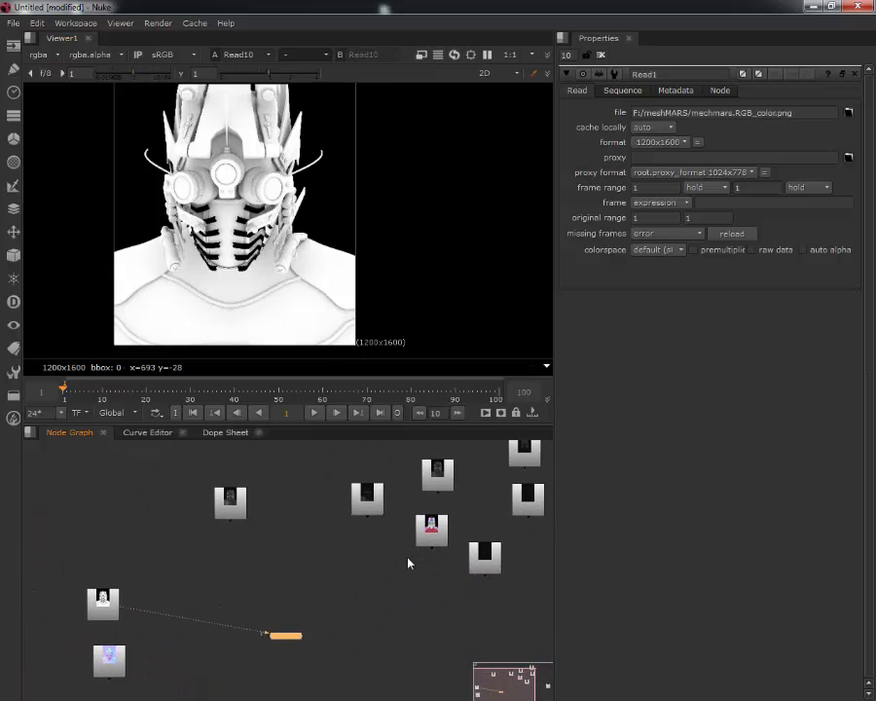
pyautogui.moveTo(426, 523); pyautogui.dragTo(134, 490)
pyautogui.scroll(3, 189, 508)
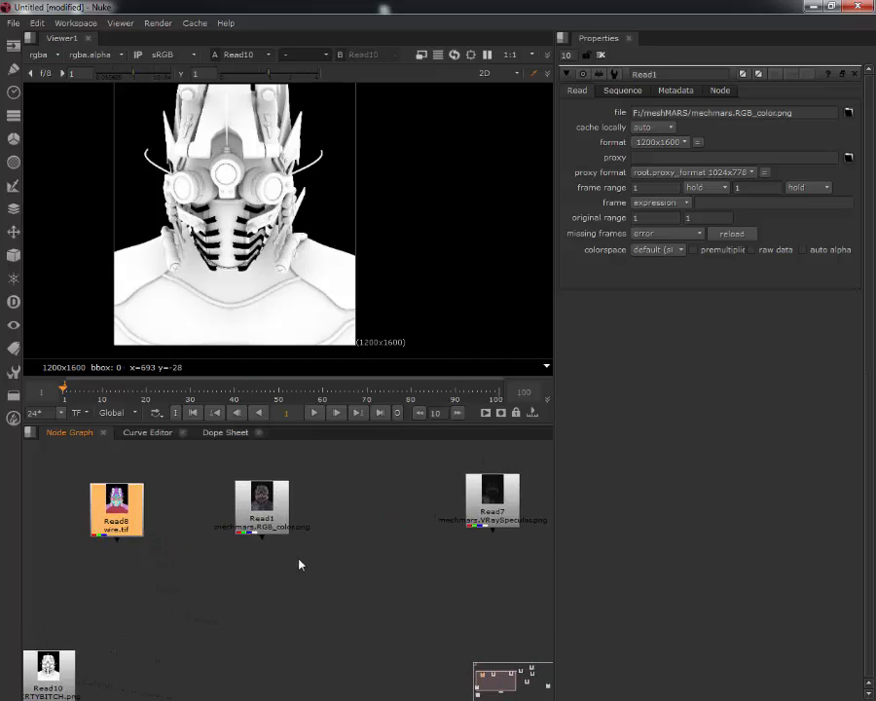
# Step: Show mechmars.RGB_color.png in the Viewer and check its alpha channel before returning to full colour
pyautogui.moveTo(299, 564); pyautogui.dragTo(351, 604, button='middle')
pyautogui.click(291, 543)
pyautogui.press('1')
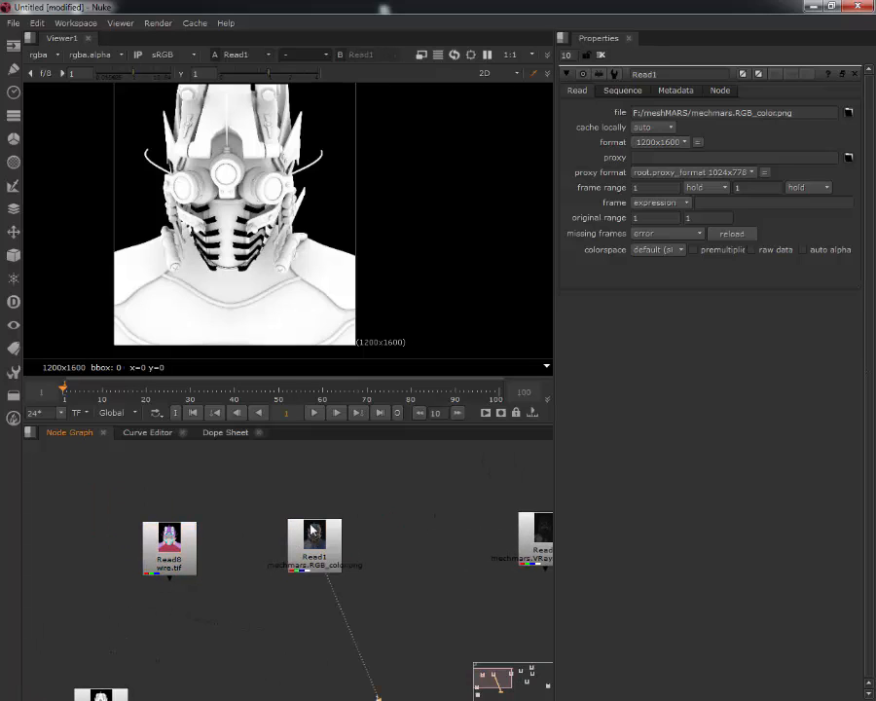
pyautogui.press('a')
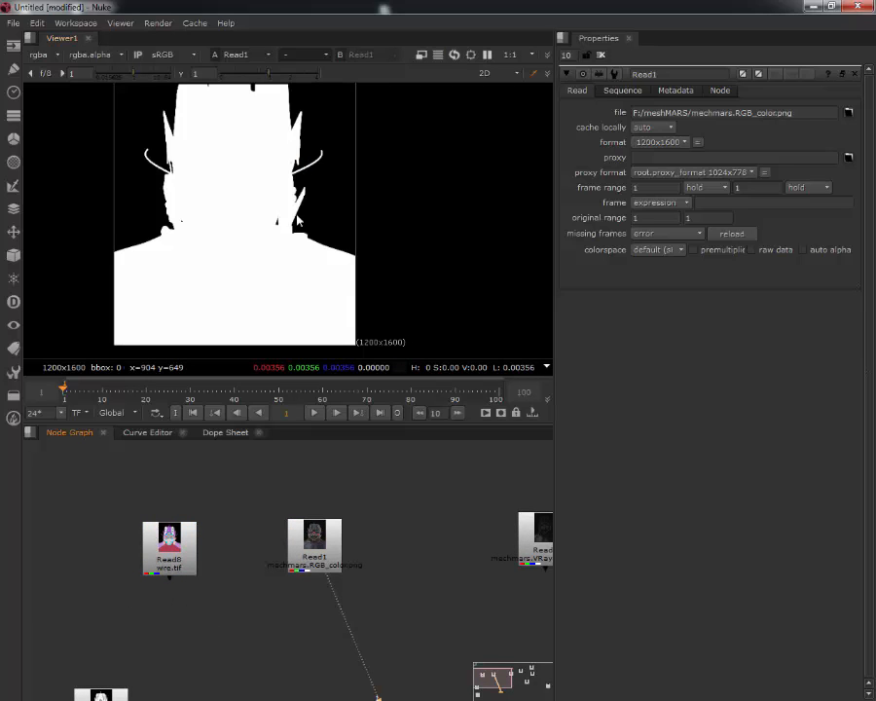
pyautogui.press('a')
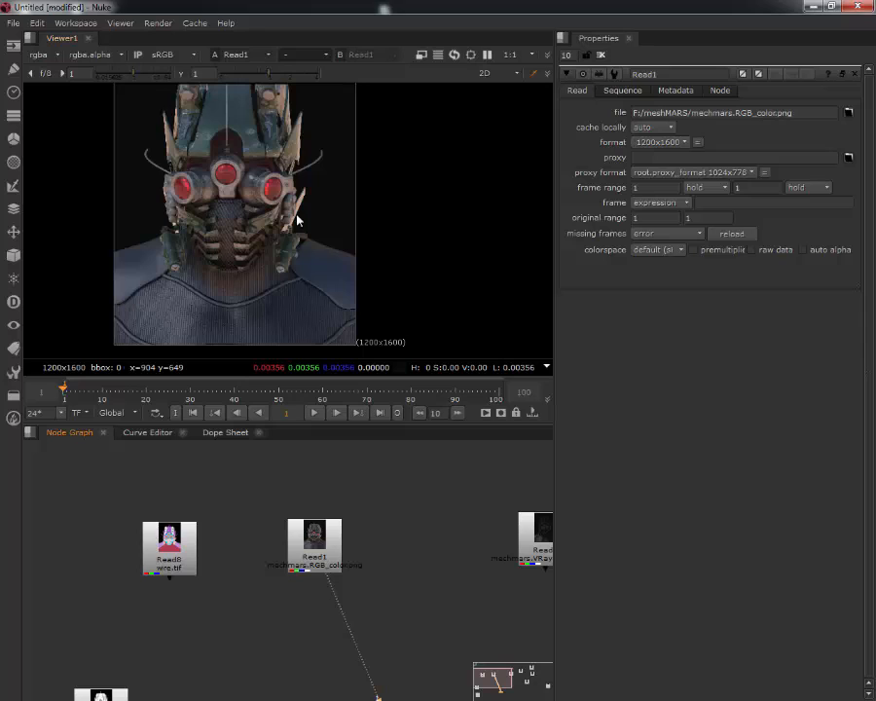
# Step: Inspect the luminance, green, blue and red channels of mechmars.RGB_color.png one by one
pyautogui.press('y')
pyautogui.press('g')
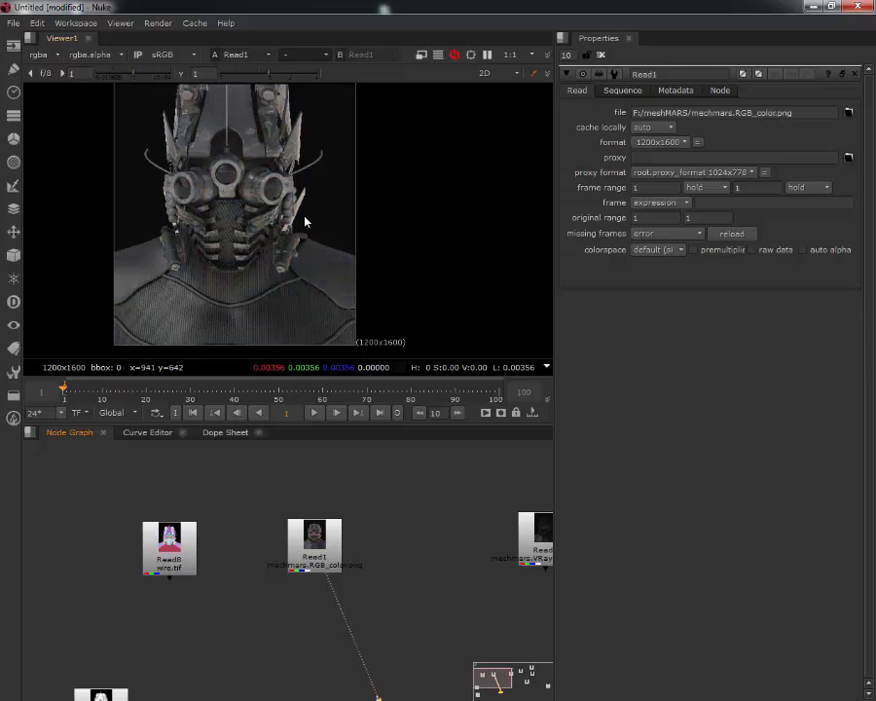
pyautogui.press('b')
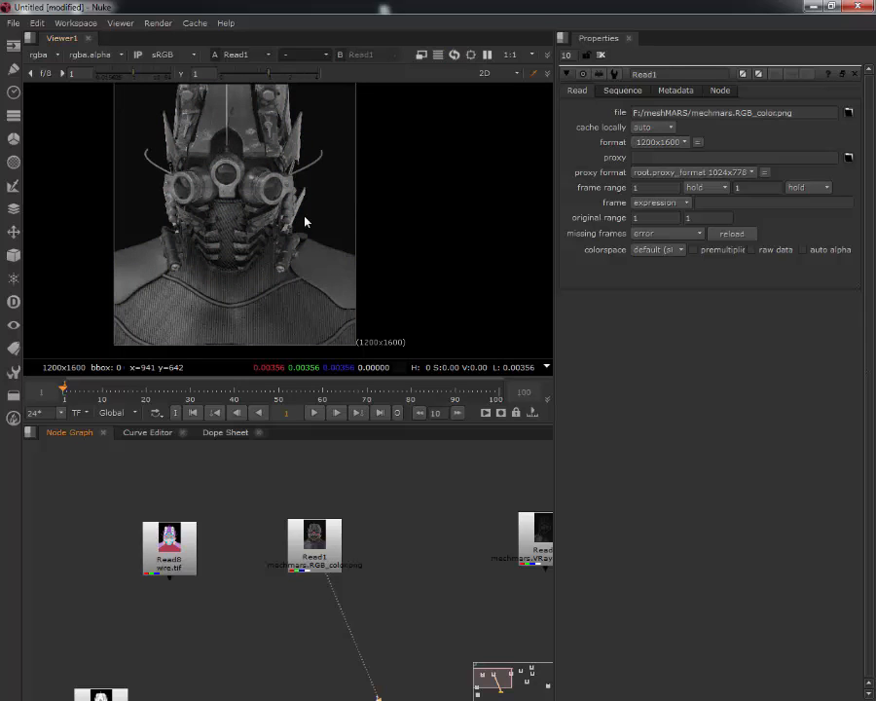
pyautogui.press('b')
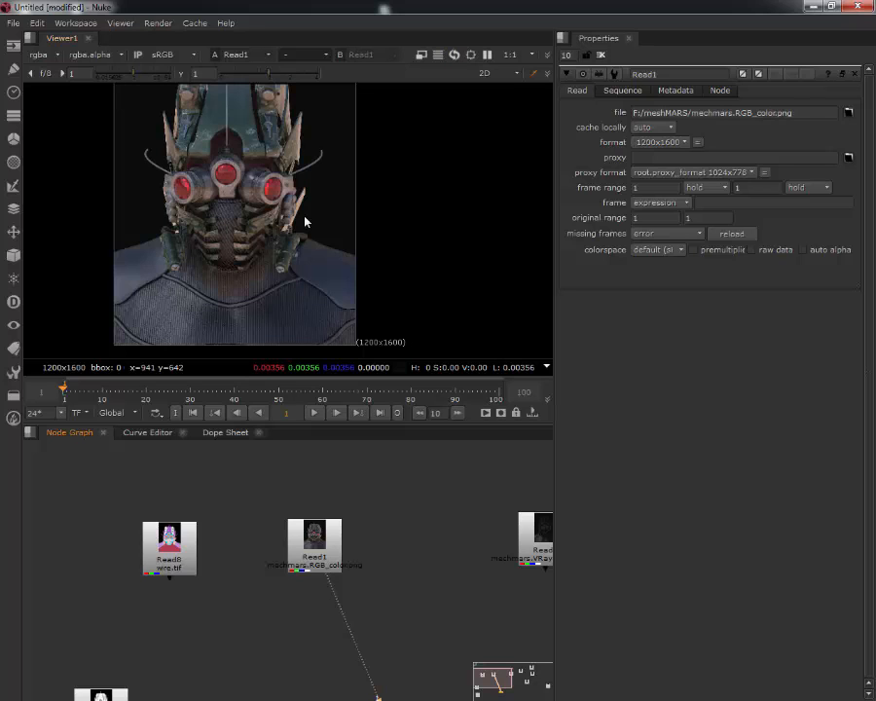
pyautogui.press('r')
pyautogui.press('r')
# Step: Examine the neck and collar details of the RGB_color render up close, then recentre the whole figure
pyautogui.scroll(2, 305, 222)
pyautogui.scroll(-4, 304, 222)
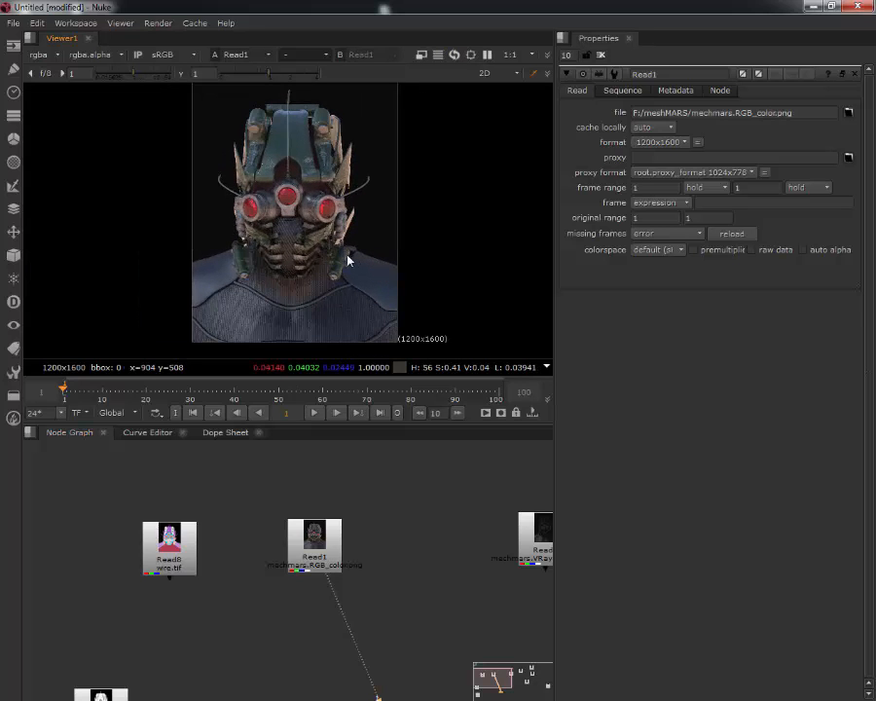
pyautogui.scroll(3, 209, 233)
pyautogui.scroll(2, 308, 221)
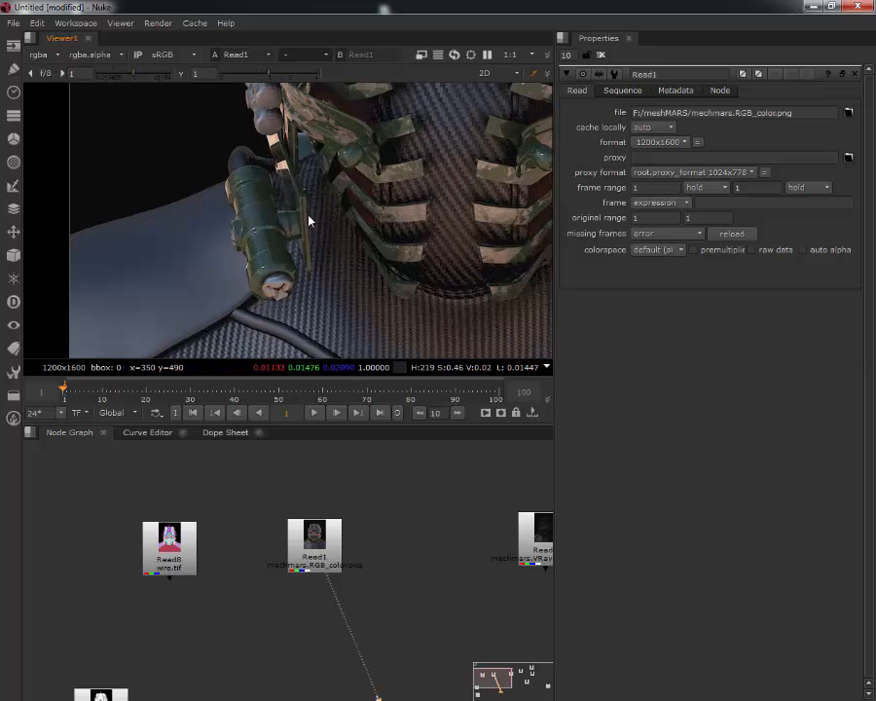
pyautogui.scroll(1, 296, 243)
pyautogui.scroll(-5, 321, 234)
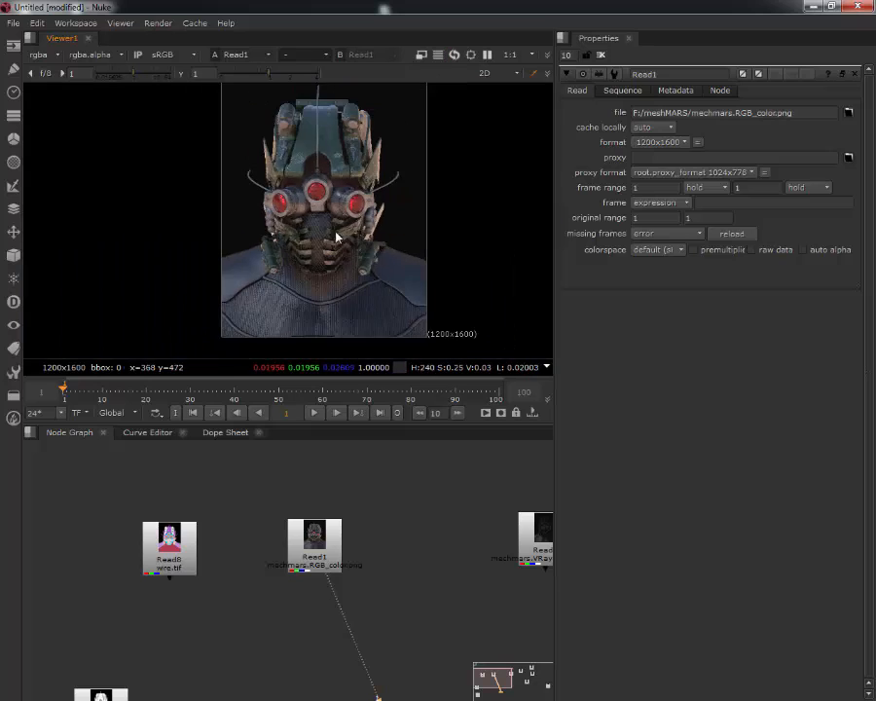
pyautogui.moveTo(347, 229); pyautogui.dragTo(323, 230, button='middle')
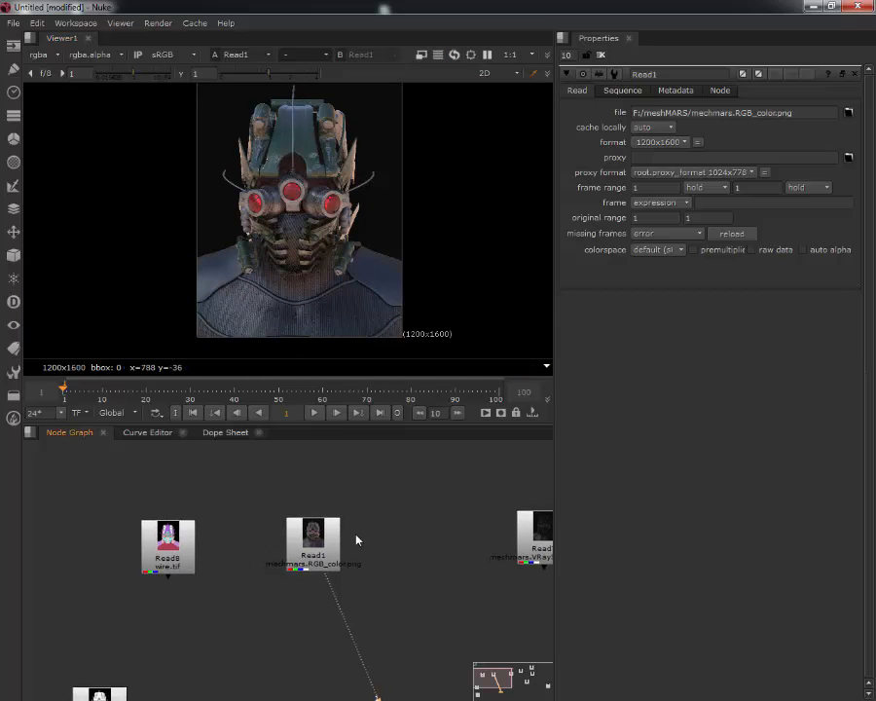
# Step: Add a Saturation node below the wire.tif Read node, shown in the Viewer, with saturation set to 0
pyautogui.moveTo(358, 538); pyautogui.dragTo(329, 526, button='middle')
pyautogui.click(159, 553)
pyautogui.press('Tab')
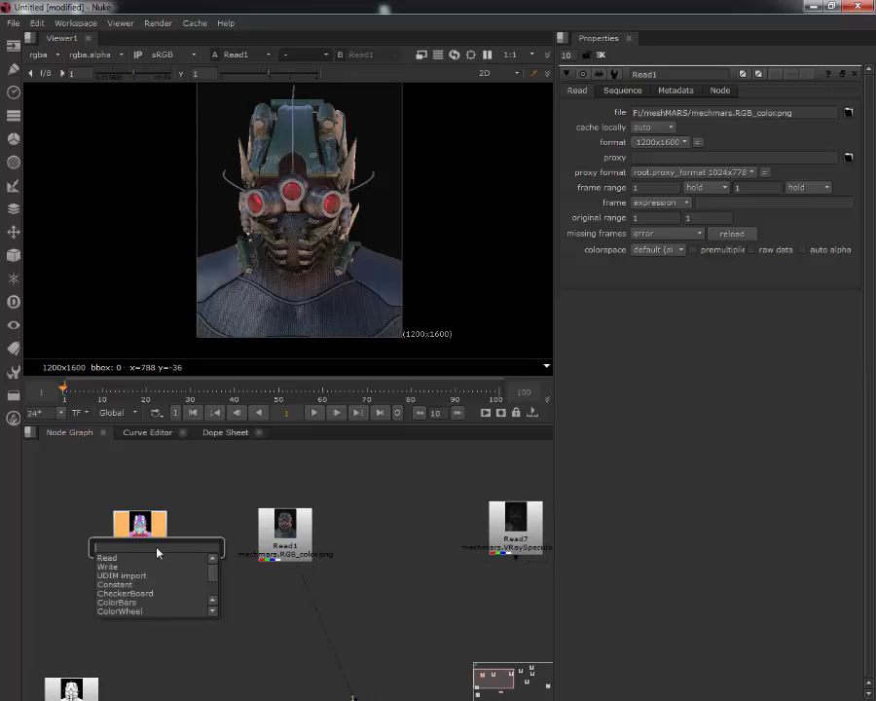
pyautogui.write('sat')
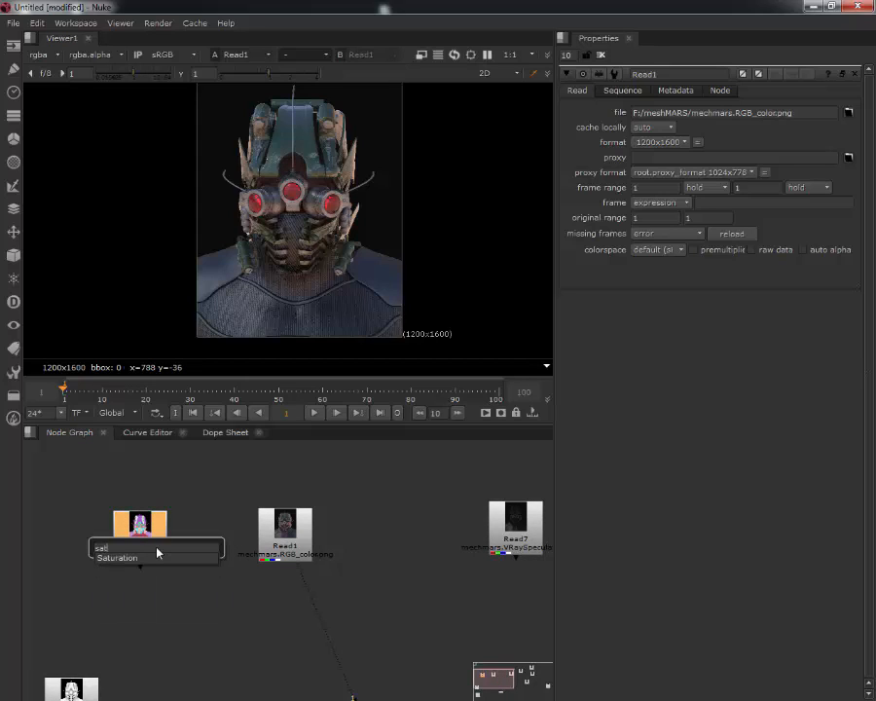
pyautogui.press('Down')
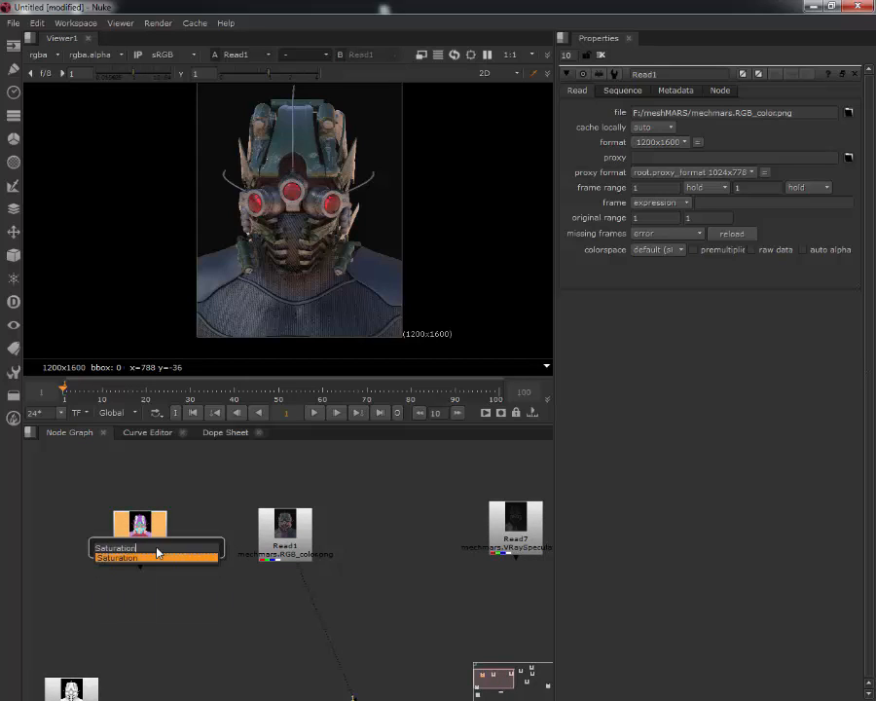
pyautogui.press('Return')
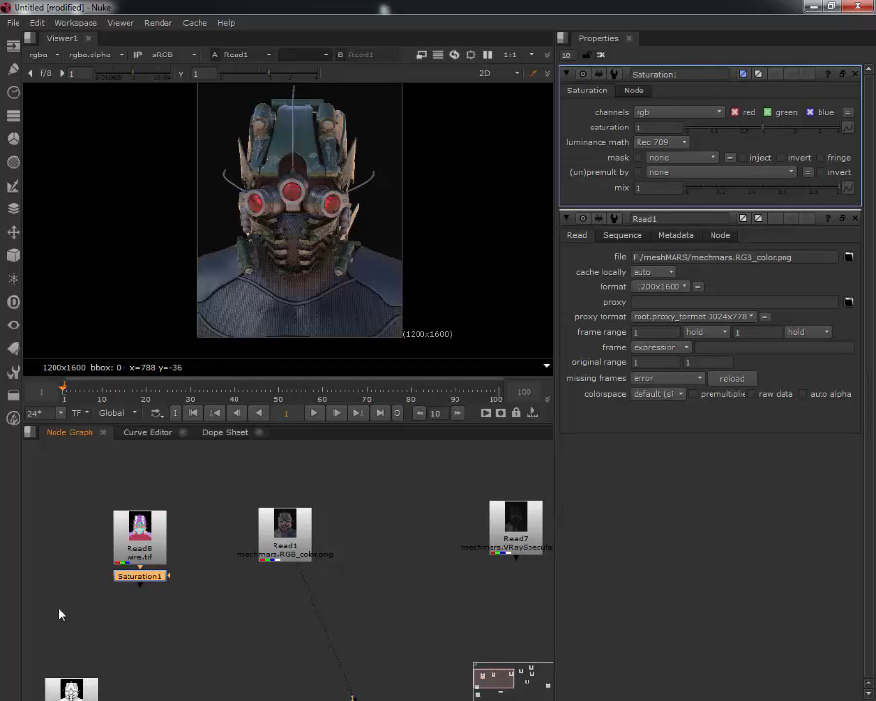
pyautogui.press('1')
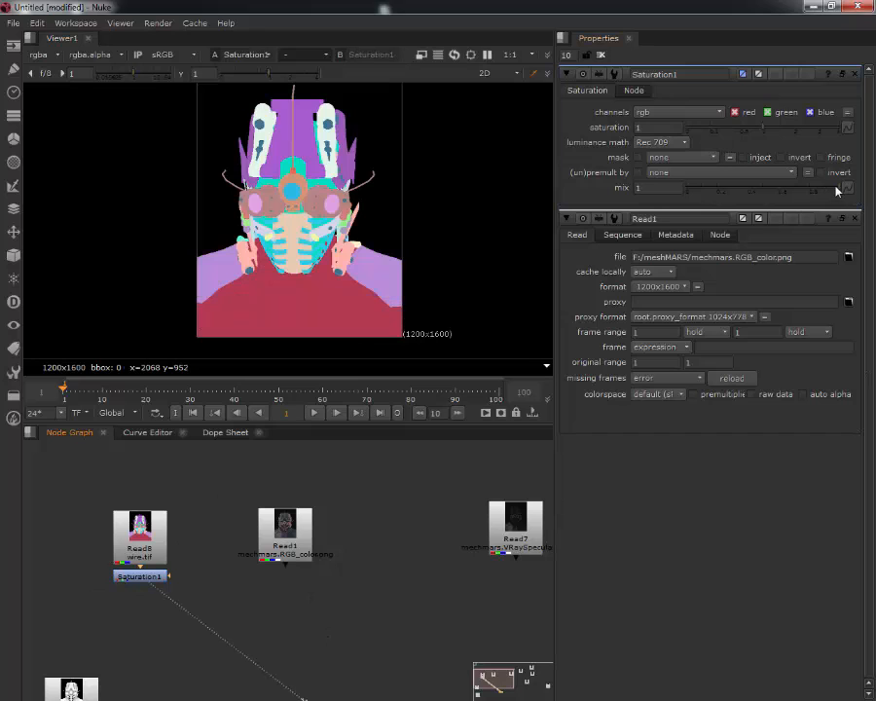
pyautogui.moveTo(757, 131); pyautogui.dragTo(612, 129)
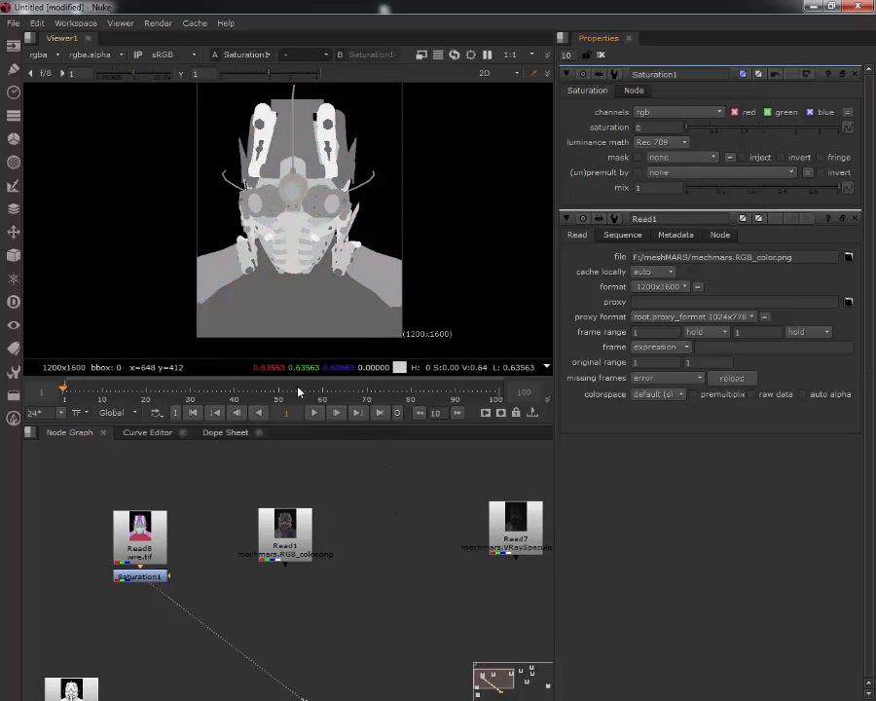
# Step: Merge Saturation1 as input A over mechmars.RGB_color.png, with the Merge node aligned beneath Read1 and shown in the Viewer
pyautogui.moveTo(311, 583); pyautogui.dragTo(340, 568, button='middle')
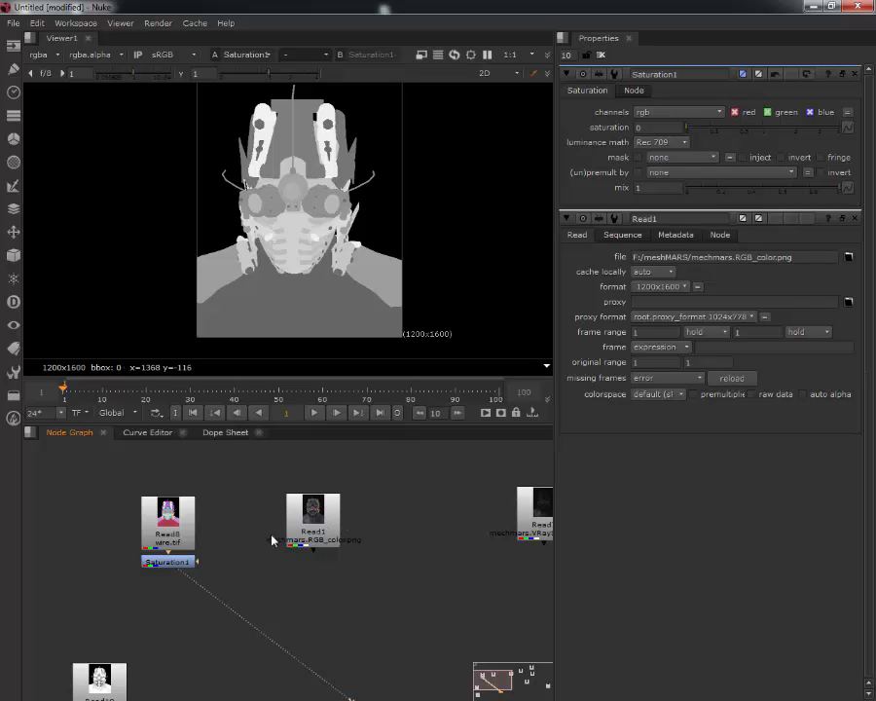
pyautogui.click(309, 505)
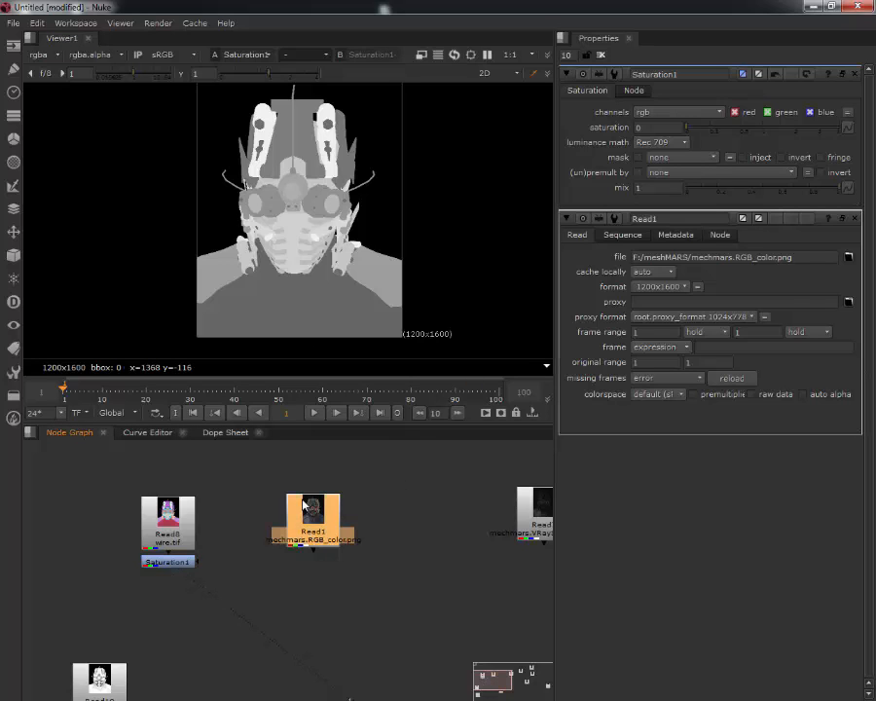
pyautogui.press('m')
pyautogui.moveTo(393, 521); pyautogui.dragTo(187, 563)
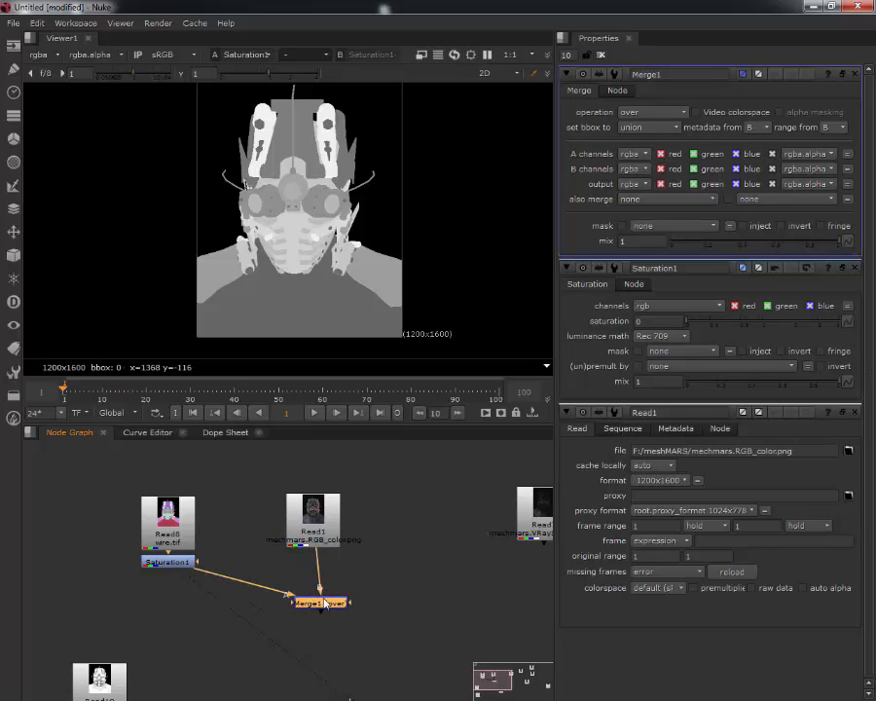
pyautogui.moveTo(323, 602); pyautogui.dragTo(321, 568)
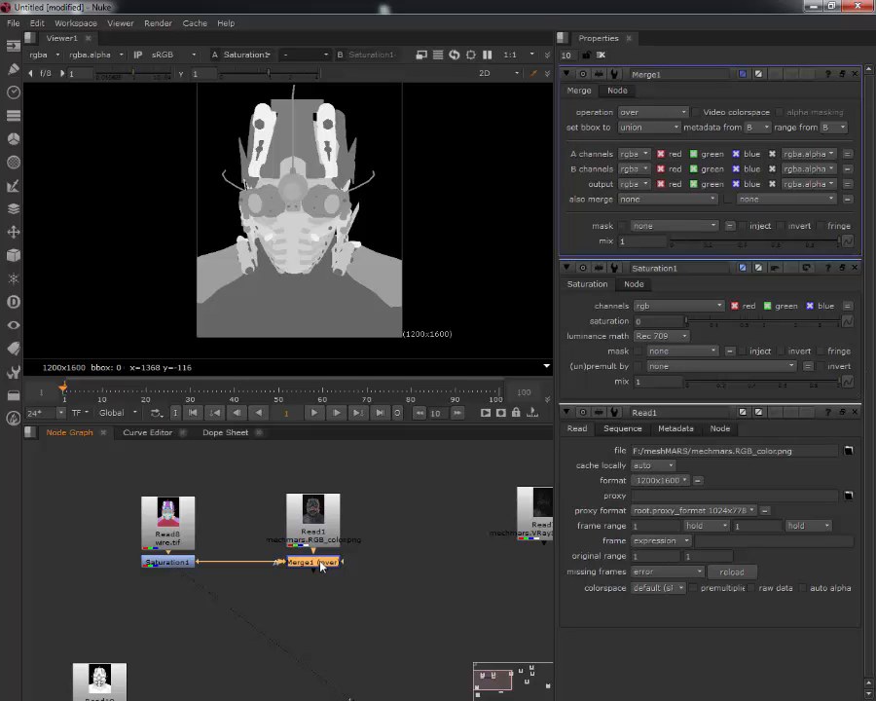
pyautogui.press('1')
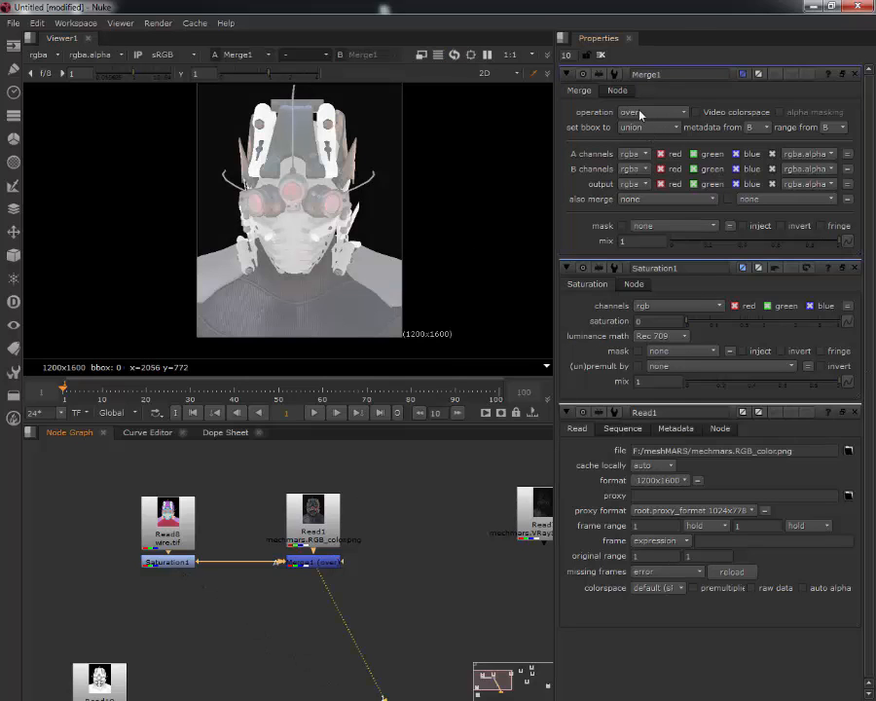
# Step: Set the Merge1 operation to overlay with a mix of 0.565
pyautogui.click(641, 114)
pyautogui.click(642, 306)
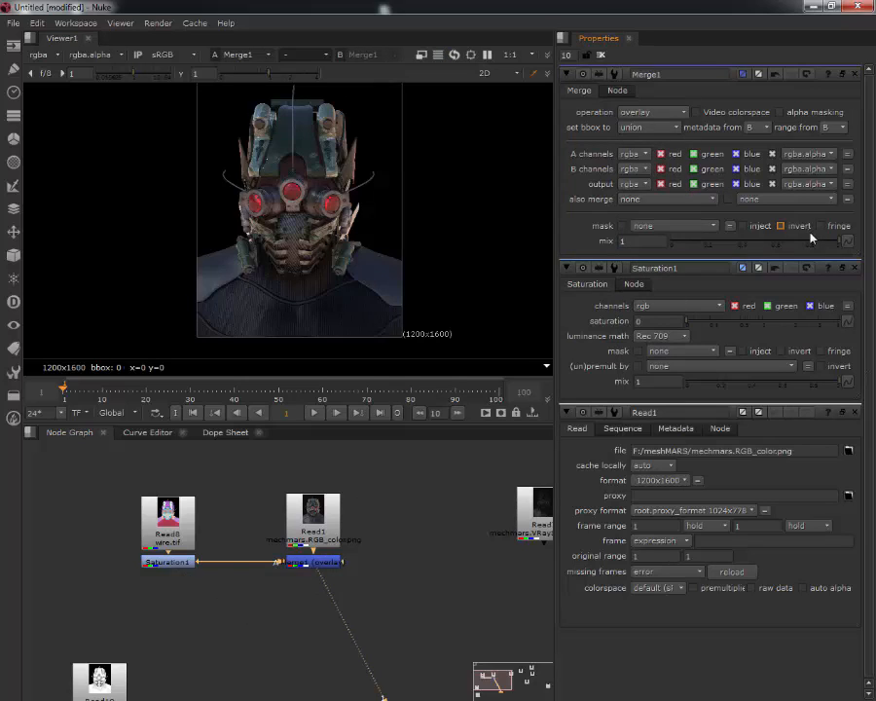
pyautogui.moveTo(811, 238); pyautogui.dragTo(767, 250)
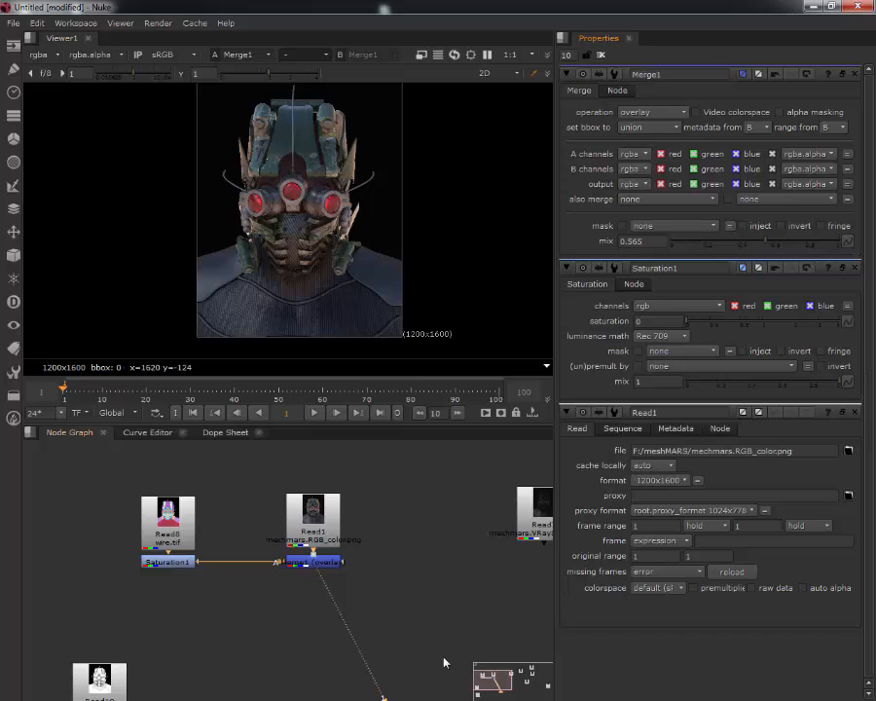
# Step: Show mechmars.VRaySpecular.png in the Viewer and inspect its highlights up close
pyautogui.moveTo(446, 662); pyautogui.dragTo(387, 564, button='middle')
pyautogui.click(474, 471)
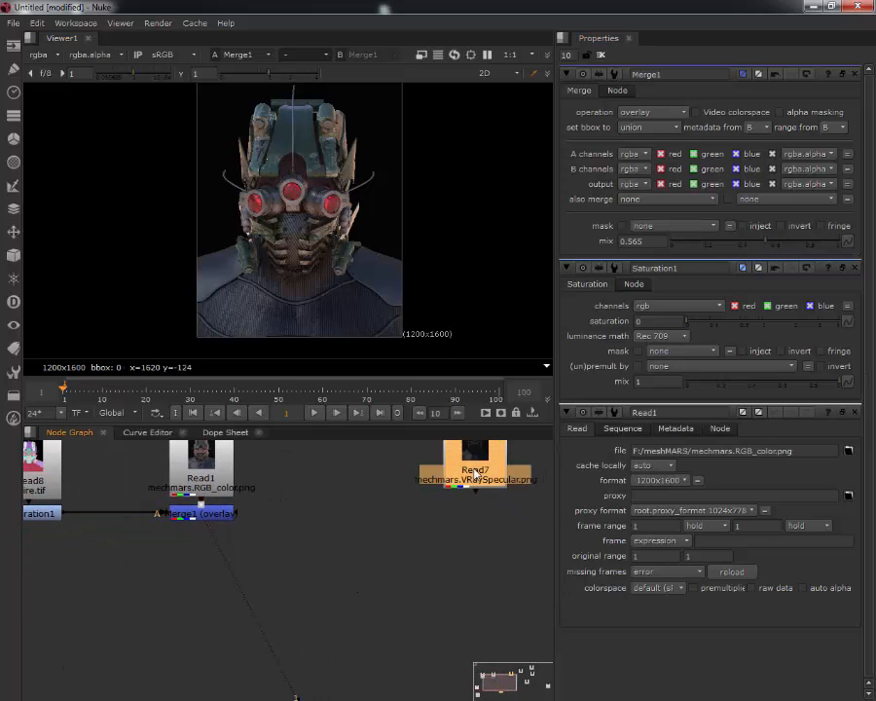
pyautogui.press('1')
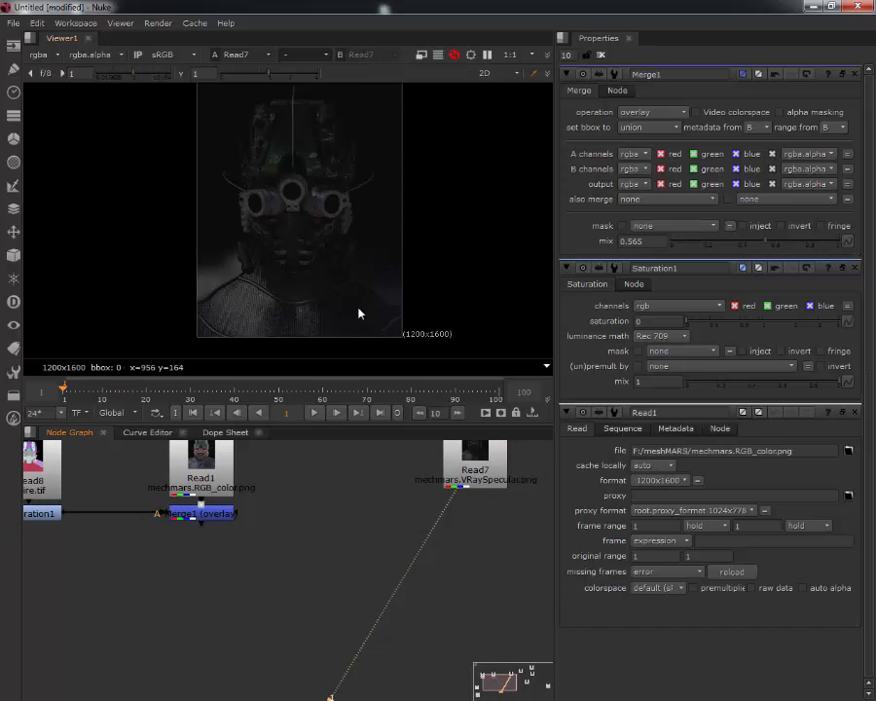
pyautogui.scroll(5, 355, 299)
pyautogui.scroll(-3, 352, 297)
# Step: Move mechmars.VRaySpecular.png beside the merge chain and merge it as input A over Merge1 with a new Merge node
pyautogui.moveTo(465, 462); pyautogui.dragTo(352, 584)
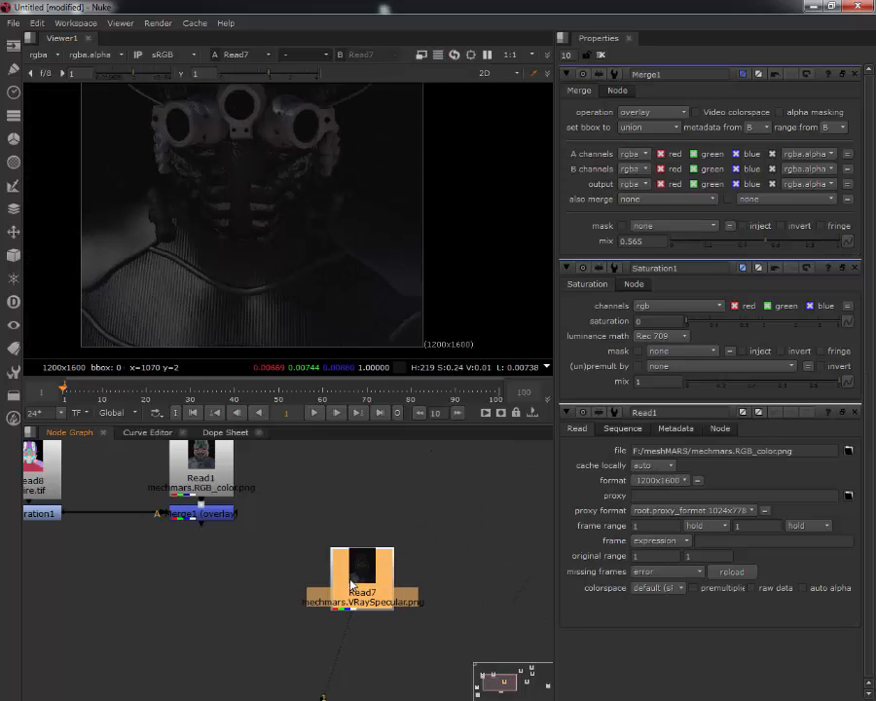
pyautogui.press('m')
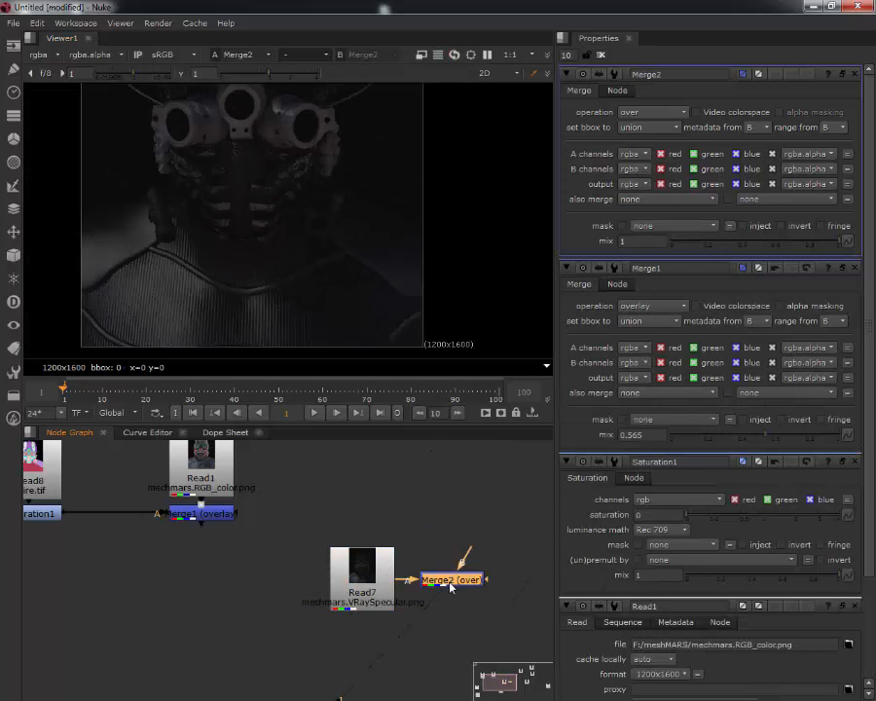
pyautogui.moveTo(451, 585); pyautogui.dragTo(192, 616)
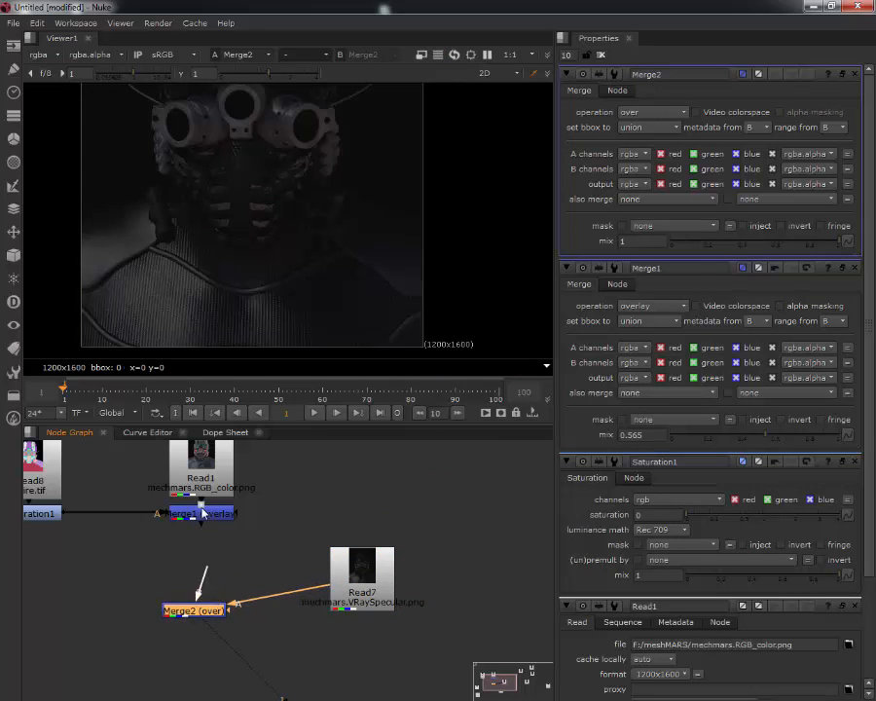
pyautogui.moveTo(201, 515); pyautogui.dragTo(196, 606)
# Step: Set the Merge2 operation to screen with a mix of 0.425
pyautogui.click(650, 112)
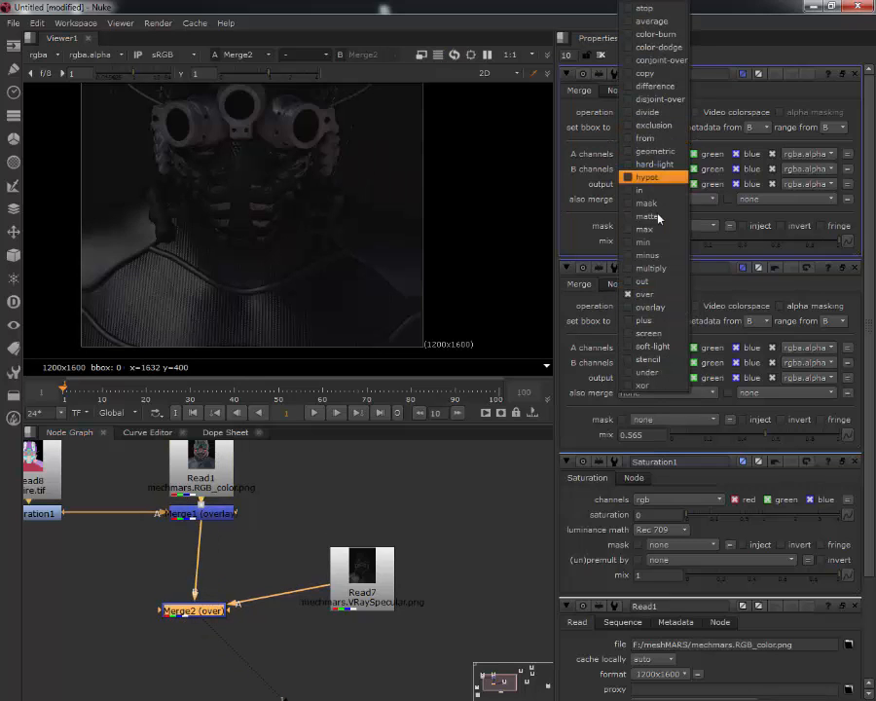
pyautogui.click(650, 333)
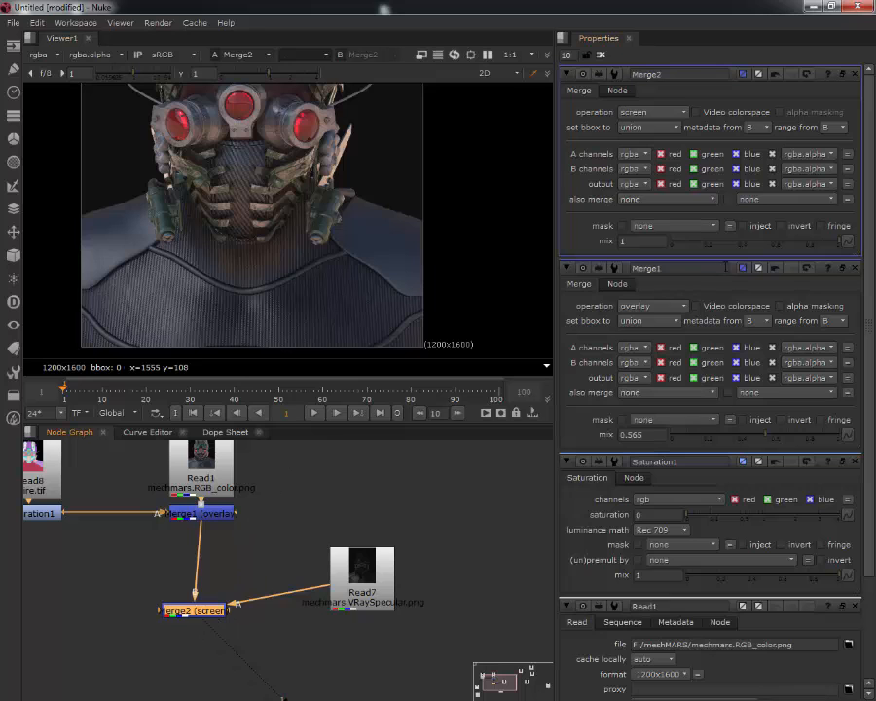
pyautogui.moveTo(739, 244); pyautogui.dragTo(795, 245)
pyautogui.scroll(-3, 403, 225)
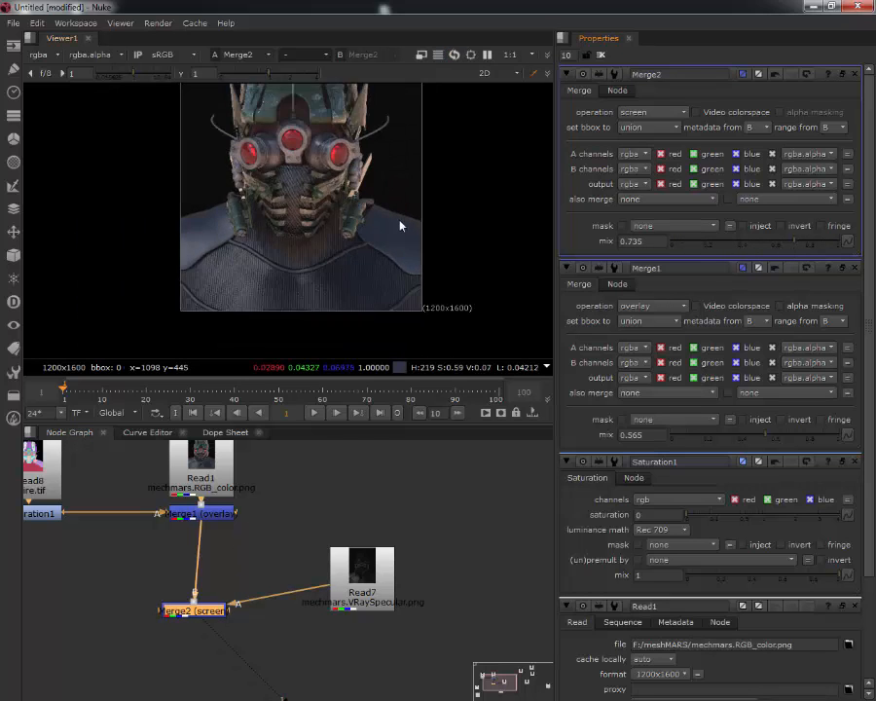
pyautogui.scroll(8, 391, 235)
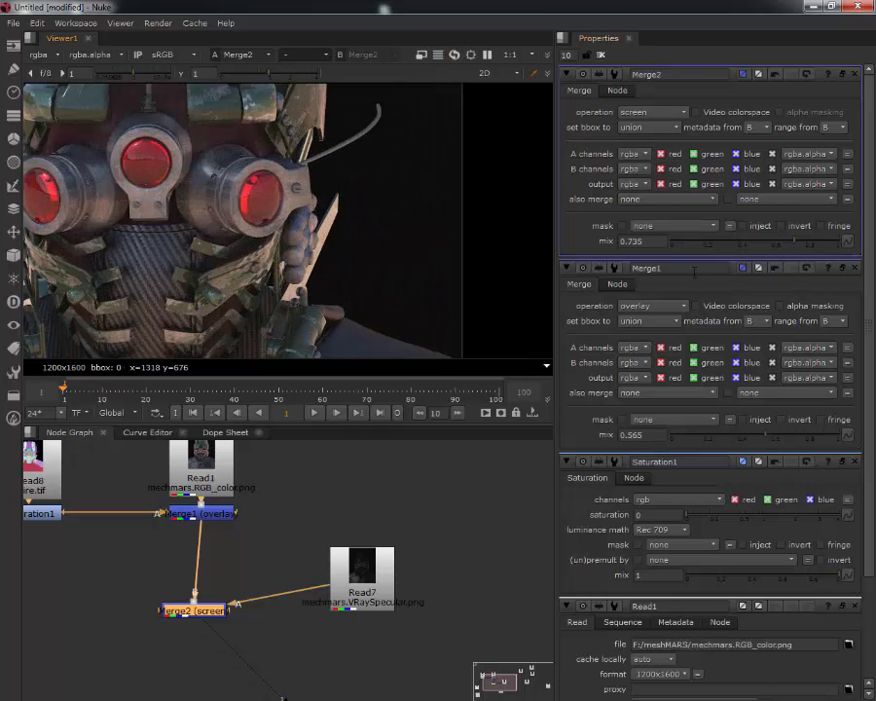
pyautogui.moveTo(784, 249); pyautogui.dragTo(734, 250)
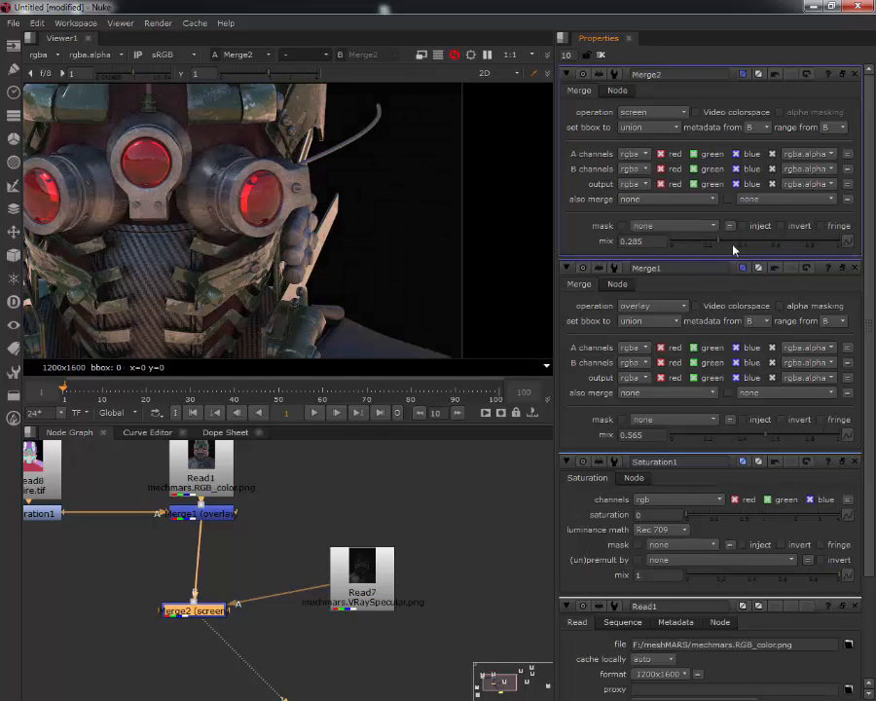
# Step: Bring mechmars.VRayRefraction.png closer to the merge chain and show it in the Viewer
pyautogui.scroll(-5, 404, 643)
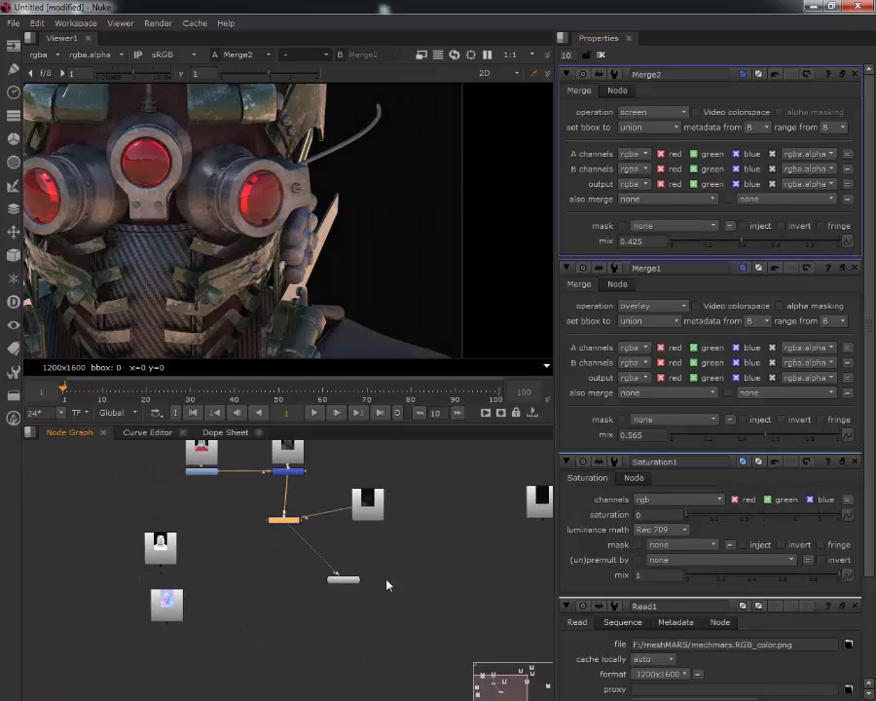
pyautogui.moveTo(453, 541); pyautogui.dragTo(369, 551)
pyautogui.press('1')
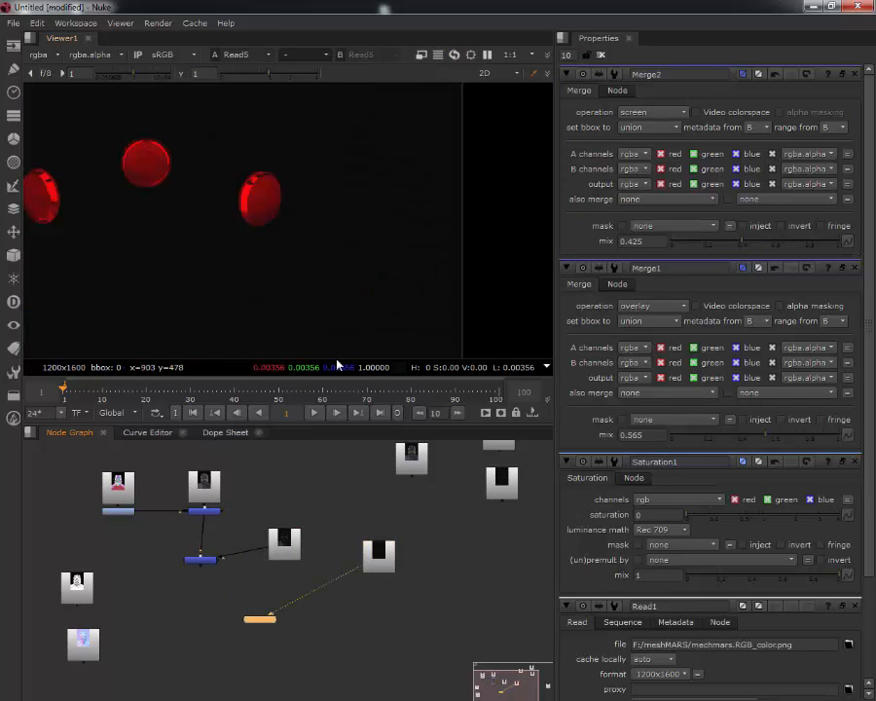
# Step: Merge mechmars.VRayRefraction.png as input A over Merge2, with the new Merge node beneath Merge2 and shown in the Viewer
pyautogui.click(381, 569)
pyautogui.press('m')
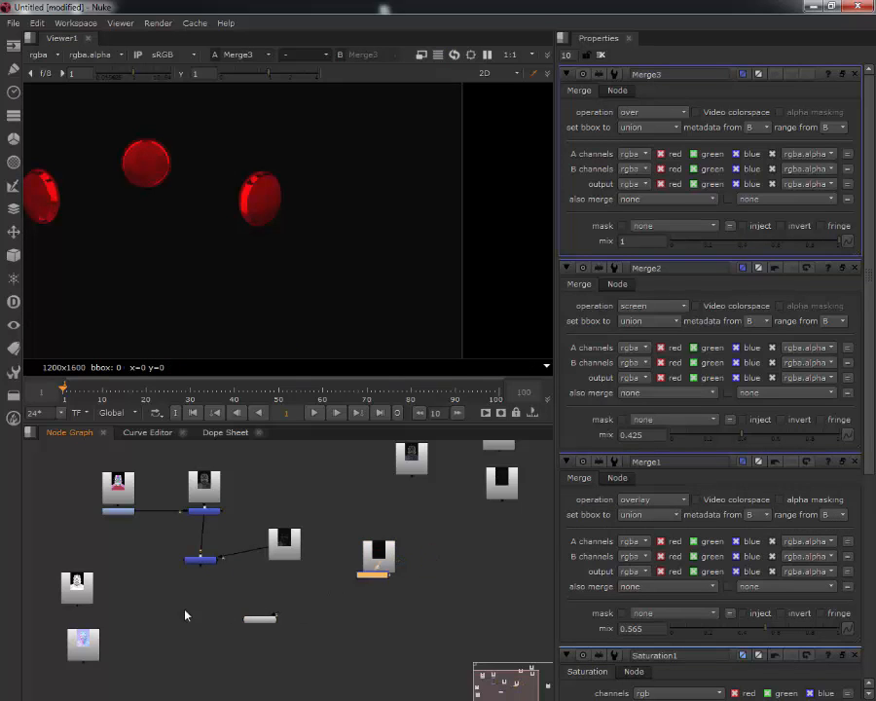
pyautogui.moveTo(372, 575); pyautogui.dragTo(201, 559)
pyautogui.click(259, 618)
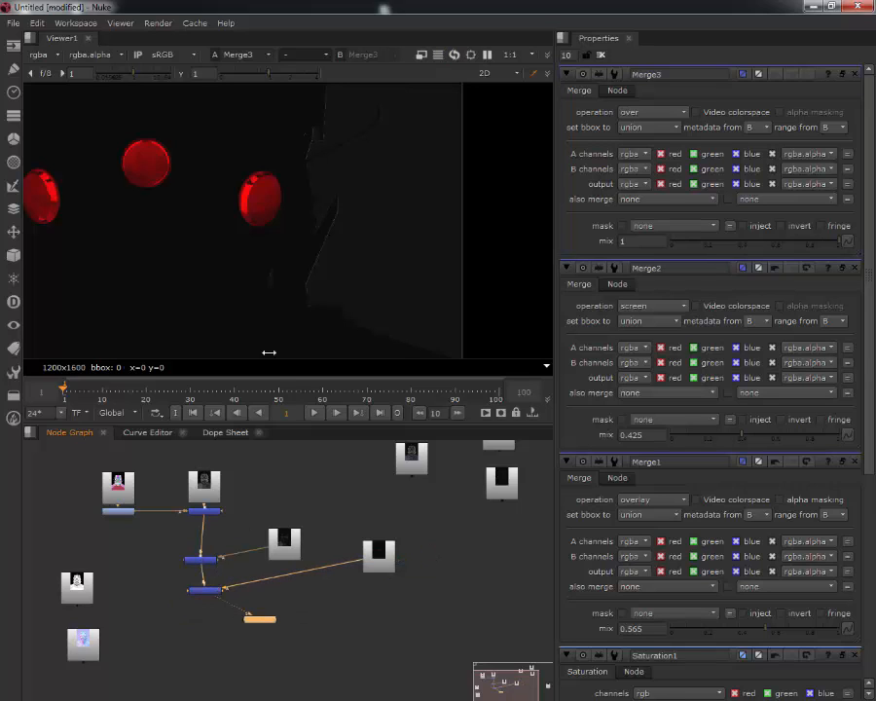
# Step: Set the Merge3 operation to screen with a mix of 0.67, after trying overlay
pyautogui.click(652, 112)
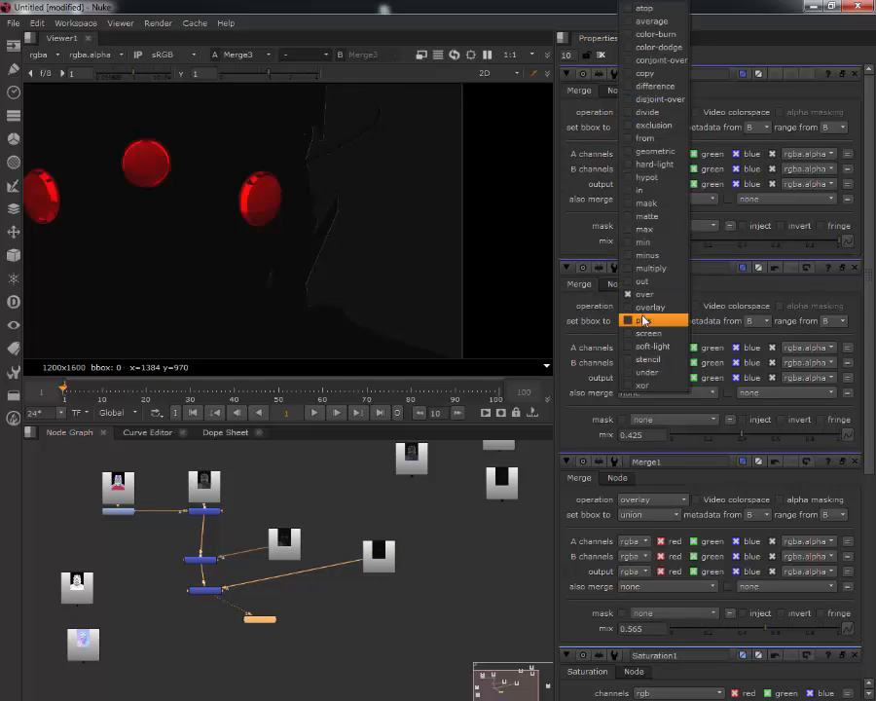
pyautogui.click(650, 307)
pyautogui.click(637, 114)
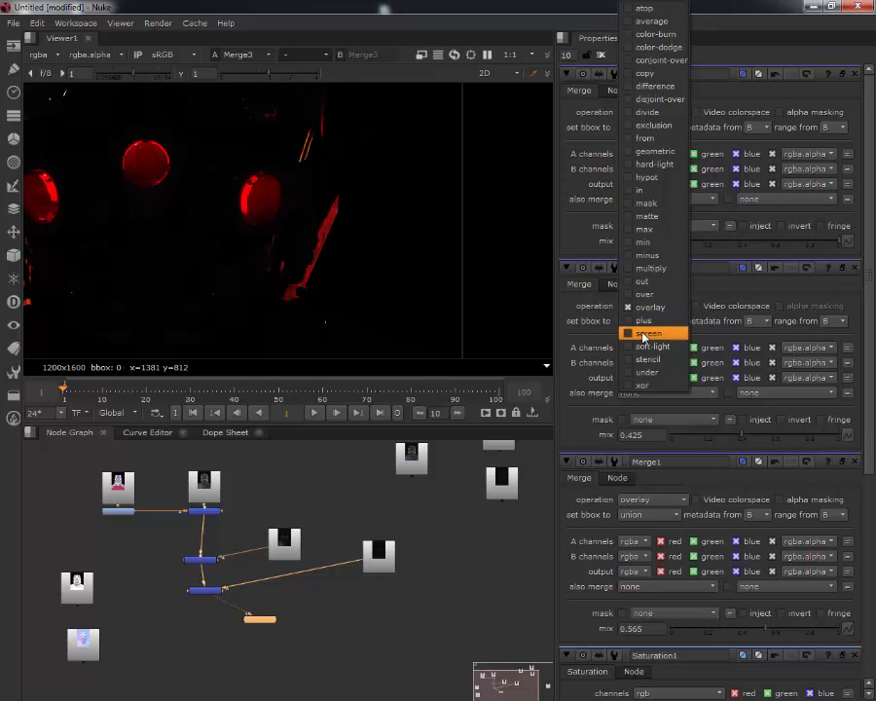
pyautogui.click(647, 333)
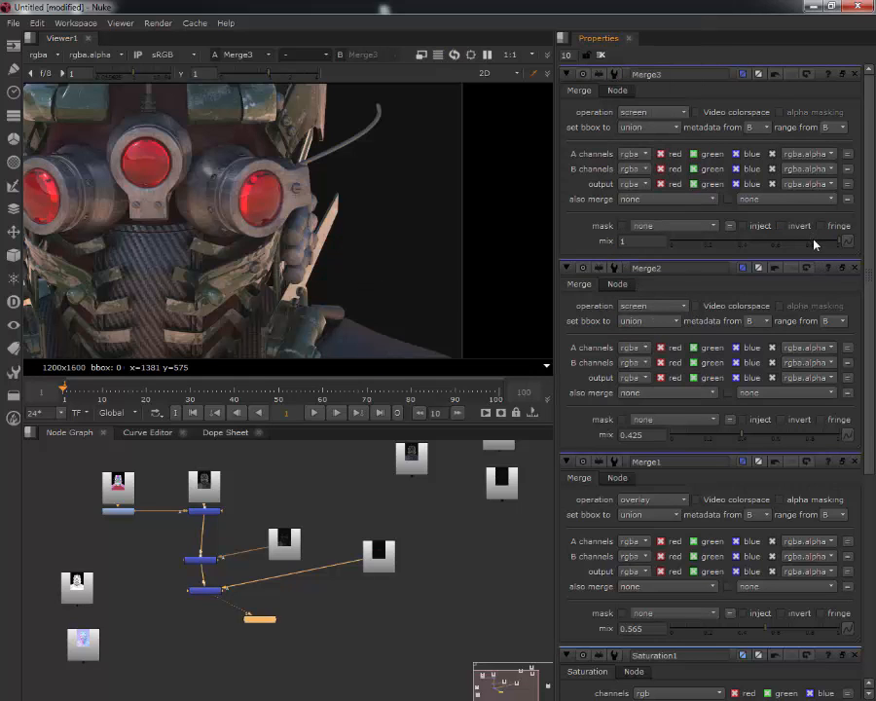
pyautogui.moveTo(815, 245); pyautogui.dragTo(693, 243)
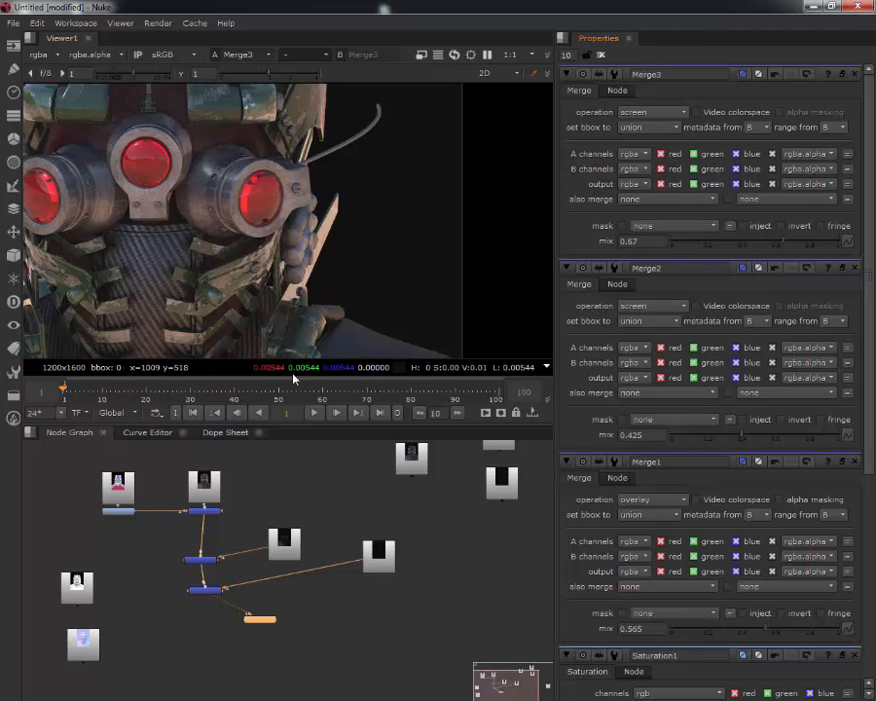
pyautogui.scroll(-1, 328, 216)
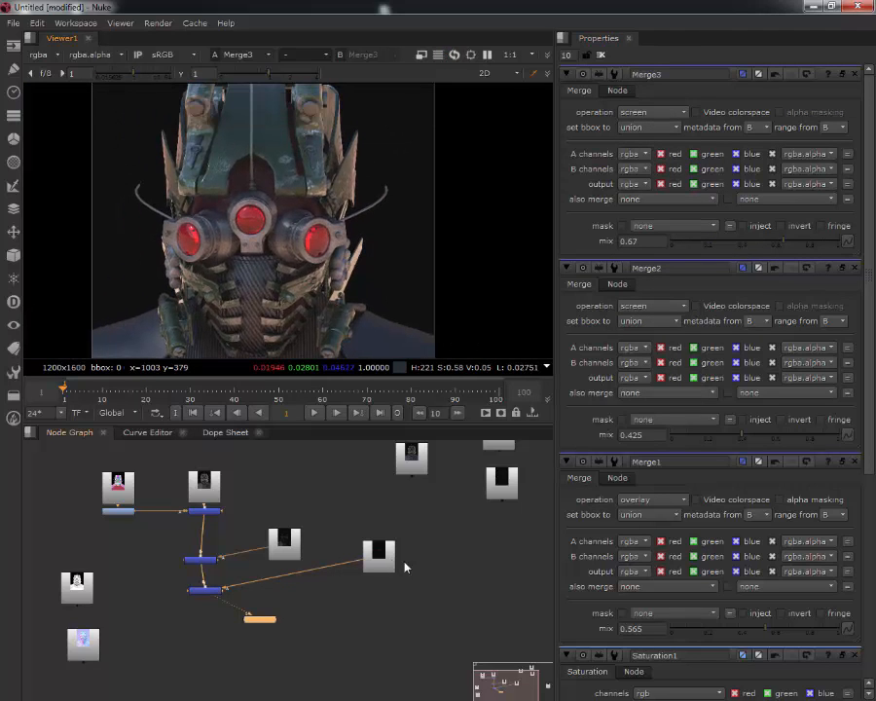
# Step: Show mechmars.VRayShadows.png in the Viewer and inspect the pass
pyautogui.moveTo(485, 506)
pyautogui.mouseDown(button='middle')
pyautogui.moveTo(485, 535)
pyautogui.moveTo(485, 524)
pyautogui.mouseUp(button='middle')
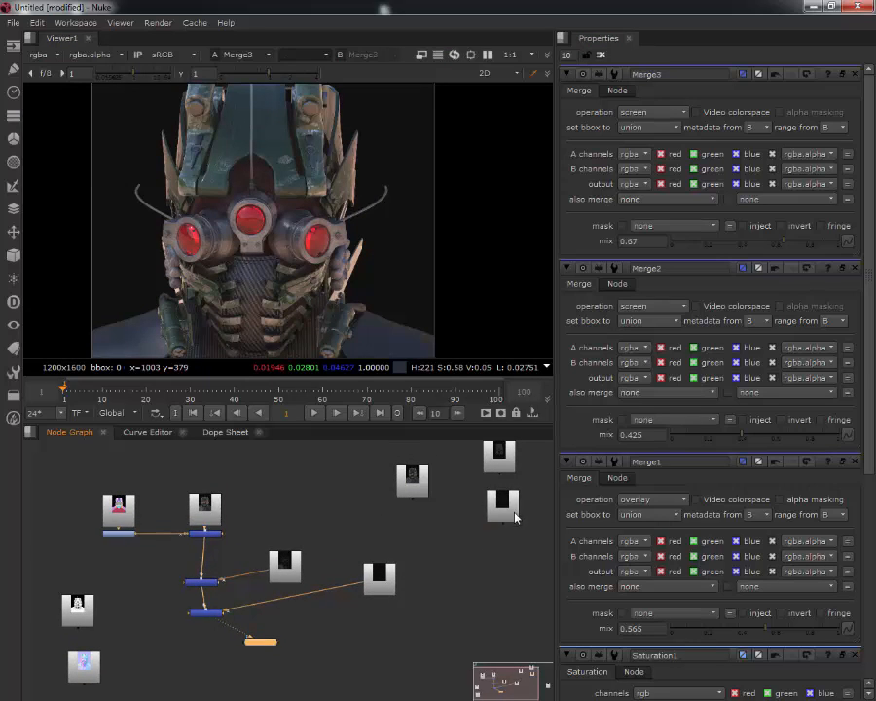
pyautogui.moveTo(516, 518); pyautogui.dragTo(513, 525)
pyautogui.press('1')
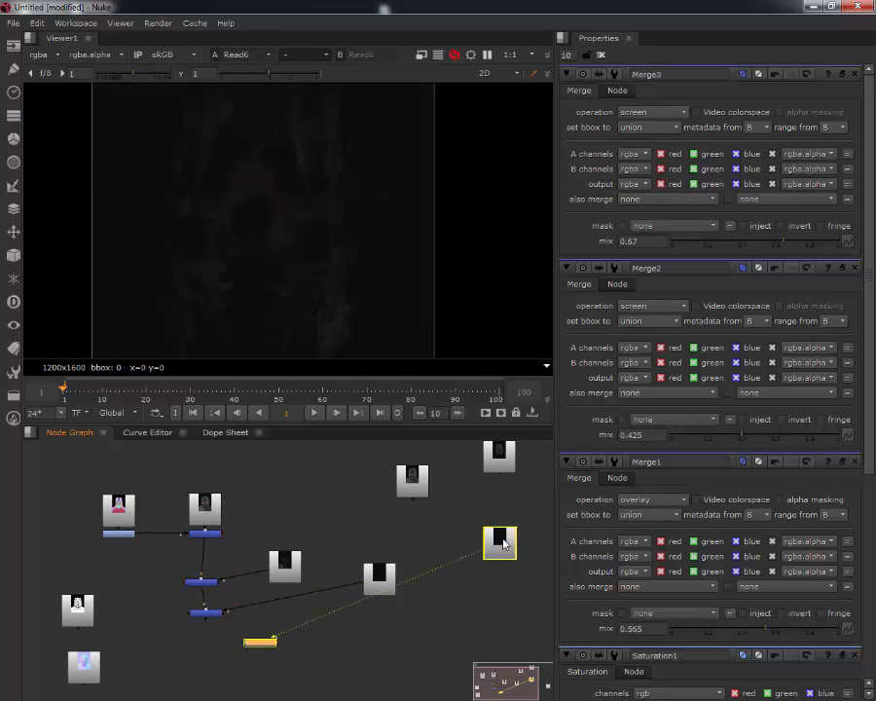
pyautogui.scroll(4, 498, 543)
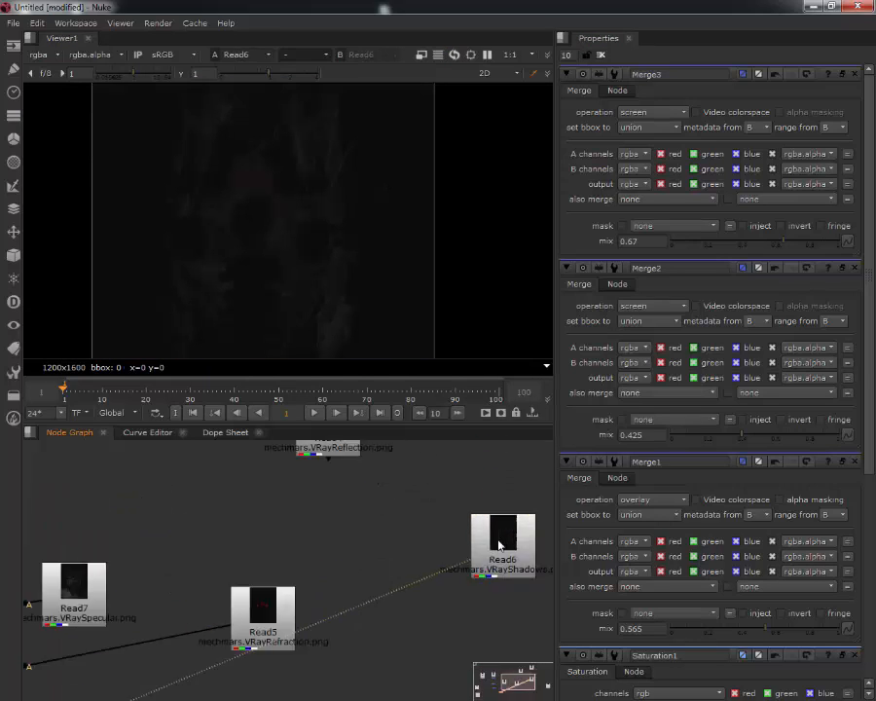
pyautogui.scroll(-2, 496, 543)
pyautogui.click(485, 543)
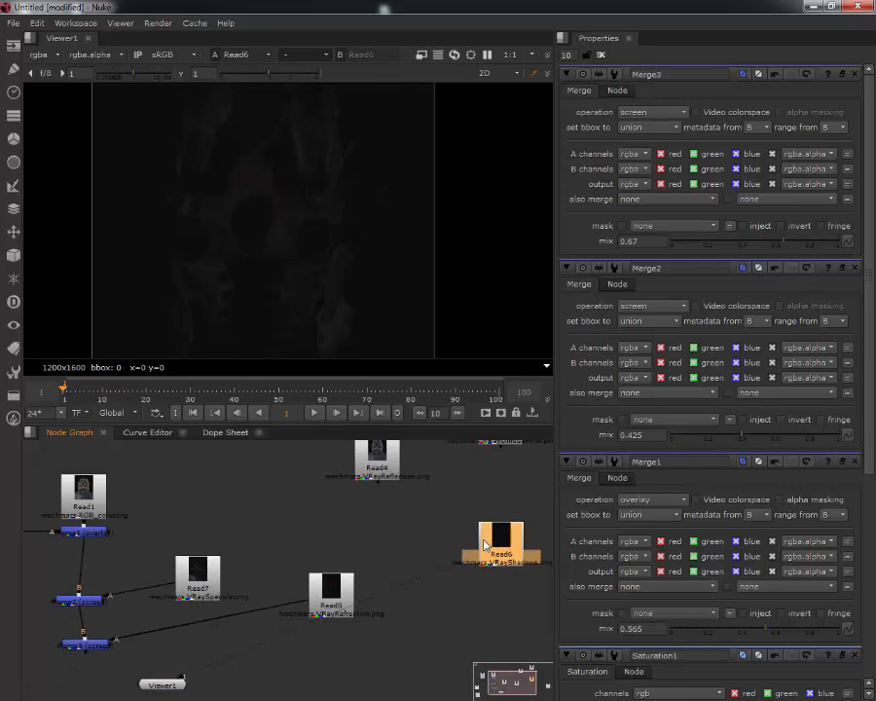
# Step: Move mechmars.VRayShadows.png below the refraction pass and merge it as input A over Merge3, with the Viewer node moved lower
pyautogui.scroll(-3, 483, 545)
pyautogui.moveTo(483, 554); pyautogui.dragTo(461, 552, button='middle')
pyautogui.moveTo(481, 546); pyautogui.dragTo(378, 645)
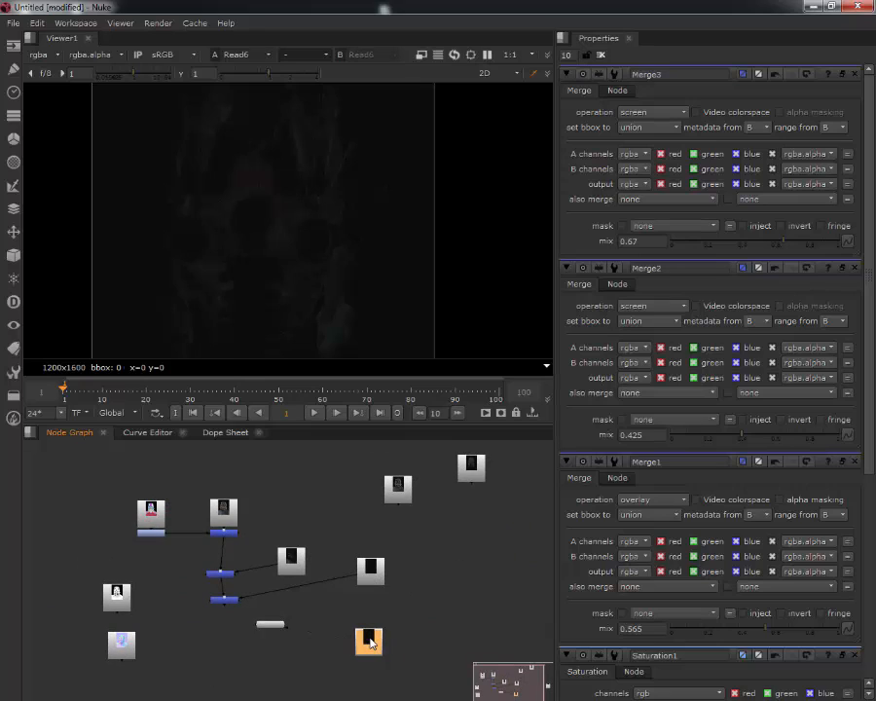
pyautogui.press('m')
pyautogui.moveTo(394, 637); pyautogui.dragTo(106, 697)
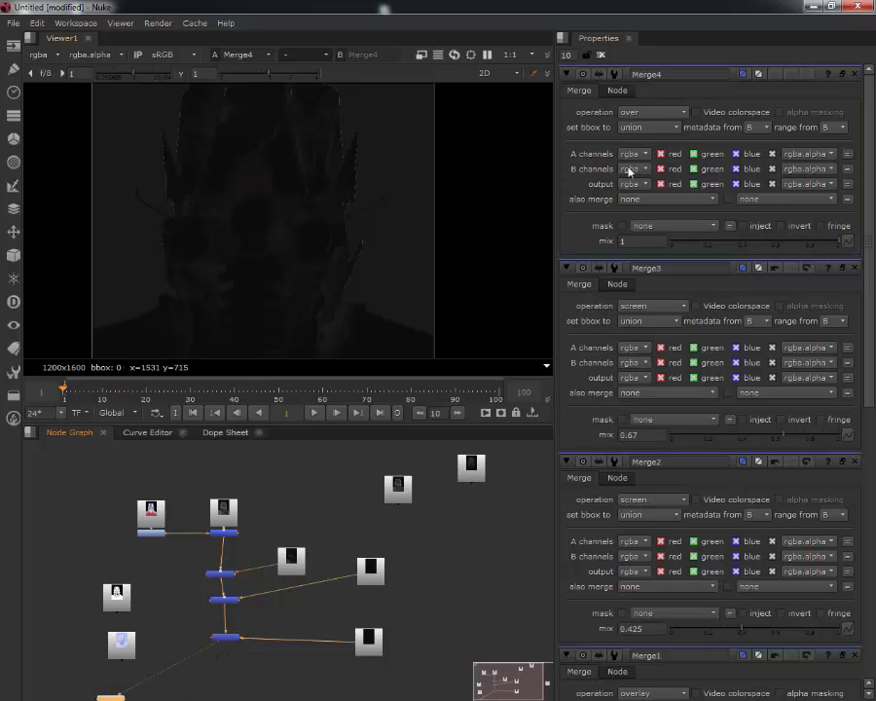
# Step: Set the Merge4 operation to matte
pyautogui.click(632, 115)
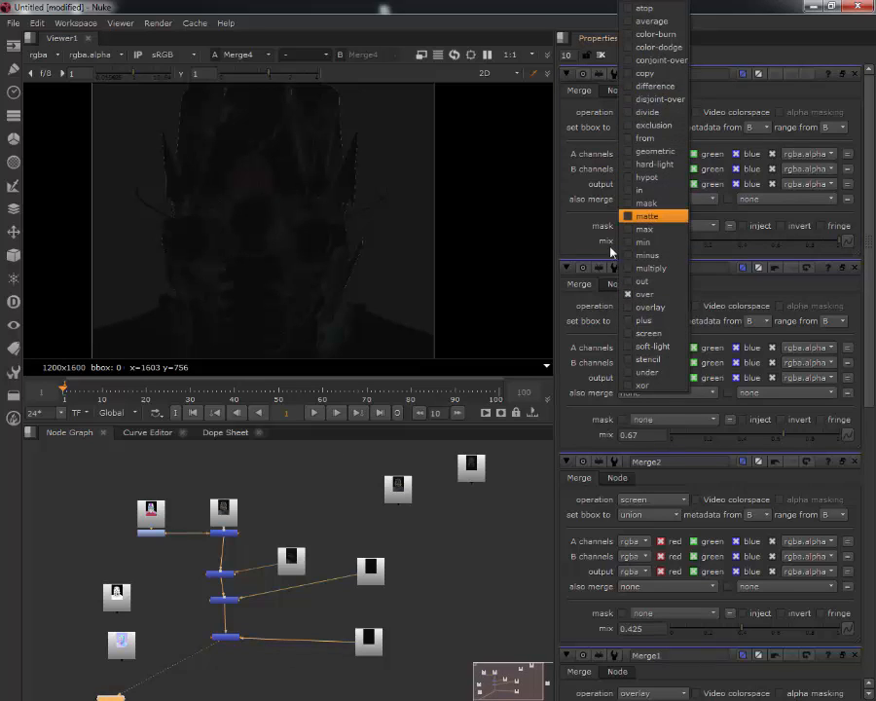
pyautogui.click(224, 671)
pyautogui.scroll(5, 226, 670)
pyautogui.click(232, 580)
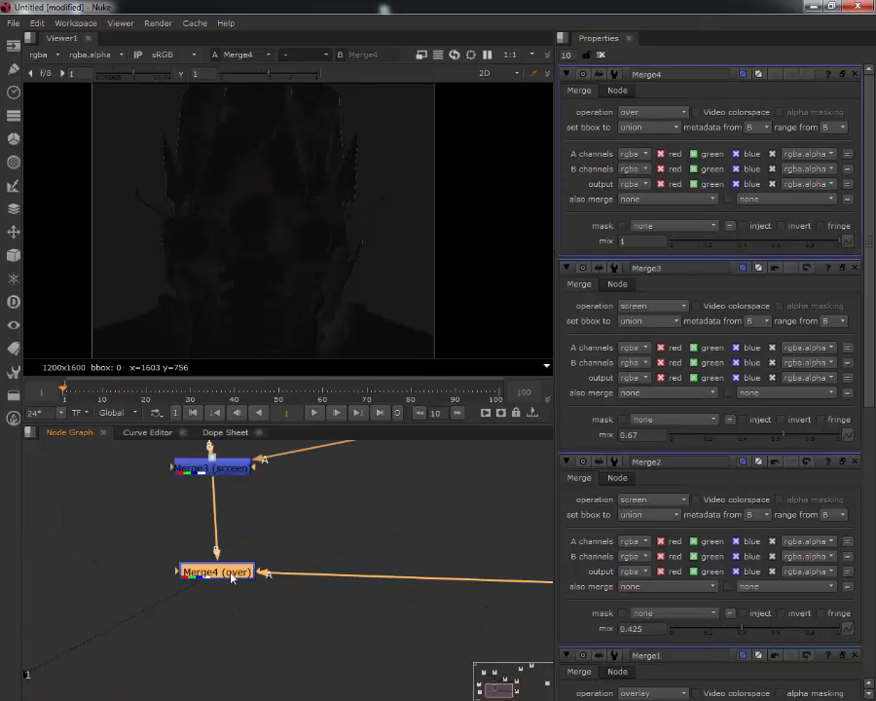
pyautogui.click(644, 113)
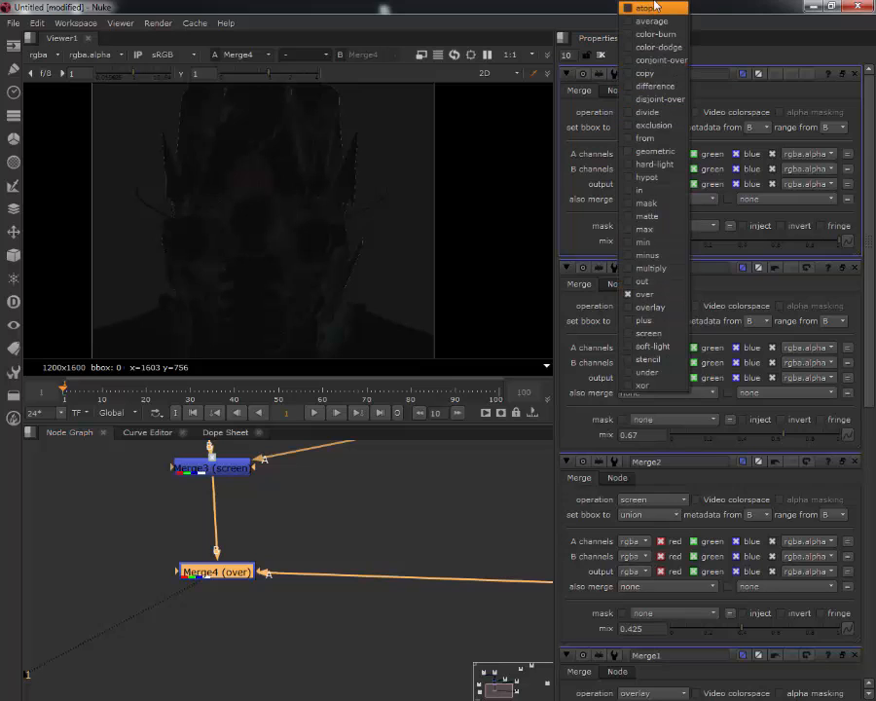
pyautogui.click(646, 215)
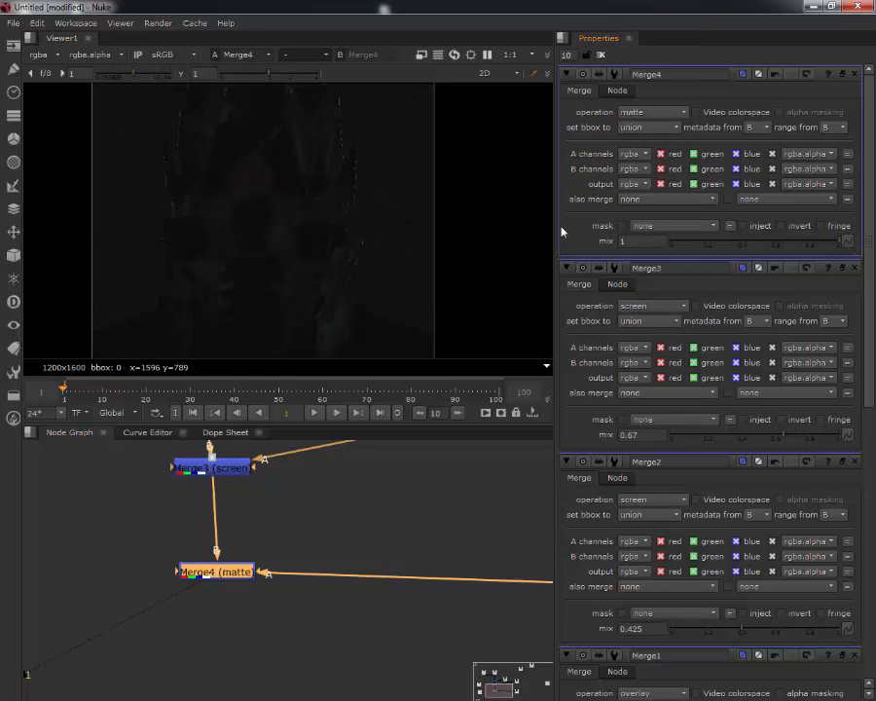
# Step: Delete the mechmars.VRayShadows.png Read node from the node graph
pyautogui.scroll(-4, 292, 579)
pyautogui.click(423, 582)
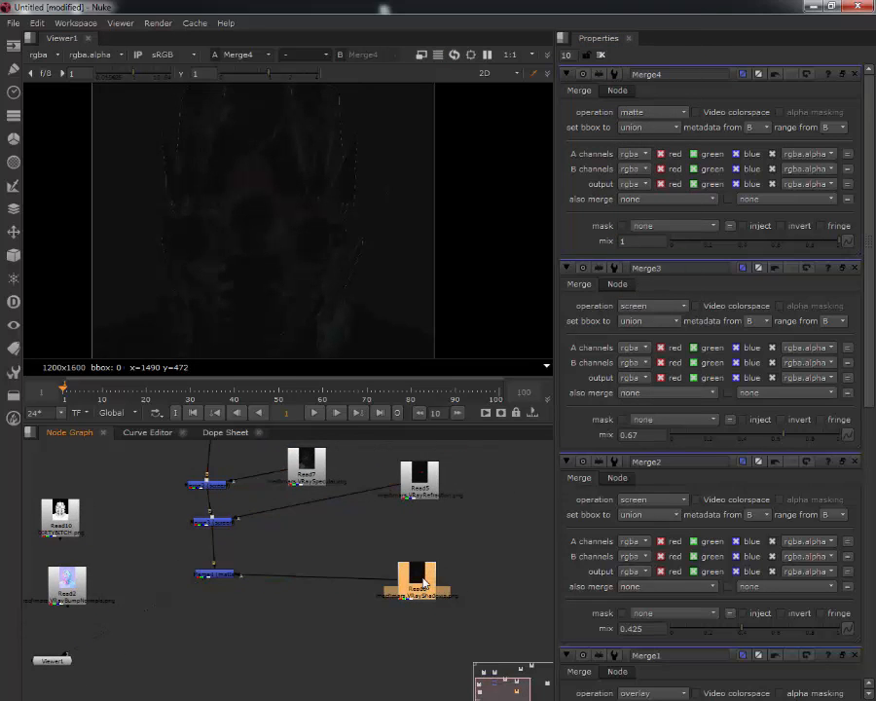
pyautogui.press('Delete')
# Step: Place mechmars.VRayReflection.png beside Merge4 and show it in the Viewer
pyautogui.scroll(-5, 396, 552)
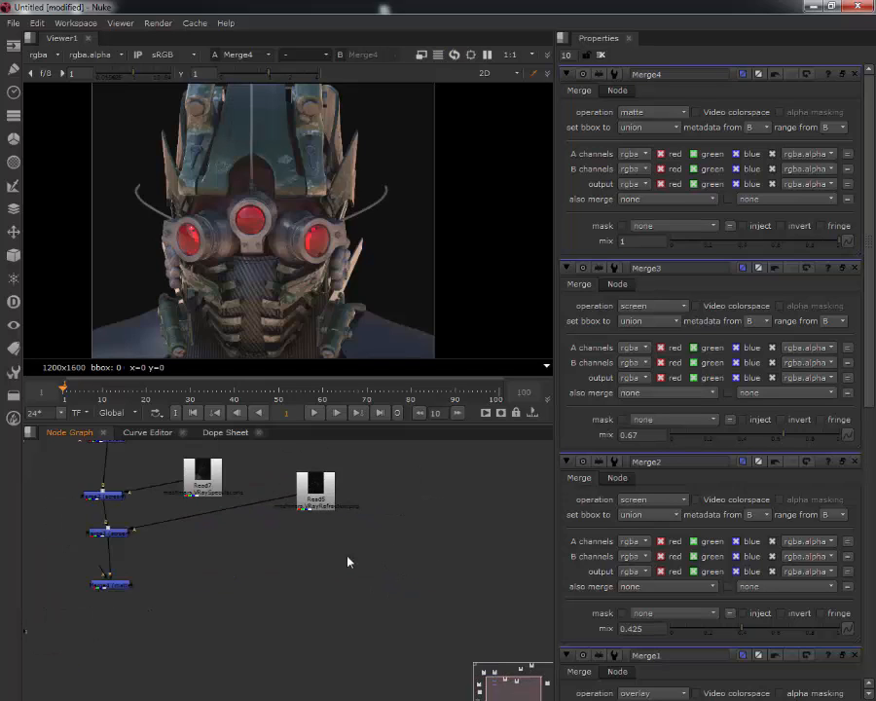
pyautogui.scroll(3, 409, 534)
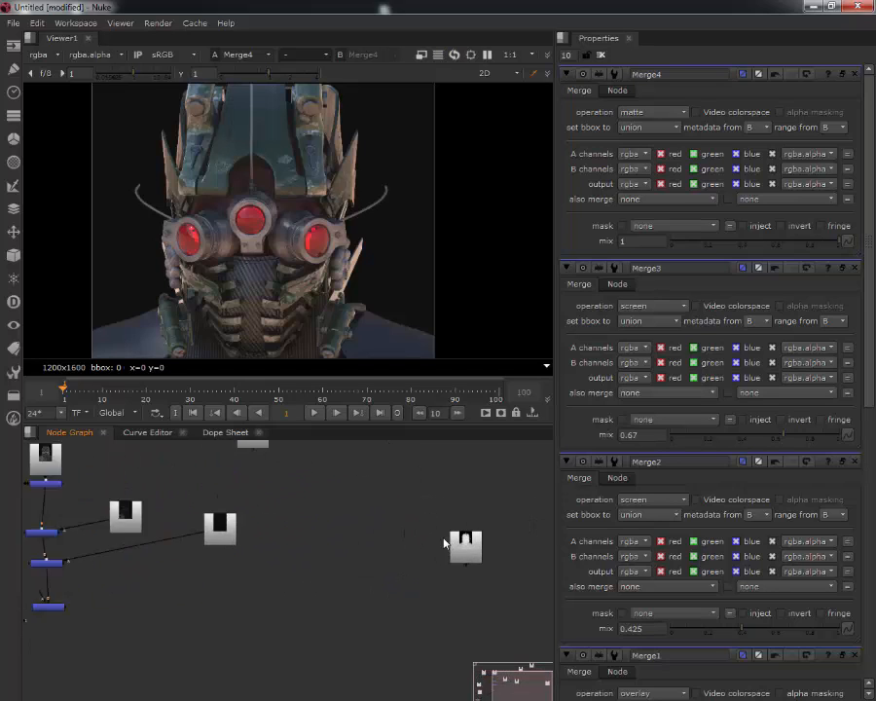
pyautogui.moveTo(440, 547); pyautogui.dragTo(442, 659, button='middle')
pyautogui.moveTo(253, 523); pyautogui.dragTo(313, 537, button='middle')
pyautogui.moveTo(291, 539); pyautogui.dragTo(352, 684)
pyautogui.moveTo(351, 684); pyautogui.dragTo(459, 499, button='middle')
pyautogui.moveTo(449, 522); pyautogui.dragTo(288, 584)
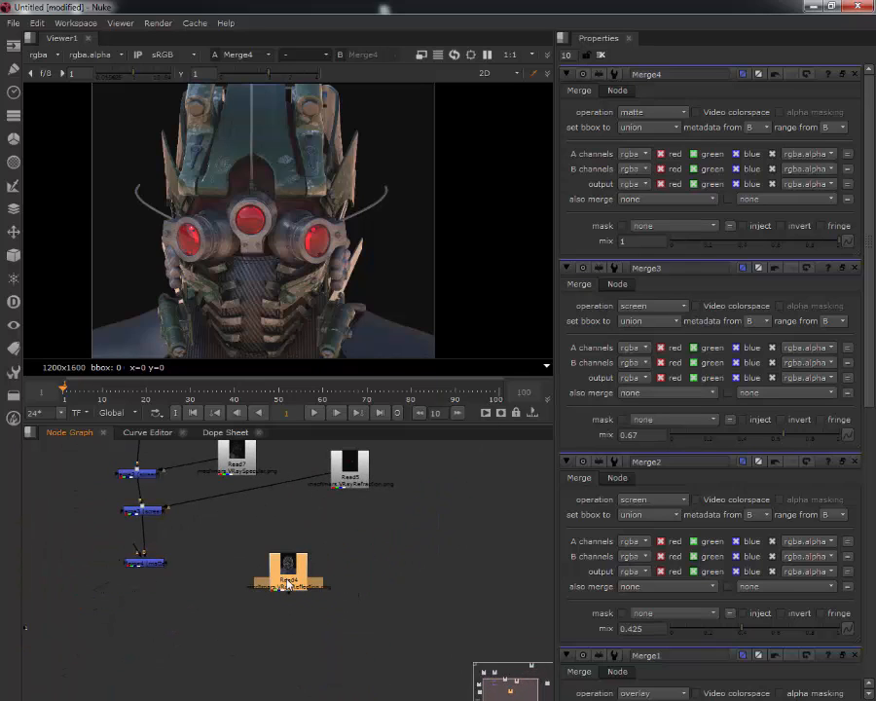
pyautogui.press('1')
pyautogui.click(300, 522)
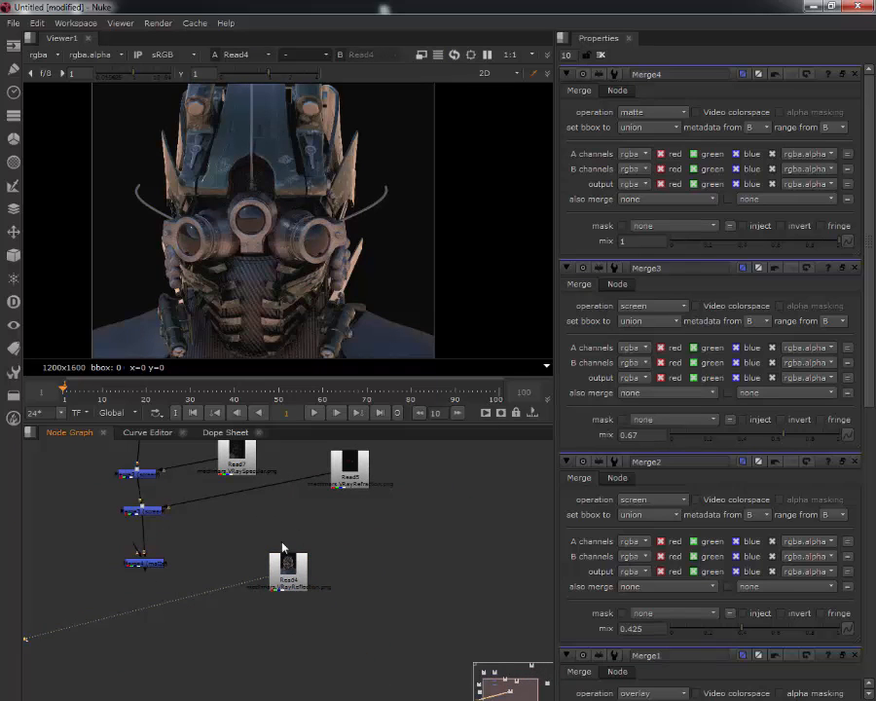
# Step: Connect input A of Merge4 to mechmars.VRayReflection.png and show Merge4 in the Viewer
pyautogui.moveTo(144, 563); pyautogui.dragTo(195, 524, button='middle')
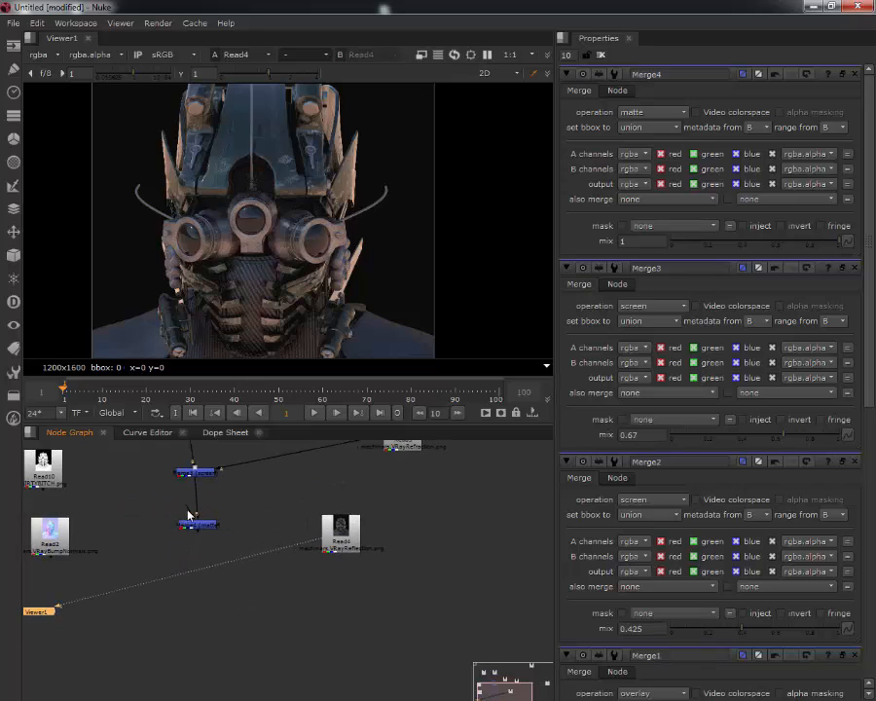
pyautogui.moveTo(190, 513); pyautogui.dragTo(324, 526)
pyautogui.click(201, 525)
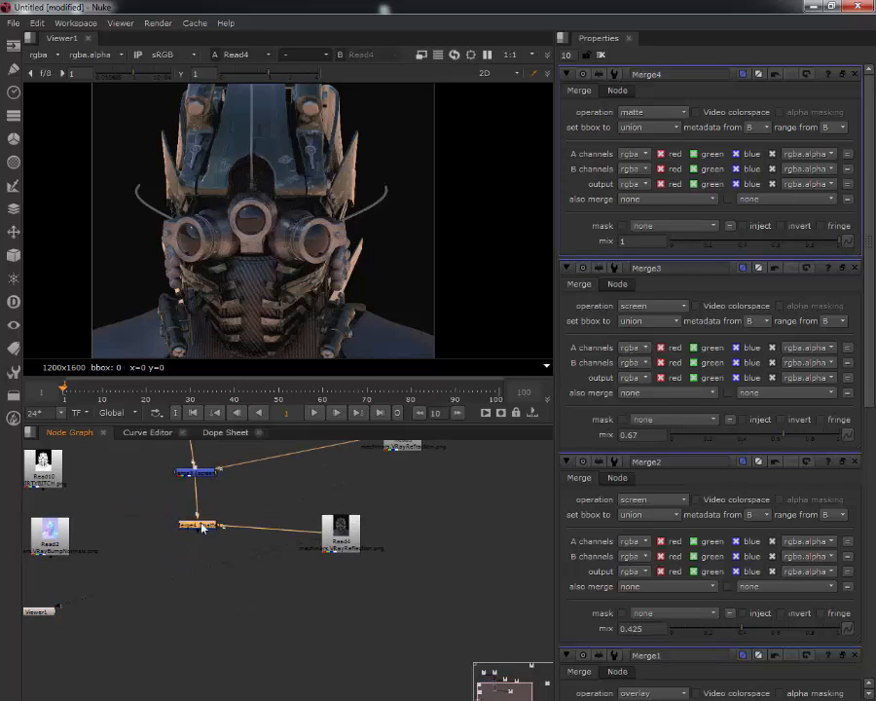
pyautogui.press('1')
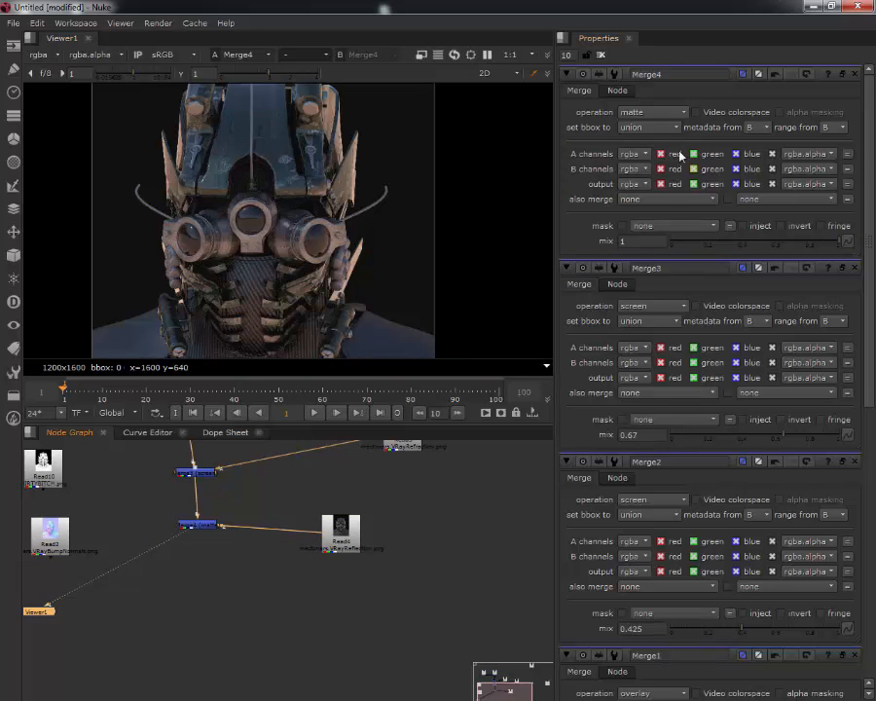
# Step: Set the Merge4 operation to screen and lower its mix to 0.305
pyautogui.click(654, 112)
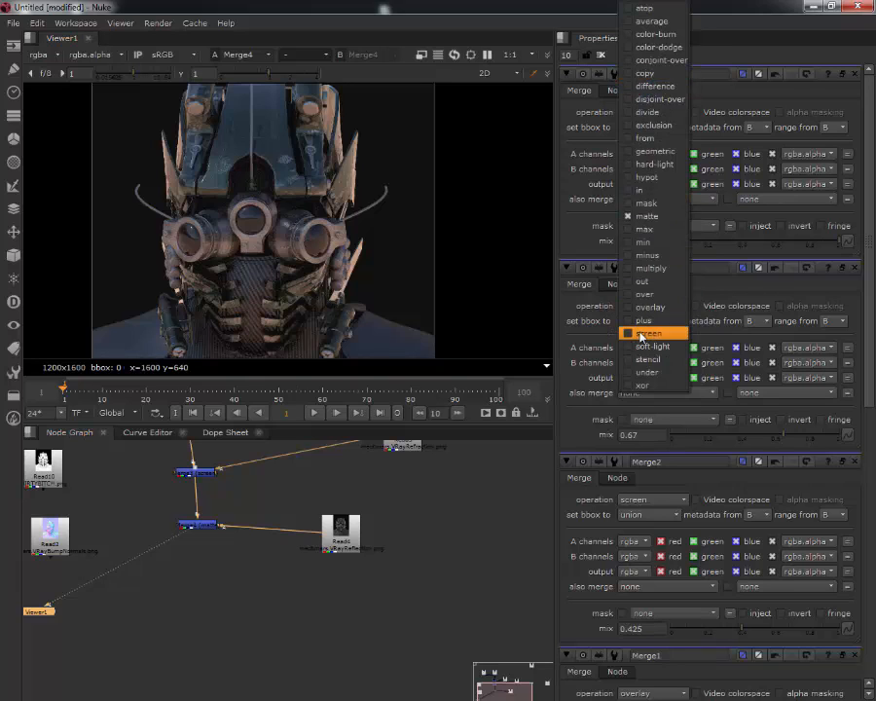
pyautogui.click(644, 333)
pyautogui.moveTo(804, 248); pyautogui.dragTo(723, 243)
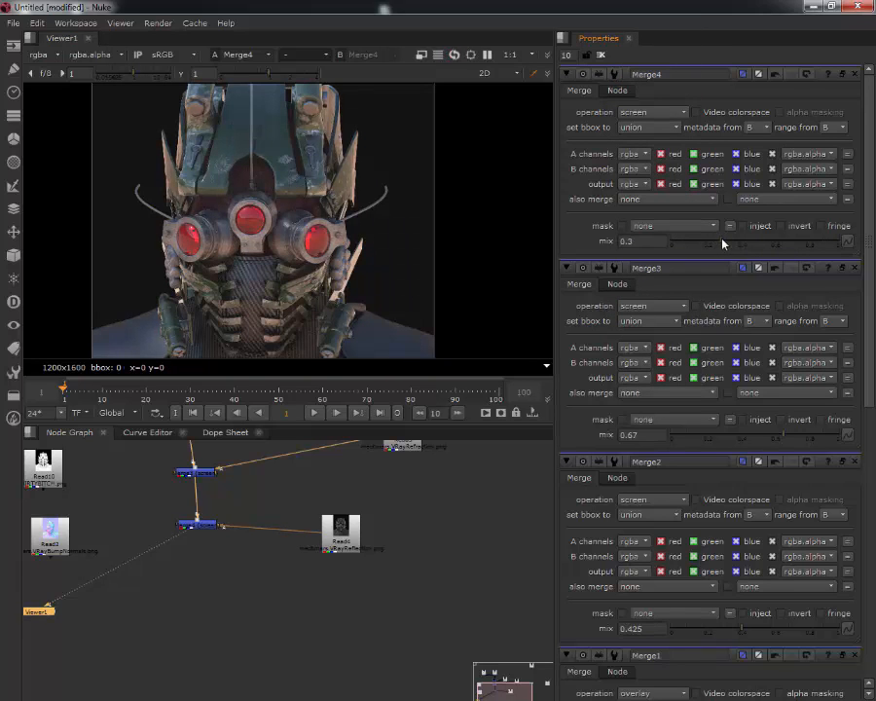
# Step: Line up Merge2, Merge3 and Merge4 vertically beneath Merge1 in the node graph
pyautogui.press('f')
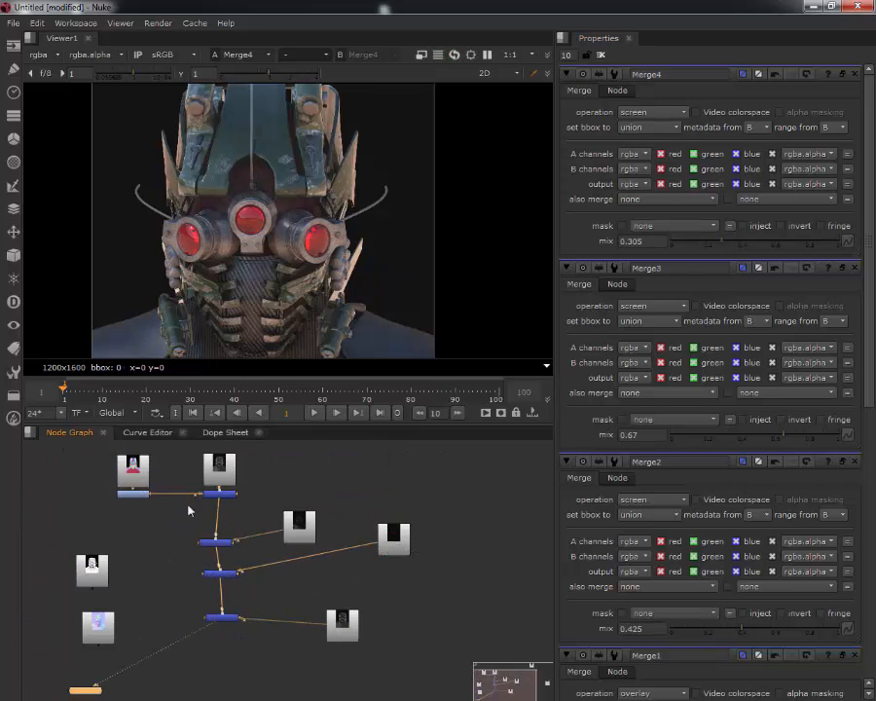
pyautogui.click(215, 543)
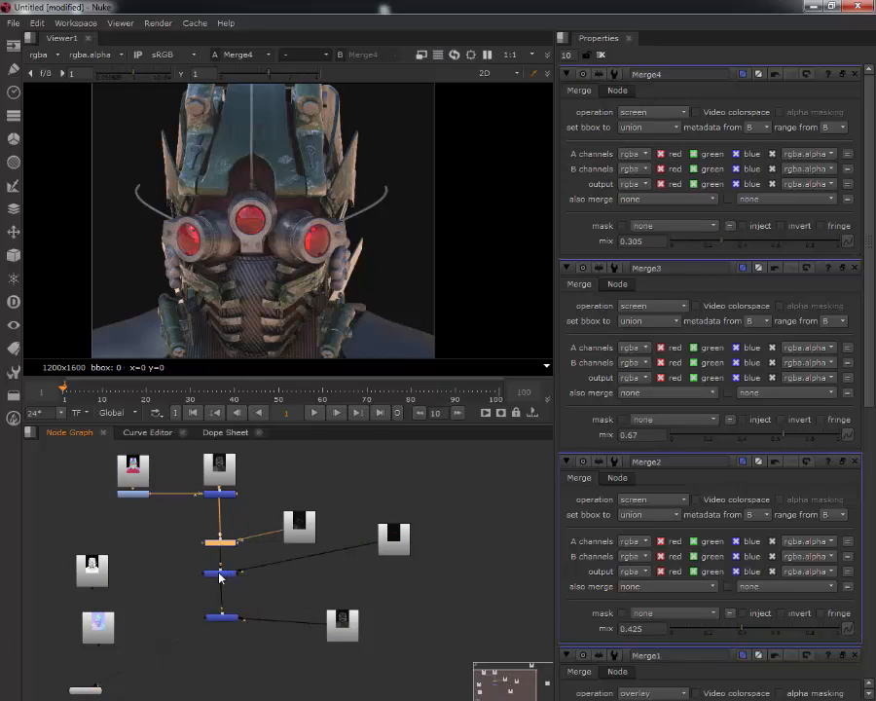
pyautogui.click(220, 573)
pyautogui.click(223, 617)
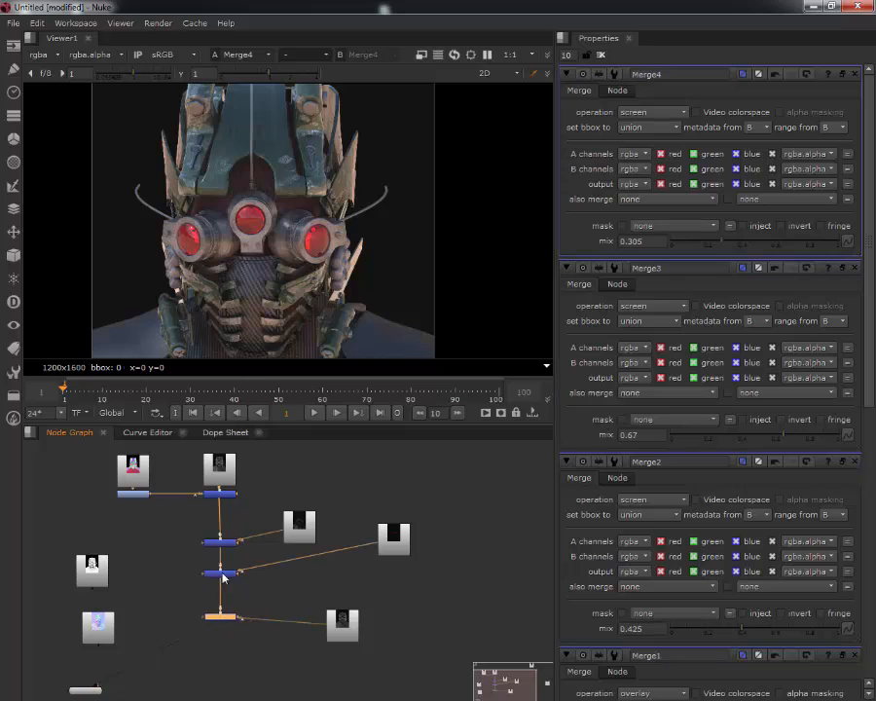
# Step: Disable all four Merge nodes in the chain together
pyautogui.moveTo(186, 520); pyautogui.dragTo(246, 648)
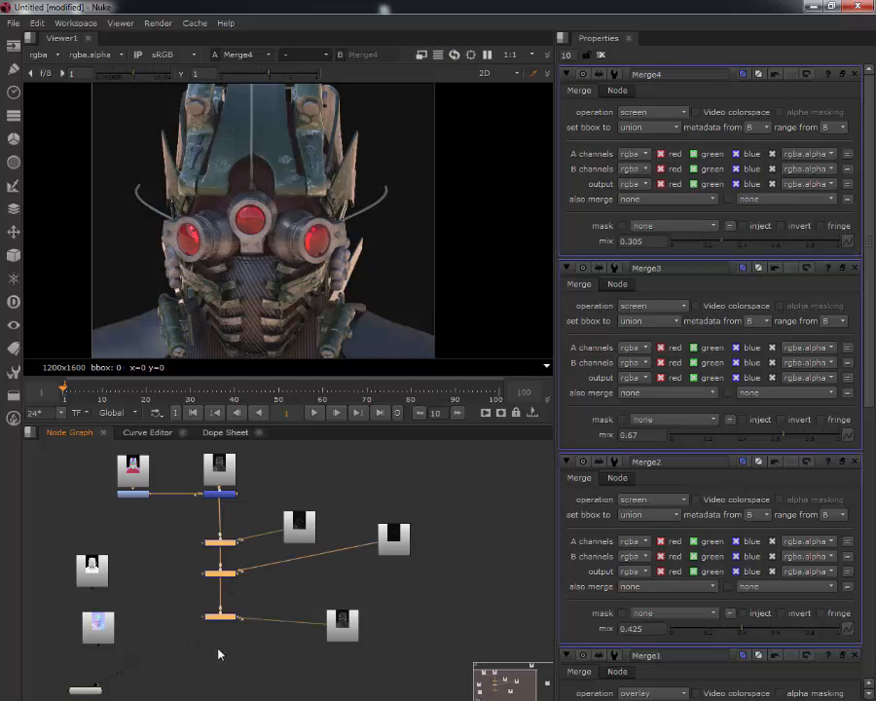
pyautogui.click(218, 650)
pyautogui.moveTo(174, 646); pyautogui.dragTo(256, 501)
pyautogui.press('d')
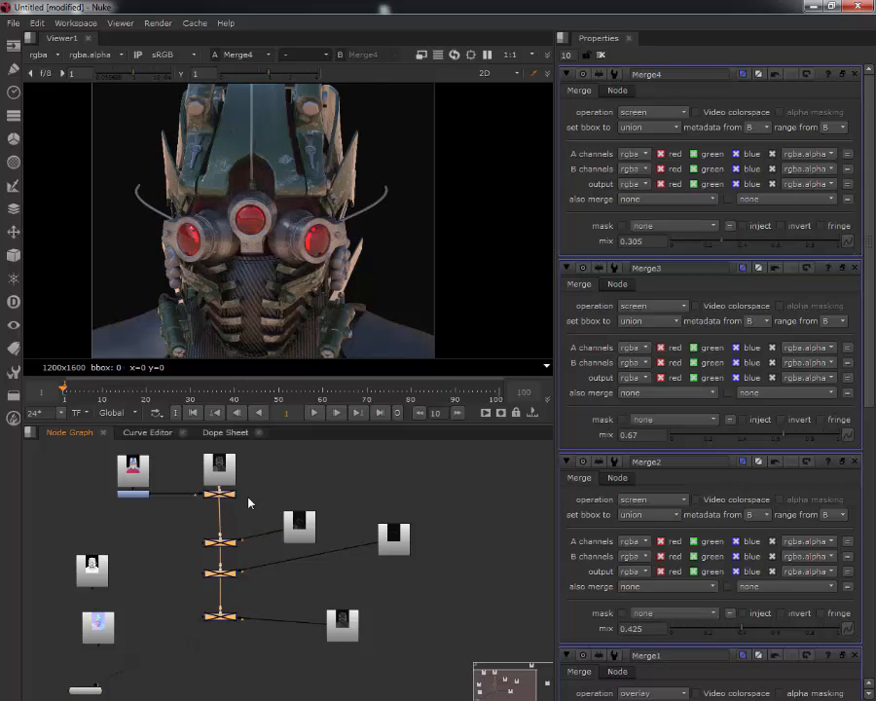
# Step: Move Viewer1 farther below the merge chain and shift the DIRTYBITCH.png Read node slightly closer to the chain
pyautogui.scroll(-1, 453, 551)
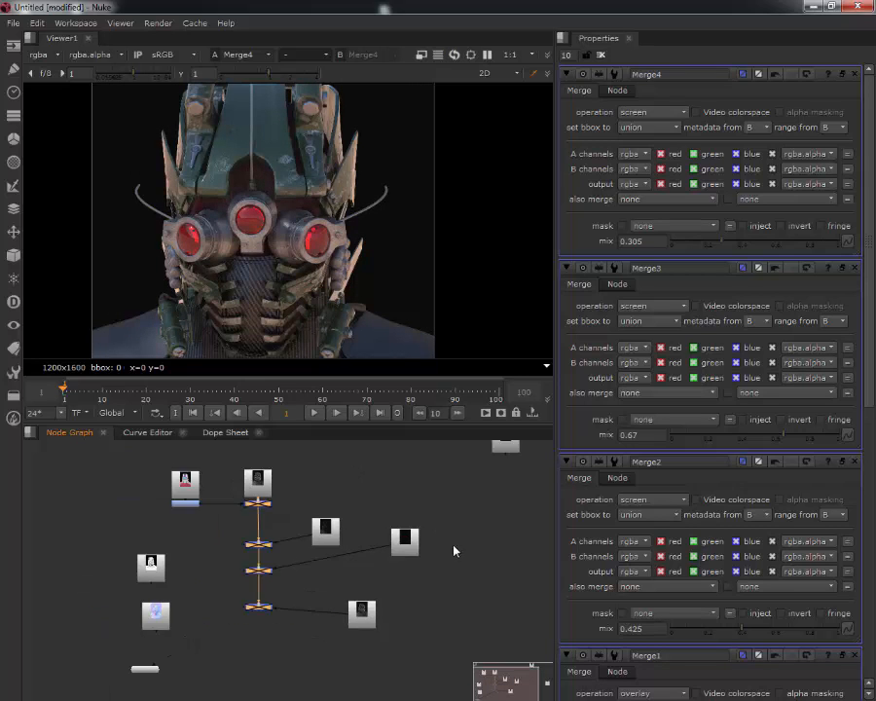
pyautogui.moveTo(391, 592); pyautogui.dragTo(412, 543, button='middle')
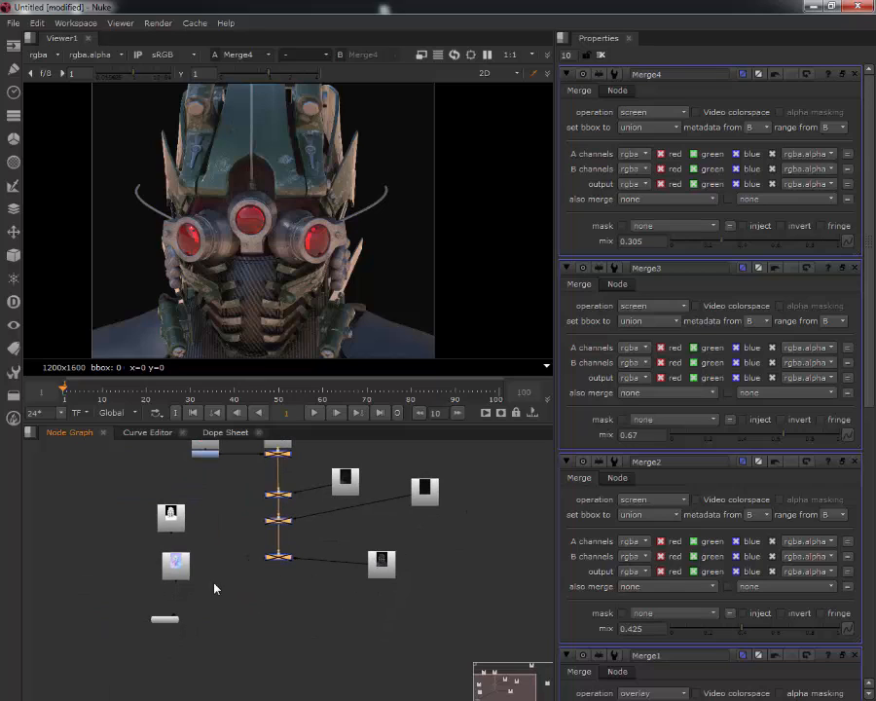
pyautogui.moveTo(158, 626); pyautogui.dragTo(208, 688)
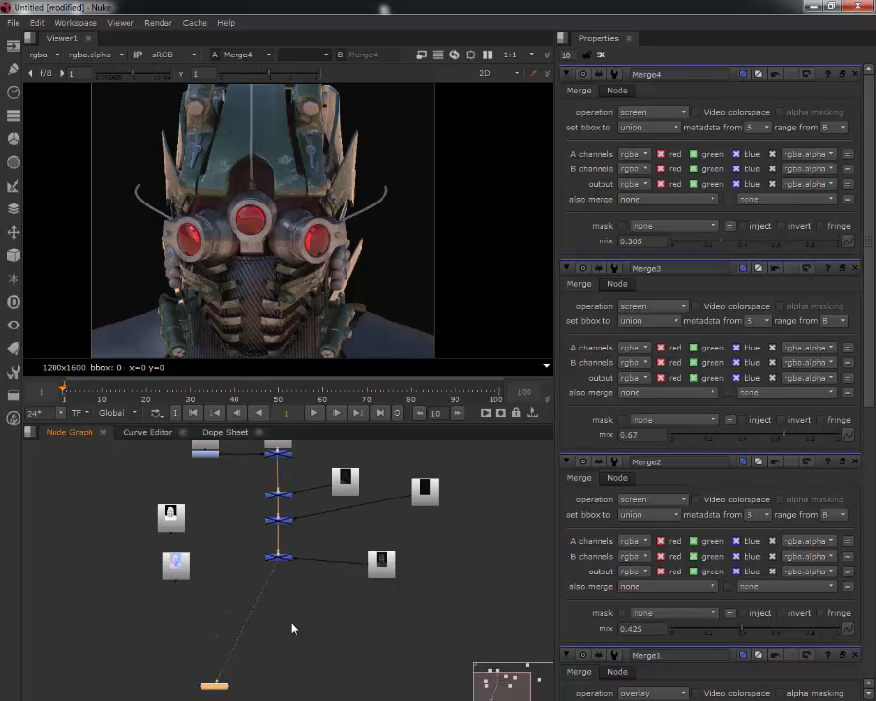
pyautogui.moveTo(292, 624); pyautogui.dragTo(308, 652, button='middle')
pyautogui.scroll(2, 308, 650)
pyautogui.moveTo(162, 568); pyautogui.dragTo(224, 573, button='middle')
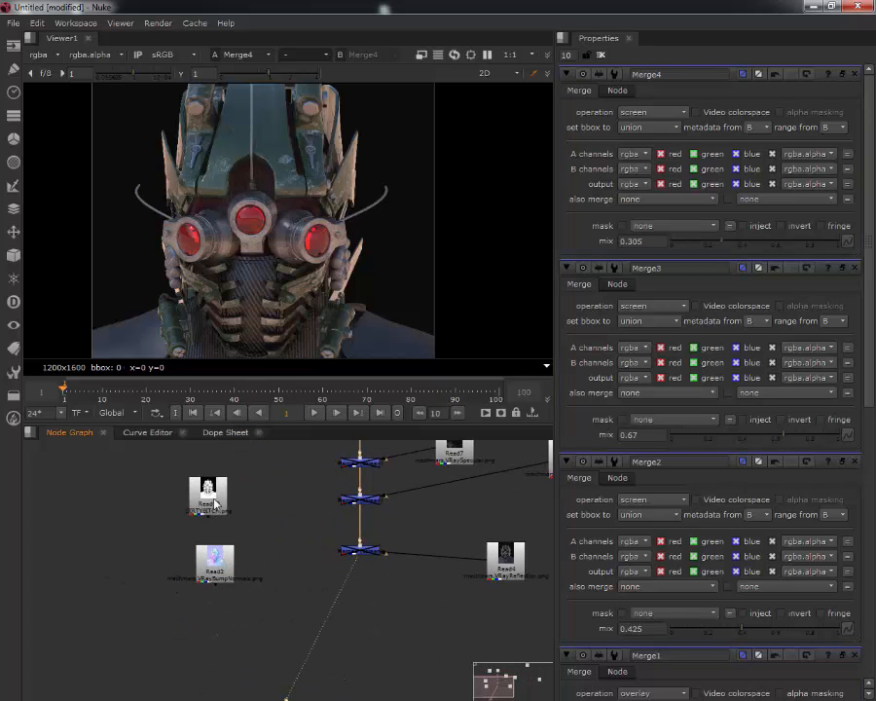
pyautogui.moveTo(215, 503); pyautogui.dragTo(242, 501)
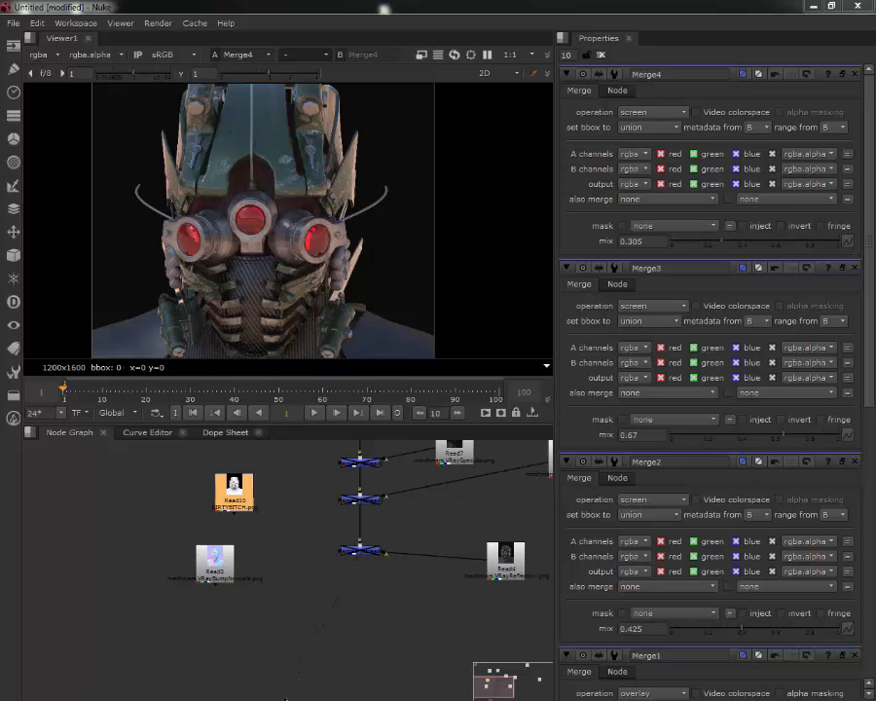
# Step: Switch to Photoshop and delete the black mouth slats from DIRTYBITCH.png, selecting them with the Magic Wand set to contiguous, tolerance 10
pyautogui.moveTo(0, 160); pyautogui.dragTo(376, 63)
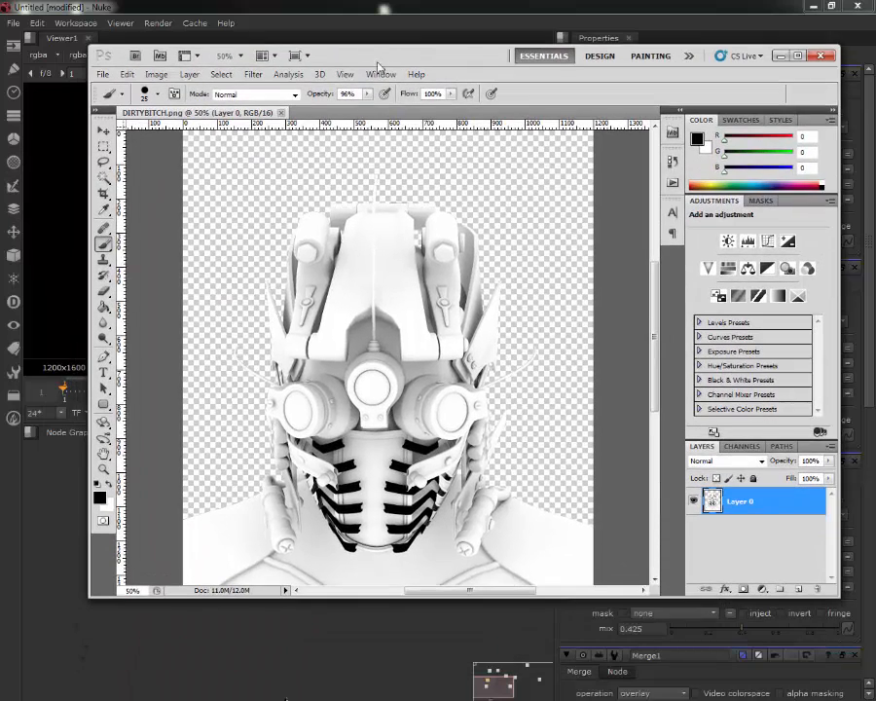
pyautogui.doubleClick(415, 55)
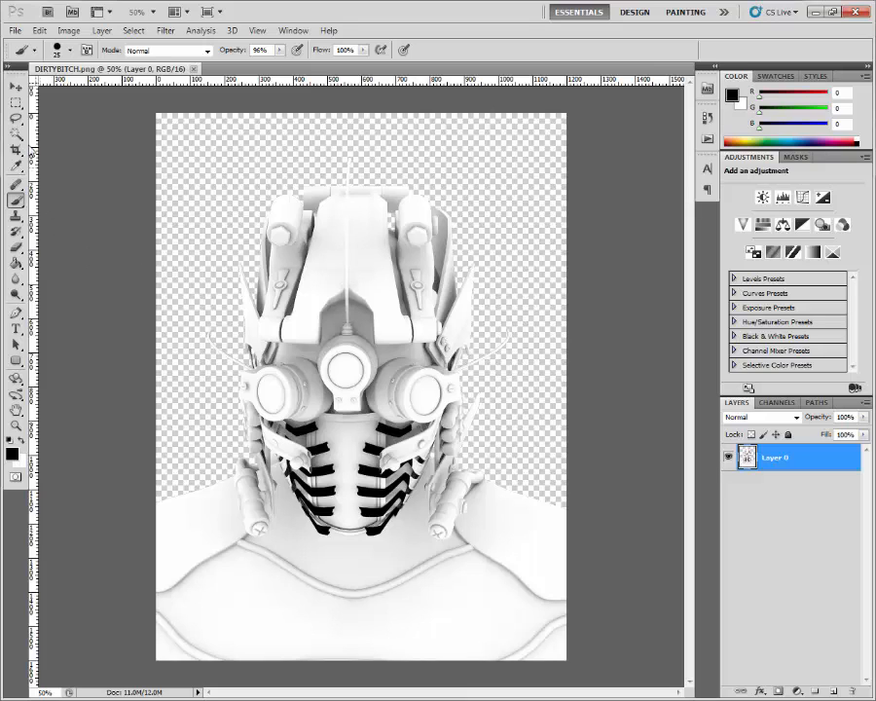
pyautogui.click(15, 133)
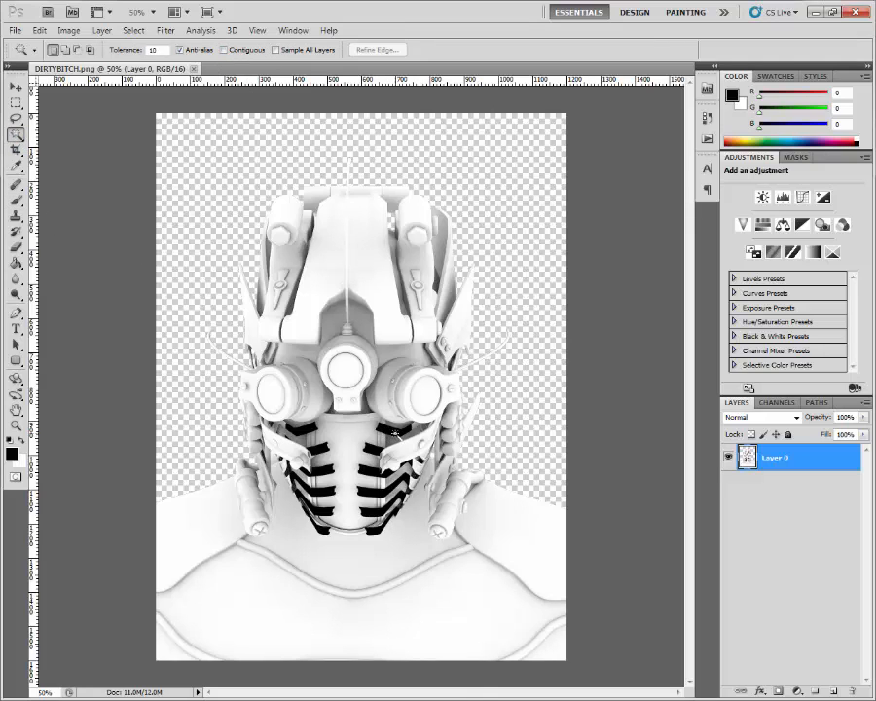
pyautogui.click(395, 432)
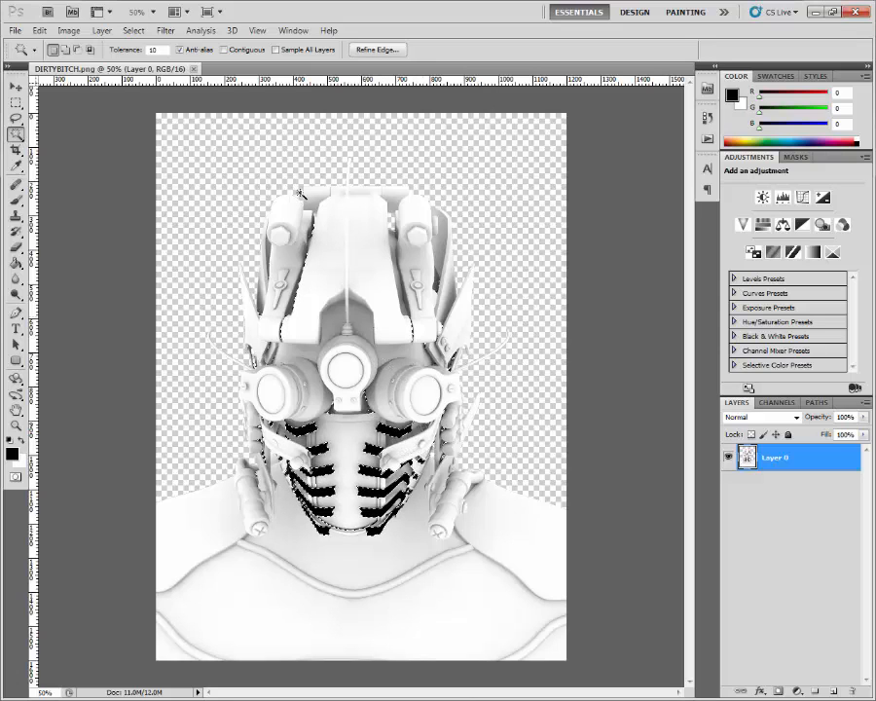
pyautogui.click(225, 50)
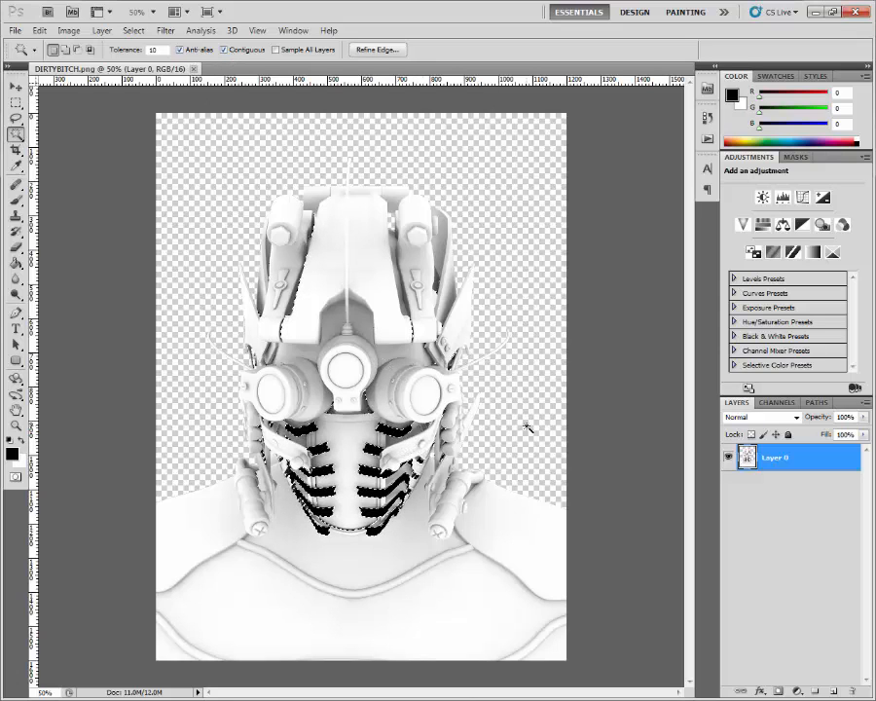
pyautogui.click(378, 433)
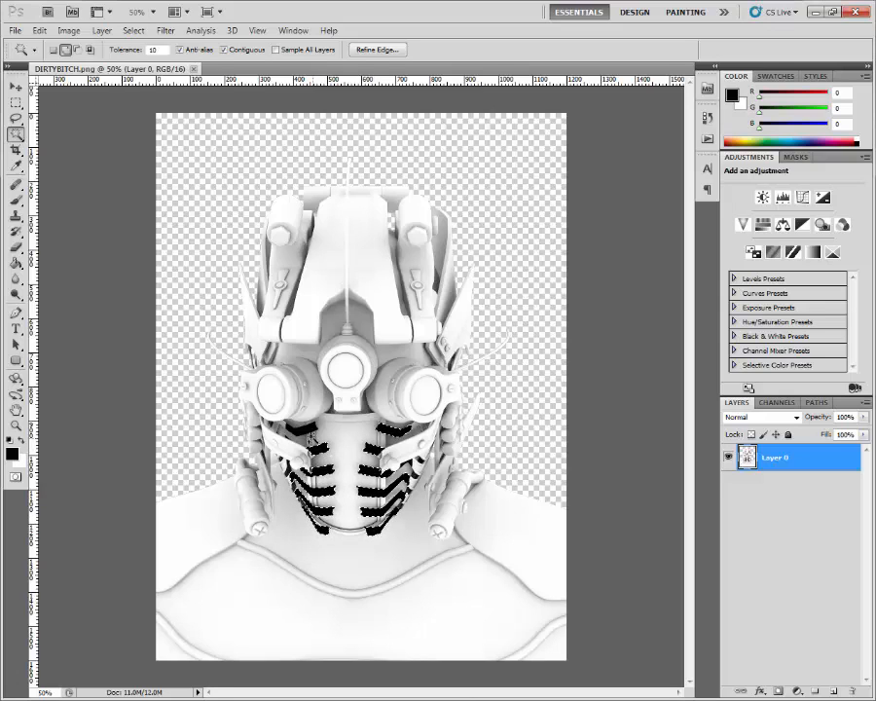
pyautogui.press('Delete')
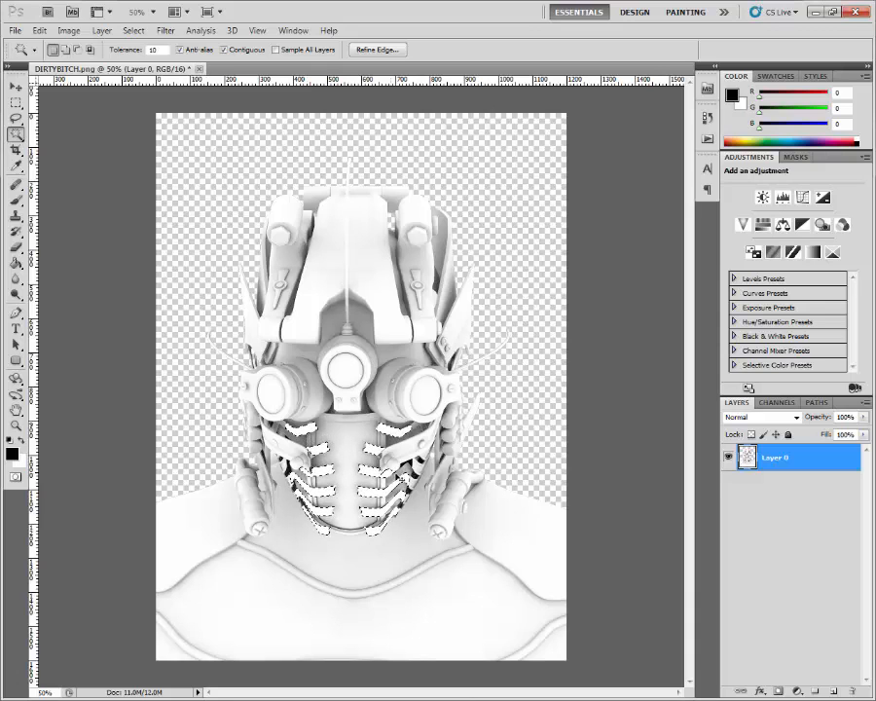
pyautogui.hotkey('ctrl', 'd')
# Step: Select the leftover black patch beside the mouth slats with the Magic Wand, delete it and clear the selection
pyautogui.hotkey('ctrl', '+')
pyautogui.hotkey('ctrl', '+')
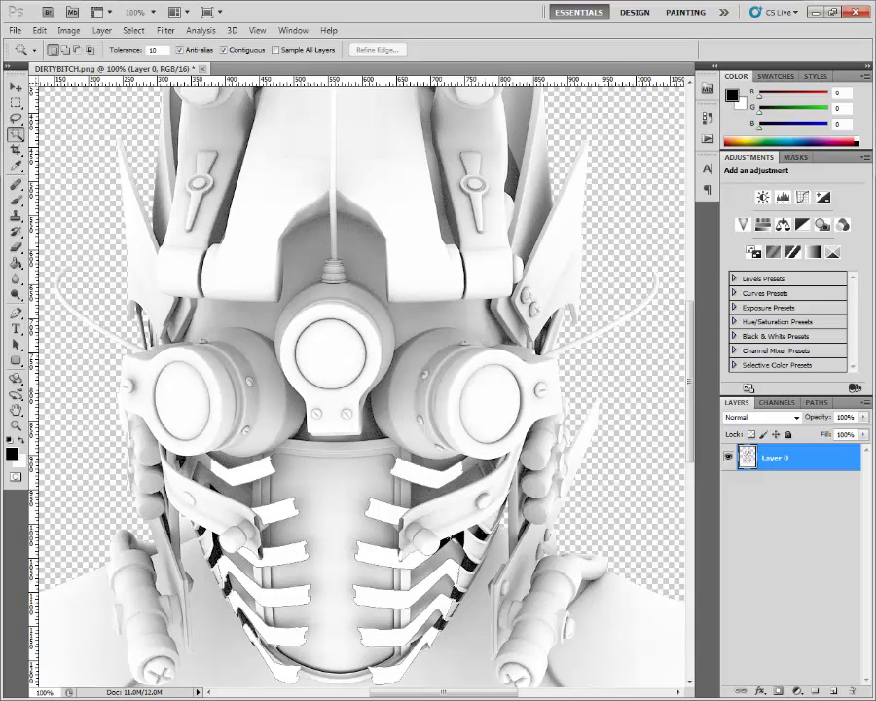
pyautogui.click(339, 565)
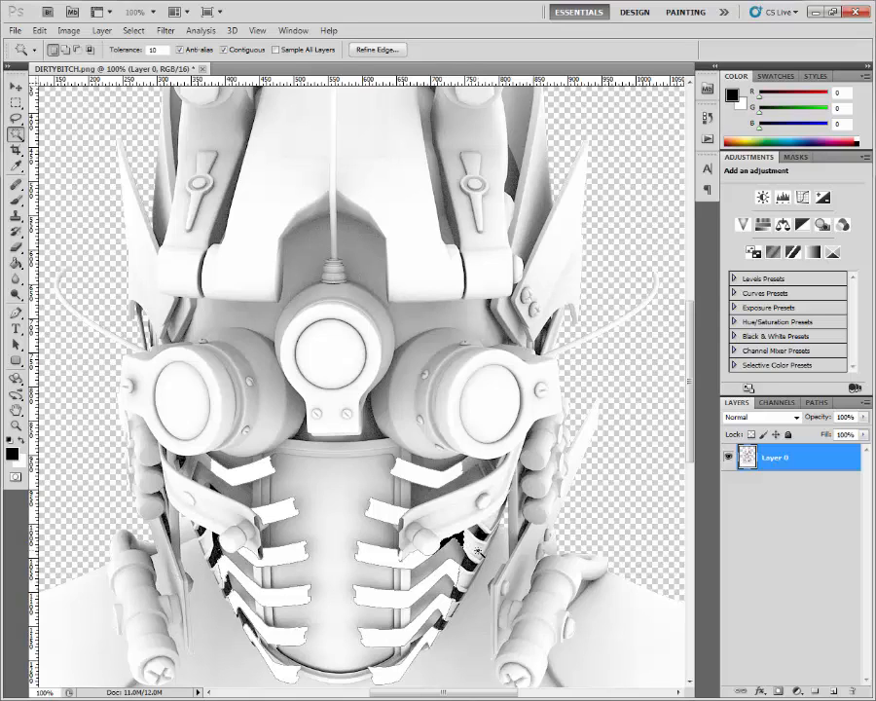
pyautogui.press('Delete')
pyautogui.hotkey('ctrl', 'd')
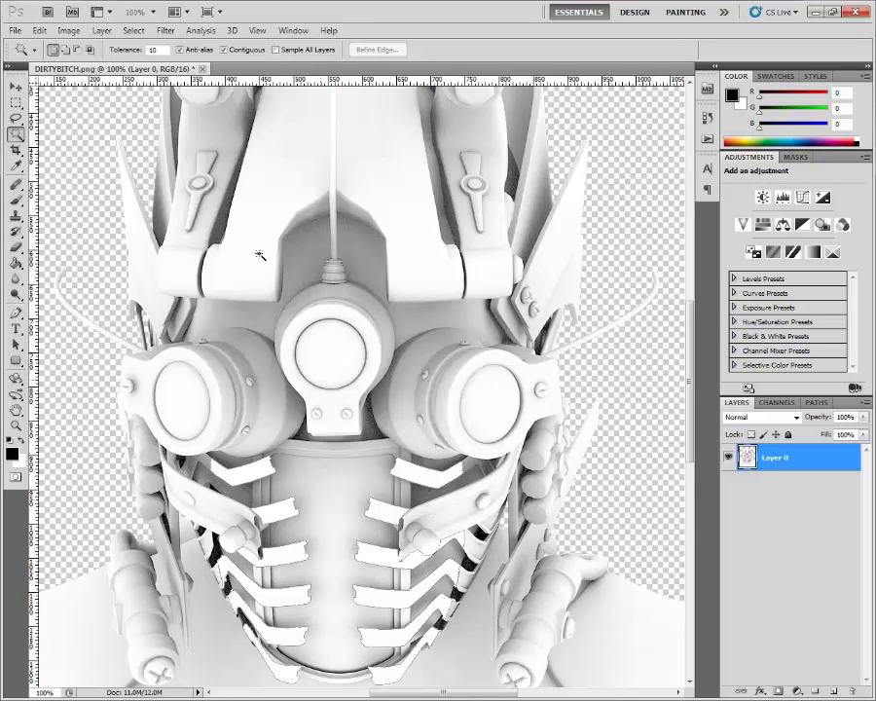
# Step: Save DIRTYBITCH.png and return to Nuke
pyautogui.click(15, 30)
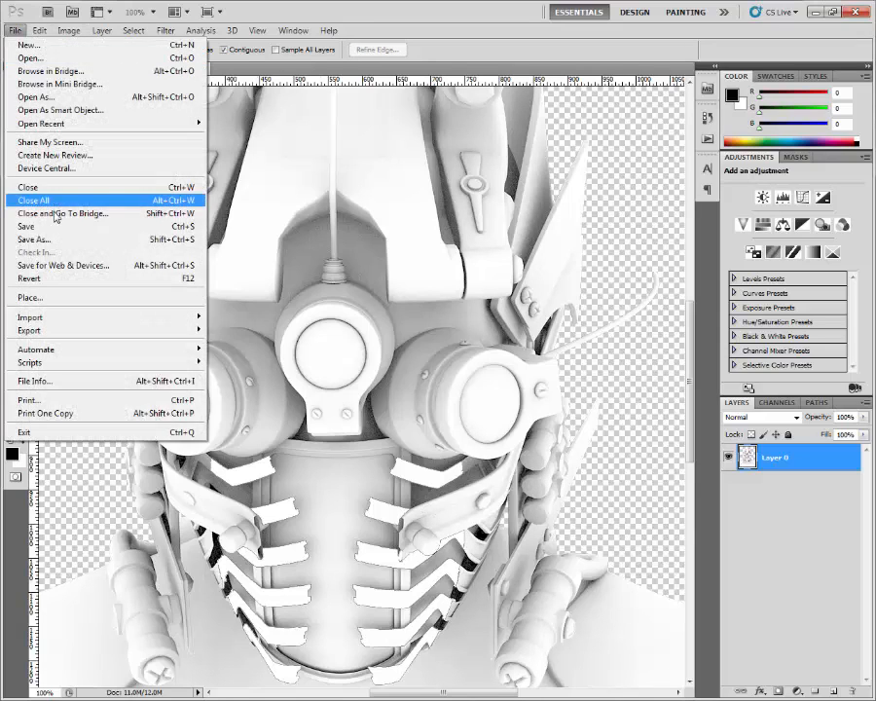
pyautogui.click(47, 225)
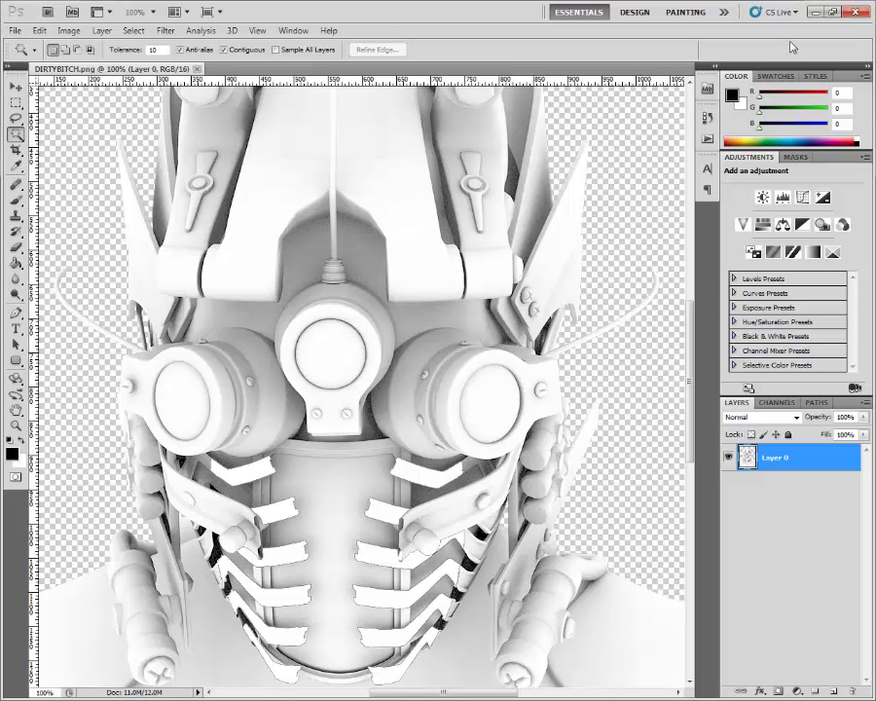
pyautogui.click(812, 11)
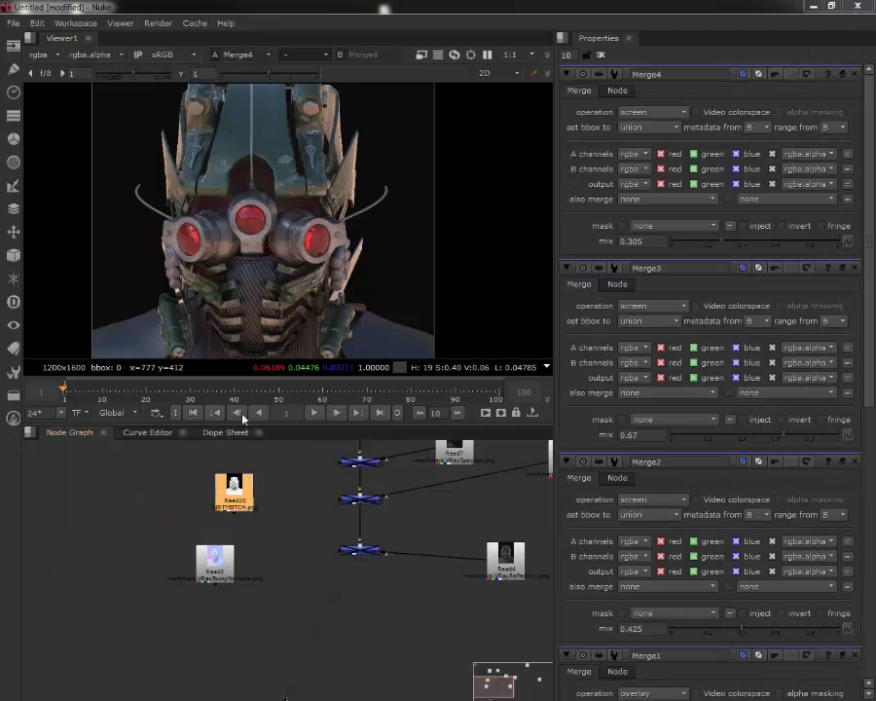
# Step: Reload DIRTYBITCH.png in its Read node and check its colour and alpha in the Viewer
pyautogui.doubleClick(239, 510)
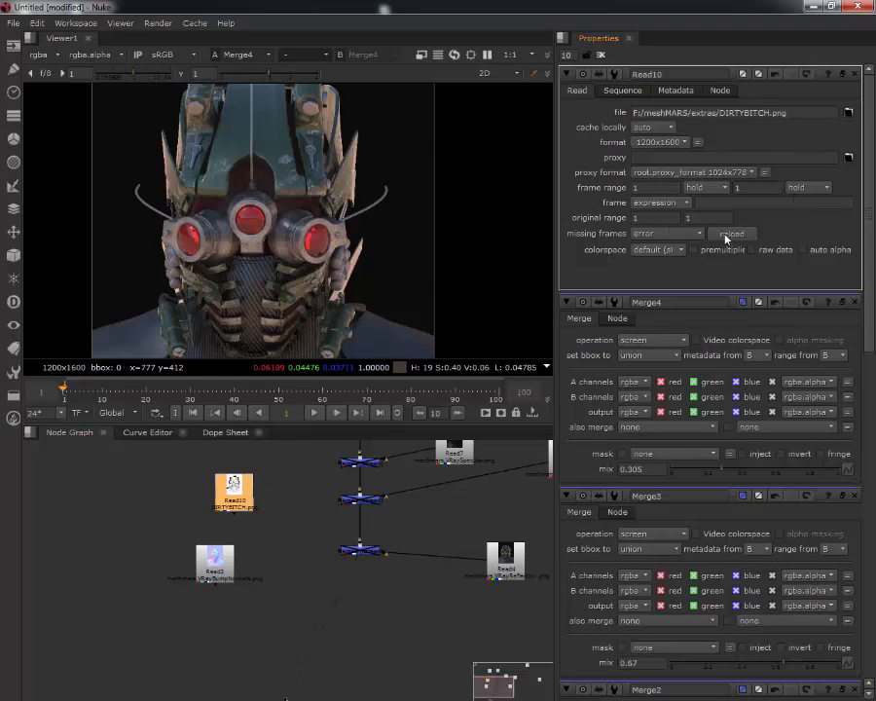
pyautogui.press('1')
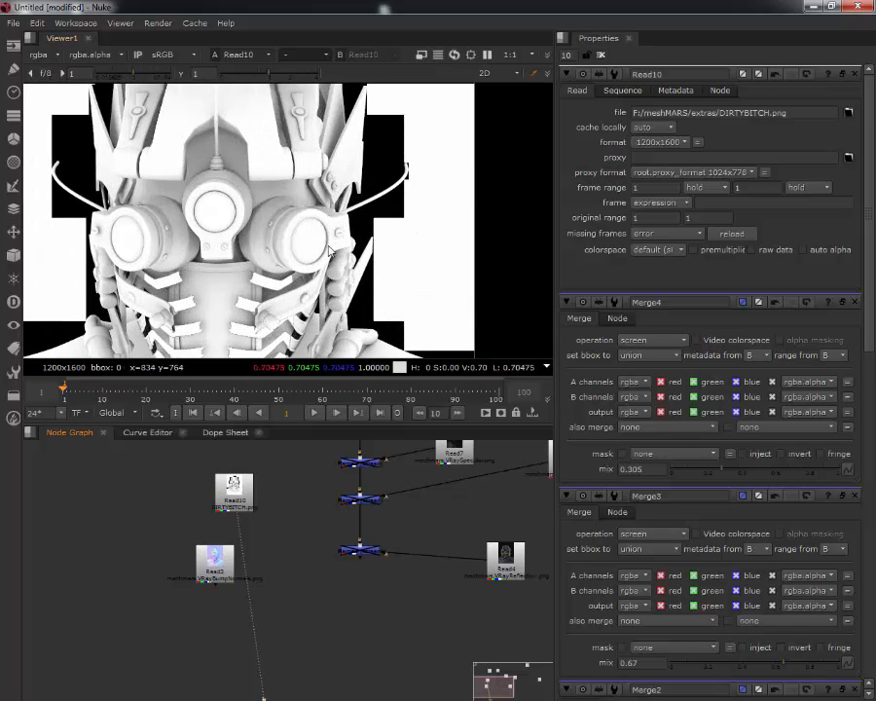
pyautogui.press('a')
pyautogui.press('a')
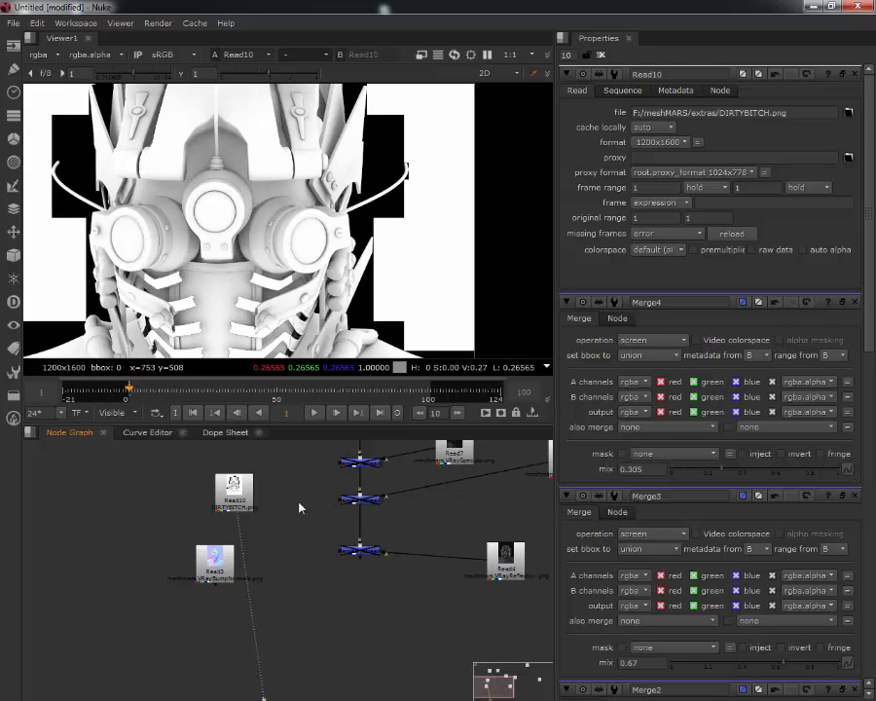
# Step: Re-enable the four disabled Merge nodes in the chain
pyautogui.scroll(-3, 323, 508)
pyautogui.moveTo(318, 572); pyautogui.dragTo(320, 602, button='middle')
pyautogui.moveTo(324, 591); pyautogui.dragTo(376, 472)
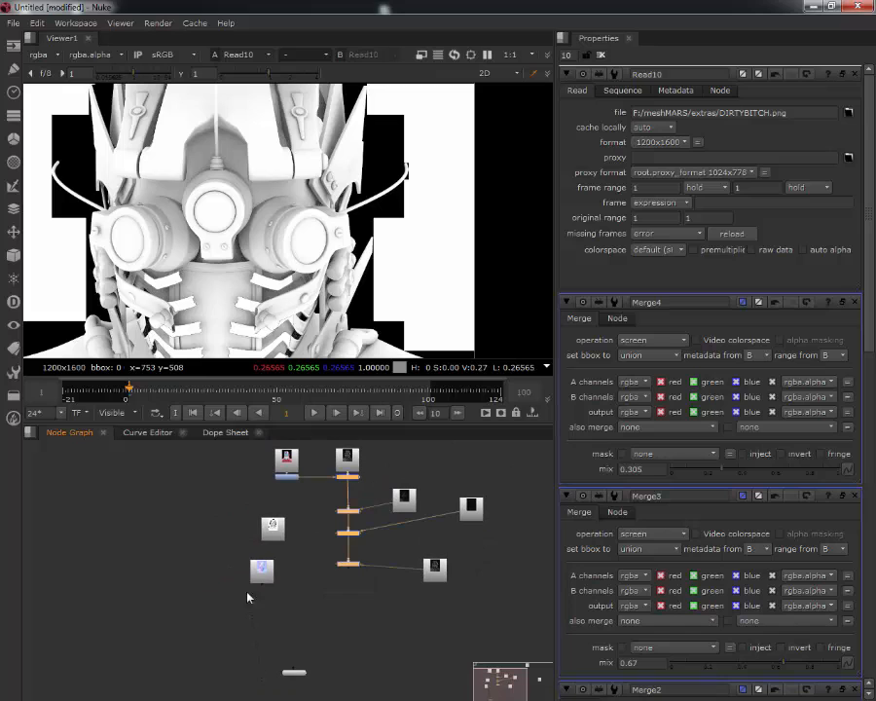
# Step: Add a Merge node below the chain with DIRTYBITCH.png as input A and Merge4 as input B, using the multiply operation
pyautogui.moveTo(273, 540); pyautogui.dragTo(307, 598)
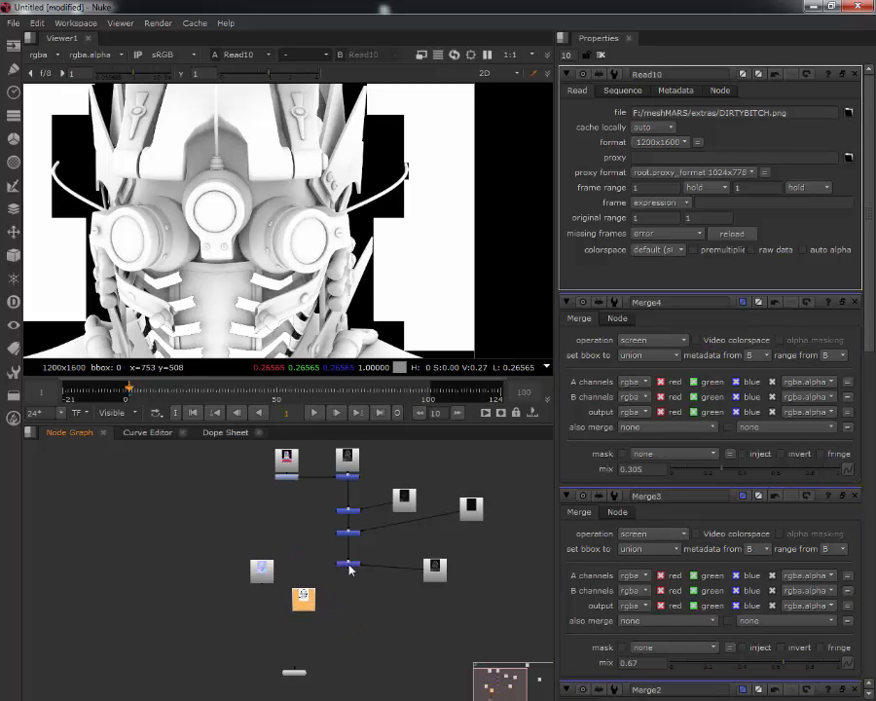
pyautogui.press('m')
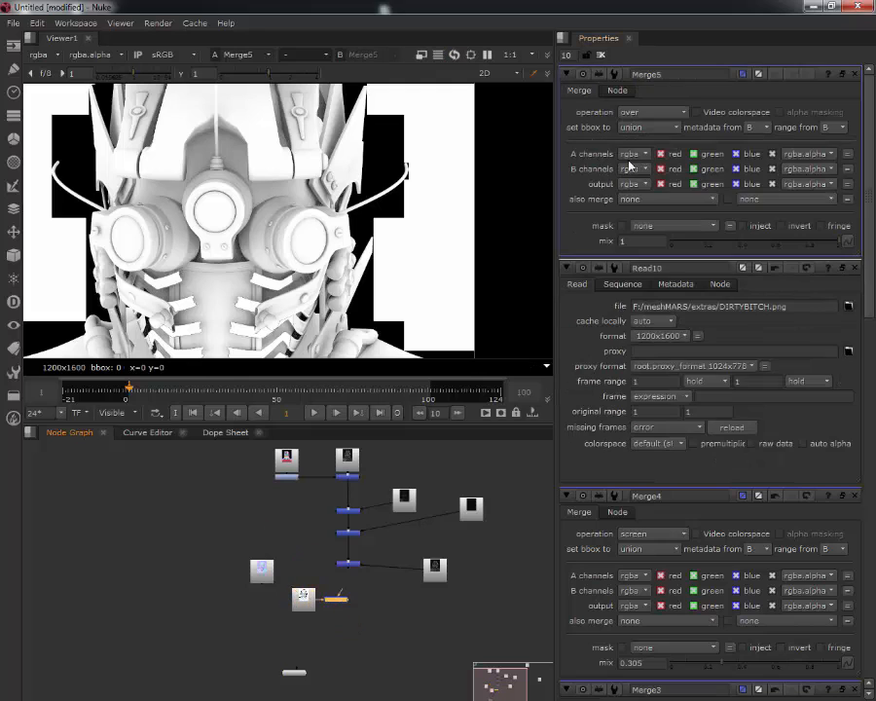
pyautogui.click(656, 110)
pyautogui.click(650, 269)
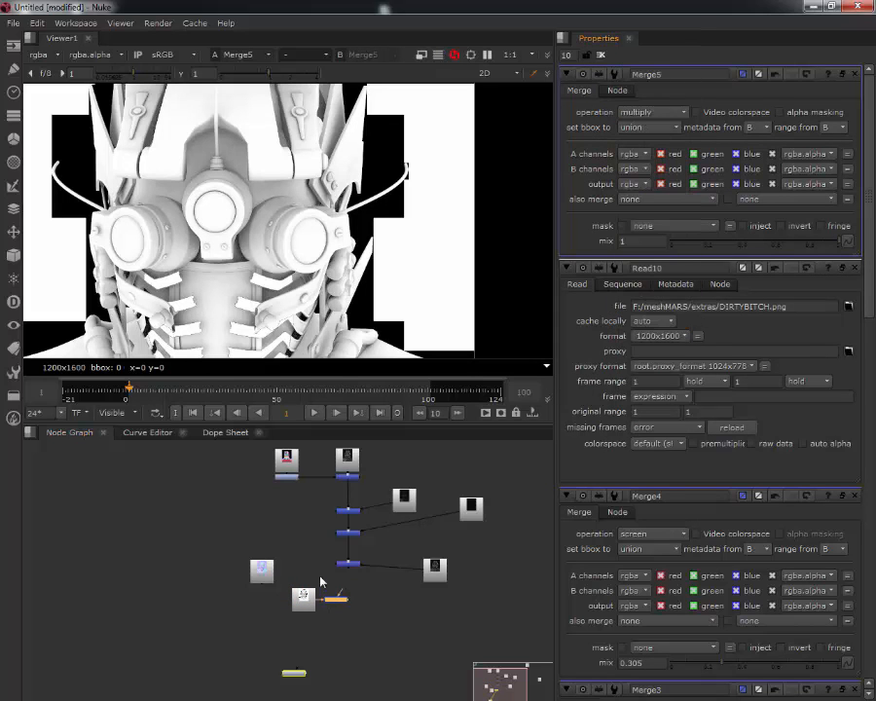
pyautogui.moveTo(342, 595); pyautogui.dragTo(349, 564)
# Step: Inspect Merge5's full image, its alpha channel and the background edges around the side lens and antenna
pyautogui.scroll(-3, 283, 224)
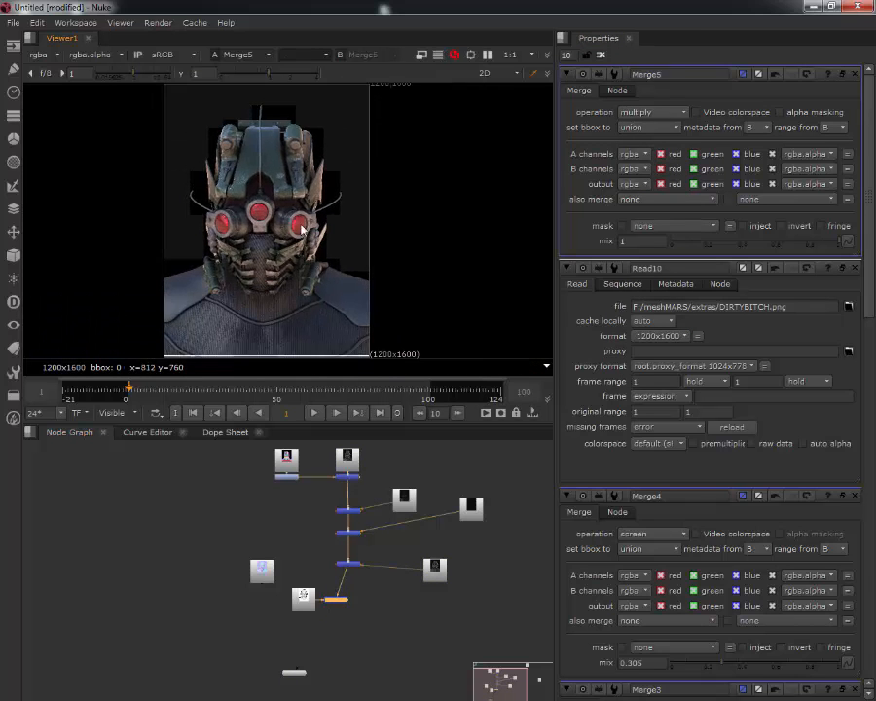
pyautogui.press('a')
pyautogui.press('a')
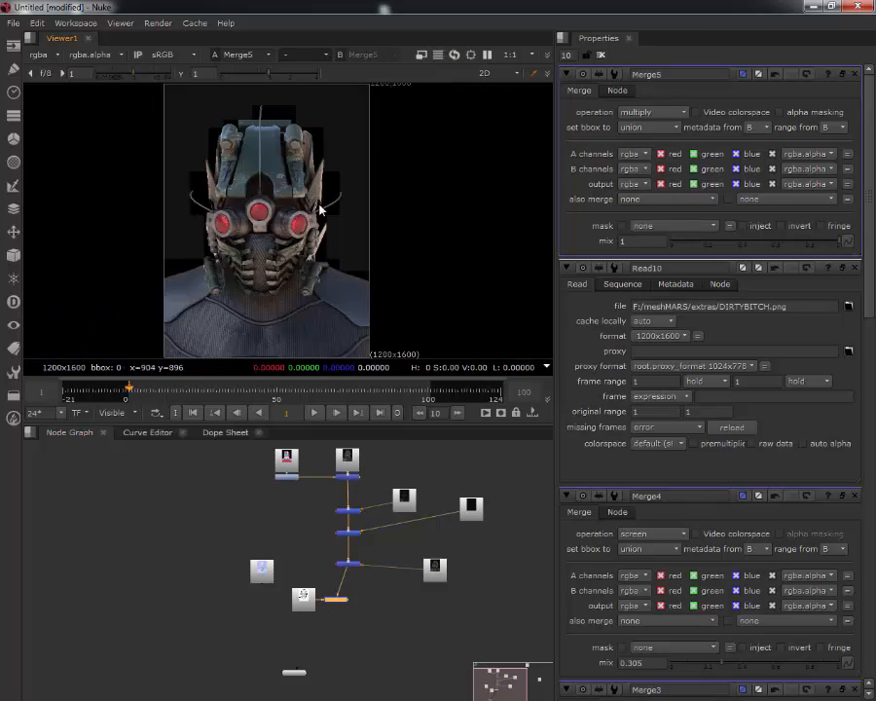
pyautogui.press('a')
pyautogui.scroll(5, 322, 219)
pyautogui.press('a')
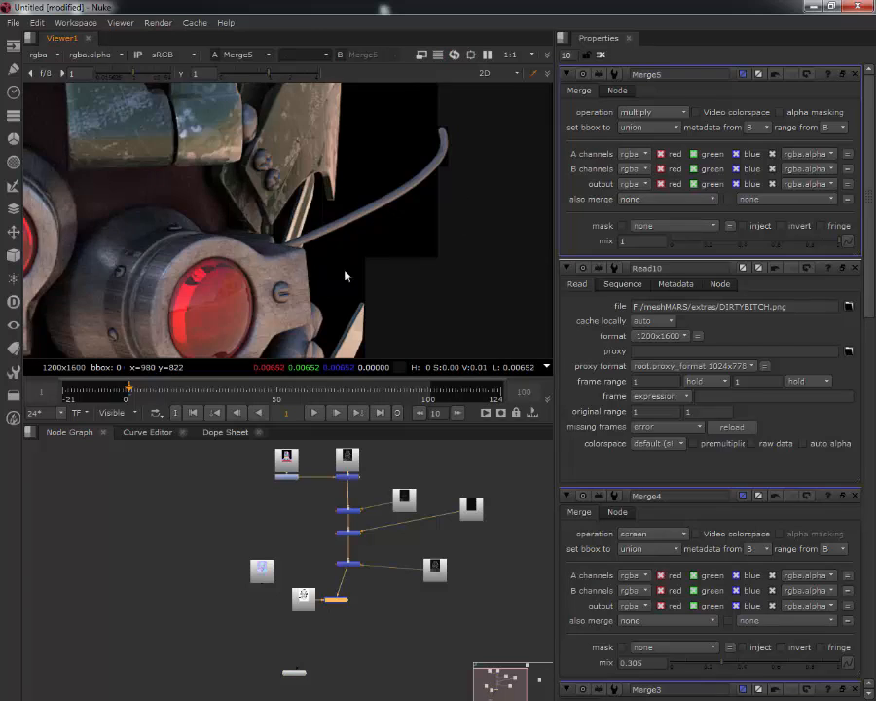
# Step: Check Merge5's alpha against its full image and lower its mix to 0.26
pyautogui.press('a')
pyautogui.scroll(-5, 364, 206)
pyautogui.press('a')
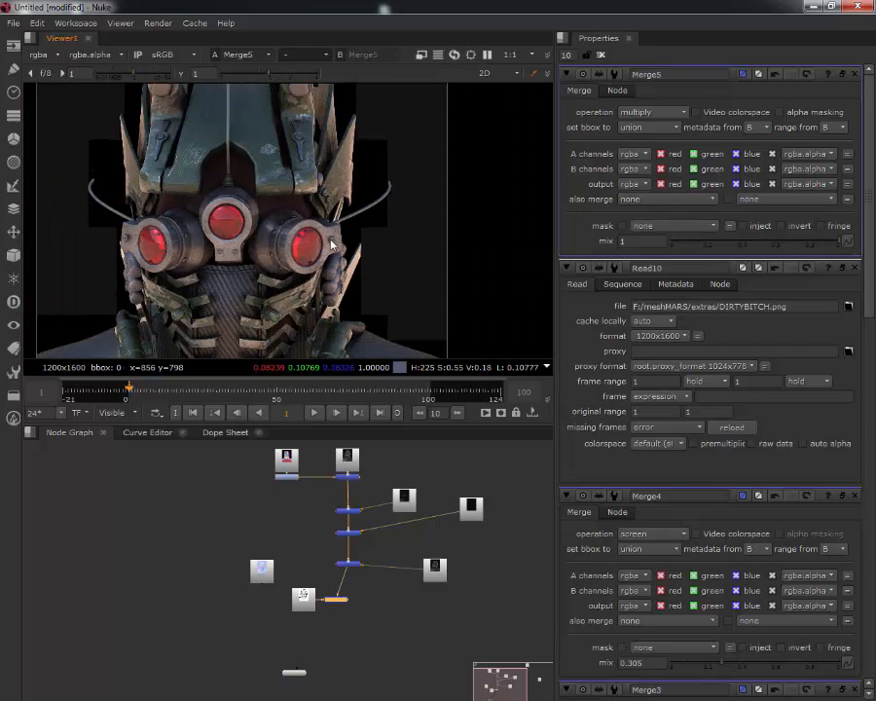
pyautogui.scroll(-3, 348, 229)
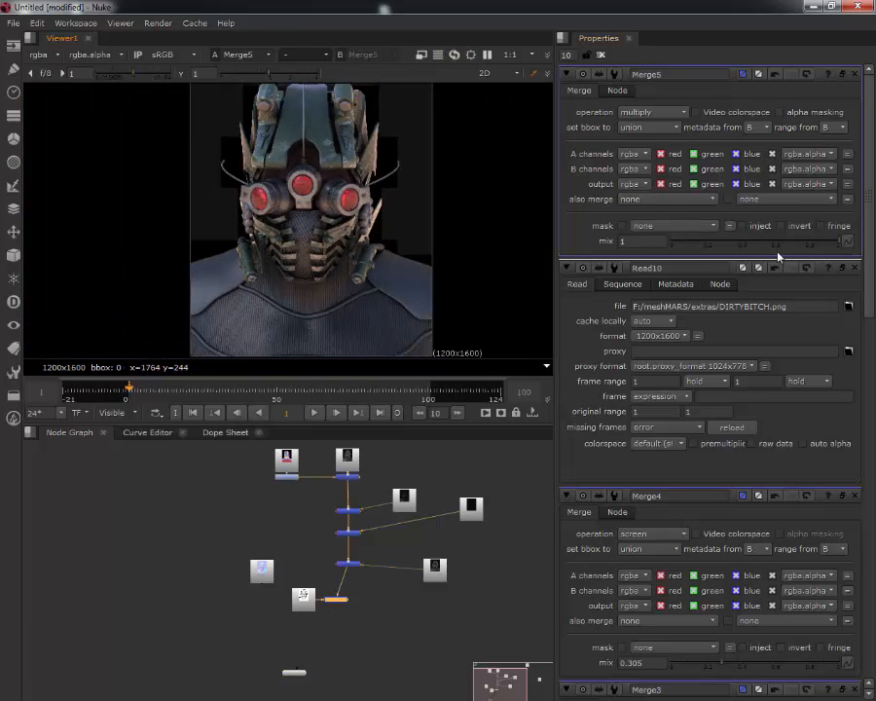
pyautogui.moveTo(793, 242); pyautogui.dragTo(714, 245)
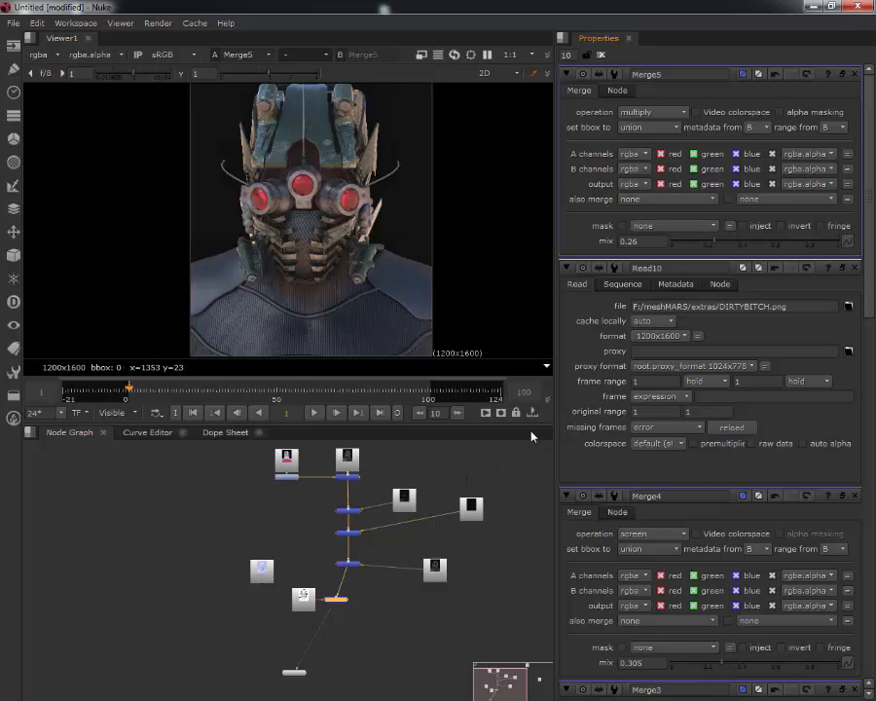
# Step: Move the VRayBumpNormals Read node well away from the merge chain and show its image in the Viewer
pyautogui.moveTo(256, 577); pyautogui.dragTo(101, 563)
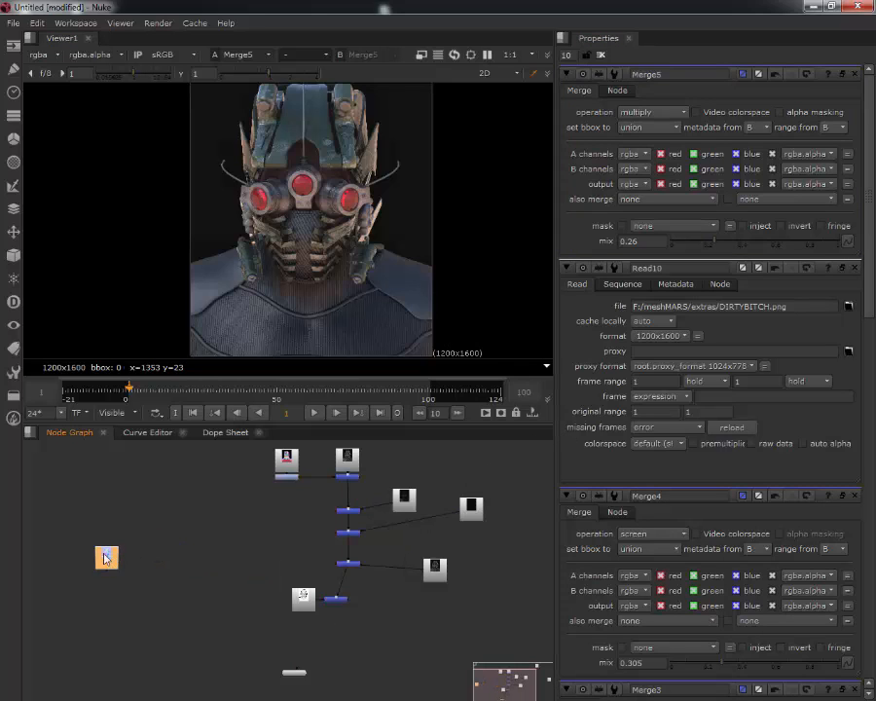
pyautogui.press('1')
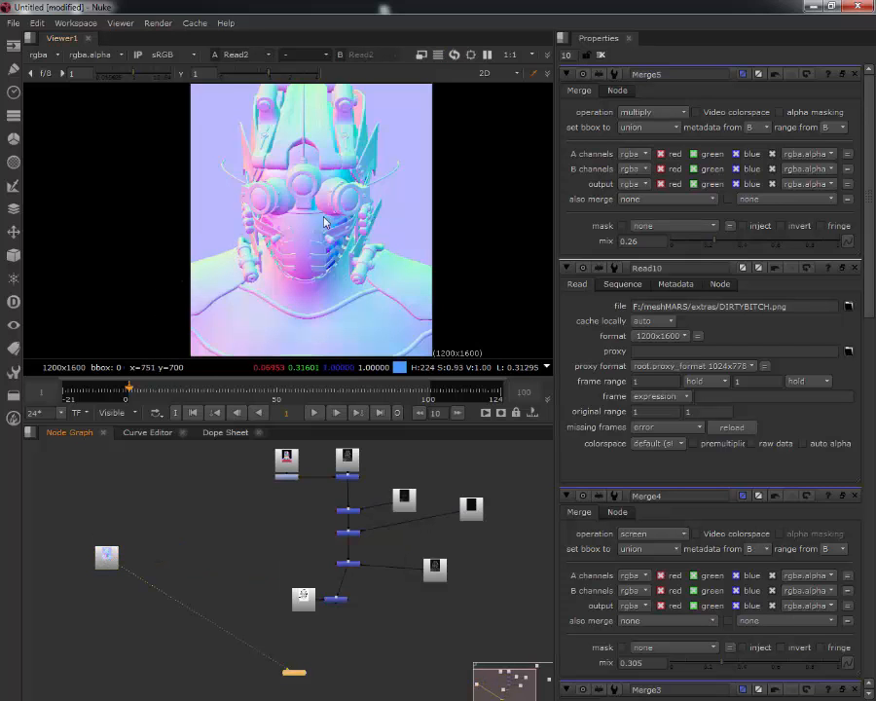
pyautogui.scroll(3, 292, 232)
pyautogui.scroll(-1, 343, 260)
pyautogui.scroll(1, 339, 224)
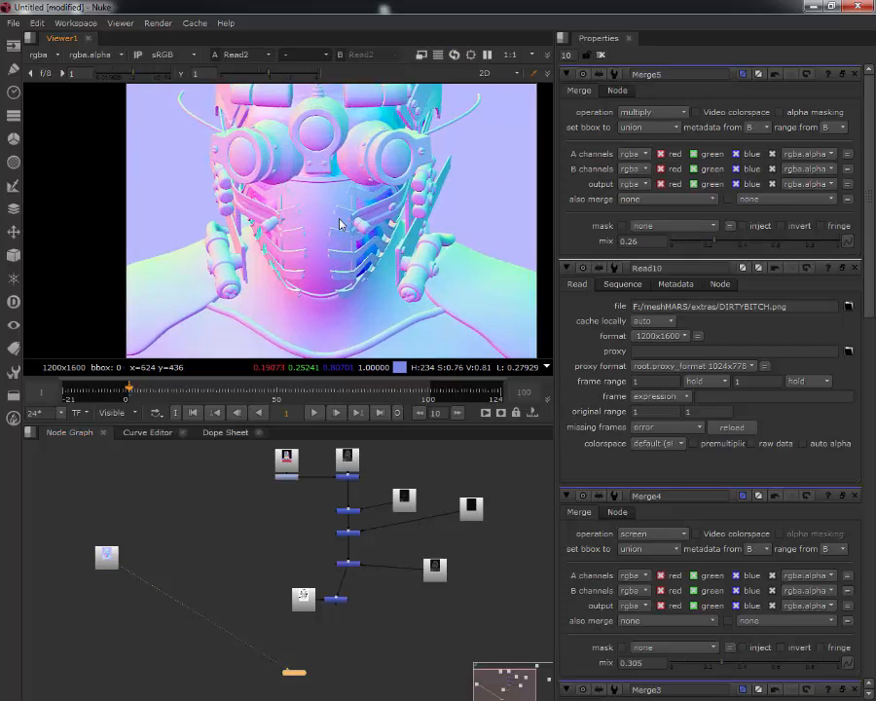
pyautogui.scroll(-3, 339, 224)
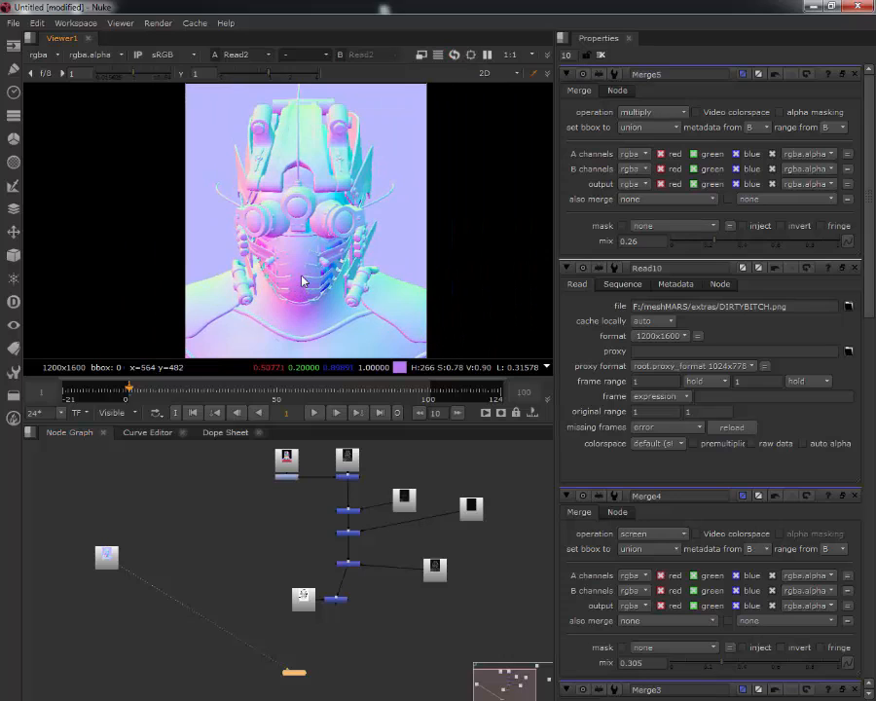
# Step: Examine the bump normals pass through its luminance, green, blue and red channels
pyautogui.press('y')
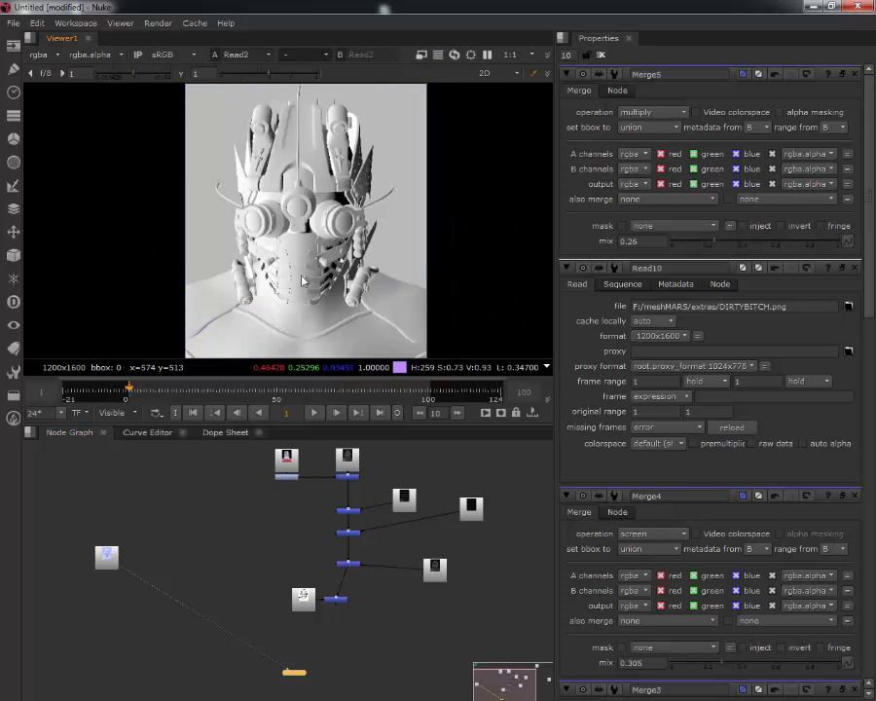
pyautogui.press('g')
pyautogui.press('b')
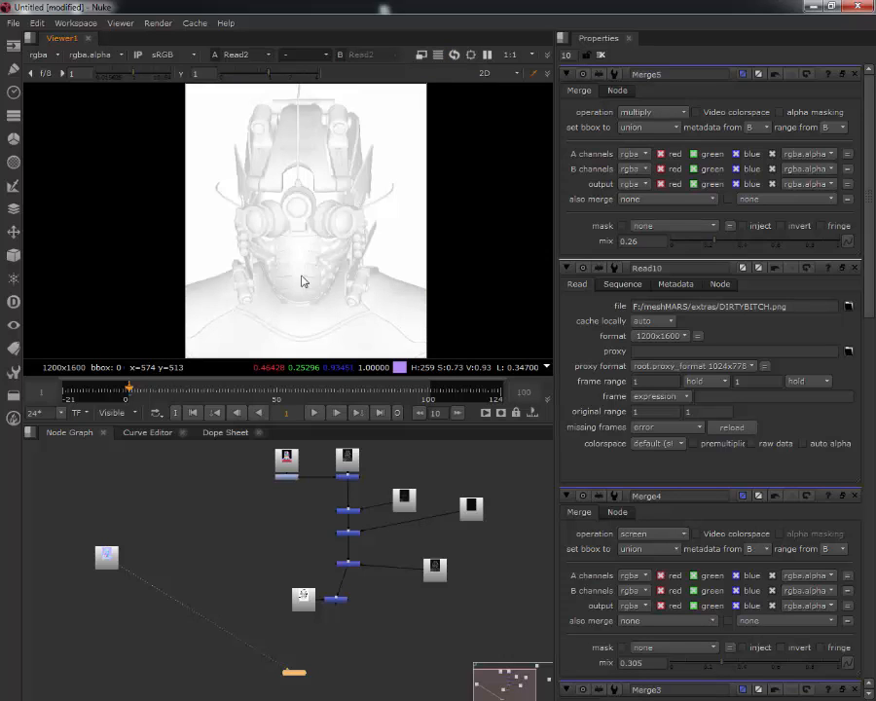
pyautogui.press('r')
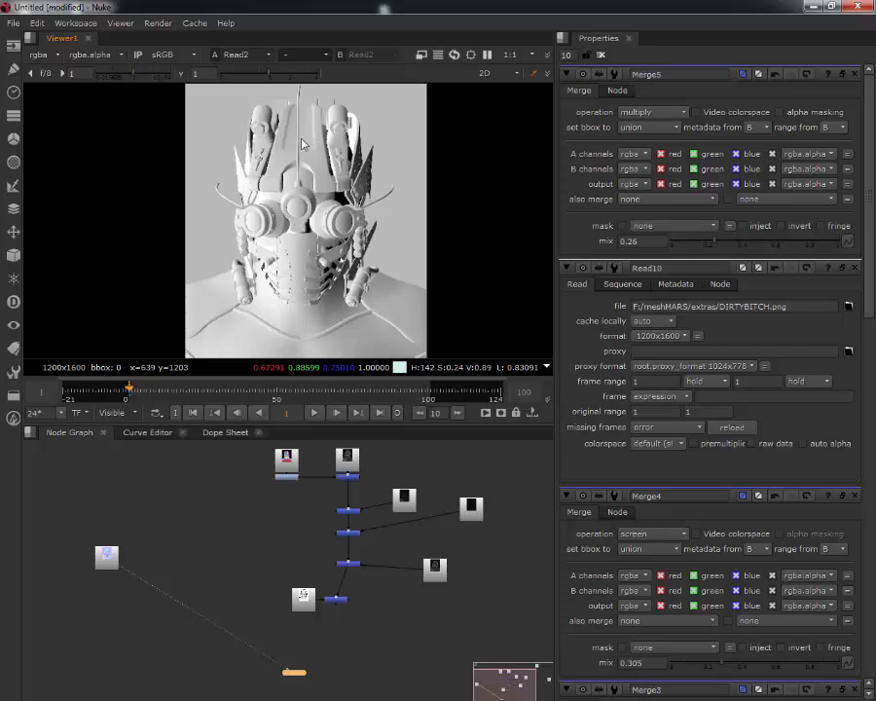
pyautogui.moveTo(254, 518); pyautogui.dragTo(299, 486, button='middle')
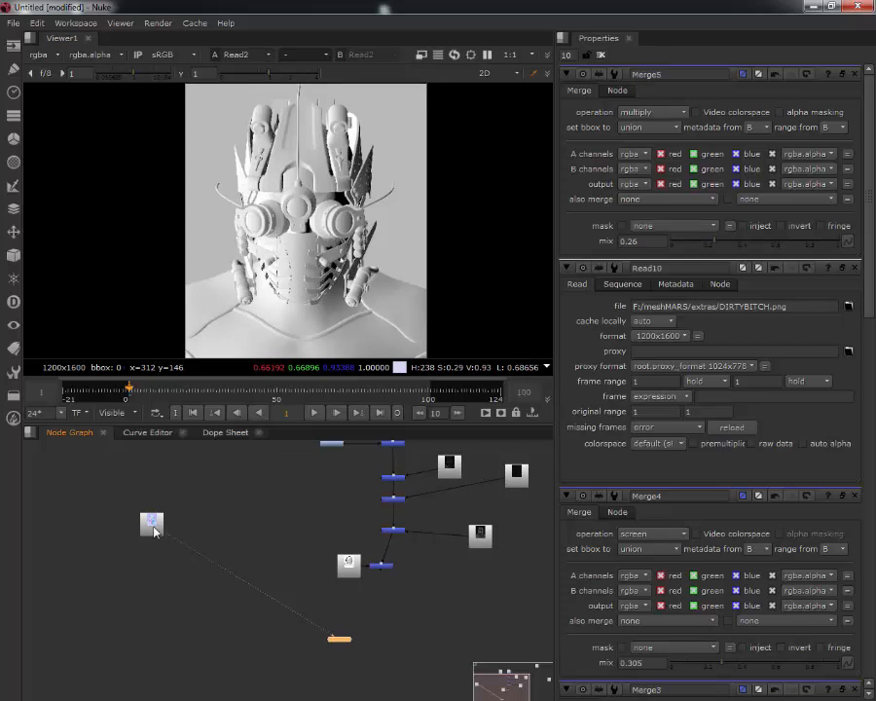
pyautogui.click(149, 526)
pyautogui.press('r')
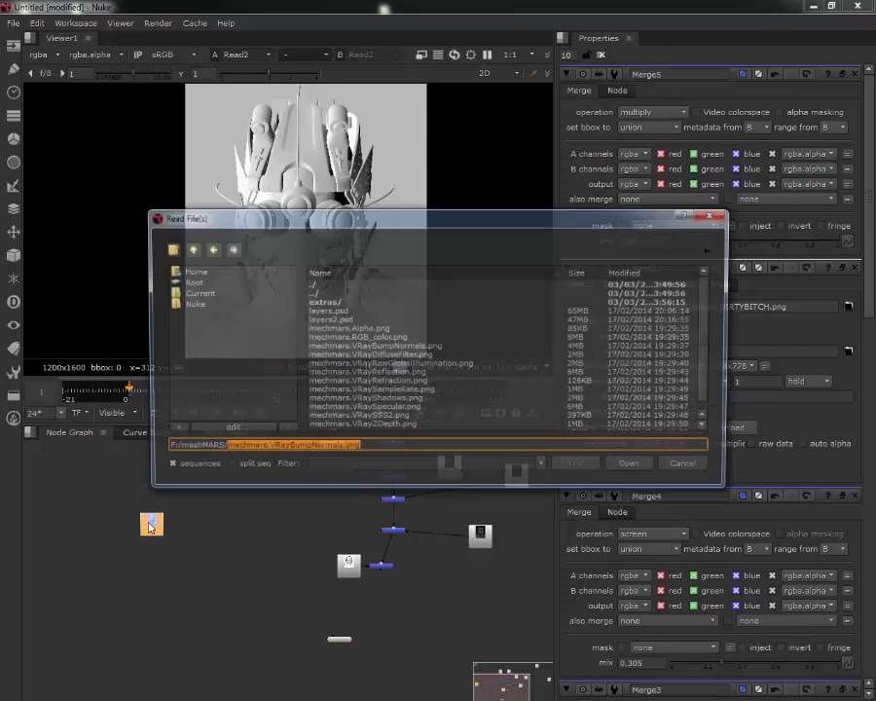
pyautogui.click(687, 467)
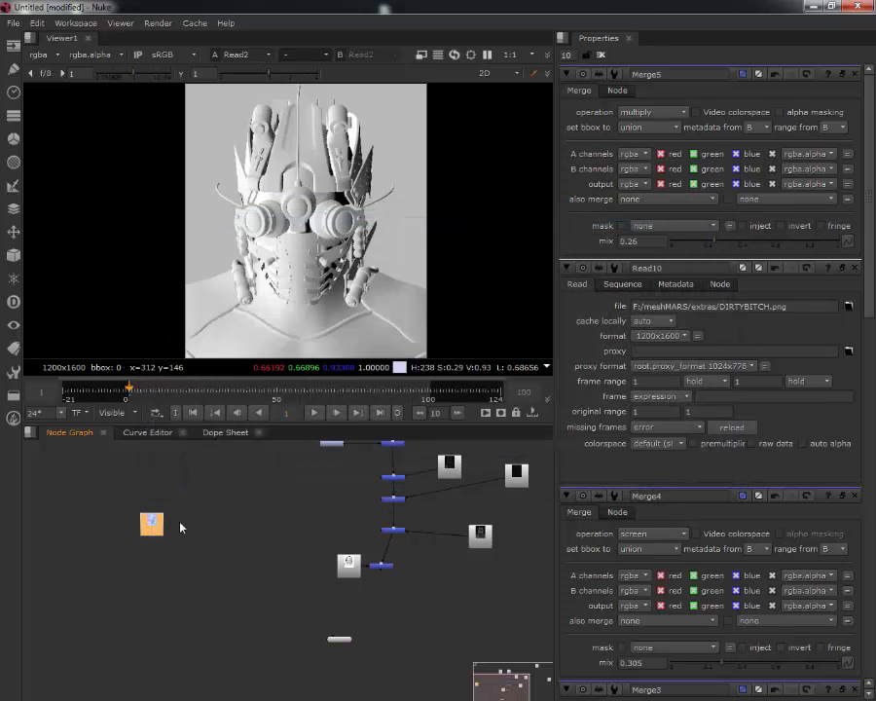
pyautogui.press('r')
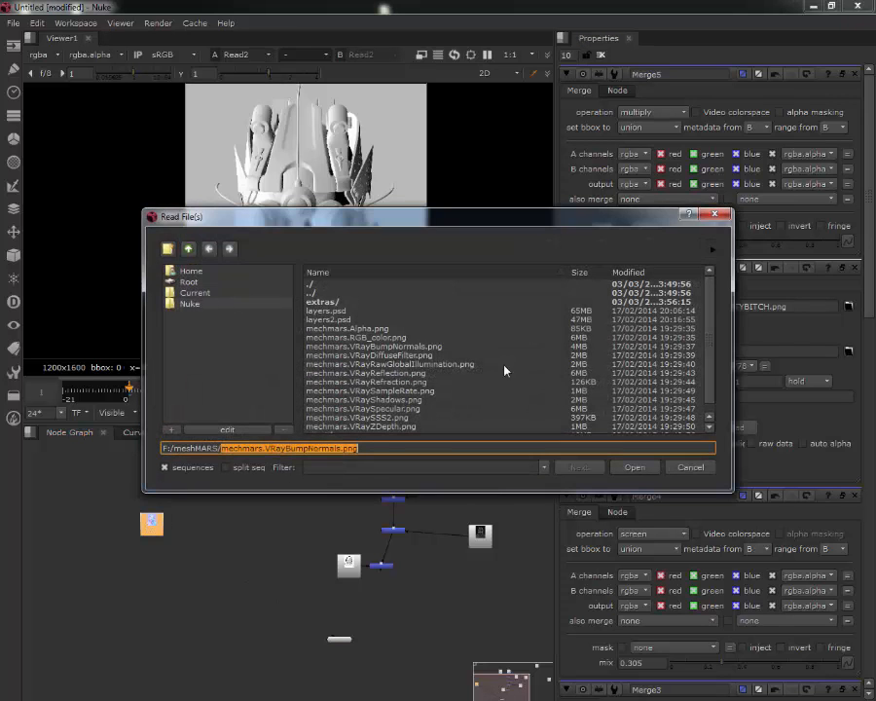
pyautogui.click(678, 468)
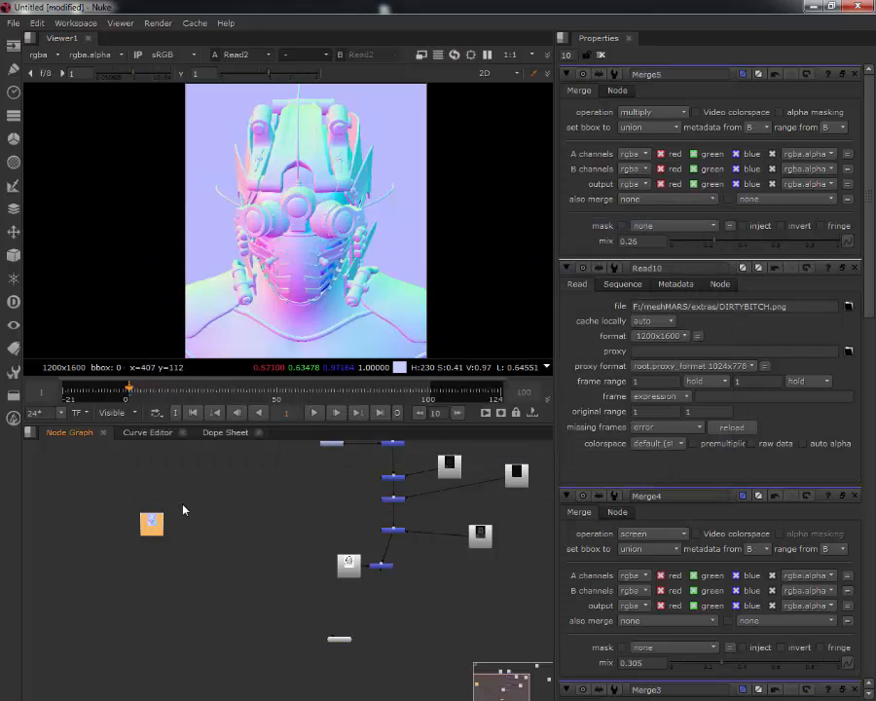
# Step: Add a Shuffle node below the VRayBumpNormals Read node
pyautogui.press('Tab')
pyautogui.write('shuf')
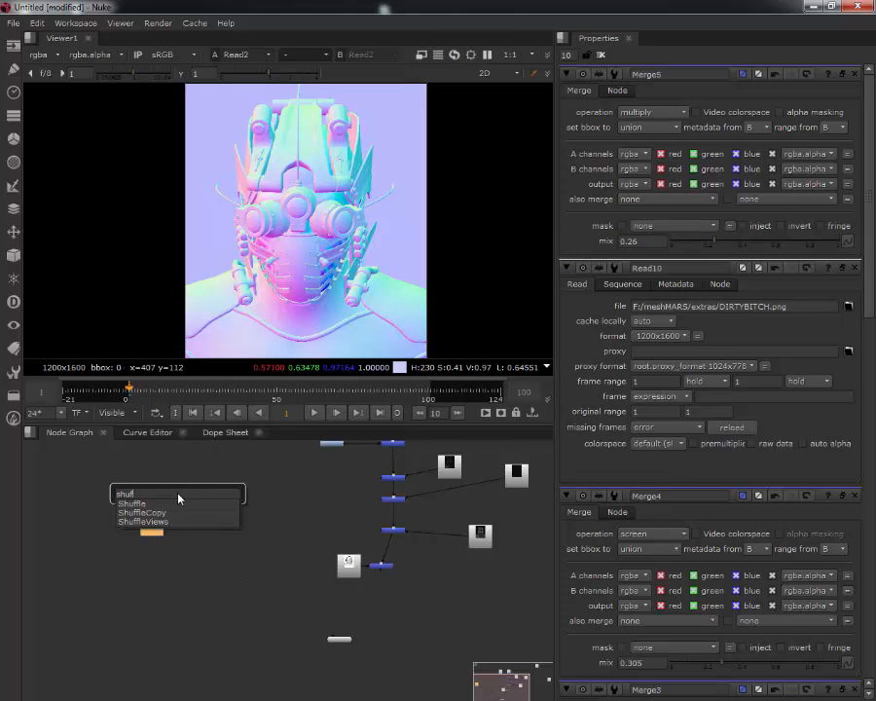
pyautogui.press('Down')
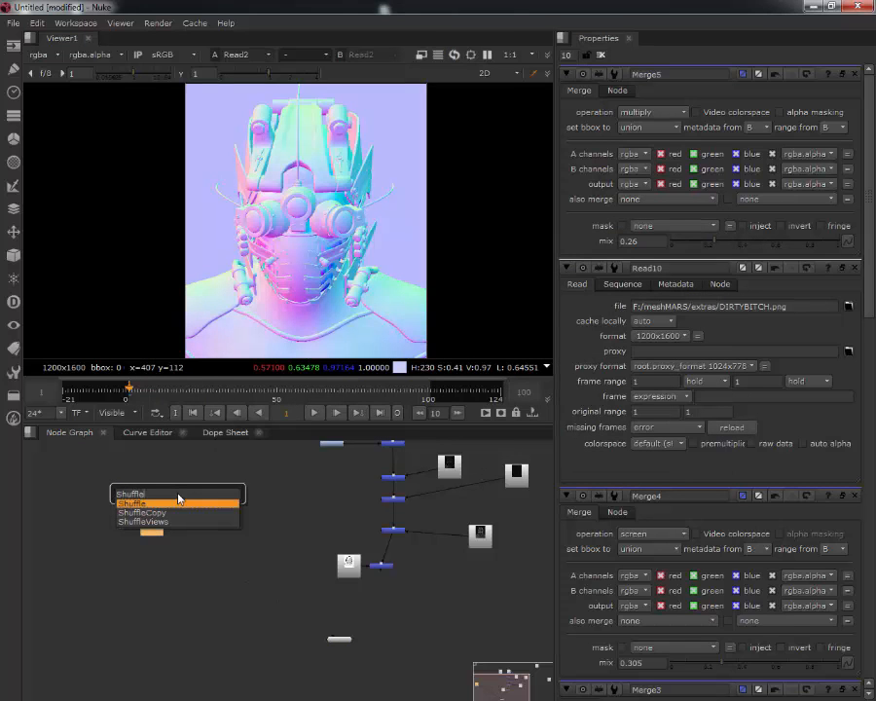
pyautogui.press('Return')
pyautogui.scroll(3, 153, 543)
pyautogui.moveTo(162, 540); pyautogui.dragTo(240, 555, button='middle')
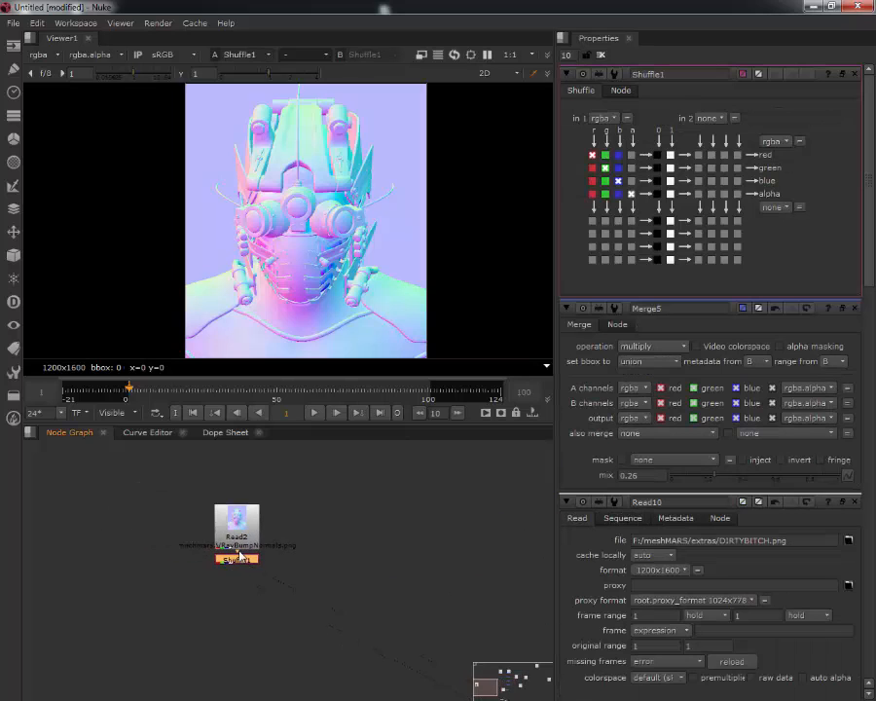
pyautogui.scroll(2, 238, 555)
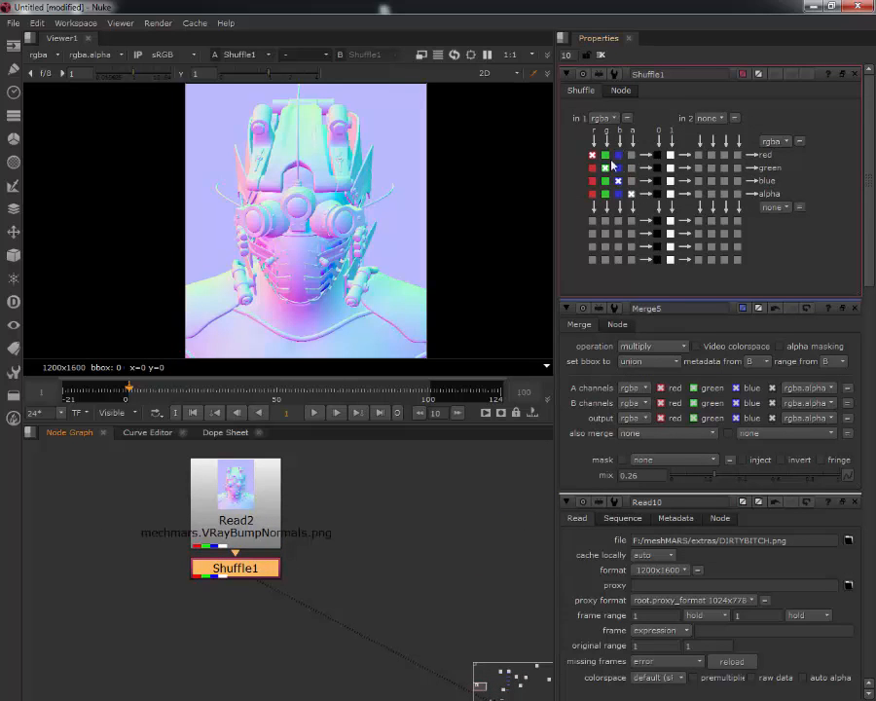
# Step: Compare the green channel with full colour, and route the red input to the green, blue and alpha outputs of Shuffle1
pyautogui.scroll(5, 271, 206)
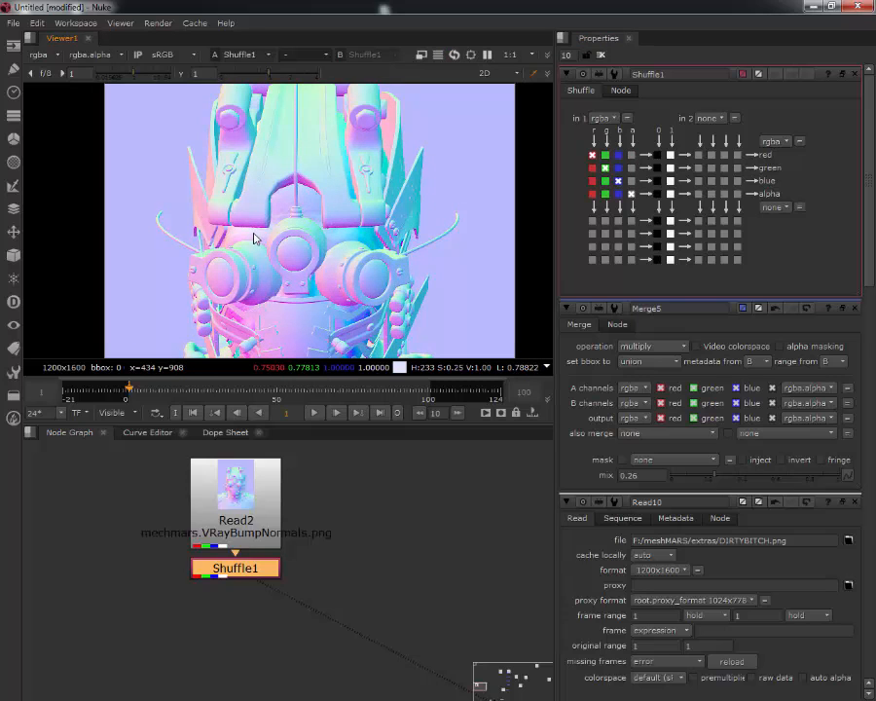
pyautogui.press('g')
pyautogui.press('g')
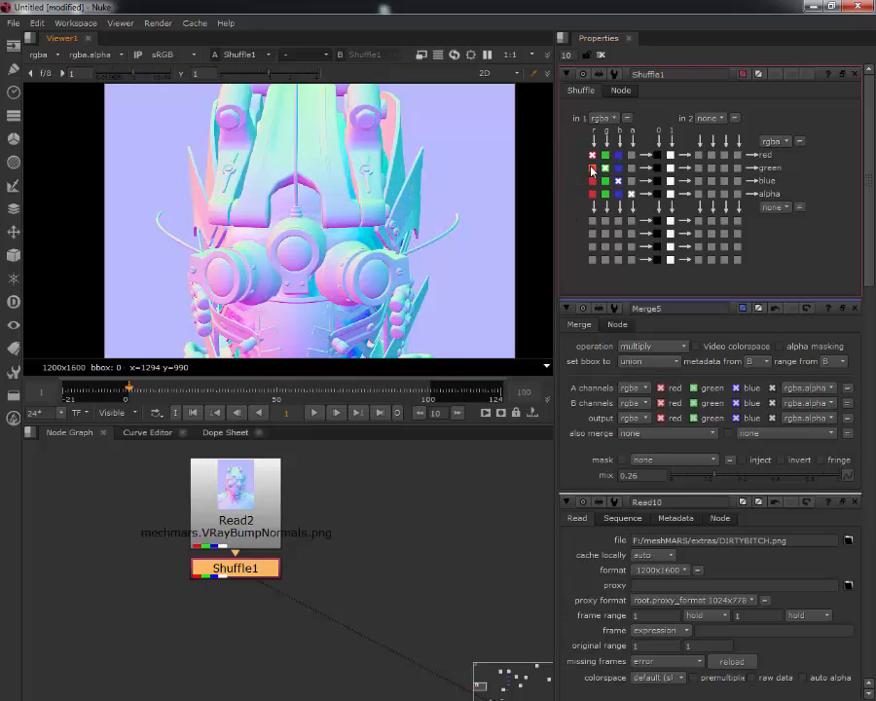
pyautogui.click(591, 167)
pyautogui.click(591, 181)
pyautogui.click(592, 193)
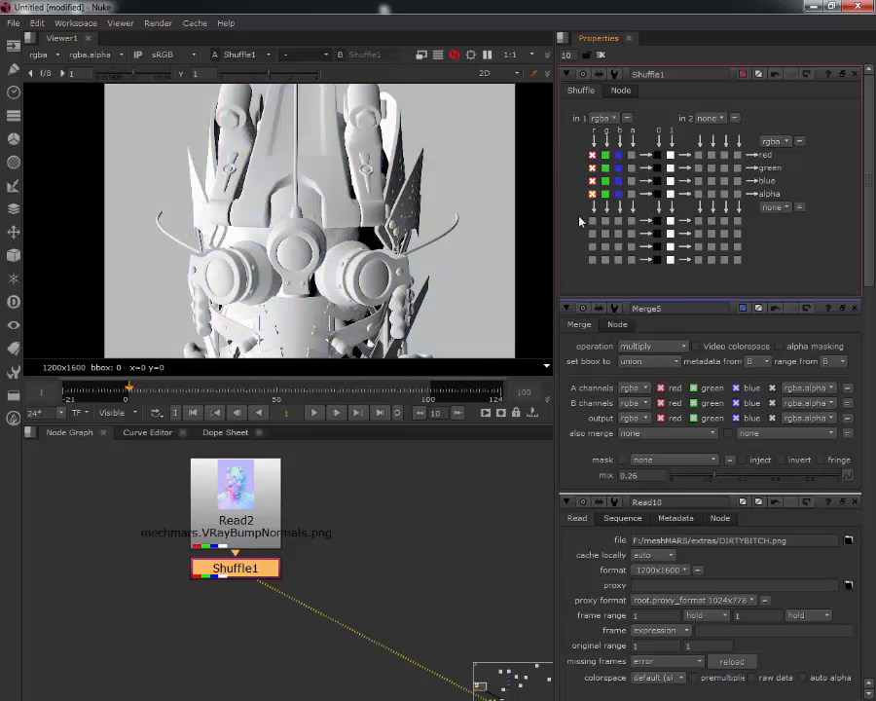
# Step: Try the green input channel for all four outputs of Shuffle1
pyautogui.click(606, 154)
pyautogui.click(605, 167)
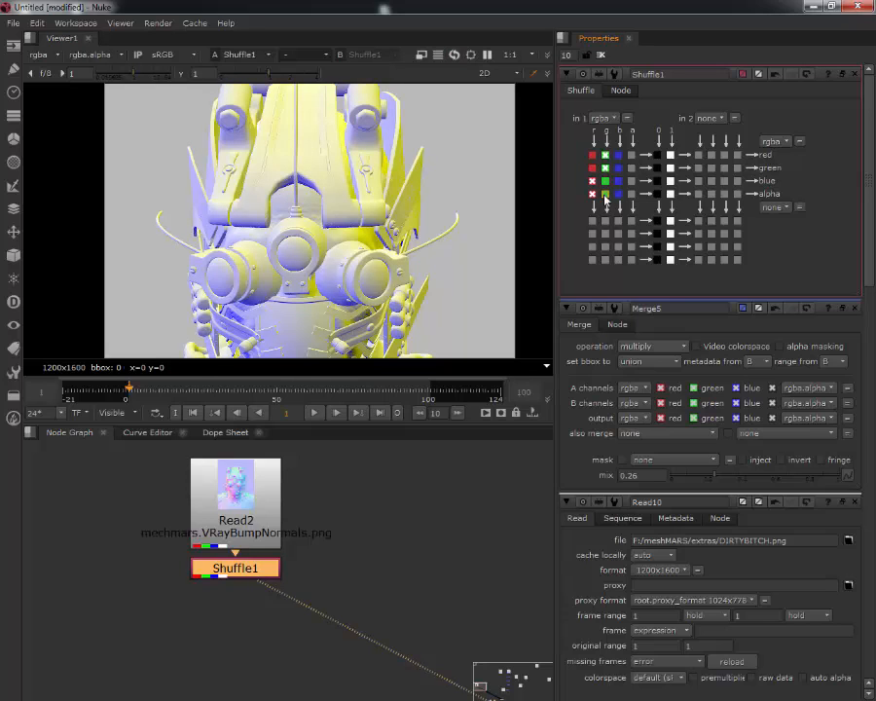
pyautogui.click(605, 194)
pyautogui.click(606, 181)
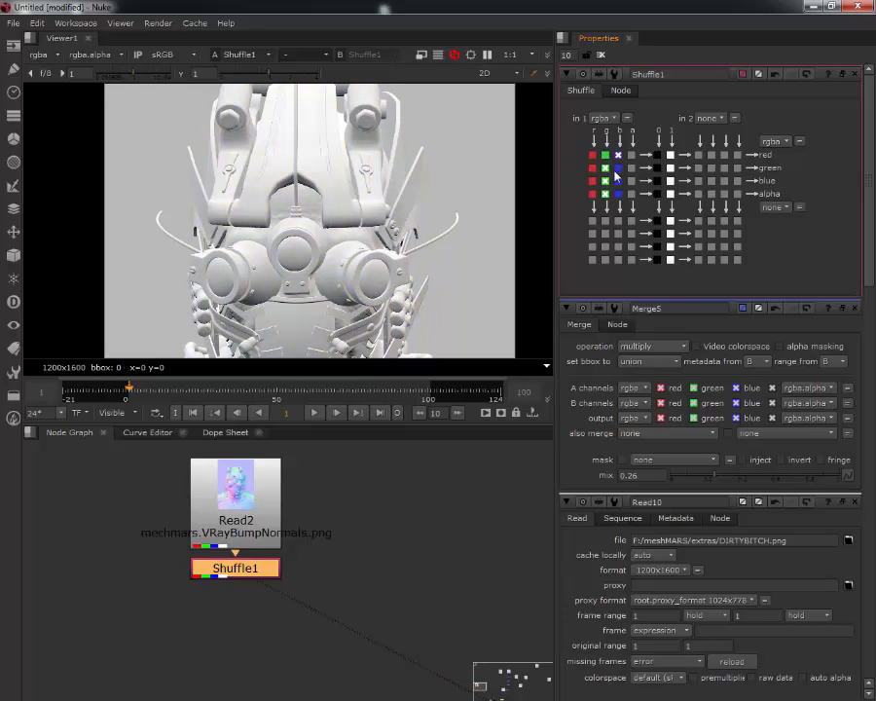
# Step: Try the blue input channel for all four outputs of Shuffle1
pyautogui.click(617, 155)
pyautogui.click(617, 167)
pyautogui.click(617, 181)
pyautogui.click(617, 194)
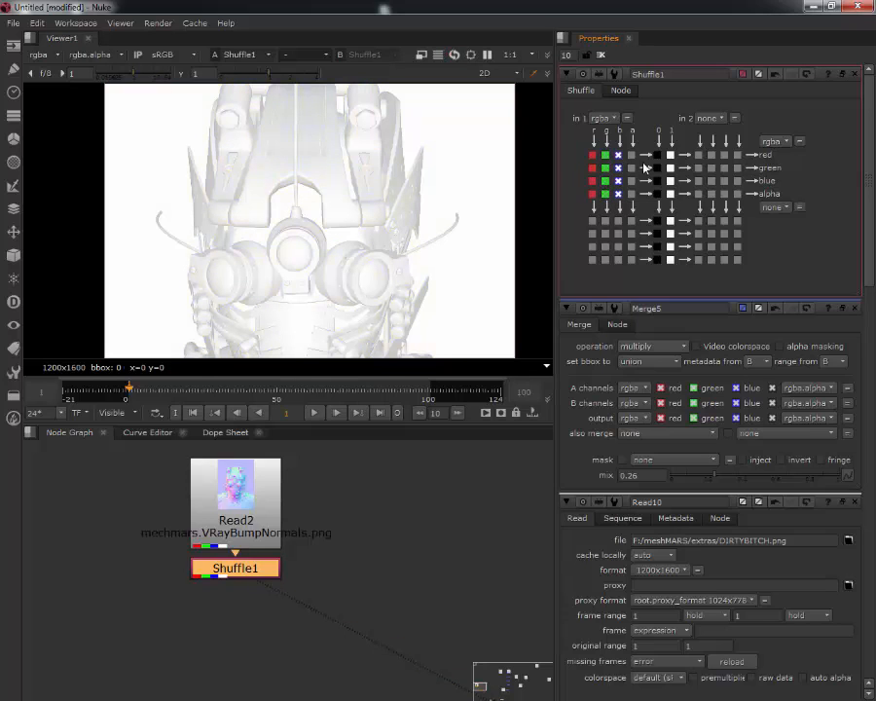
# Step: Try the alpha input channel for all four outputs of Shuffle1
pyautogui.click(631, 155)
pyautogui.click(630, 167)
pyautogui.click(631, 181)
pyautogui.click(631, 194)
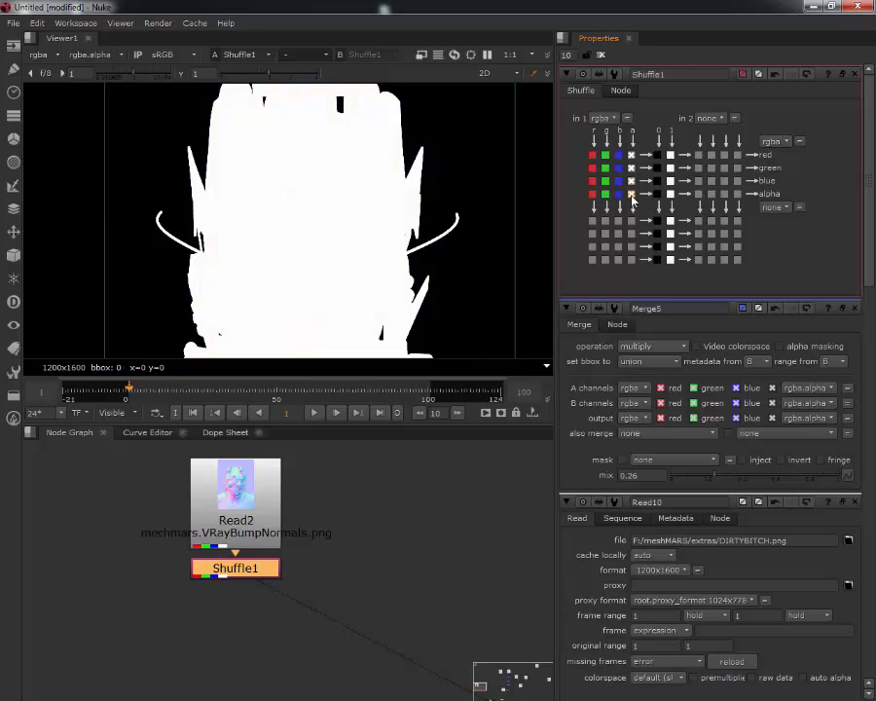
# Step: Route the red input channel to the red, green, blue and alpha outputs of Shuffle1
pyautogui.click(591, 193)
pyautogui.click(592, 181)
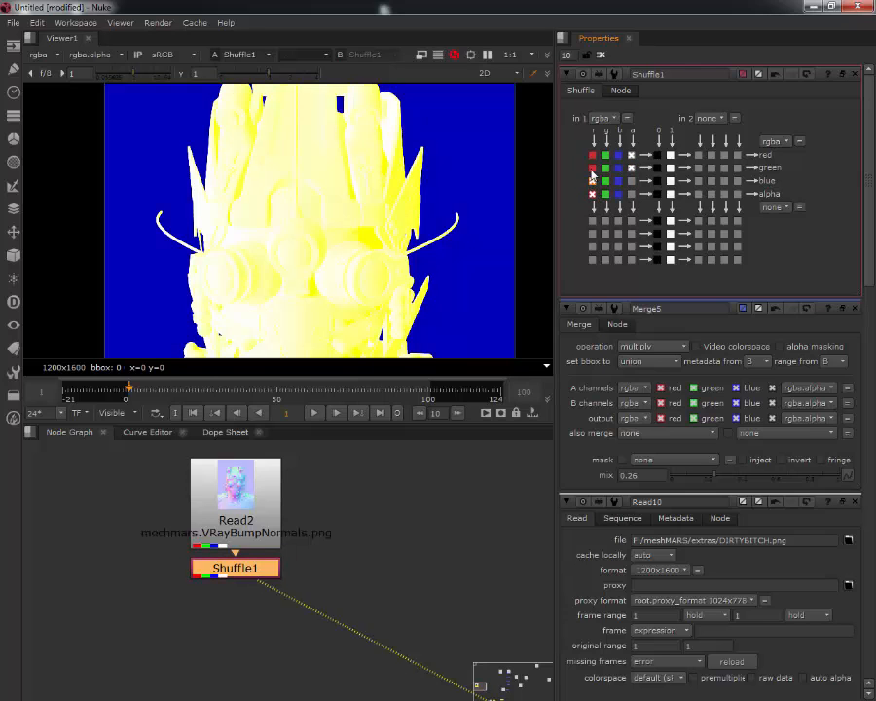
pyautogui.click(592, 167)
pyautogui.click(592, 154)
# Step: Add a ColorCorrect node after Shuffle1 with master contrast 1.45, gamma 0.58 and gain 0.75
pyautogui.scroll(-2, 399, 263)
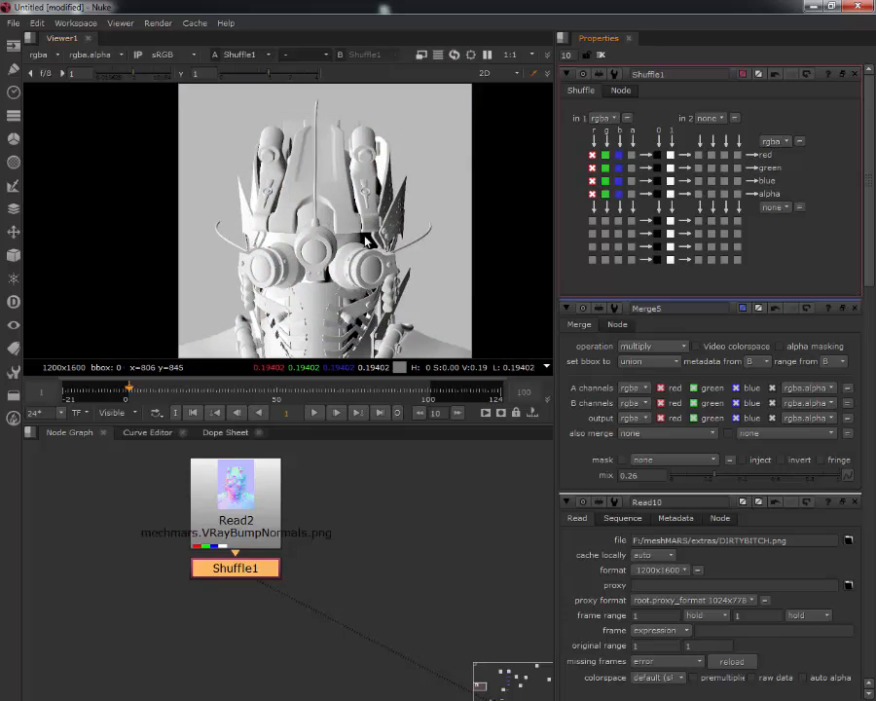
pyautogui.moveTo(360, 243); pyautogui.dragTo(300, 193, button='middle')
pyautogui.scroll(-2, 300, 193)
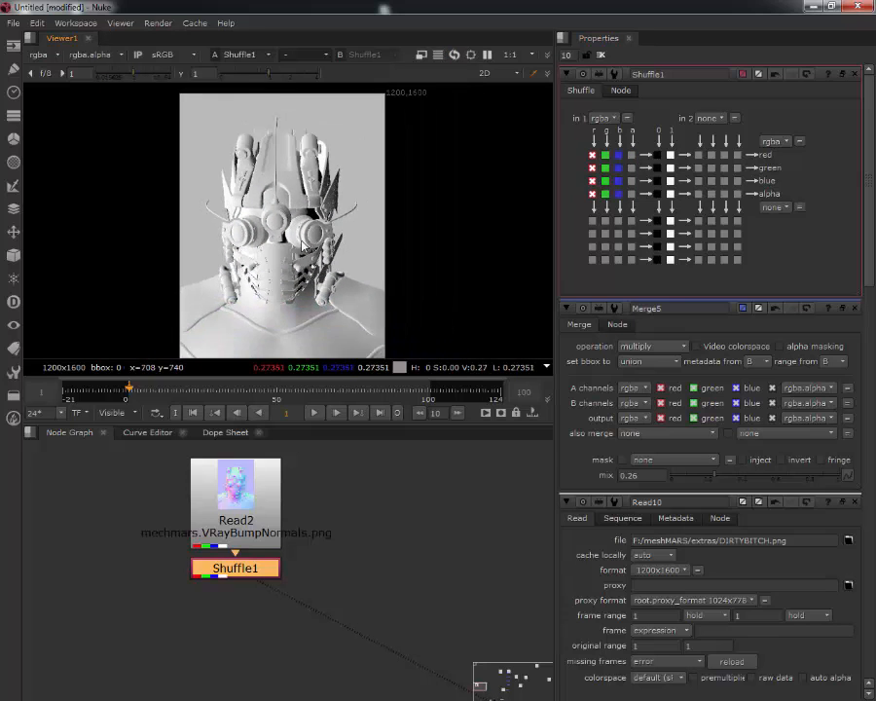
pyautogui.scroll(3, 290, 275)
pyautogui.moveTo(290, 271); pyautogui.dragTo(303, 221, button='middle')
pyautogui.scroll(-1, 286, 261)
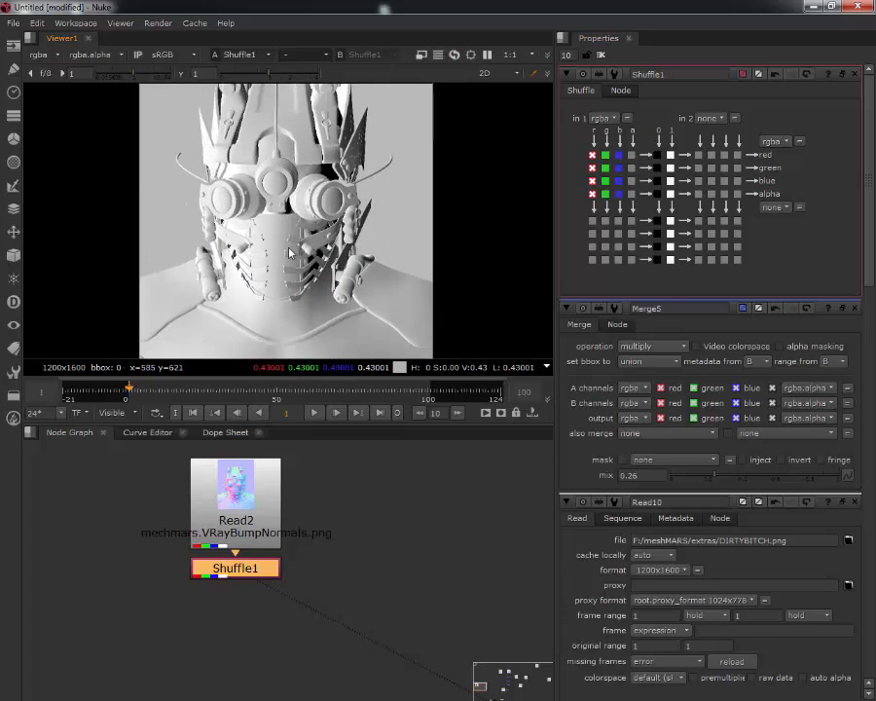
pyautogui.moveTo(286, 260); pyautogui.dragTo(298, 228, button='middle')
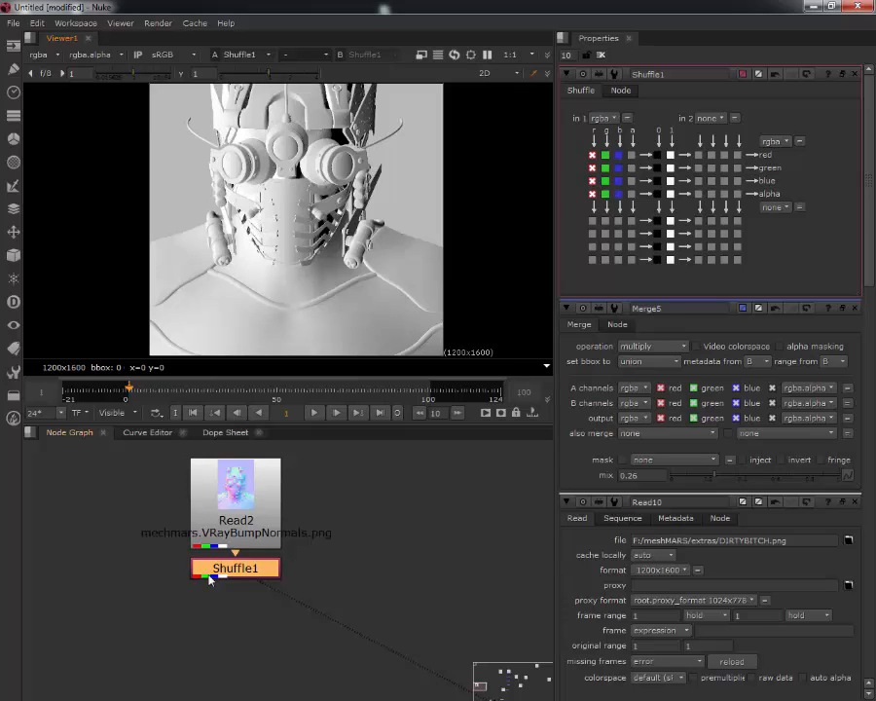
pyautogui.press('c')
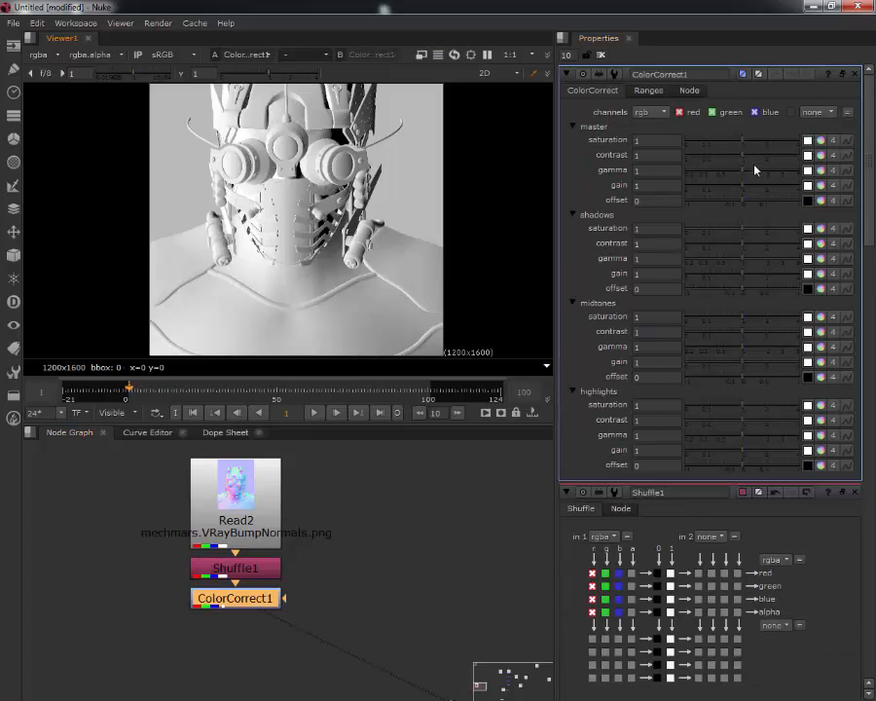
pyautogui.moveTo(743, 158); pyautogui.dragTo(722, 171)
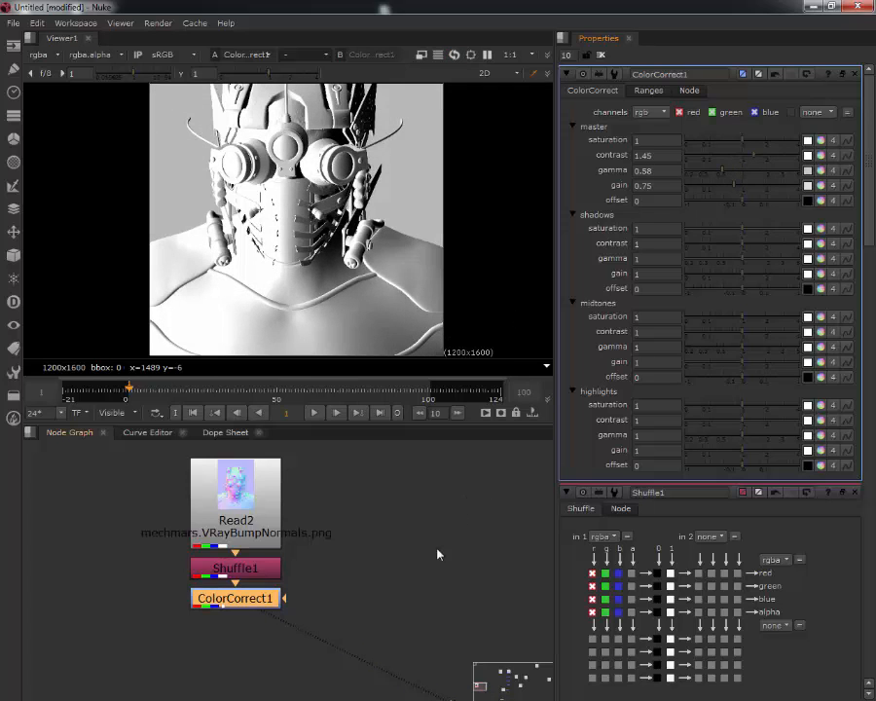
# Step: Move the Read2, Shuffle1 and ColorCorrect1 node group beside the Merge5 (multiply) node at the end of the comp tree
pyautogui.moveTo(418, 554); pyautogui.dragTo(337, 531, button='middle')
pyautogui.scroll(-3, 335, 533)
pyautogui.moveTo(531, 599); pyautogui.dragTo(335, 539, button='middle')
pyautogui.scroll(-3, 375, 572)
pyautogui.moveTo(220, 463); pyautogui.dragTo(158, 513)
pyautogui.click(148, 506)
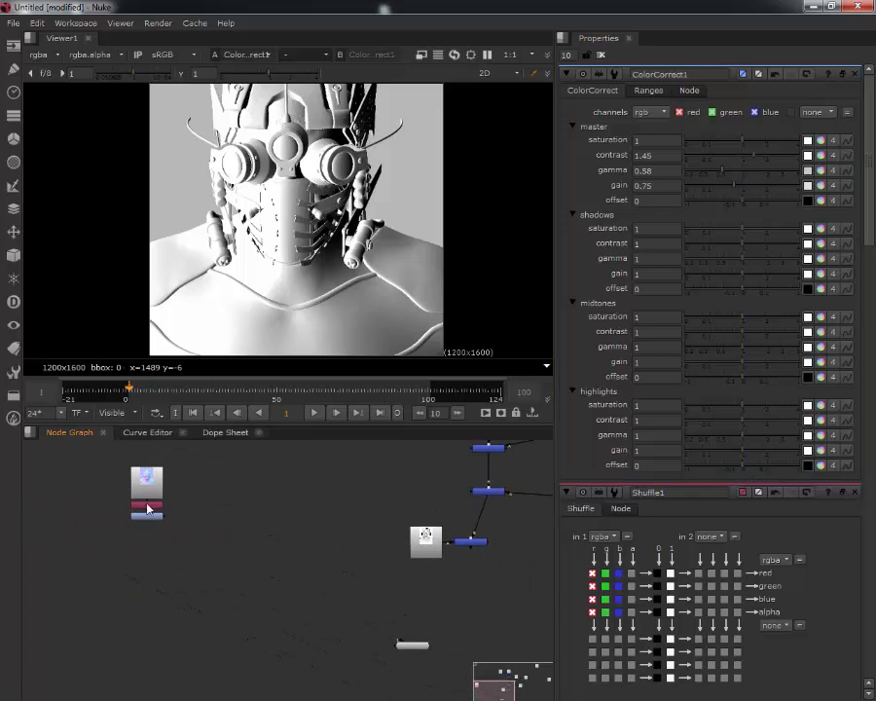
pyautogui.moveTo(183, 582); pyautogui.dragTo(533, 548)
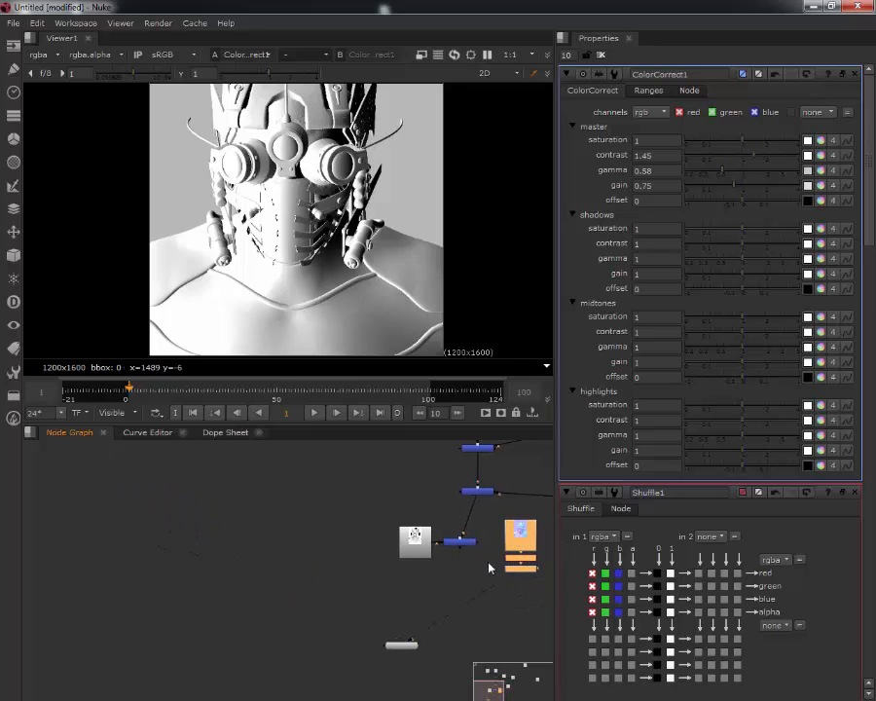
pyautogui.click(470, 563)
pyautogui.click(521, 571)
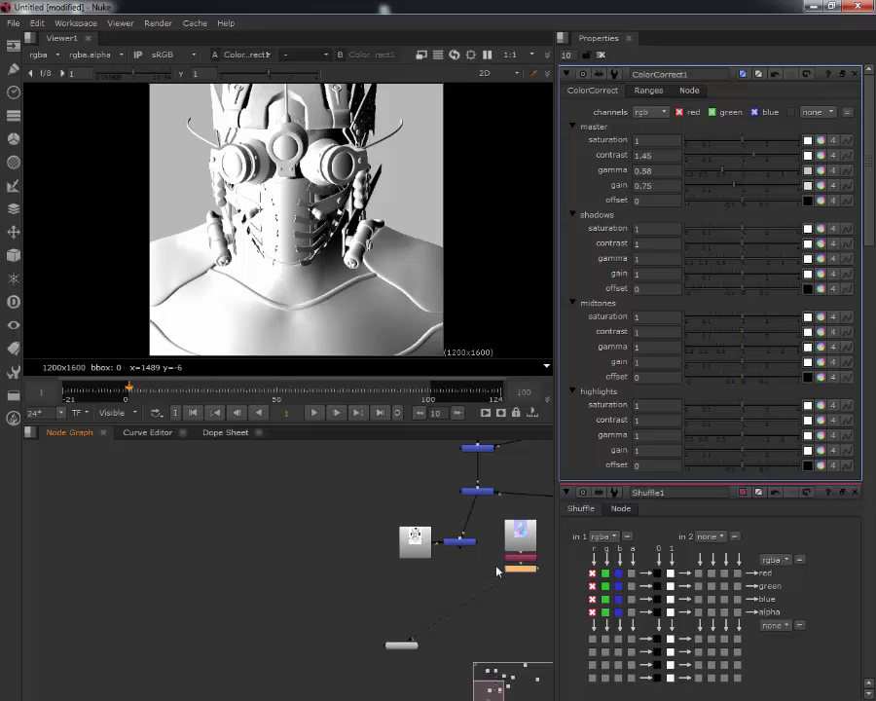
# Step: Add a ColorCorrect node after Merge5 and connect its mask input to ColorCorrect1
pyautogui.click(461, 543)
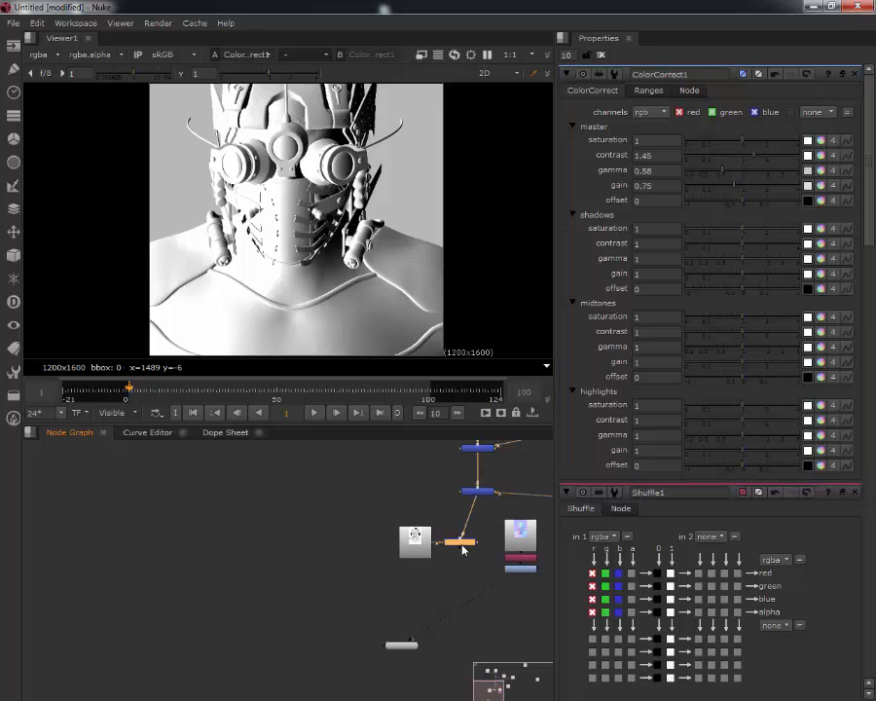
pyautogui.press('c')
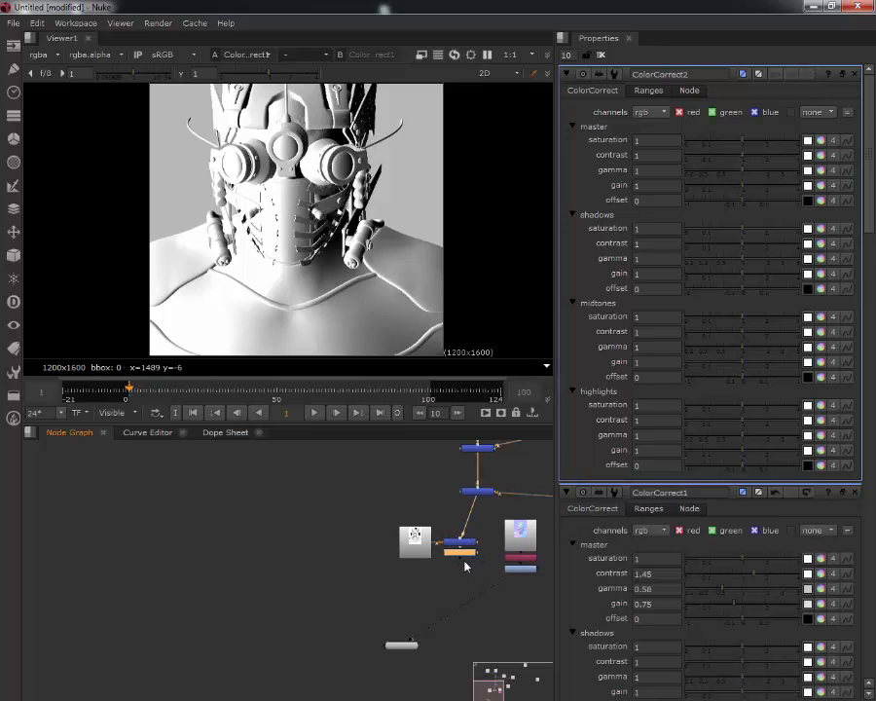
pyautogui.scroll(5, 469, 557)
pyautogui.moveTo(468, 556); pyautogui.dragTo(162, 562, button='middle')
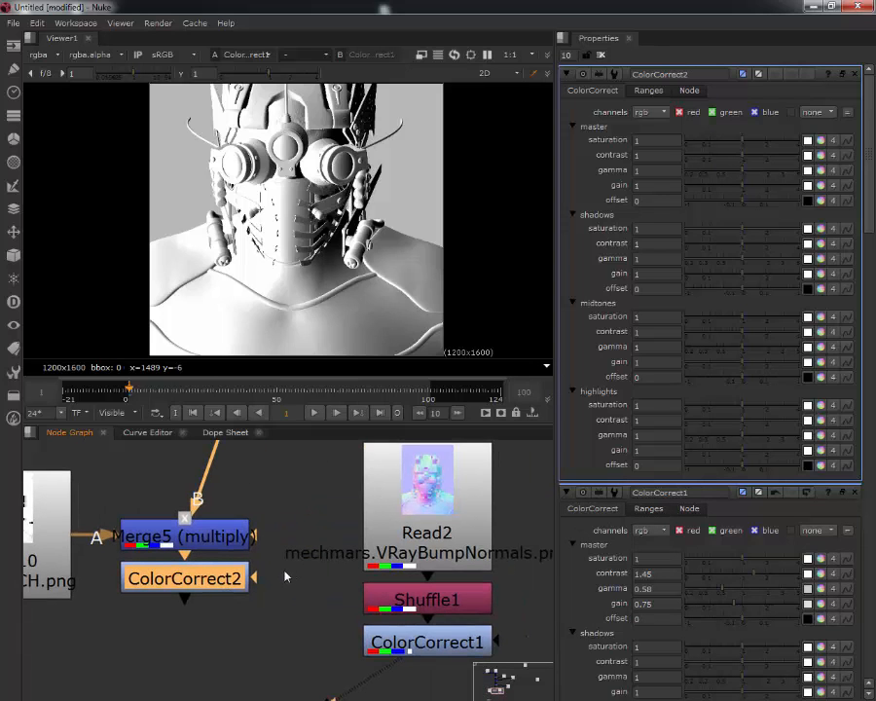
pyautogui.moveTo(258, 580); pyautogui.dragTo(282, 550)
pyautogui.moveTo(356, 571); pyautogui.dragTo(407, 650)
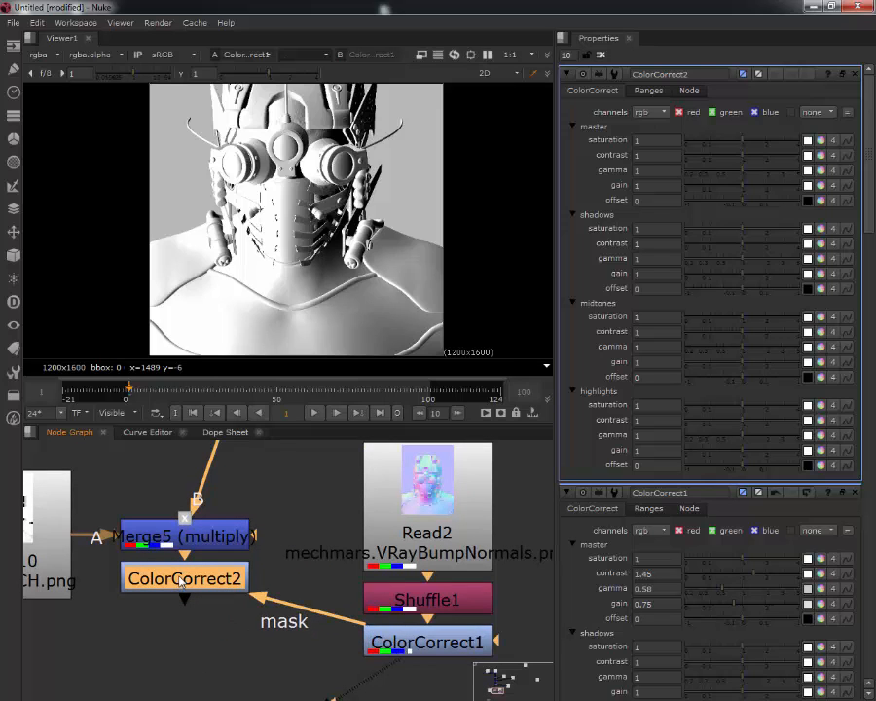
# Step: View the output of ColorCorrect2 and set its master contrast to 1.05
pyautogui.press('1')
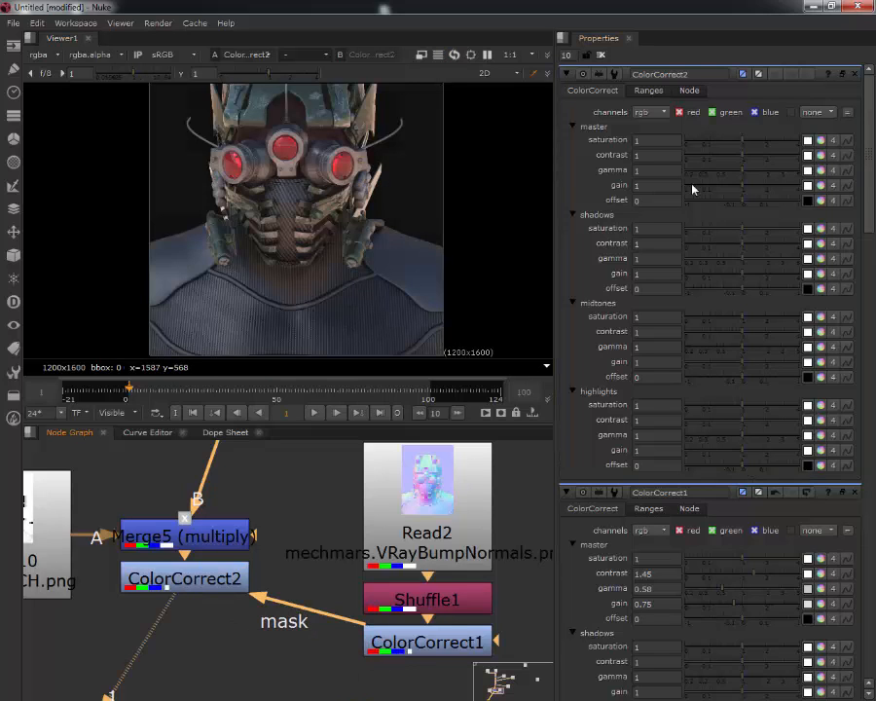
pyautogui.moveTo(733, 161)
pyautogui.mouseDown()
pyautogui.moveTo(716, 167)
pyautogui.moveTo(748, 166)
pyautogui.moveTo(746, 158)
pyautogui.mouseUp()
pyautogui.click(739, 165)
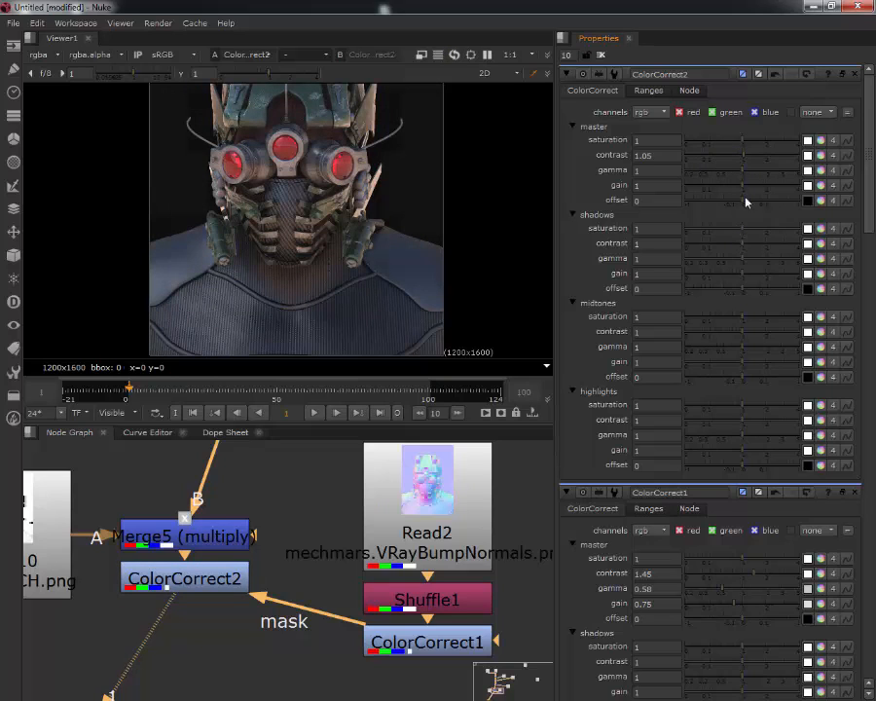
# Step: Try an extreme master gain of 0.09 on ColorCorrect2 and check the masked effect on the whole figure
pyautogui.moveTo(745, 186); pyautogui.dragTo(699, 190)
pyautogui.scroll(-2, 451, 237)
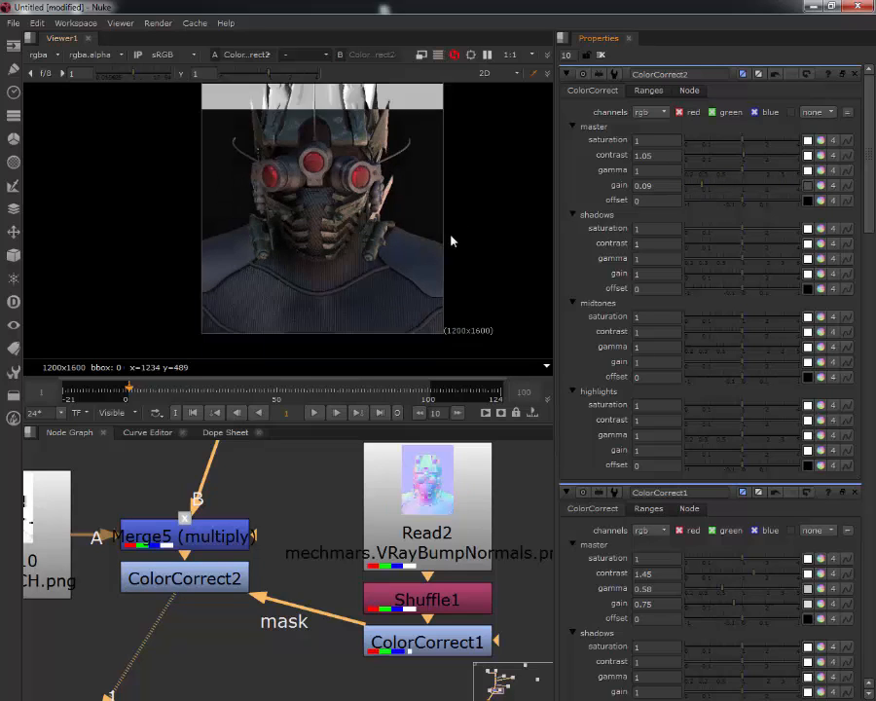
pyautogui.moveTo(452, 235); pyautogui.dragTo(393, 267, button='middle')
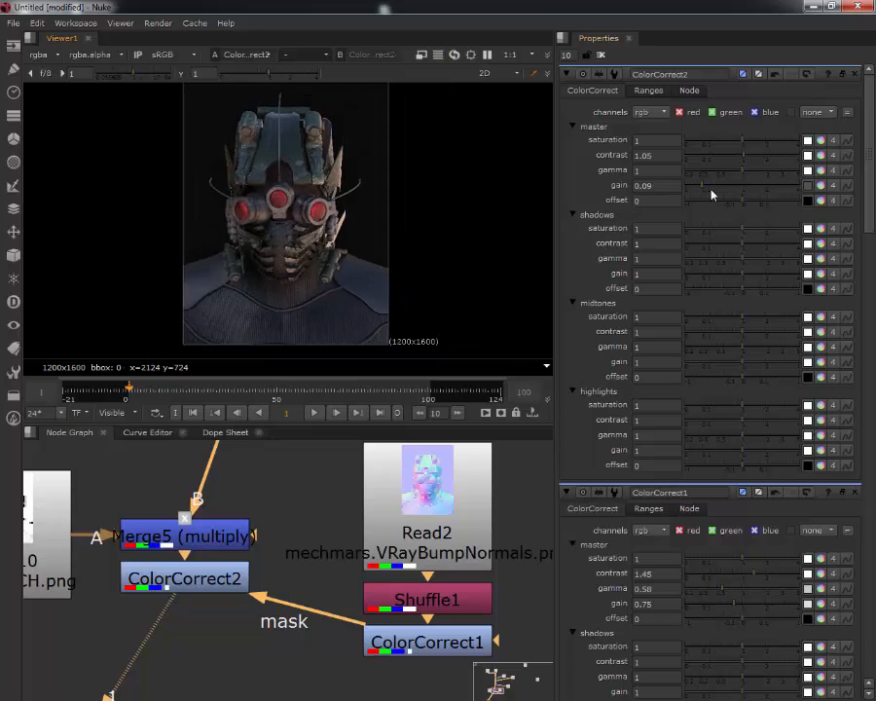
# Step: Set ColorCorrect2's master gain to 1.35 and tint it warm, with green about 1.32 and blue about 1.26
pyautogui.click(725, 190)
pyautogui.moveTo(725, 190); pyautogui.dragTo(751, 190)
pyautogui.click(820, 186)
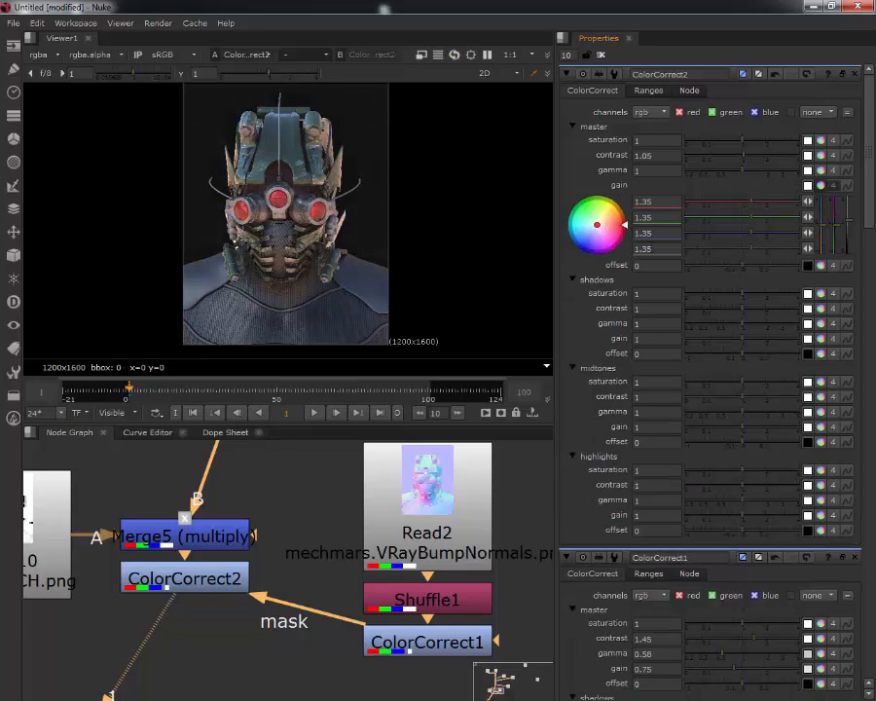
pyautogui.moveTo(601, 230); pyautogui.dragTo(616, 212)
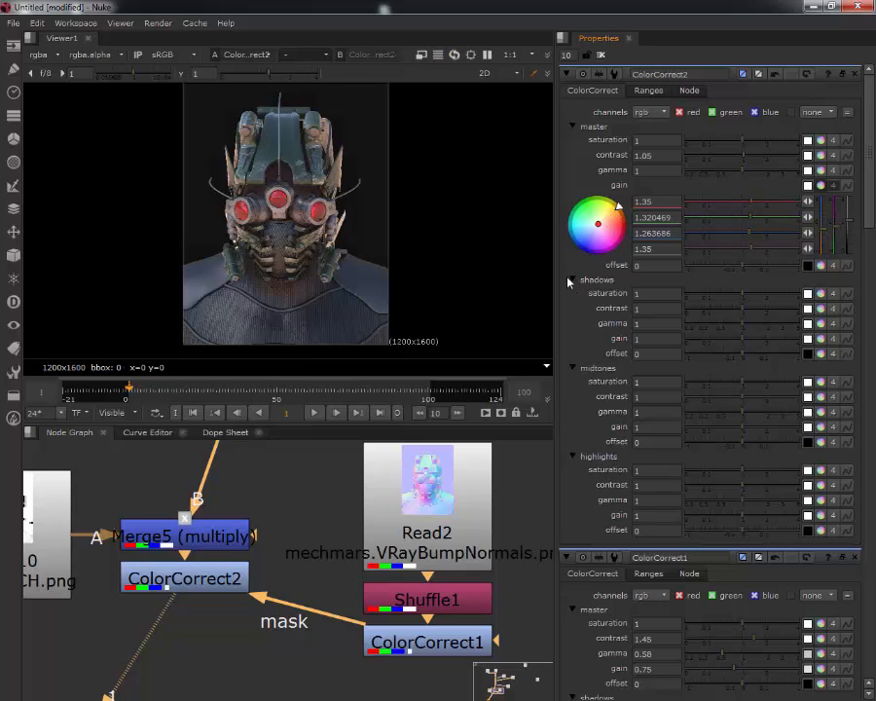
pyautogui.click(184, 578)
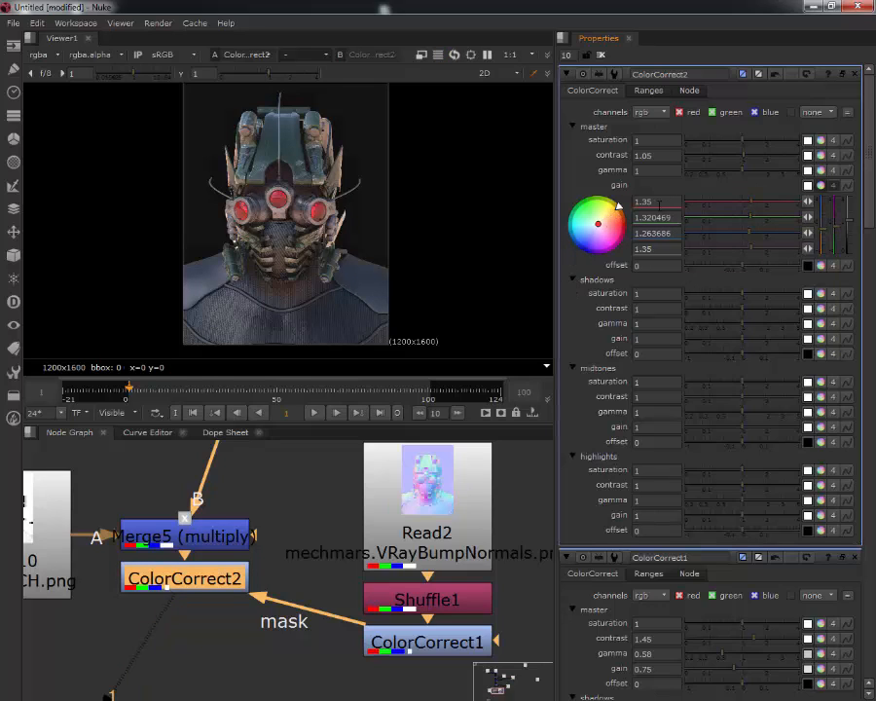
pyautogui.click(820, 186)
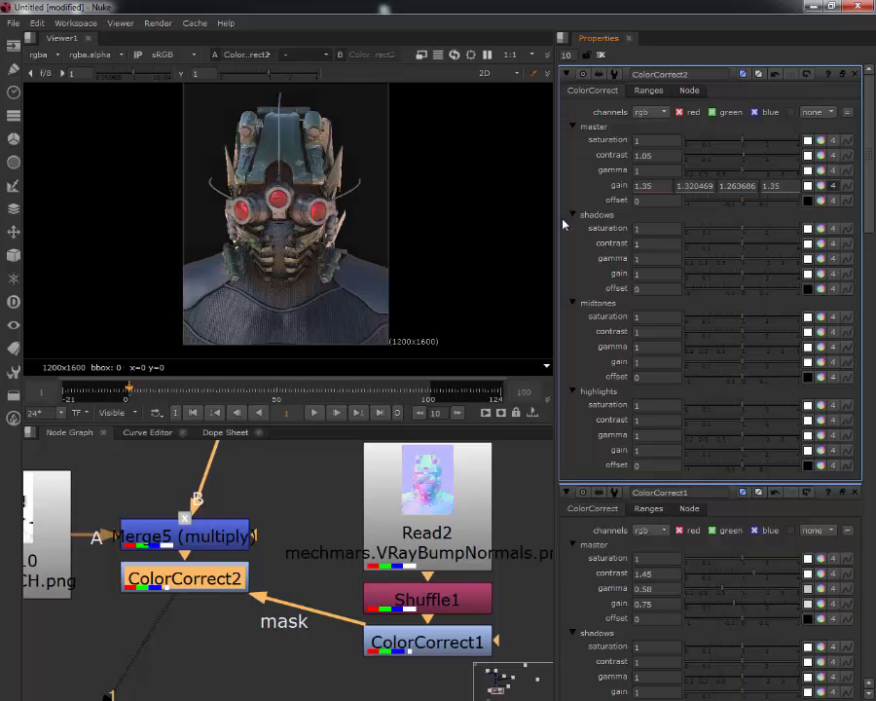
# Step: Examine the mechmars.VRayDiffuseFilter.png pass from the unconnected Read3 node in the viewer
pyautogui.scroll(-4, 300, 588)
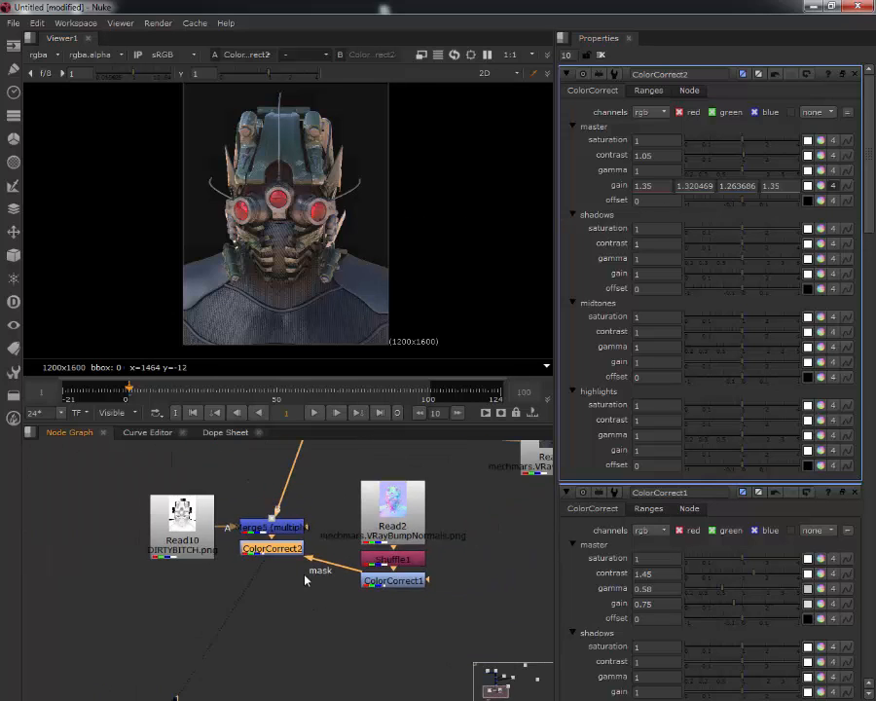
pyautogui.moveTo(290, 529); pyautogui.dragTo(197, 618, button='middle')
pyautogui.scroll(-4, 196, 618)
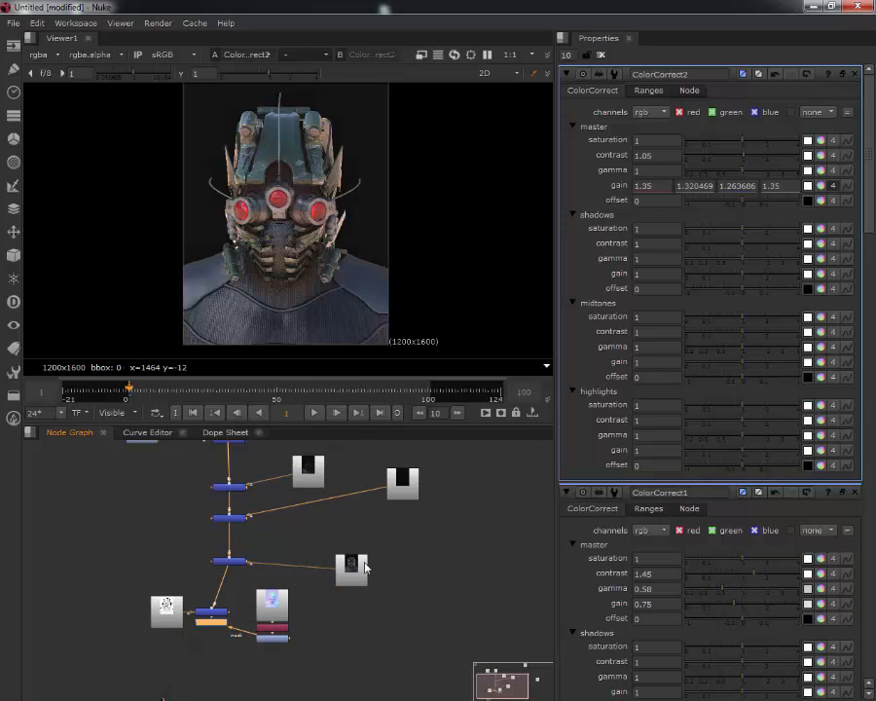
pyautogui.moveTo(330, 498); pyautogui.dragTo(354, 614, button='middle')
pyautogui.moveTo(235, 658); pyautogui.dragTo(142, 677, button='middle')
pyautogui.click(459, 497)
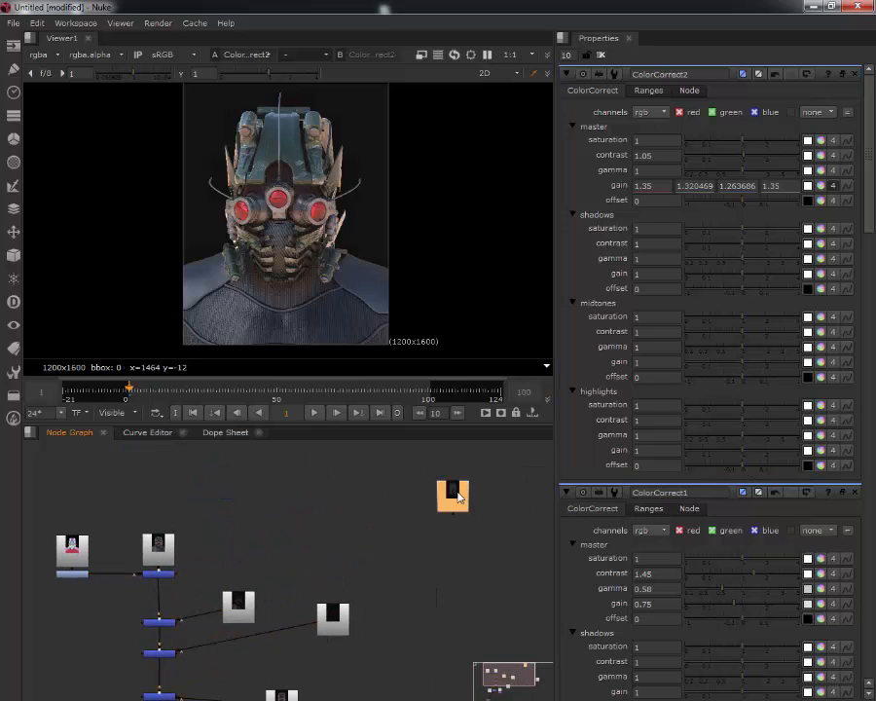
pyautogui.moveTo(459, 498); pyautogui.dragTo(465, 495)
pyautogui.click(454, 551)
pyautogui.scroll(4, 450, 573)
pyautogui.moveTo(461, 545); pyautogui.dragTo(446, 621, button='middle')
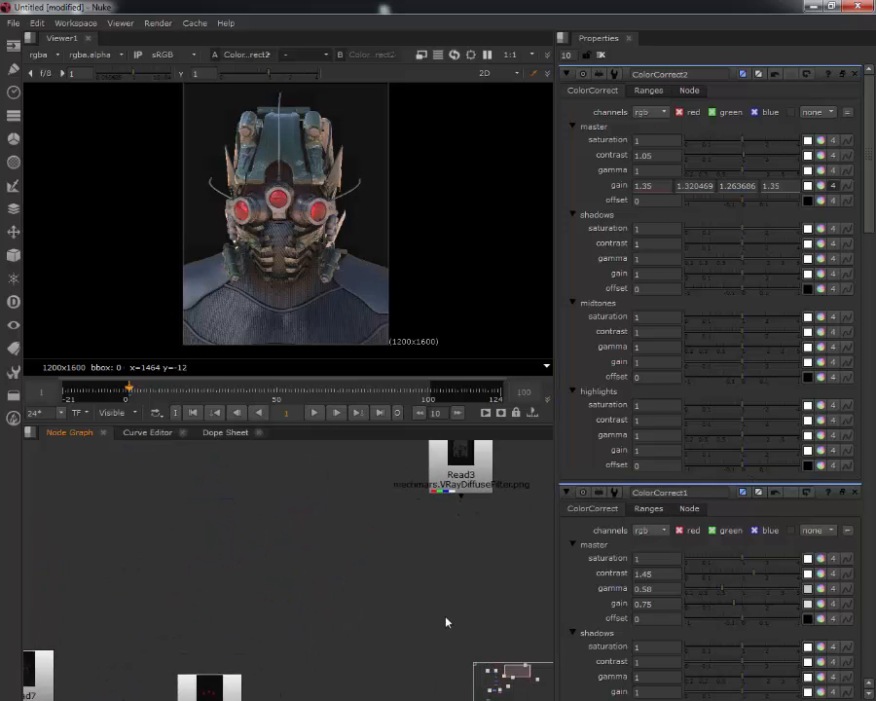
pyautogui.moveTo(472, 474); pyautogui.dragTo(438, 556, button='middle')
pyautogui.scroll(5, 438, 555)
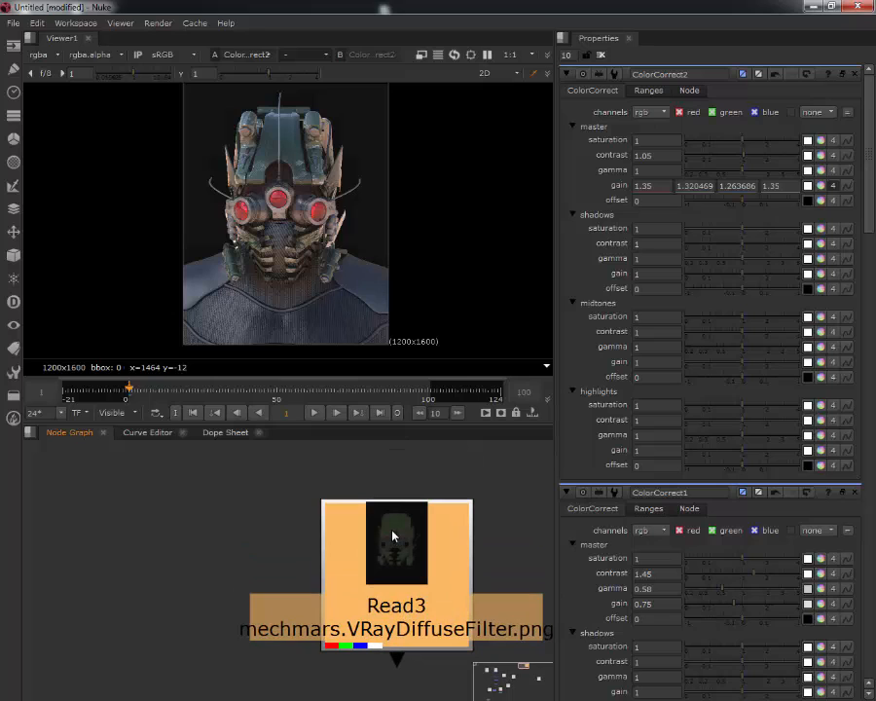
pyautogui.press('1')
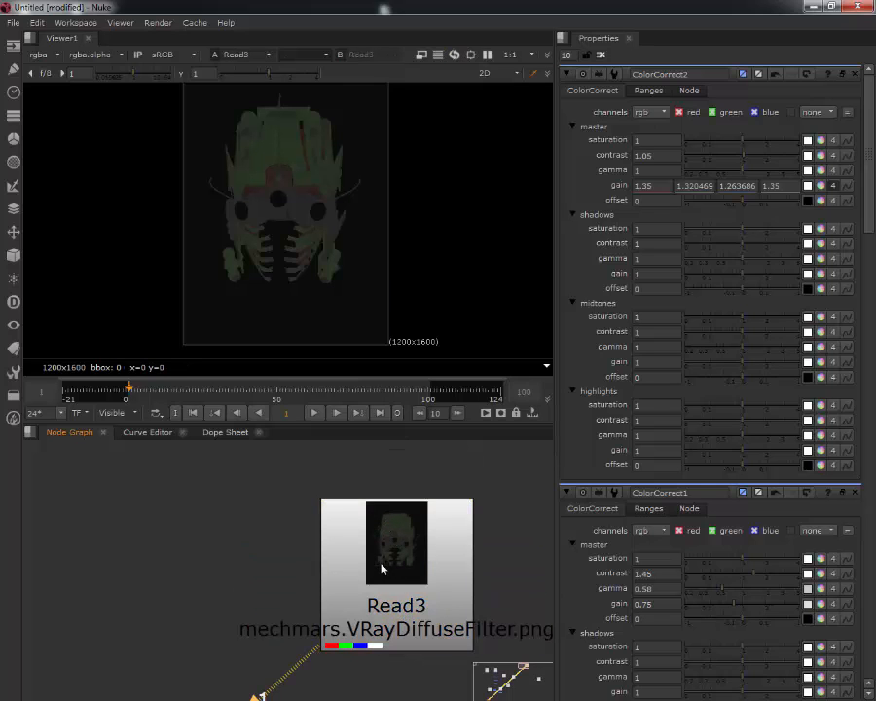
# Step: Remove the old viewer node and create a new viewer showing ColorCorrect2's output
pyautogui.moveTo(380, 555)
pyautogui.mouseDown()
pyautogui.moveTo(366, 571)
pyautogui.moveTo(391, 517)
pyautogui.moveTo(382, 579)
pyautogui.mouseUp()
pyautogui.scroll(-5, 382, 579)
pyautogui.moveTo(289, 605); pyautogui.dragTo(327, 568, button='middle')
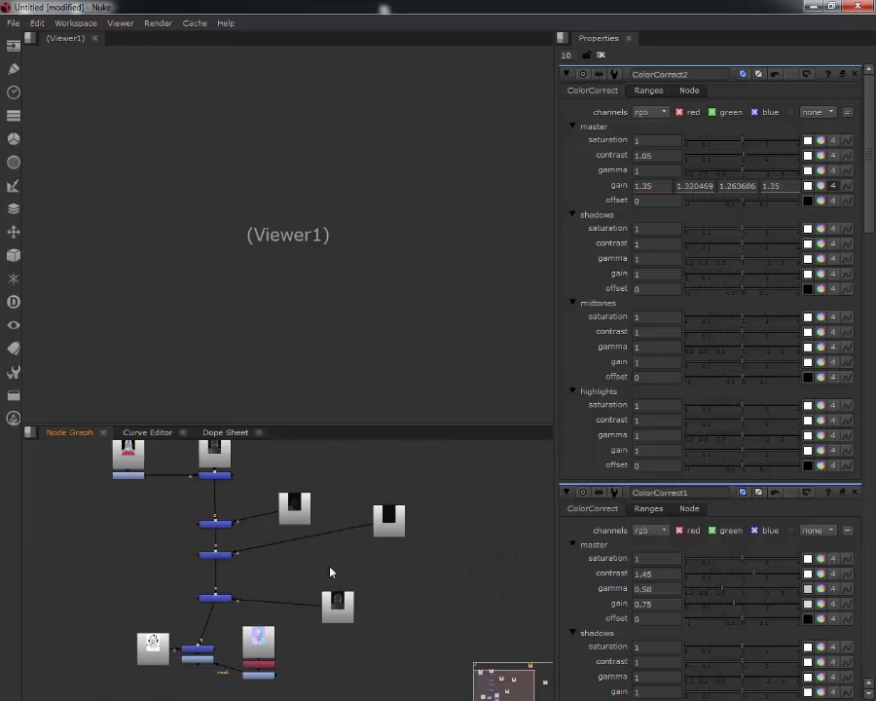
pyautogui.scroll(5, 329, 581)
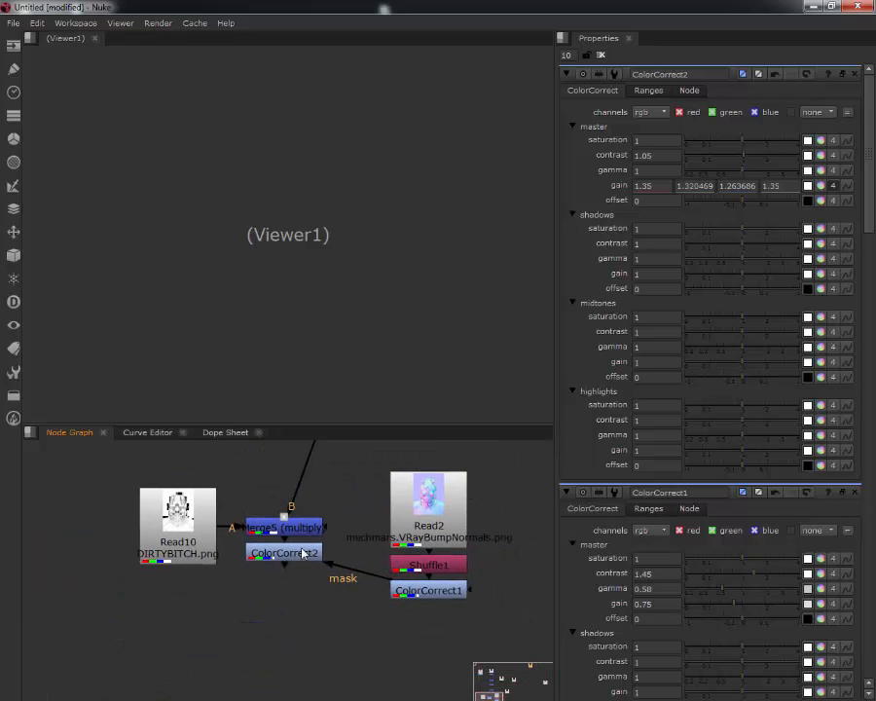
pyautogui.click(290, 554)
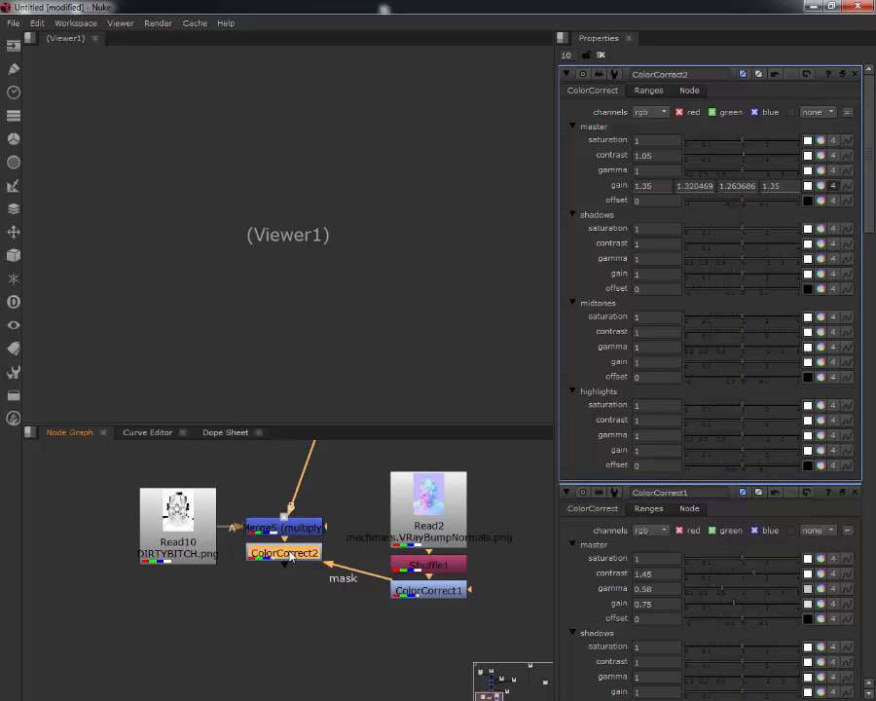
pyautogui.press('1')
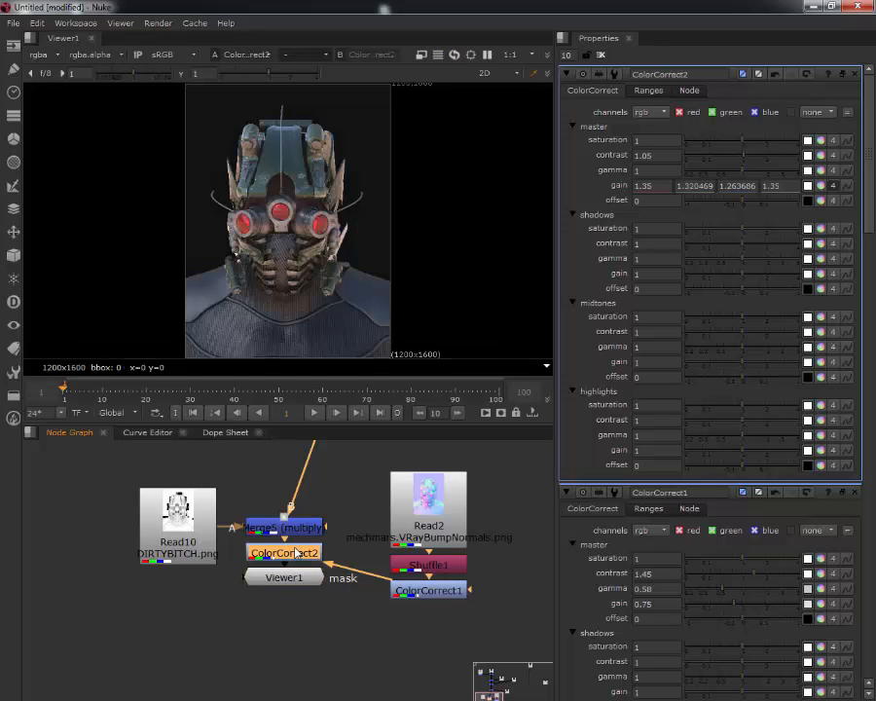
# Step: Add a Write node fed by ColorCorrect2, place it below, and set its output file to outski.png
pyautogui.press('w')
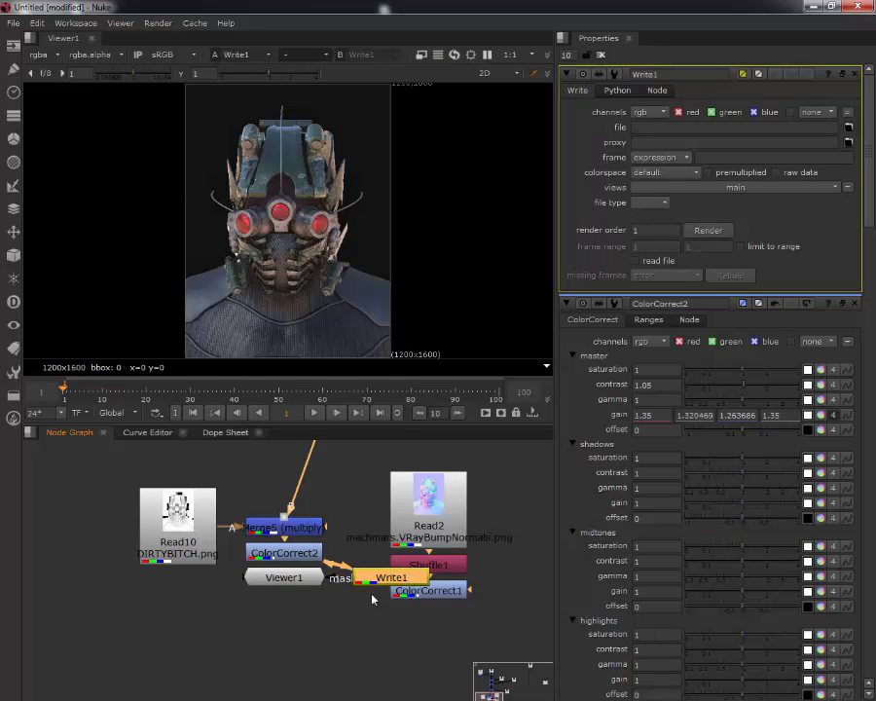
pyautogui.moveTo(381, 578); pyautogui.dragTo(322, 651)
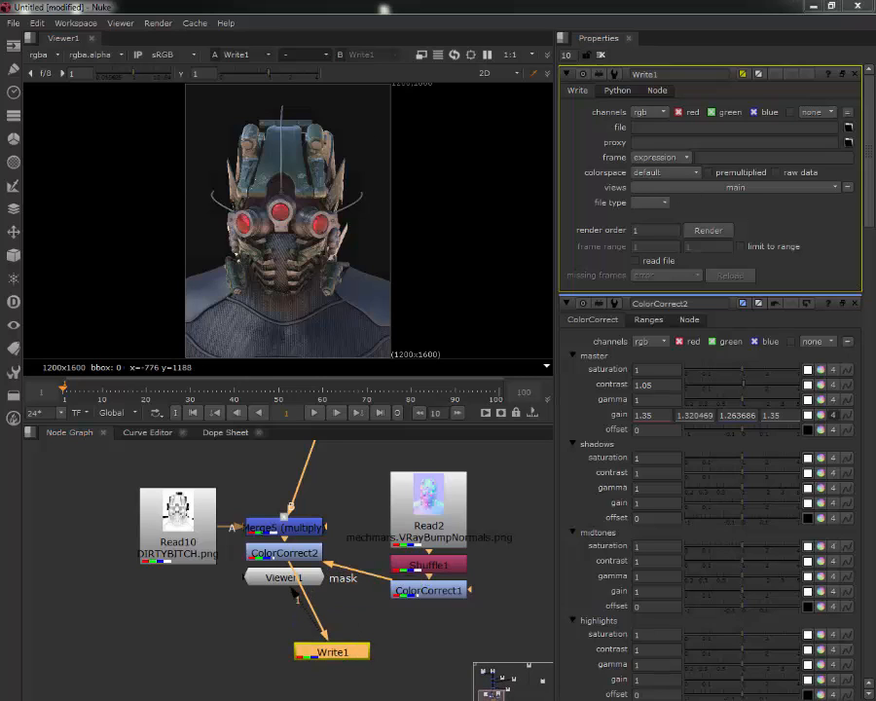
pyautogui.click(848, 128)
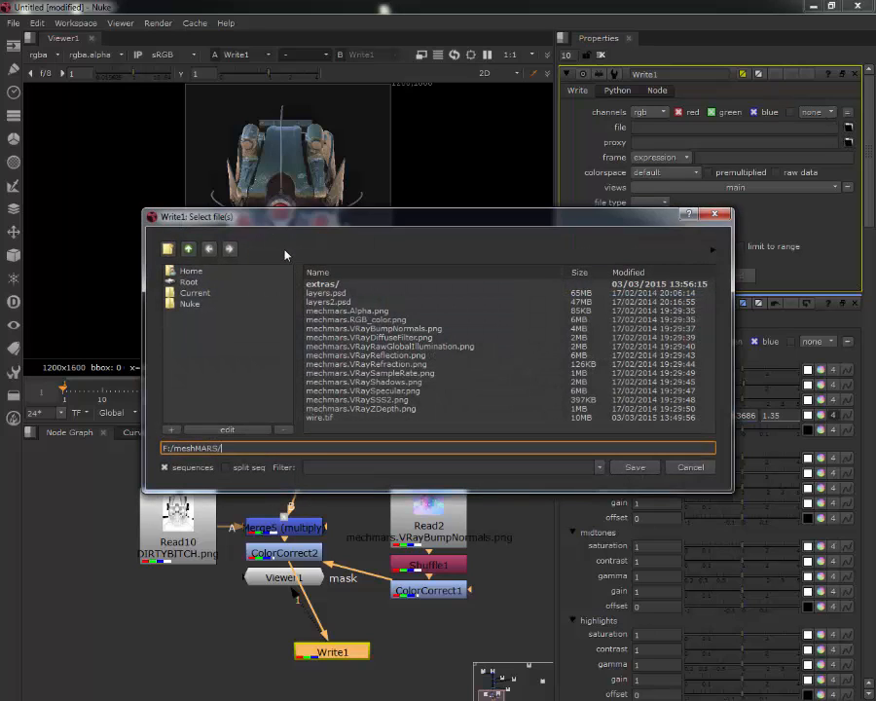
pyautogui.write('F:\\meshMARS')
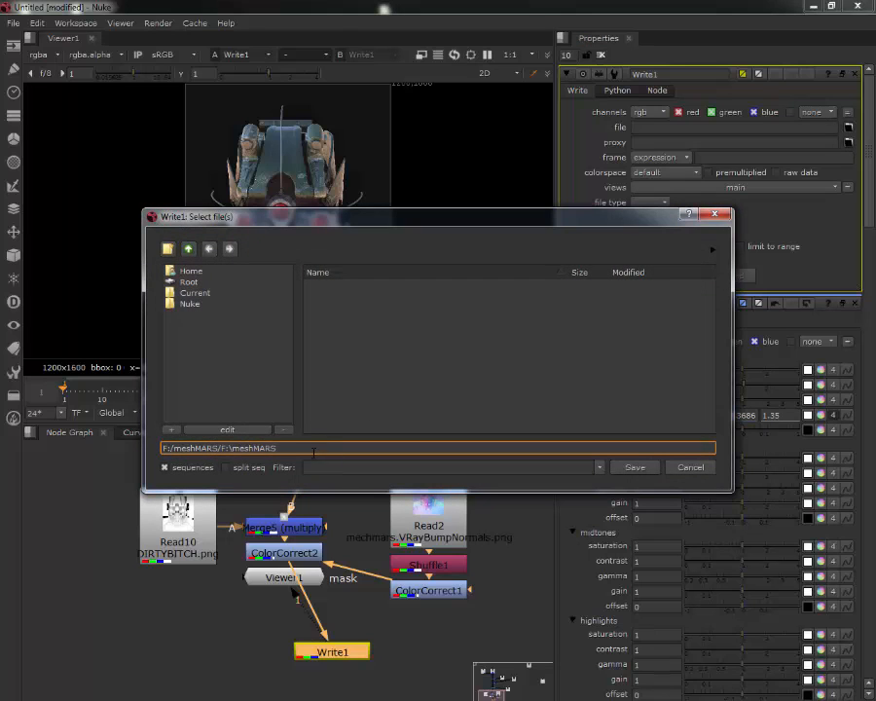
pyautogui.moveTo(313, 453); pyautogui.dragTo(29, 443)
pyautogui.write('out')
pyautogui.press('BackSpace')
pyautogui.press('BackSpace')
pyautogui.press('BackSpace')
pyautogui.press('BackSpace')
pyautogui.write('png')
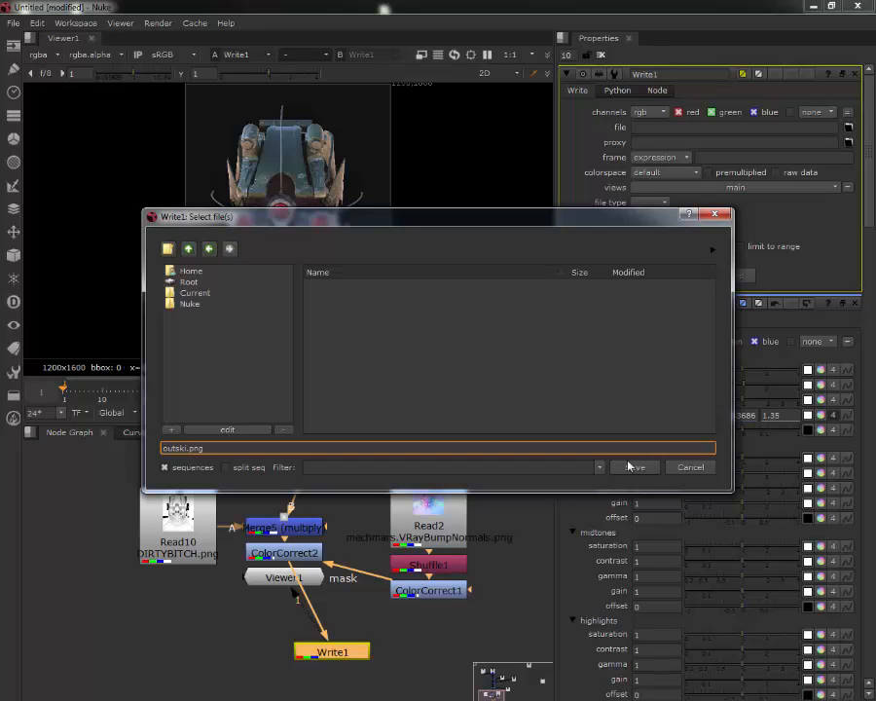
pyautogui.click(589, 467)
pyautogui.click(630, 467)
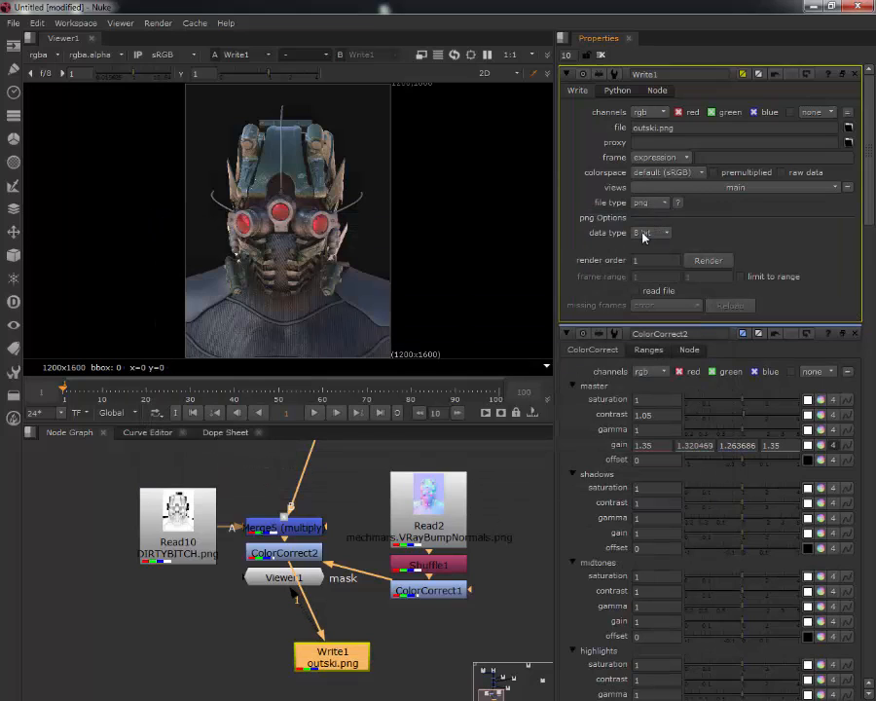
# Step: Render frame range 1-1 from the Write node with continue on error enabled
pyautogui.click(709, 260)
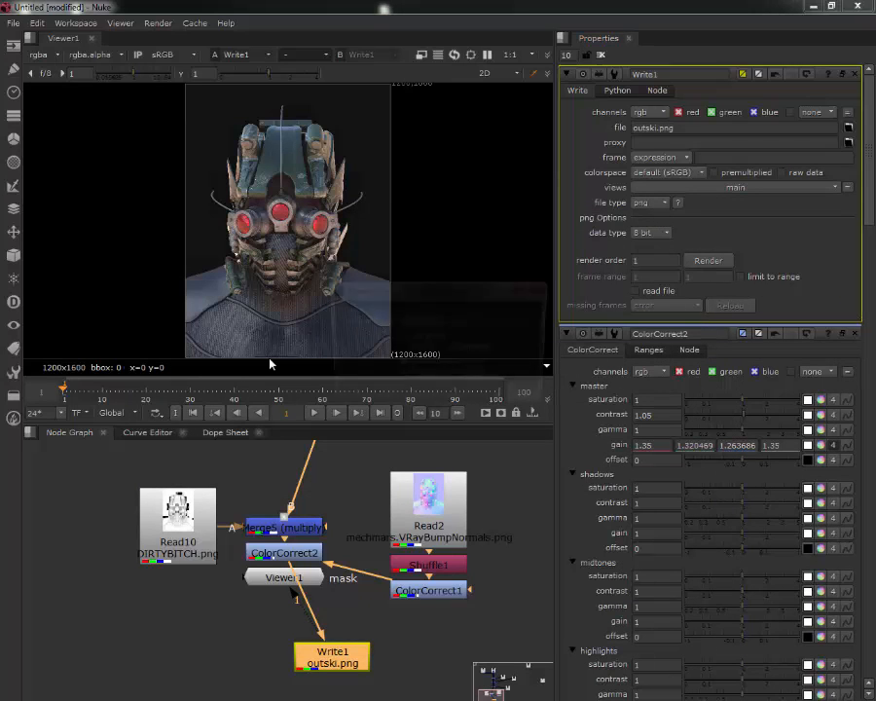
pyautogui.click(420, 379)
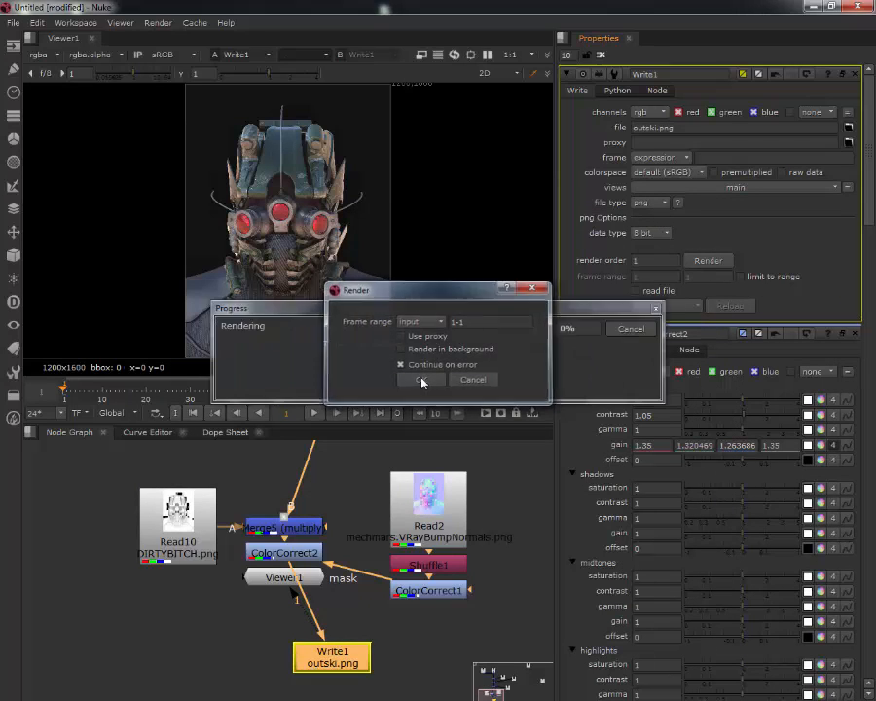
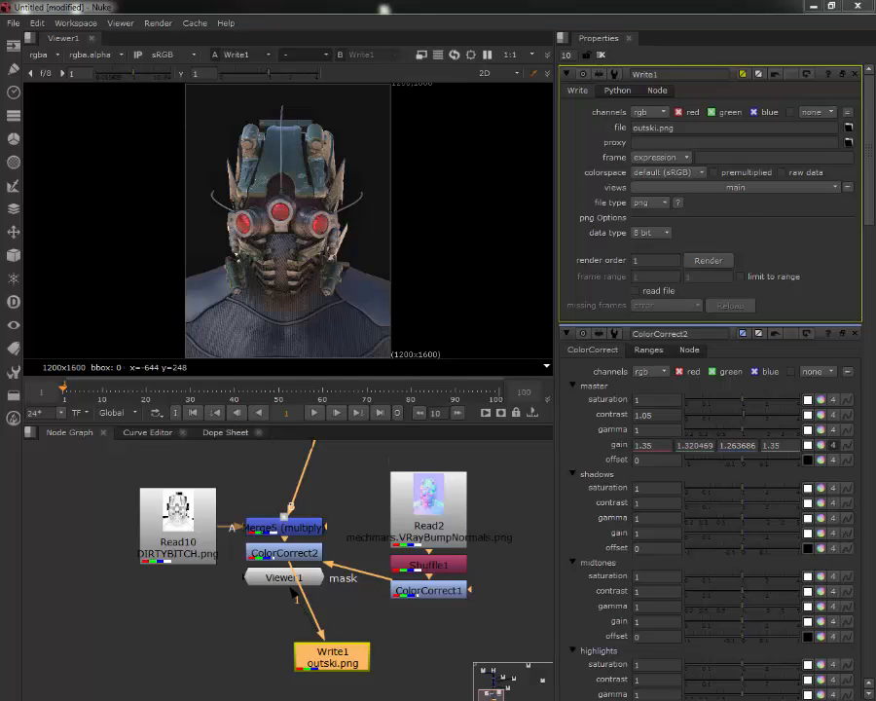
# Step: Set the Write node's output file to F:/meshMARS/outski.png and render it
pyautogui.click(848, 127)
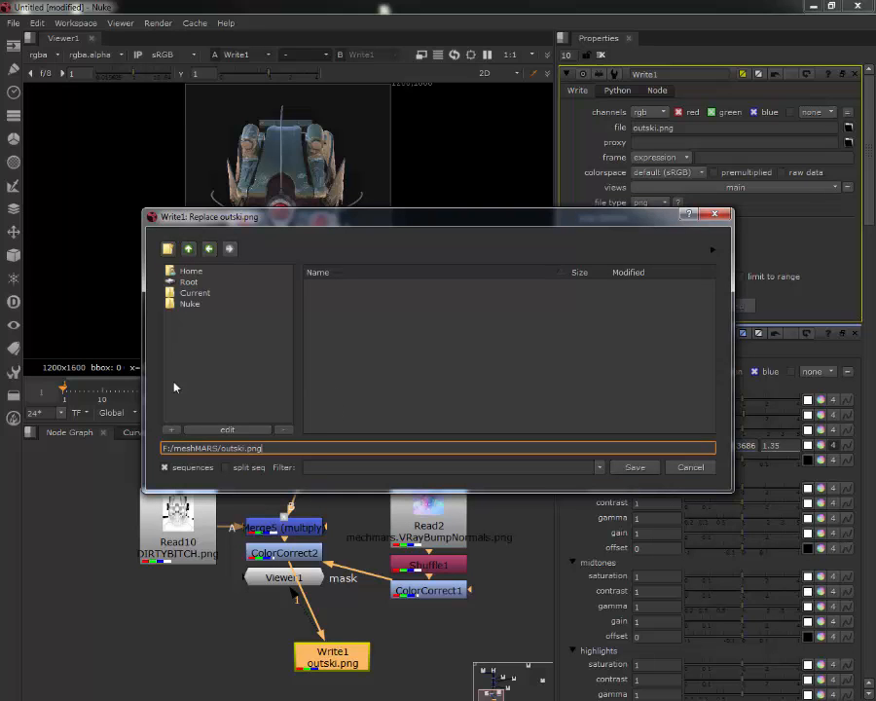
pyautogui.click(635, 467)
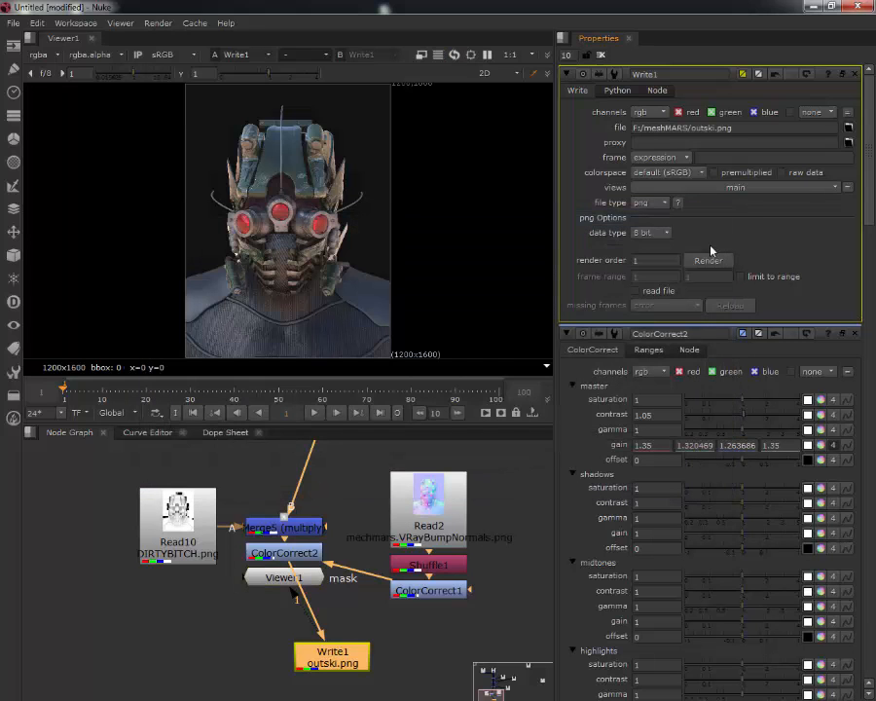
pyautogui.click(707, 260)
pyautogui.click(418, 381)
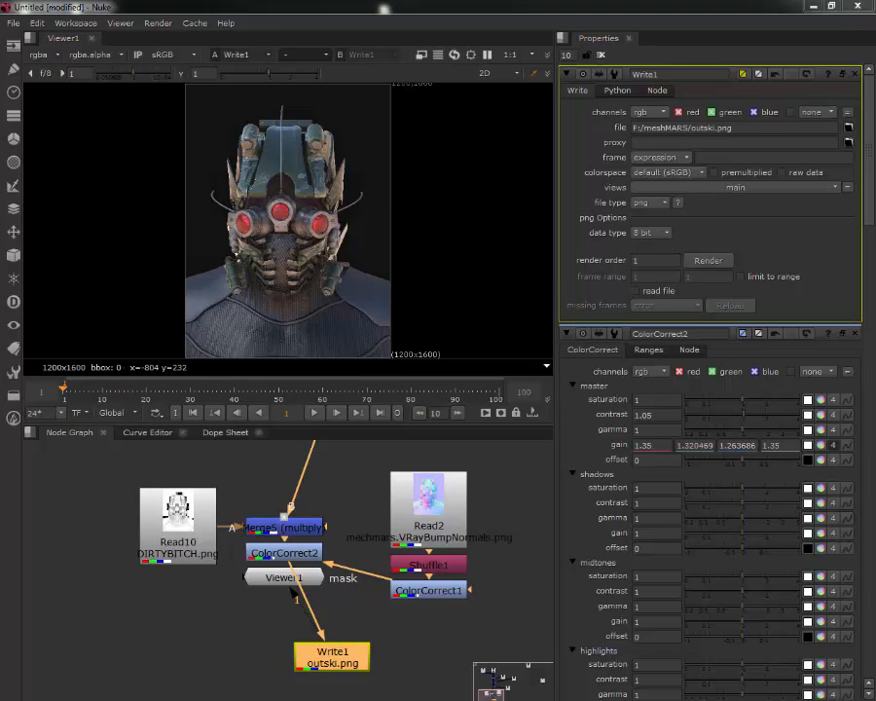
# Step: Switch to File Explorer and check the rendered outski image in the meshMARS folder
pyautogui.moveTo(0, 141); pyautogui.dragTo(600, 36)
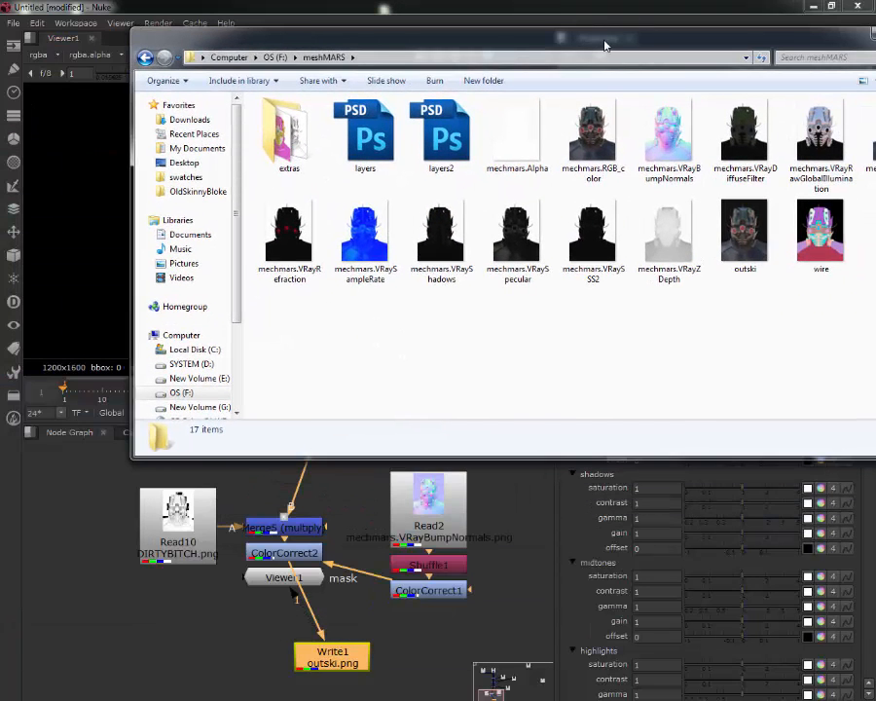
pyautogui.doubleClick(604, 45)
pyautogui.click(537, 198)
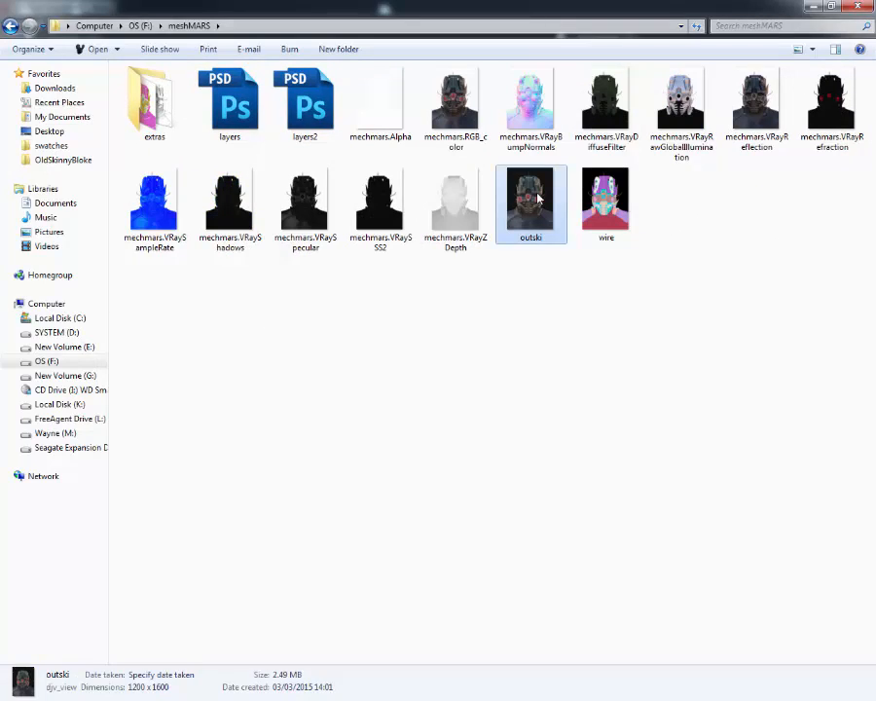
pyautogui.moveTo(543, 6); pyautogui.dragTo(0, 292)
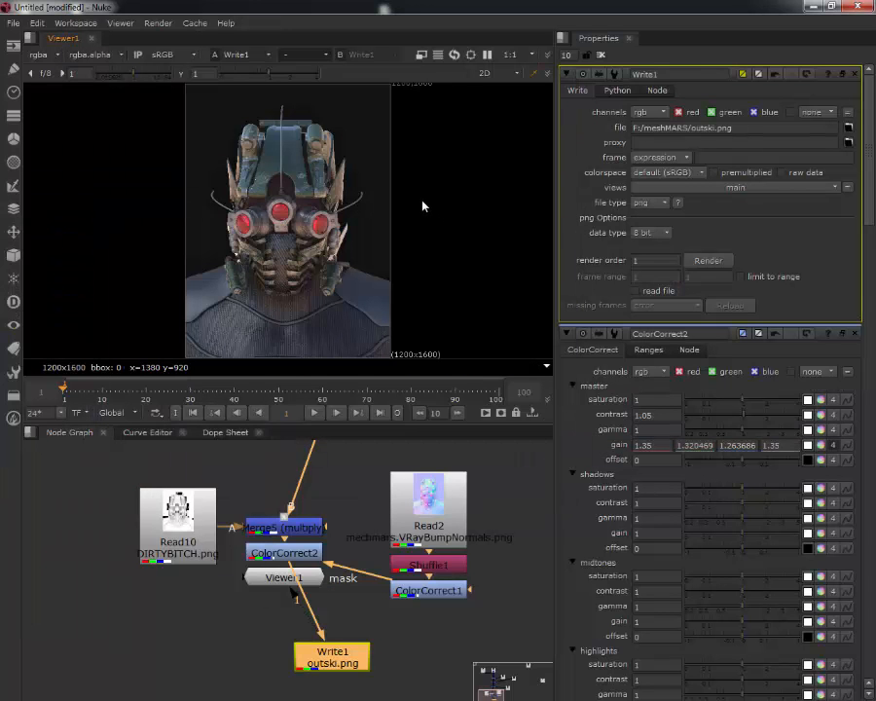
# Step: Check the alpha channel of the Write node's output in the viewer and return to full color
pyautogui.press('a')
pyautogui.press('a')
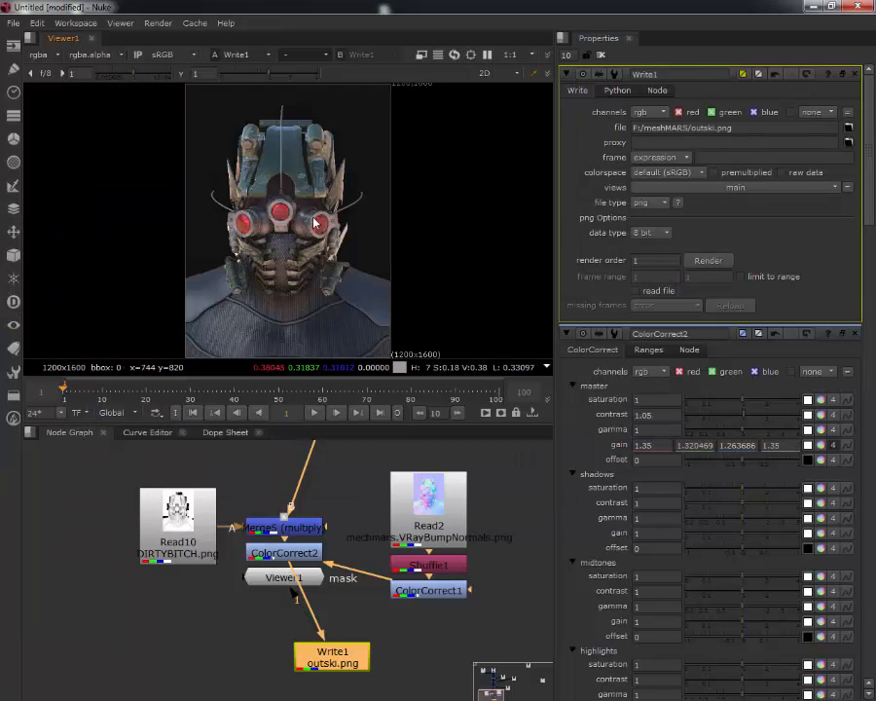
pyautogui.press('a')
pyautogui.press('a')
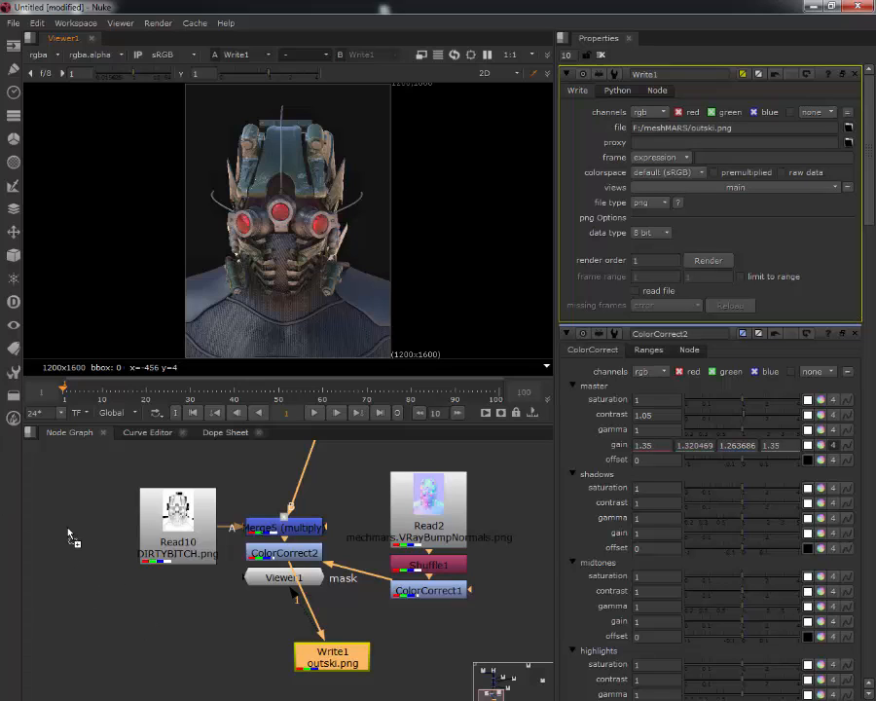
# Step: Bring mechmars.Alpha.png into the node graph as a Read node, show it in the viewer, and move the Viewer node beside it
pyautogui.press('1')
pyautogui.moveTo(66, 550); pyautogui.dragTo(87, 680)
pyautogui.scroll(-2, 177, 582)
pyautogui.scroll(-3, 177, 582)
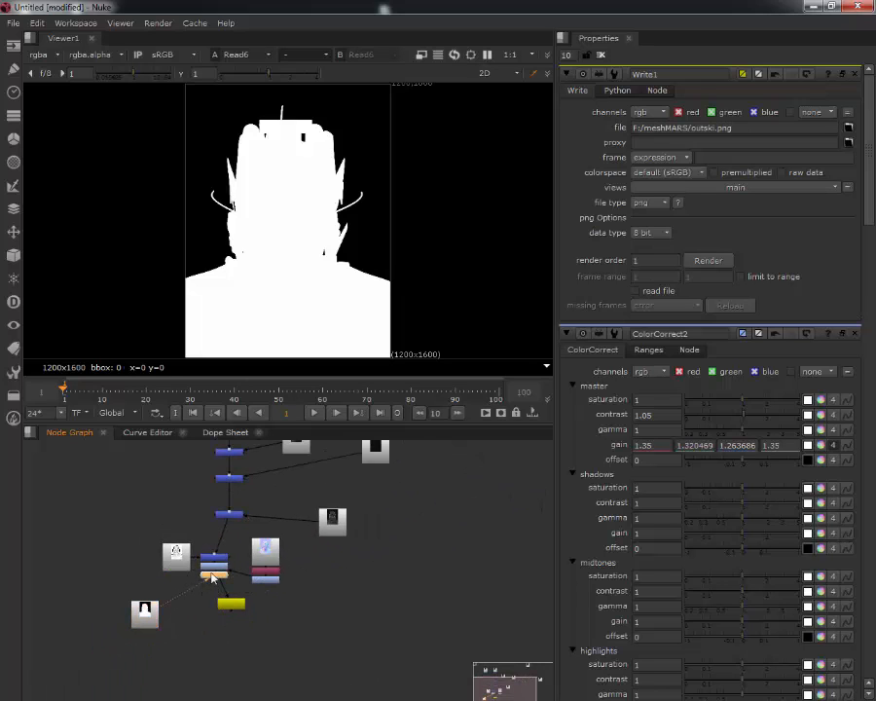
pyautogui.scroll(5, 212, 577)
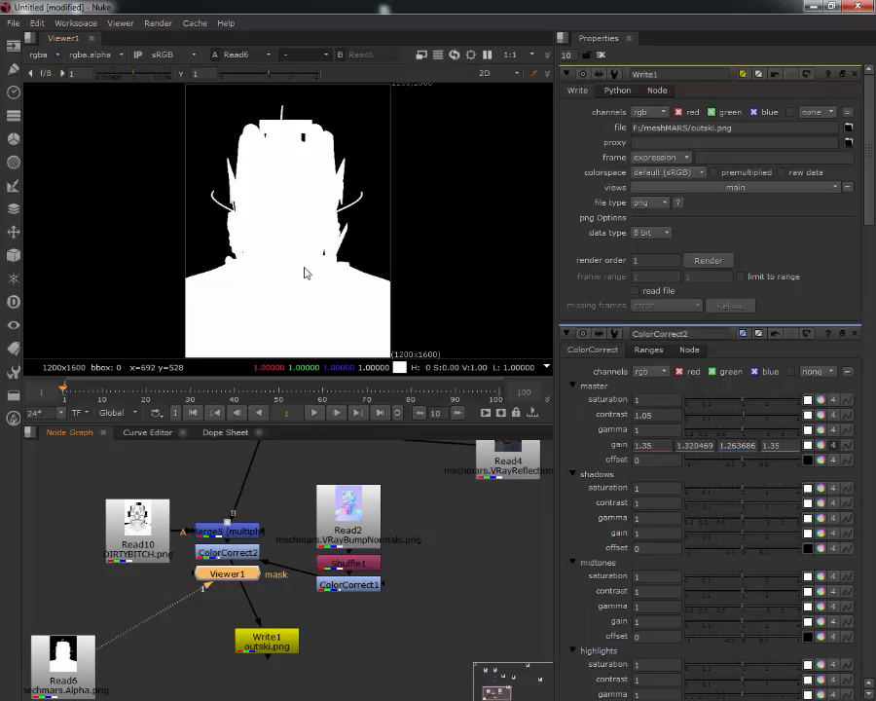
pyautogui.click(237, 553)
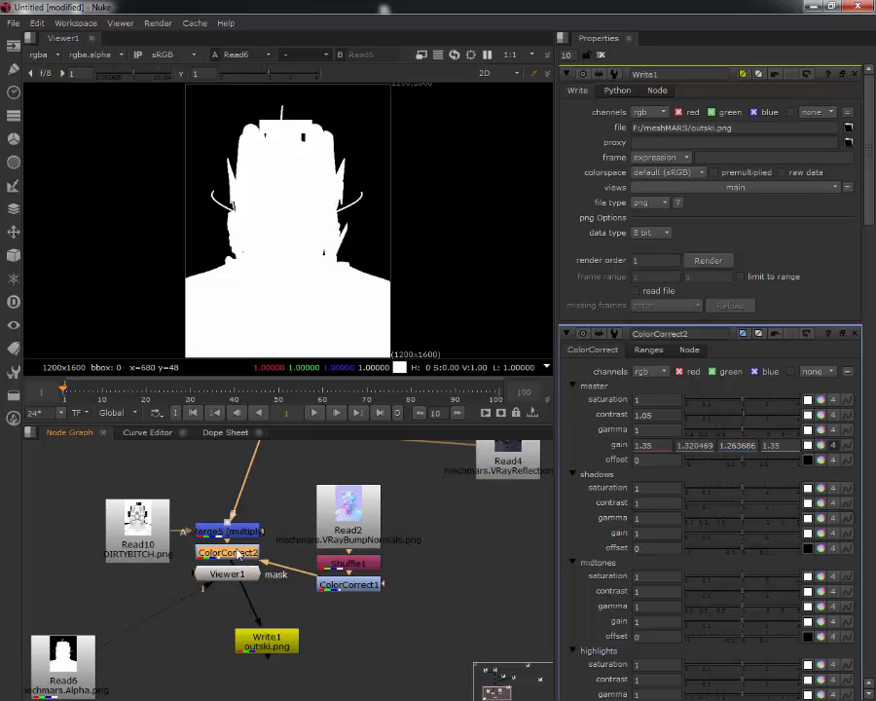
pyautogui.moveTo(220, 578); pyautogui.dragTo(168, 657)
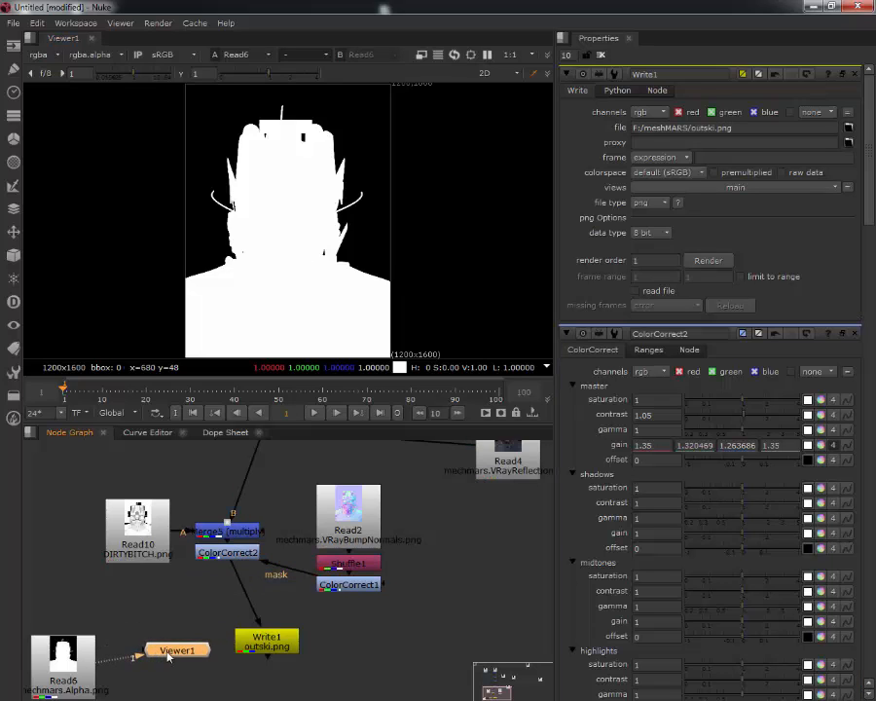
# Step: Add a ShuffleCopy node fed by the mechmars.Alpha.png Read node and move that Read node above it
pyautogui.click(232, 559)
pyautogui.click(70, 667)
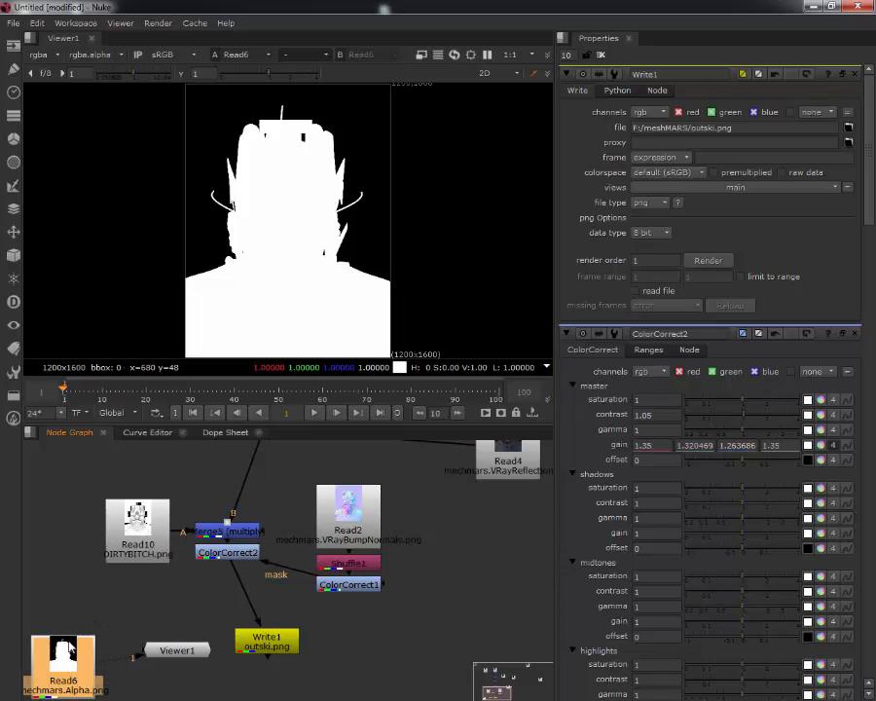
pyautogui.press('Tab')
pyautogui.write('shu')
pyautogui.press('Down')
pyautogui.press('Down')
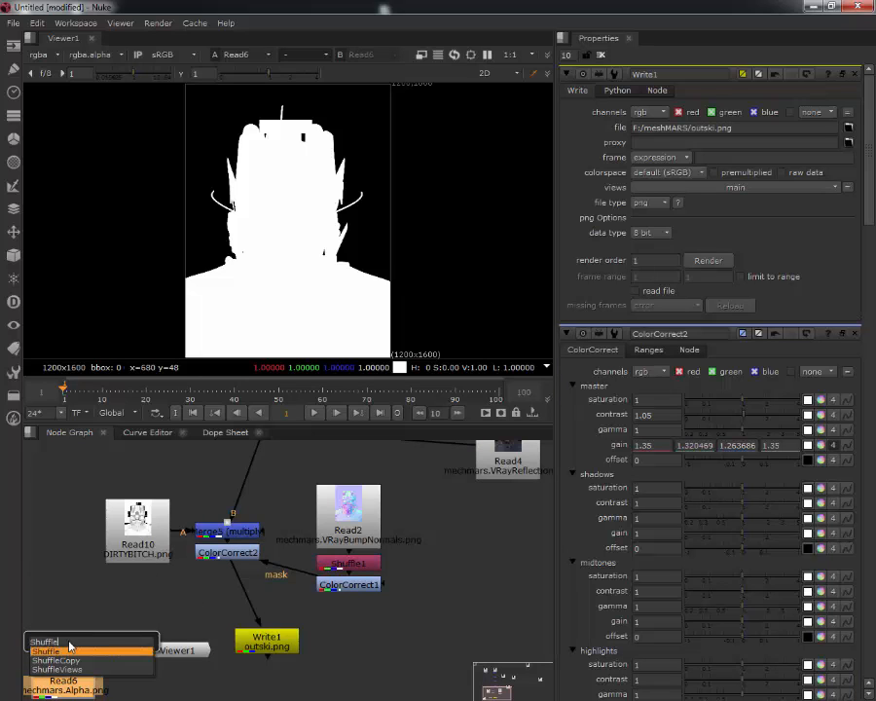
pyautogui.press('Return')
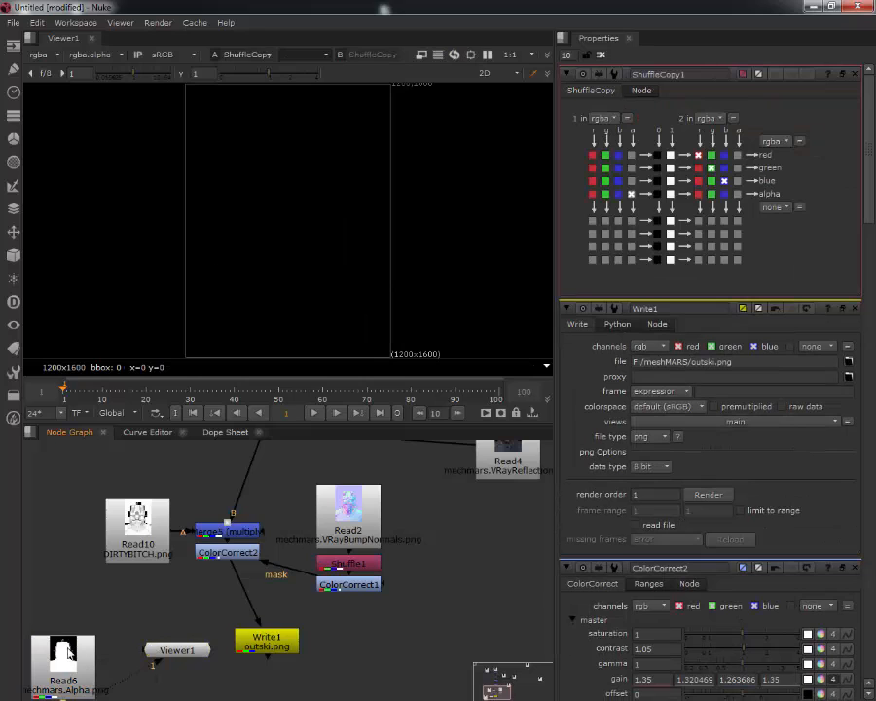
pyautogui.moveTo(64, 685); pyautogui.dragTo(70, 625)
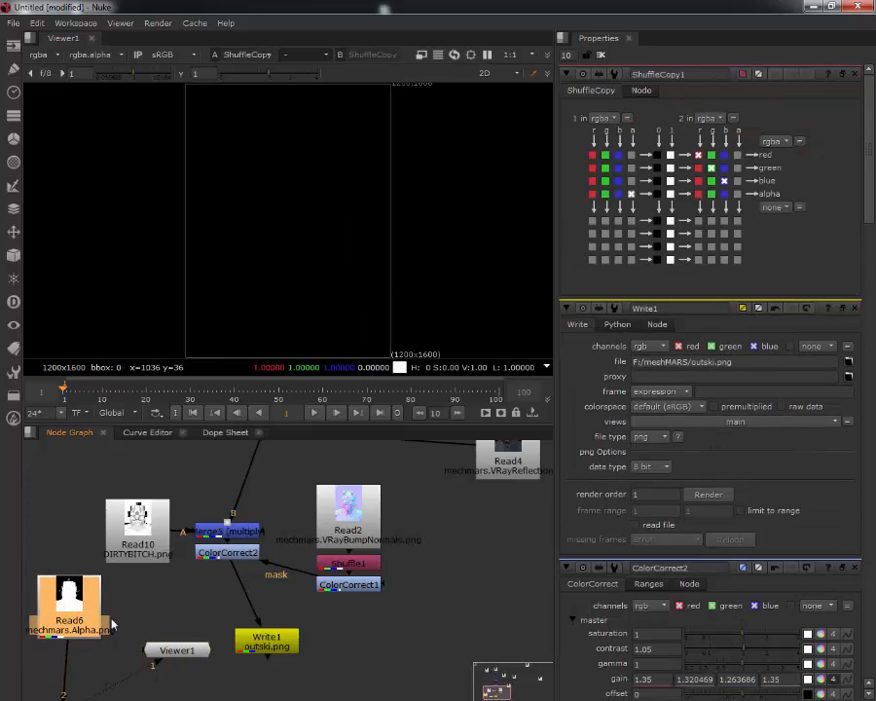
pyautogui.click(630, 155)
pyautogui.click(631, 168)
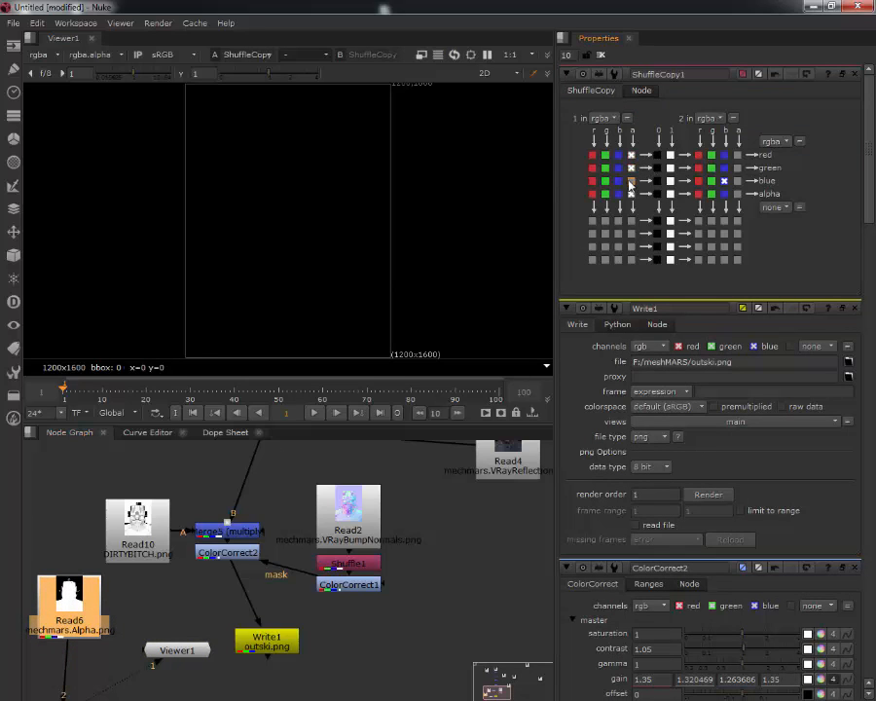
pyautogui.click(631, 180)
pyautogui.click(698, 155)
pyautogui.click(711, 168)
pyautogui.click(724, 180)
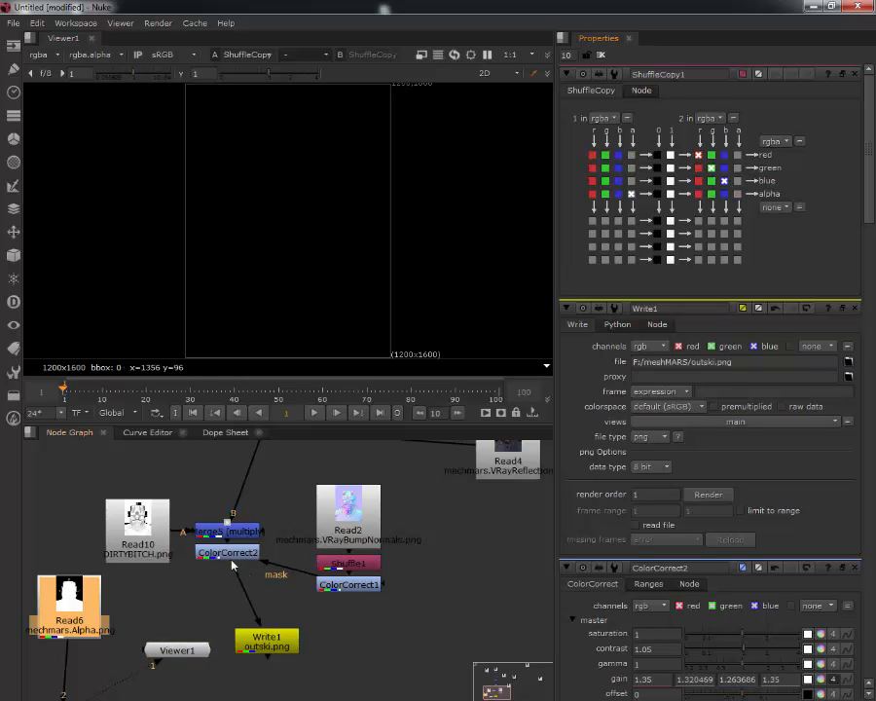
# Step: Connect the ShuffleCopy node's free input to ColorCorrect2
pyautogui.moveTo(86, 694); pyautogui.dragTo(124, 612, button='middle')
pyautogui.moveTo(85, 613); pyautogui.dragTo(261, 475)
pyautogui.click(102, 631)
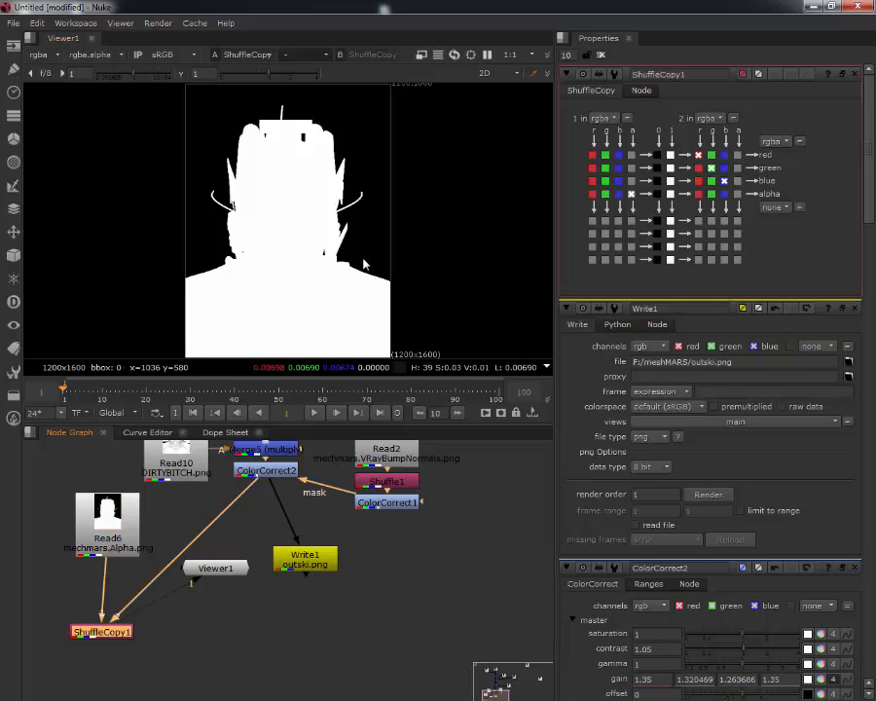
# Step: Compare the alpha channel and full color of the ShuffleCopy output in the viewer
pyautogui.press('a')
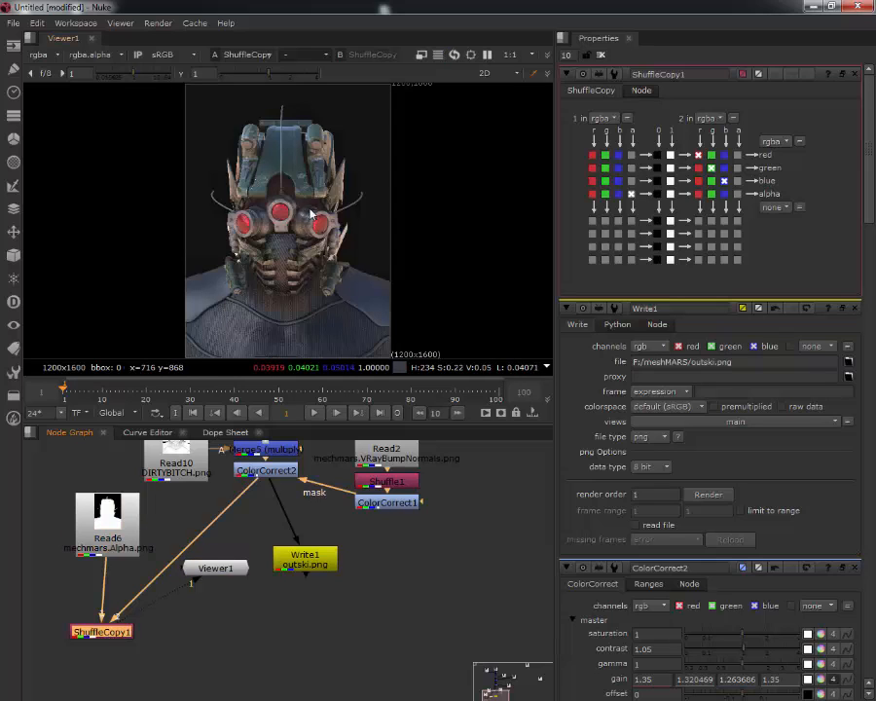
pyautogui.press('a')
pyautogui.press('a')
pyautogui.press('a')
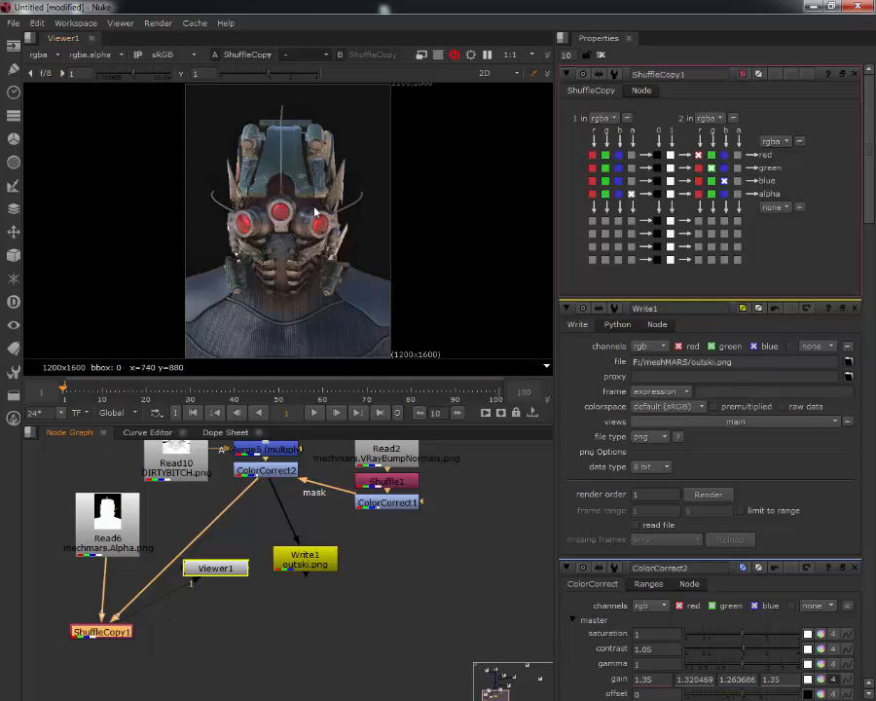
pyautogui.press('a')
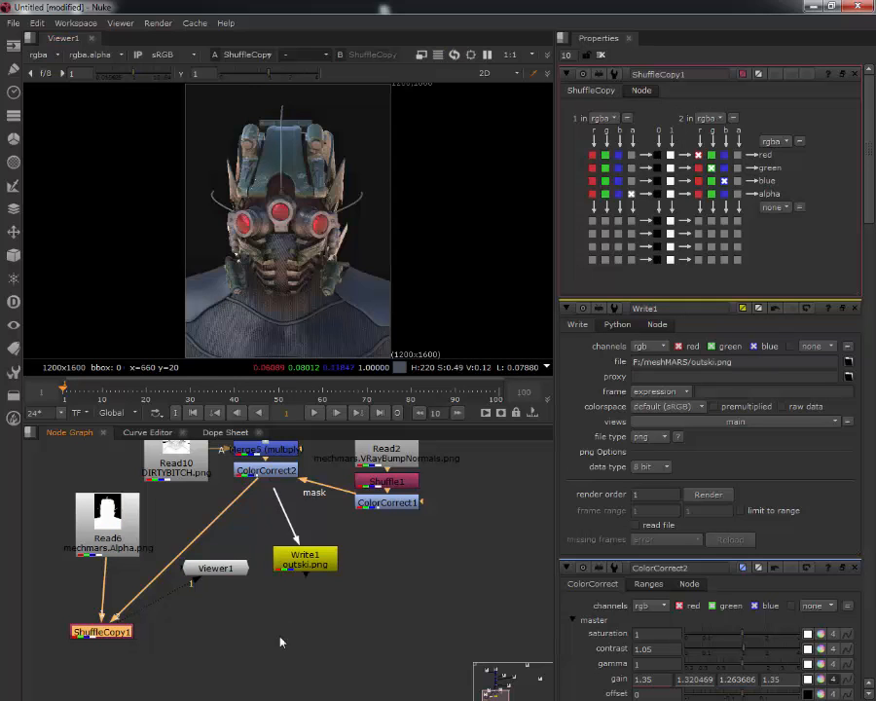
# Step: Insert the ShuffleCopy node between ColorCorrect2 and the Write node, moving the alpha Read node out of the way
pyautogui.moveTo(282, 572); pyautogui.dragTo(263, 608)
pyautogui.moveTo(107, 516); pyautogui.dragTo(68, 462)
pyautogui.moveTo(107, 631); pyautogui.dragTo(299, 553)
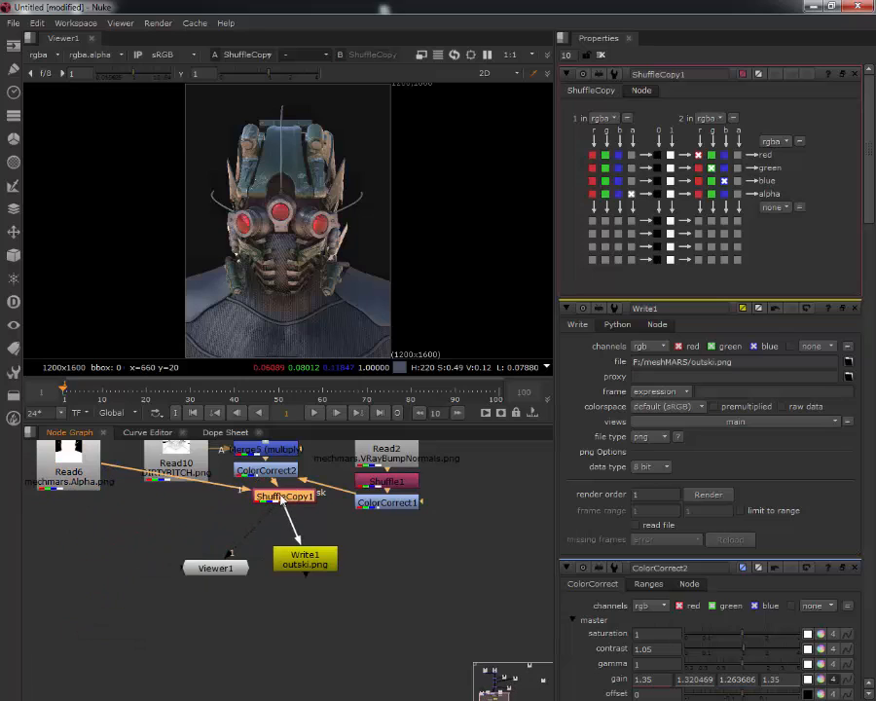
# Step: Render frame range 1-1 again from the Write node with continue on error enabled
pyautogui.doubleClick(299, 557)
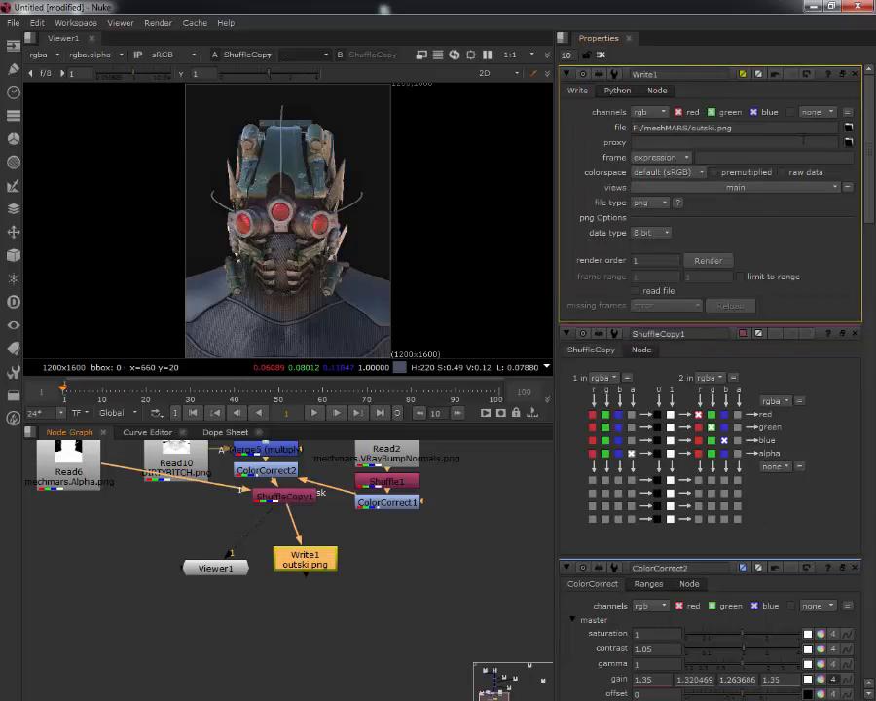
pyautogui.click(708, 261)
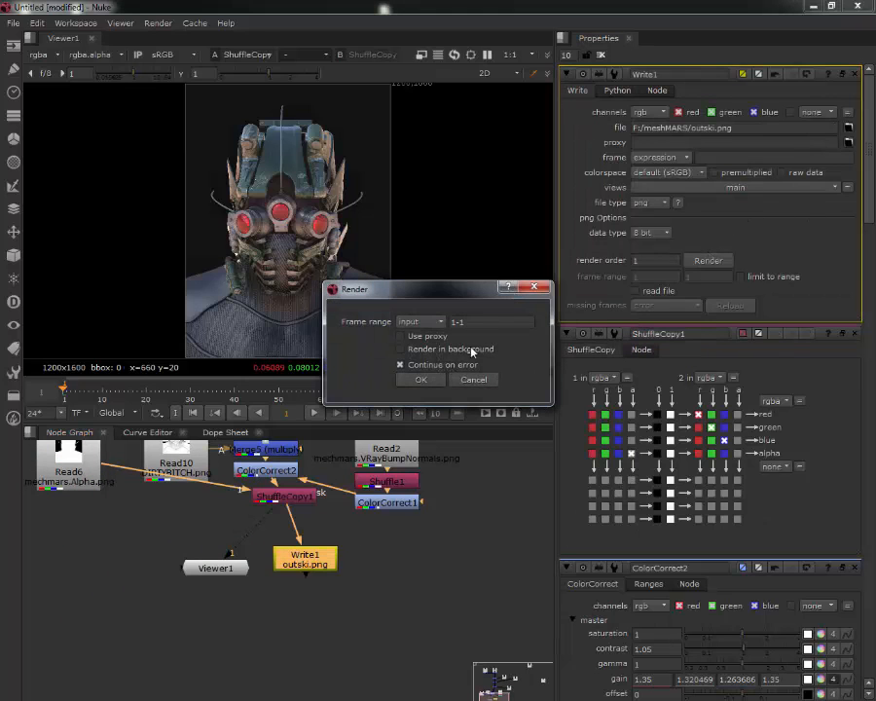
pyautogui.click(428, 382)
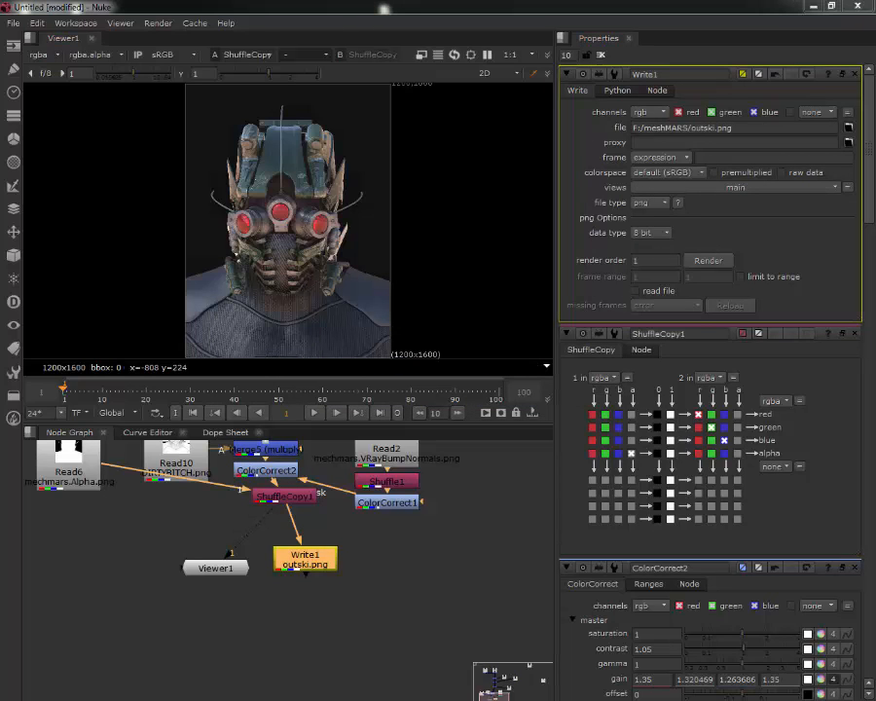
# Step: Open layers2.psd from the meshMARS folder in Photoshop and clear the other windows from view
pyautogui.moveTo(0, 131); pyautogui.dragTo(594, 155)
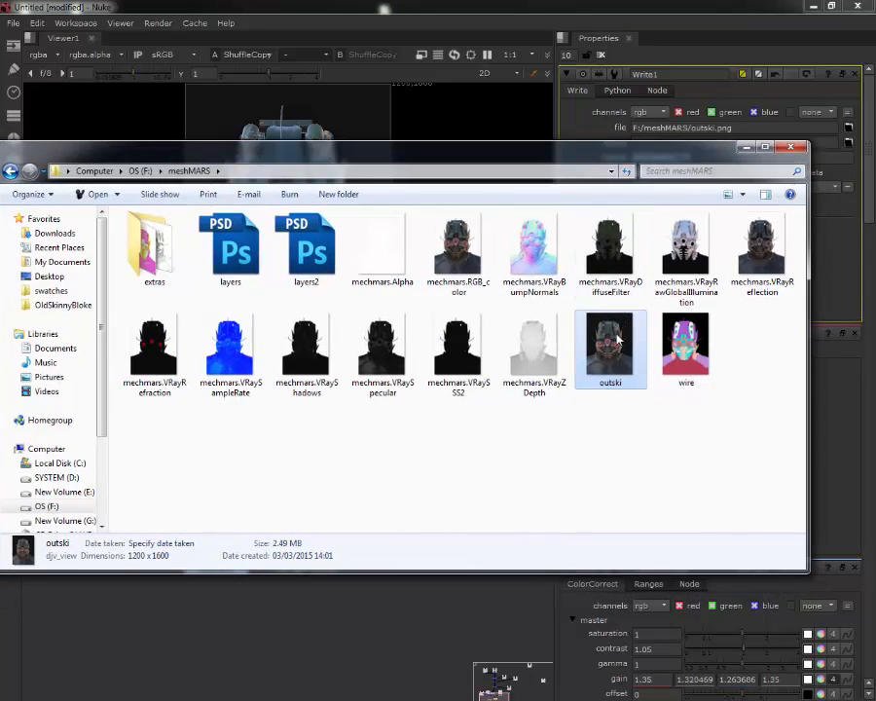
pyautogui.click(307, 249)
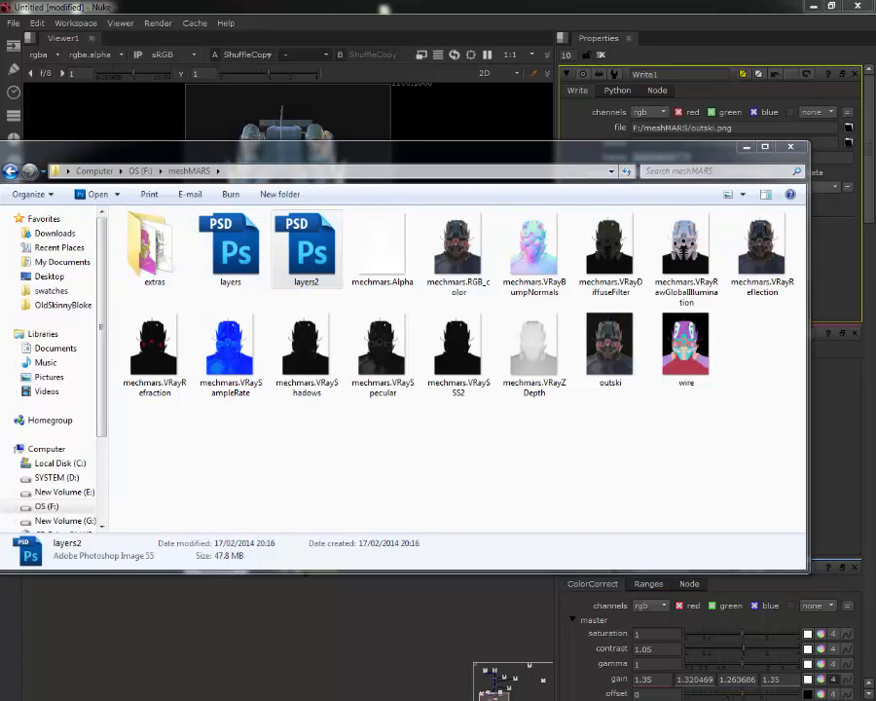
pyautogui.hotkey('alt', 'Tab')
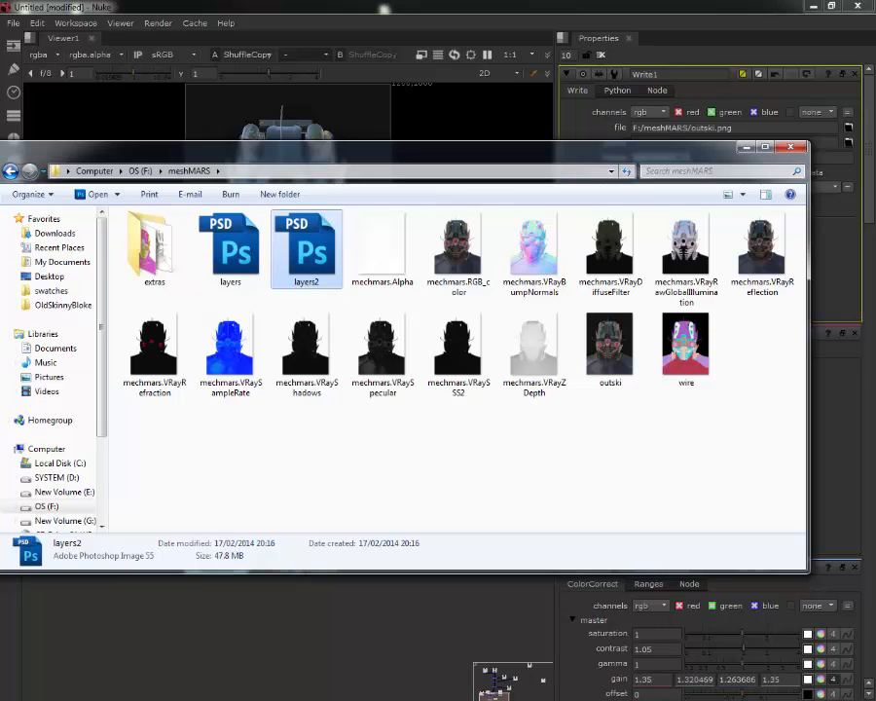
pyautogui.hotkey('alt', 'Tab')
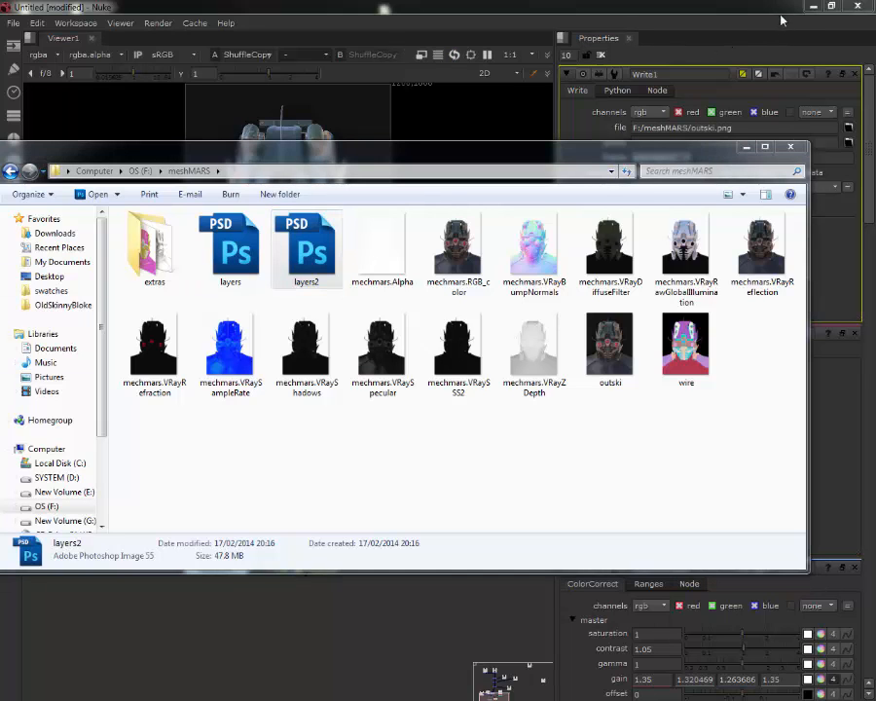
pyautogui.click(808, 8)
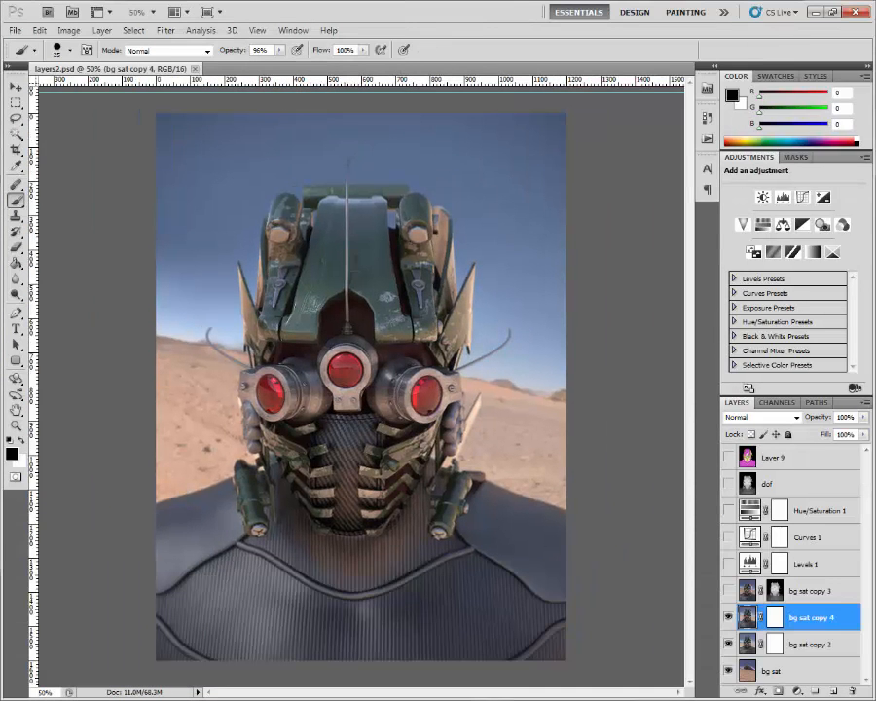
pyautogui.hotkey('alt', 'Tab')
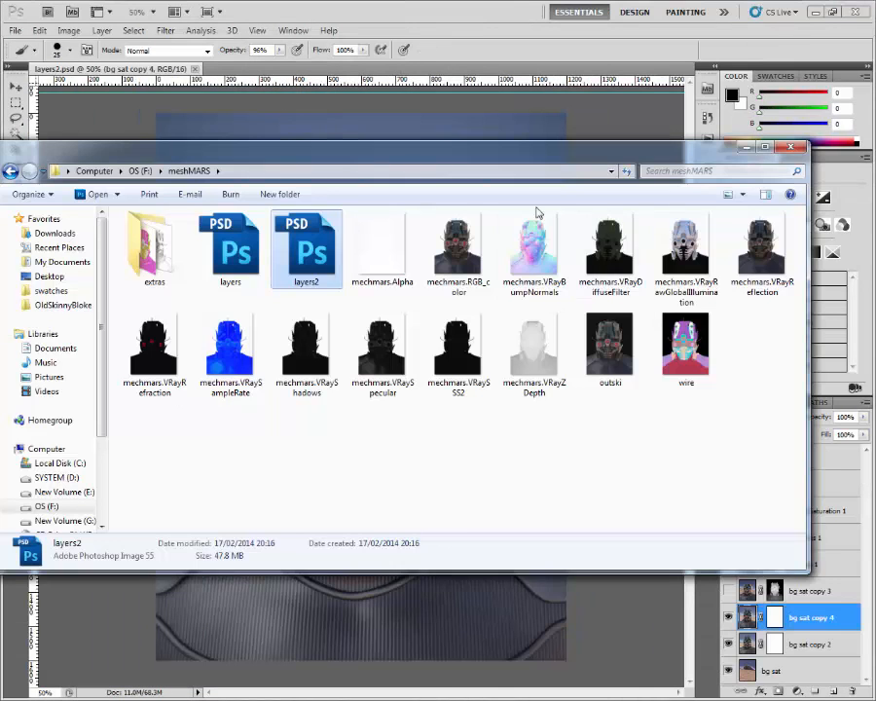
pyautogui.moveTo(537, 156); pyautogui.dragTo(0, 228)
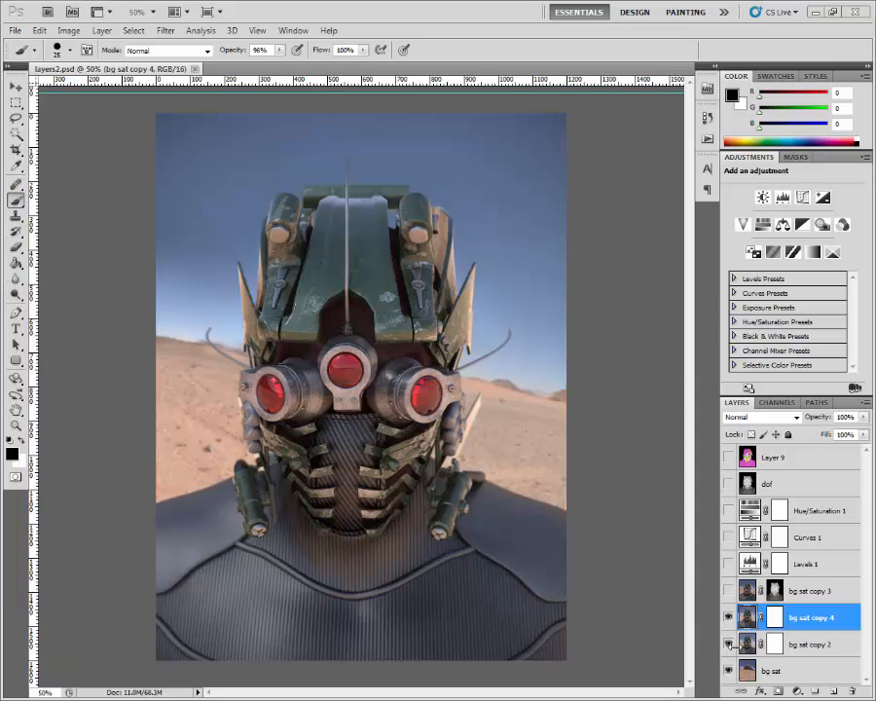
# Step: Hide the bg sat copy 4 and bg sat copy 2 layers and open outski.png as a separate document
pyautogui.click(728, 617)
pyautogui.click(728, 644)
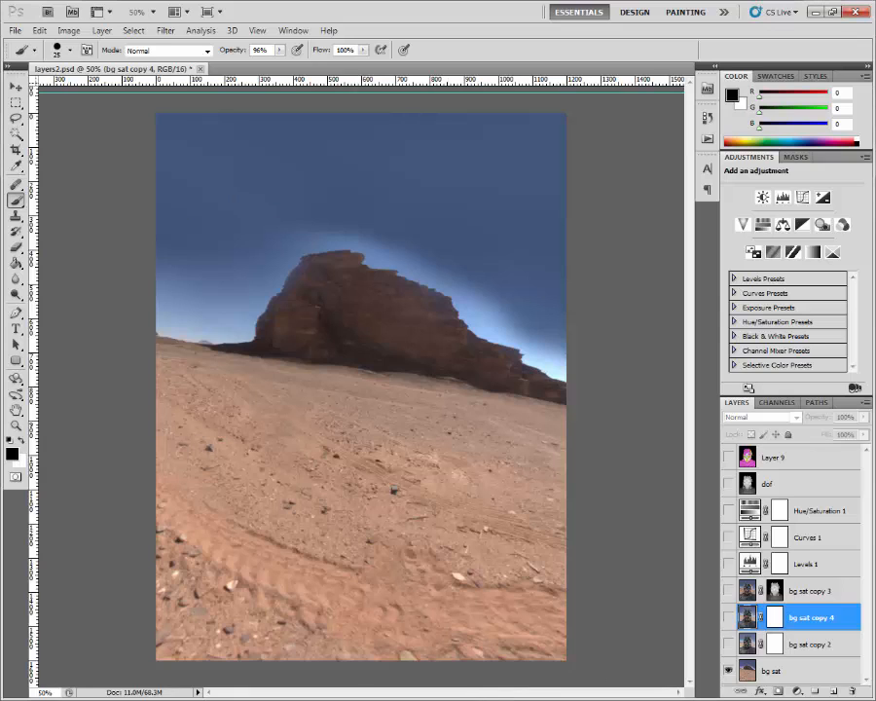
pyautogui.moveTo(0, 195); pyautogui.dragTo(271, 47)
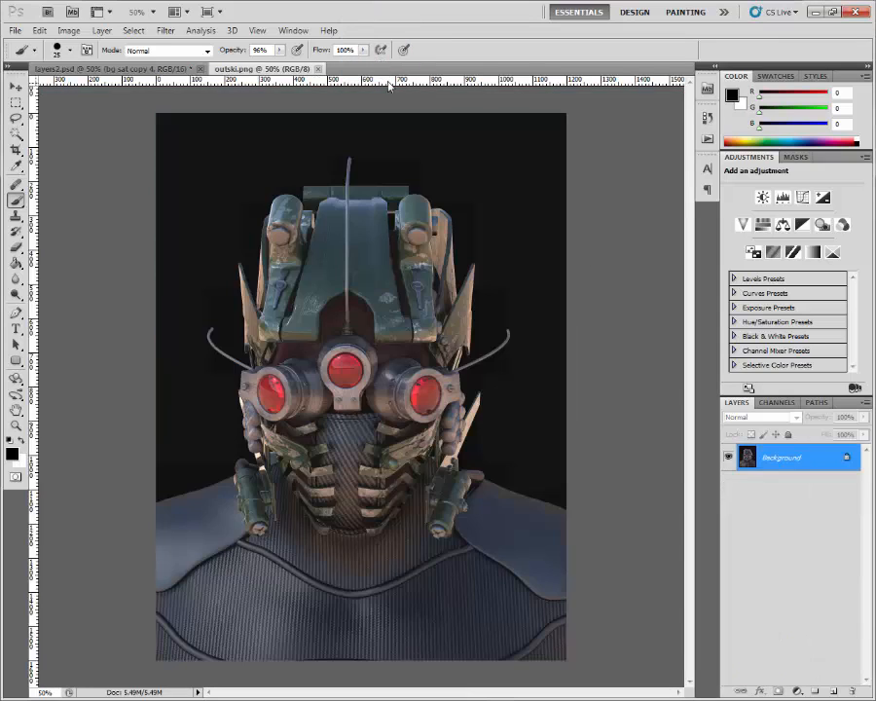
# Step: Inspect outski.png's channels and open mechmars.Alpha.png as a separate document
pyautogui.click(771, 403)
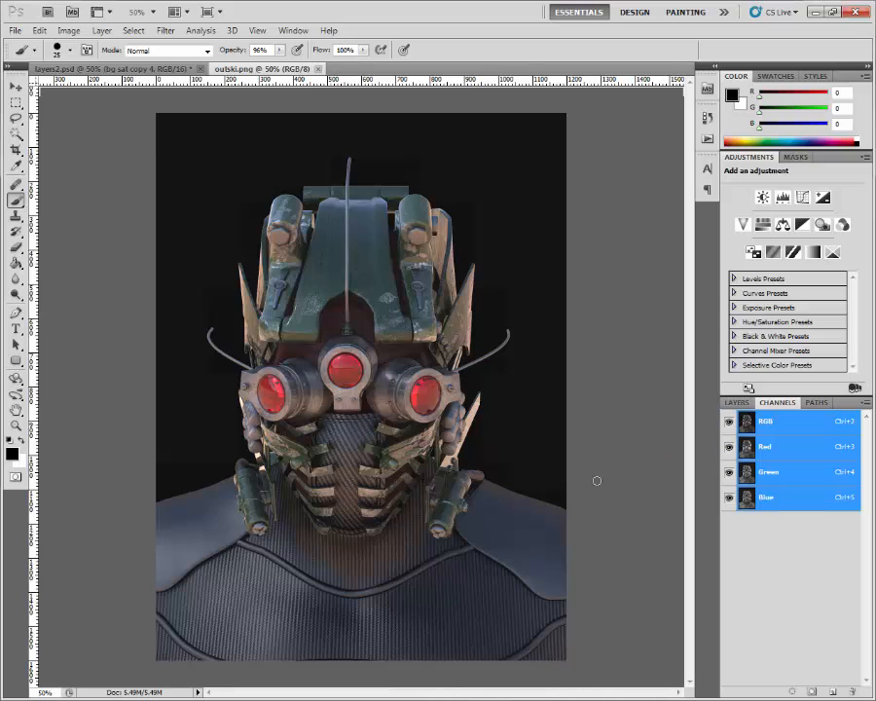
pyautogui.click(740, 404)
pyautogui.moveTo(463, 433); pyautogui.dragTo(750, 447)
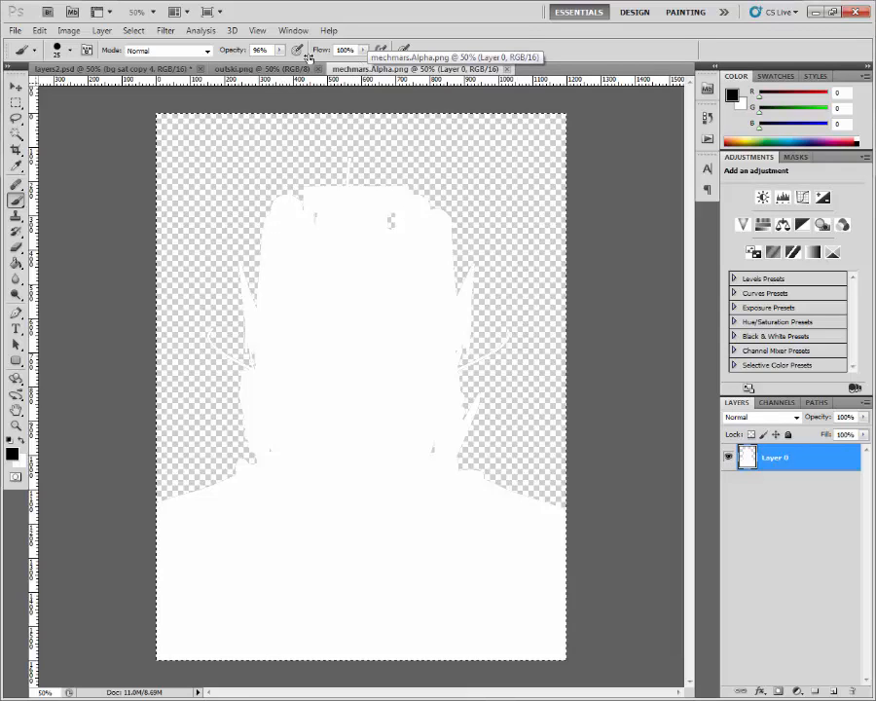
# Step: Paste the copied alpha silhouette into outski.png as a new layer, hide that layer and clear the selection
pyautogui.click(288, 69)
pyautogui.hotkey('ctrl', 'v')
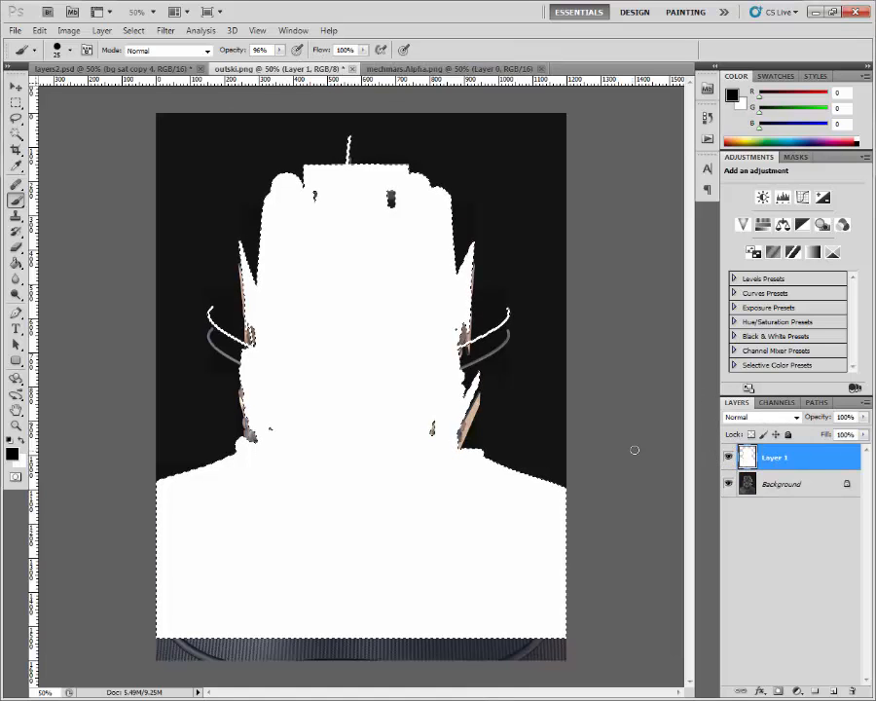
pyautogui.click(728, 457)
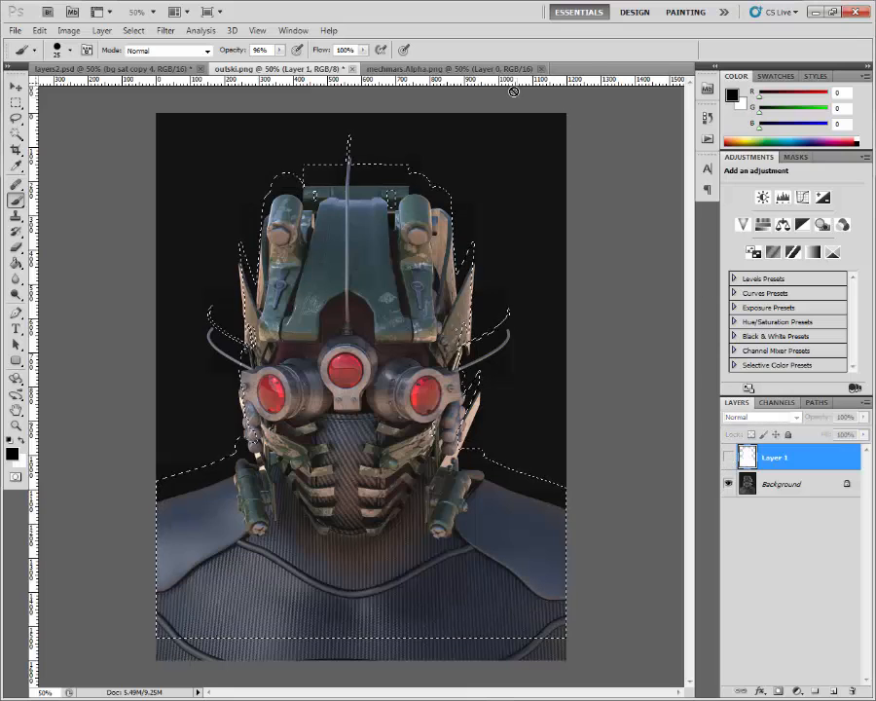
pyautogui.hotkey('ctrl', 'd')
# Step: Float mechmars.Alpha.png, copy its Layer 0 into outski.png despite the bit-depth difference, and close the alpha document
pyautogui.moveTo(455, 73); pyautogui.dragTo(20, 282)
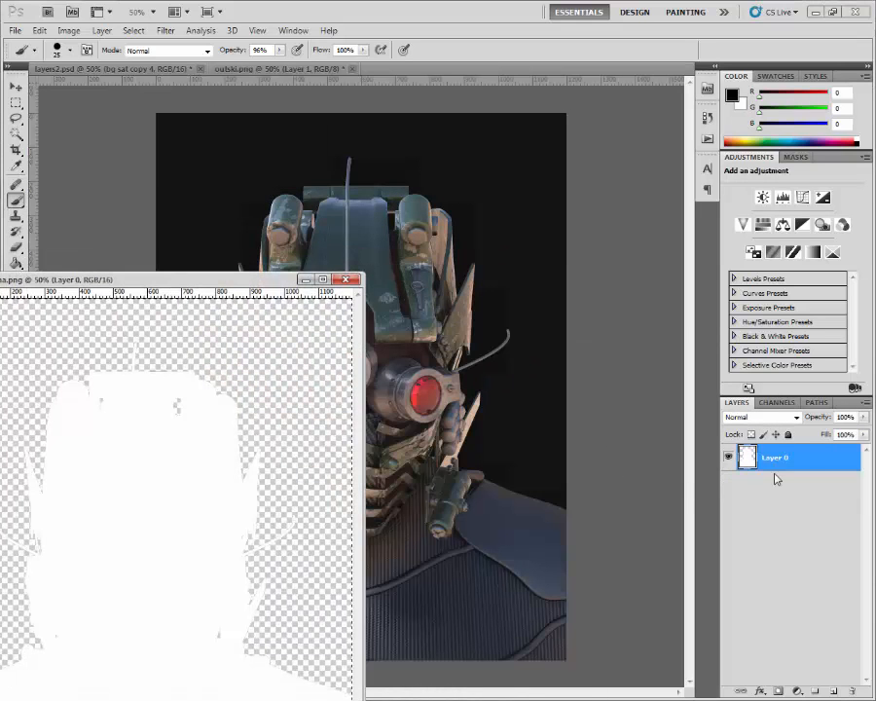
pyautogui.moveTo(751, 463); pyautogui.dragTo(408, 417)
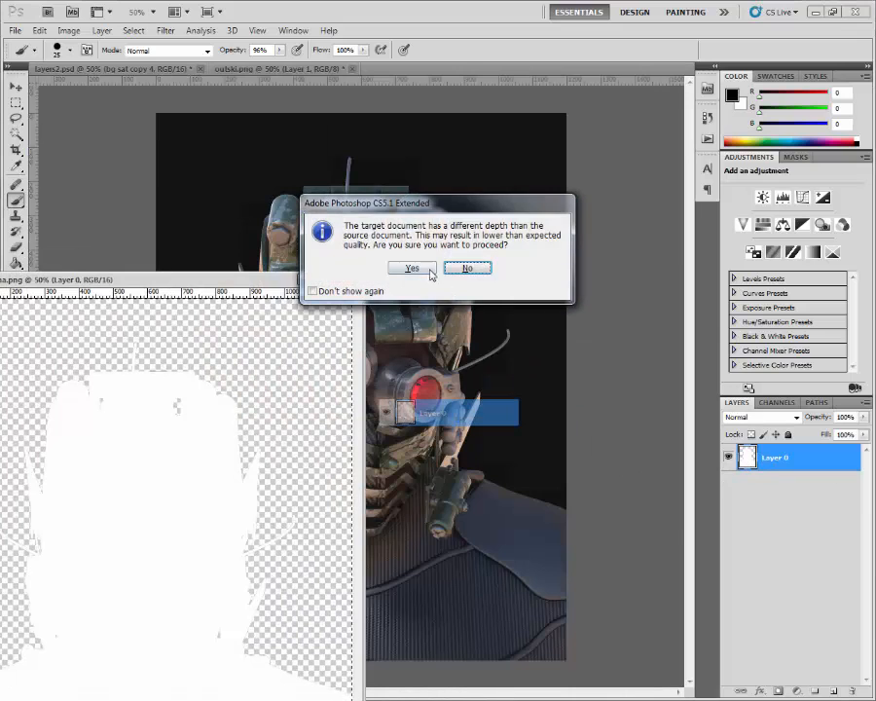
pyautogui.click(422, 269)
pyautogui.click(345, 281)
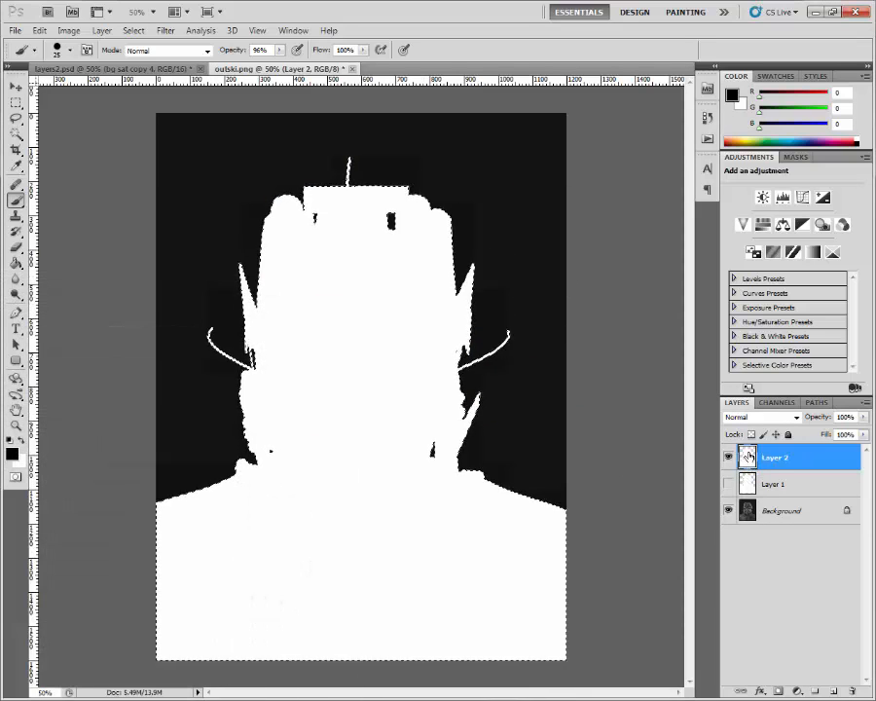
# Step: Save the Layer 2 silhouette selection as a new alpha channel in outski.png and display that channel alone
pyautogui.click(787, 407)
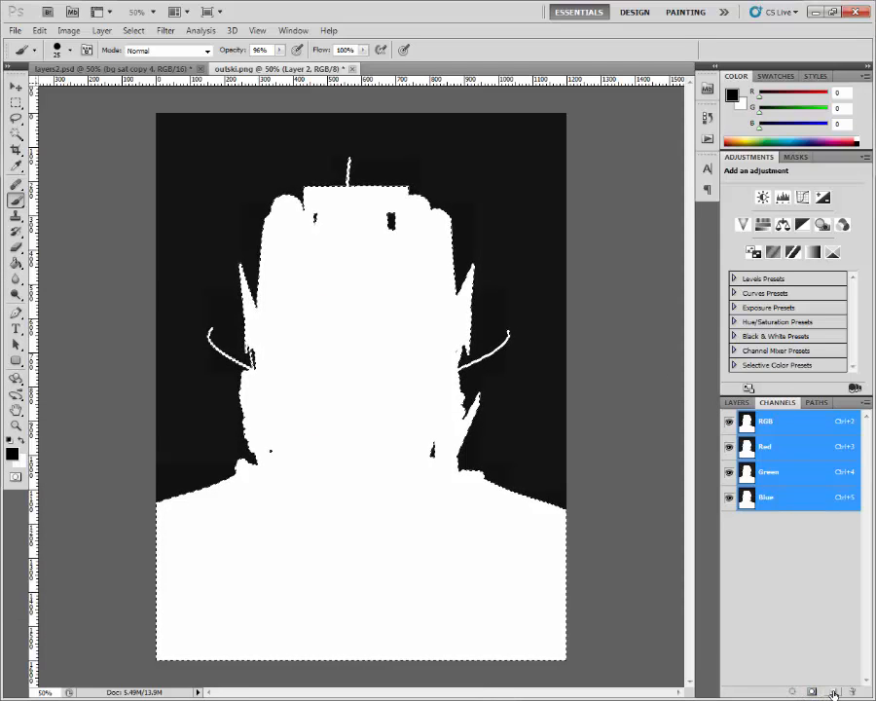
pyautogui.click(812, 691)
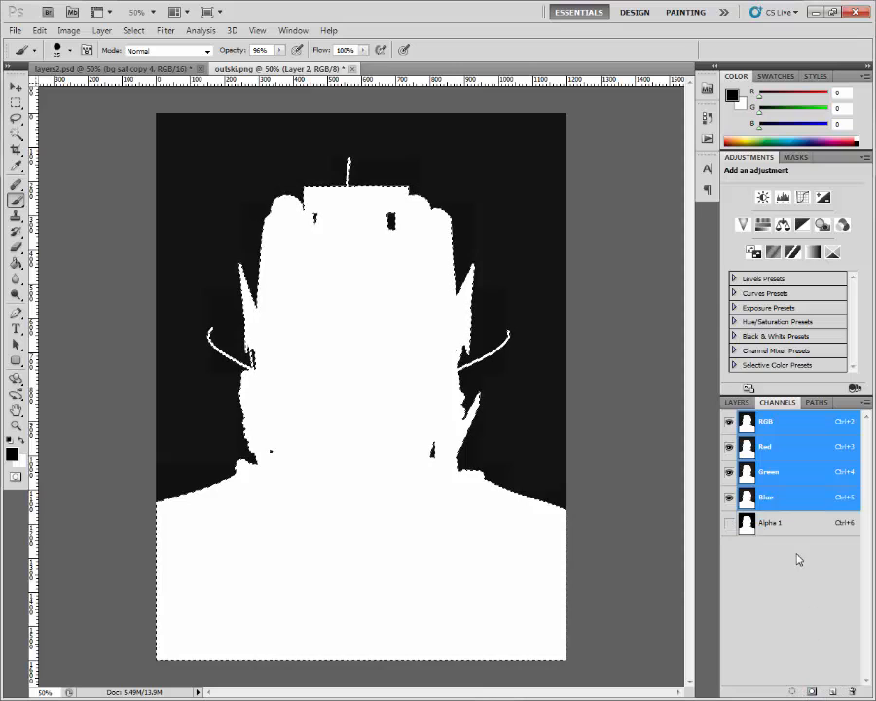
pyautogui.click(729, 524)
pyautogui.click(764, 523)
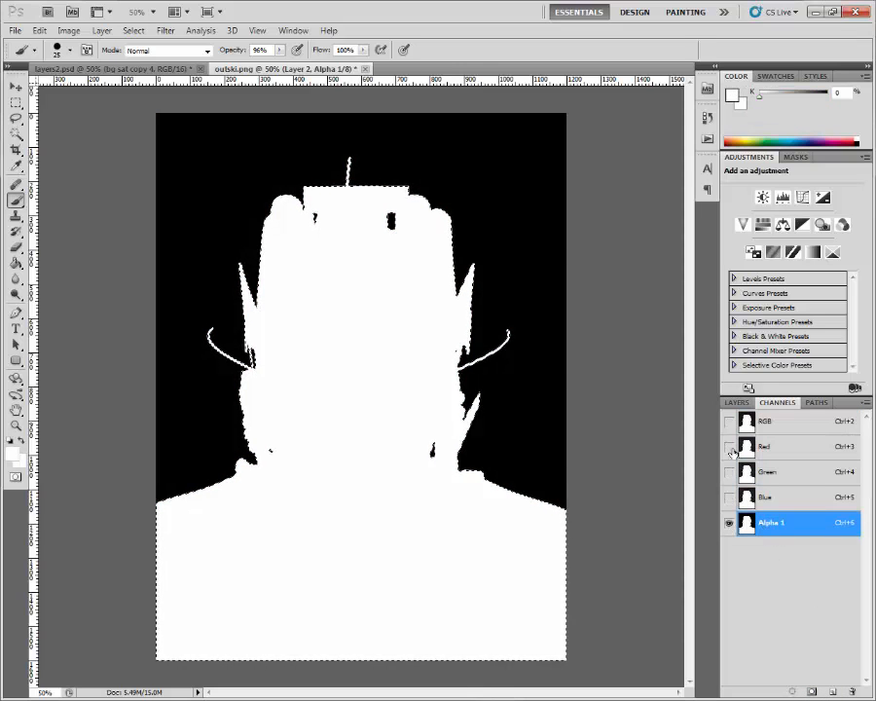
pyautogui.click(738, 402)
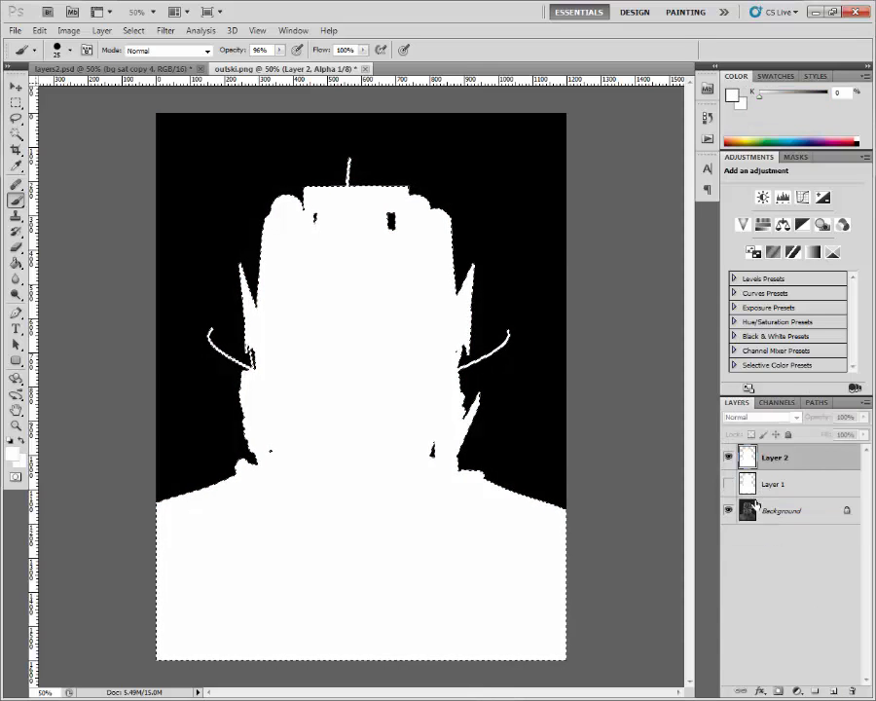
pyautogui.click(745, 511)
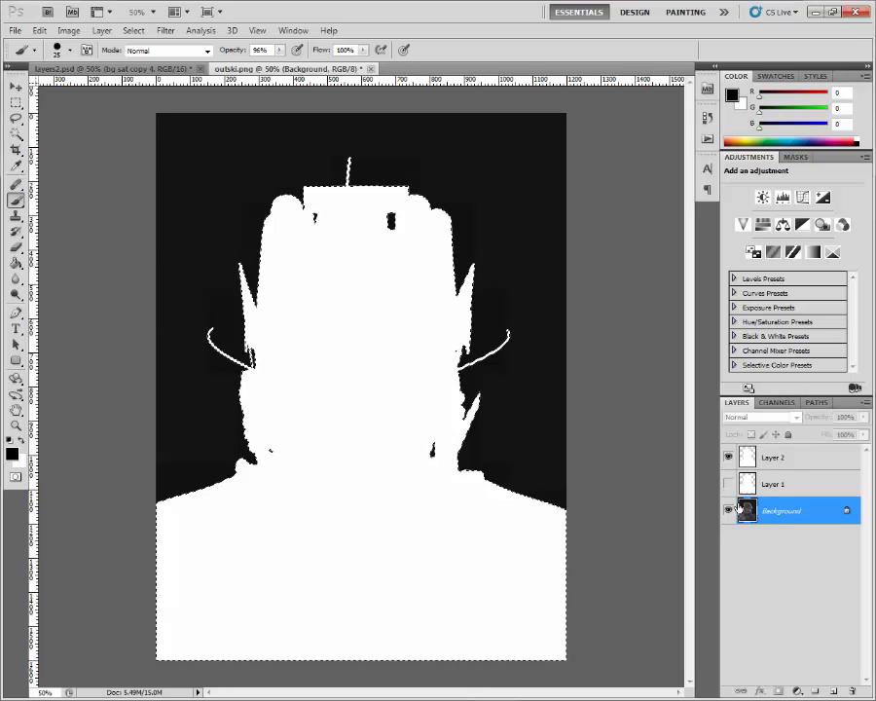
pyautogui.click(770, 465)
pyautogui.hotkey('ctrl', 'shift', 'e')
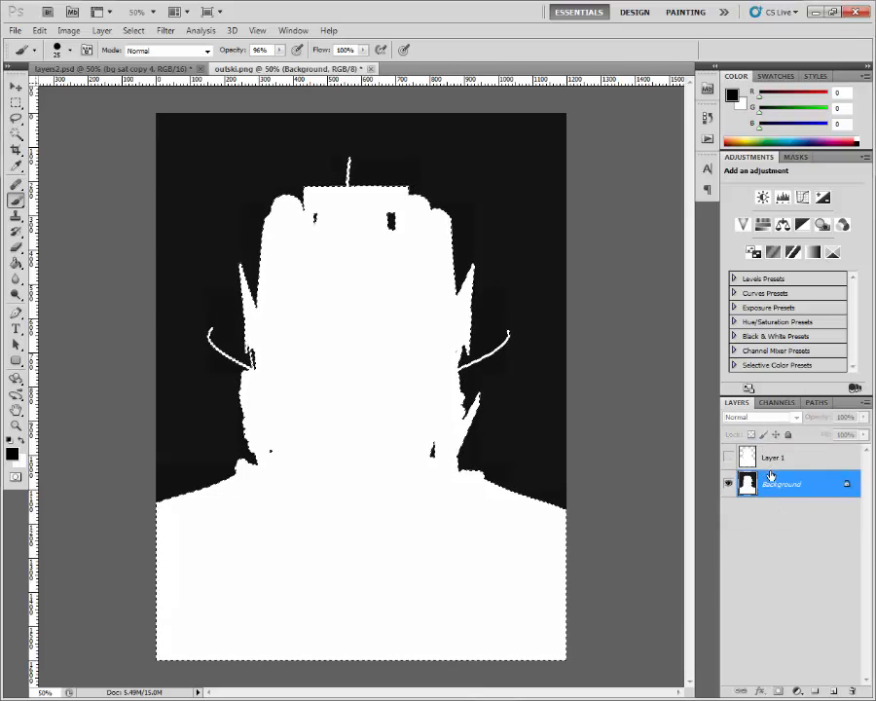
pyautogui.hotkey('ctrl', 'z')
# Step: Hide Layer 2 in outski.png and copy its Background layer into the floated layers2.psd, accepting the bit-depth difference
pyautogui.click(729, 458)
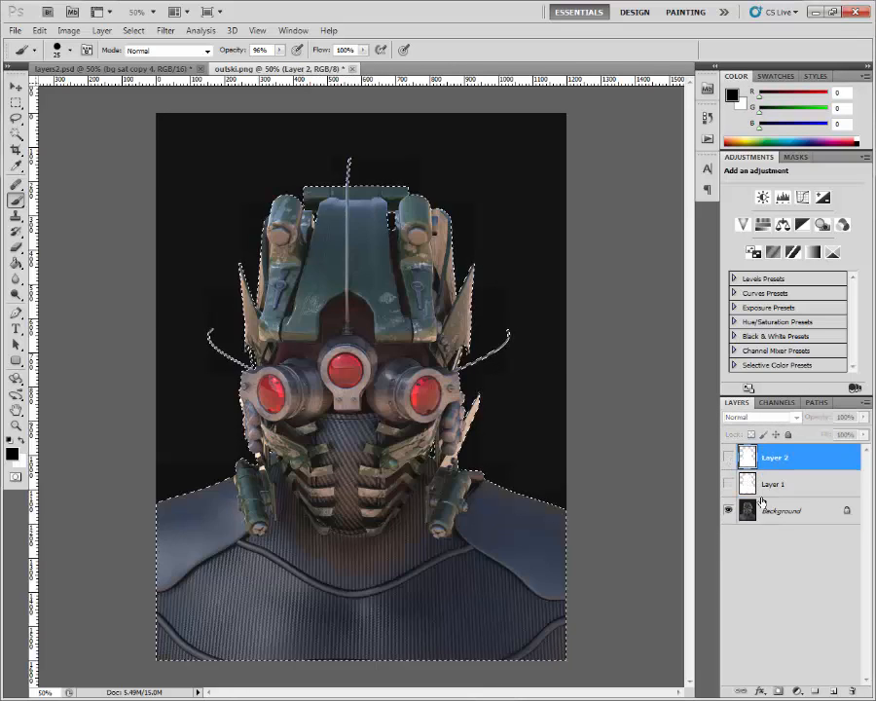
pyautogui.click(767, 512)
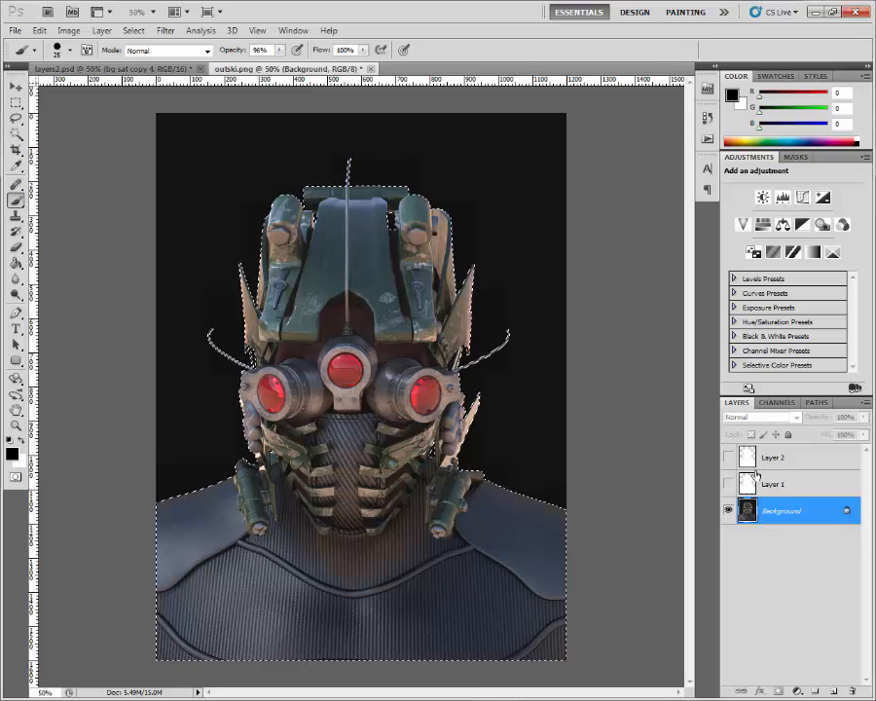
pyautogui.click(777, 402)
pyautogui.click(737, 402)
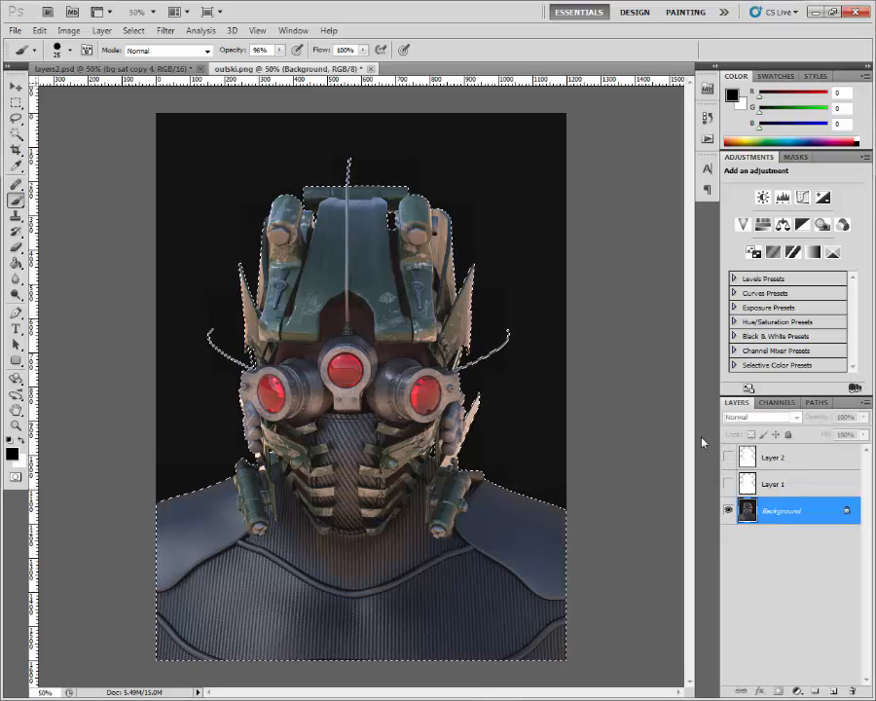
pyautogui.moveTo(183, 72); pyautogui.dragTo(181, 173)
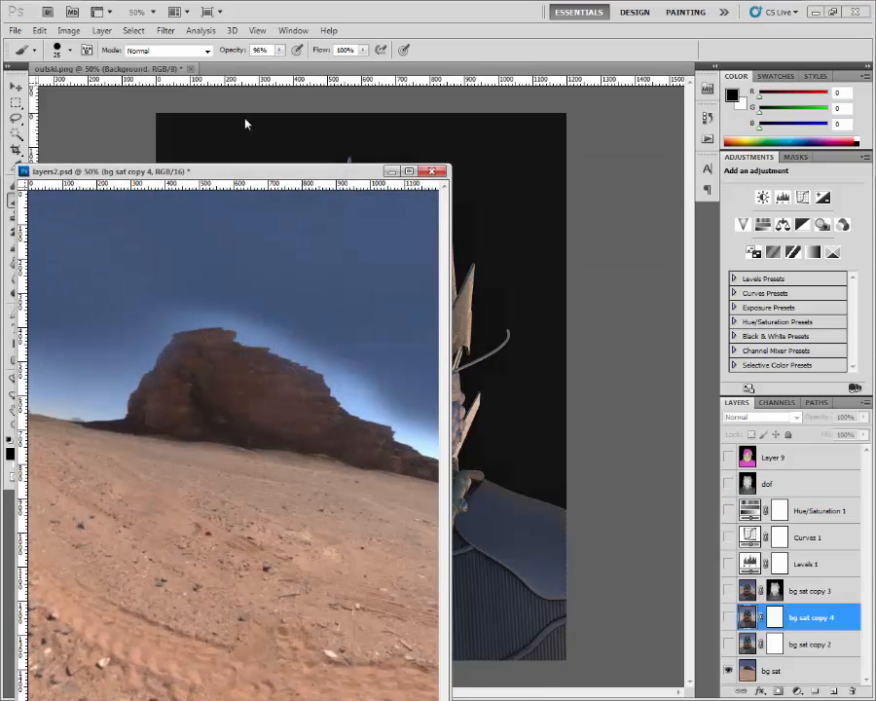
pyautogui.moveTo(171, 74); pyautogui.dragTo(659, 479)
pyautogui.moveTo(772, 491); pyautogui.dragTo(188, 479)
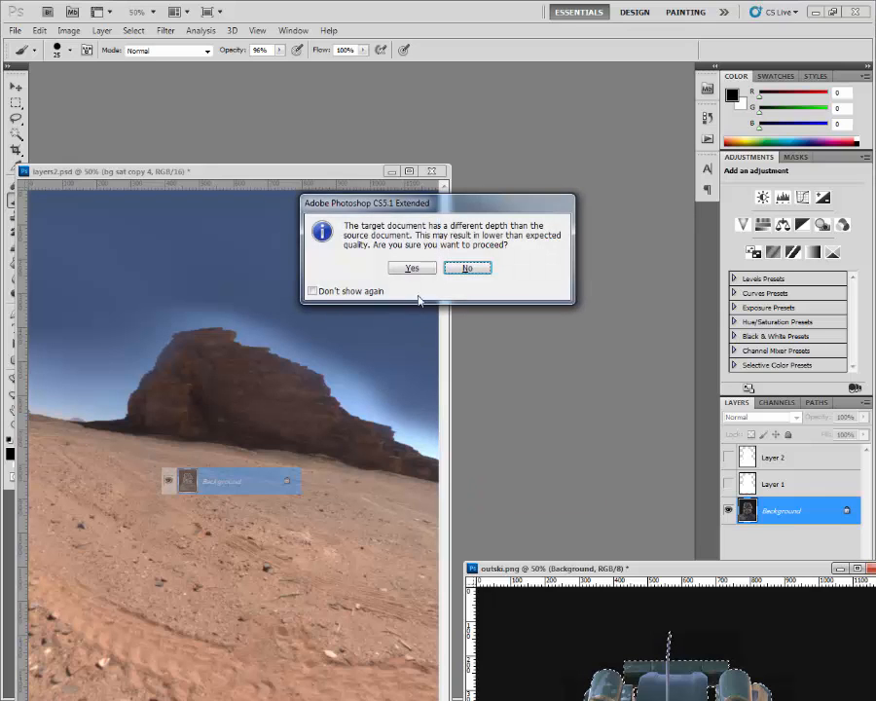
pyautogui.click(412, 268)
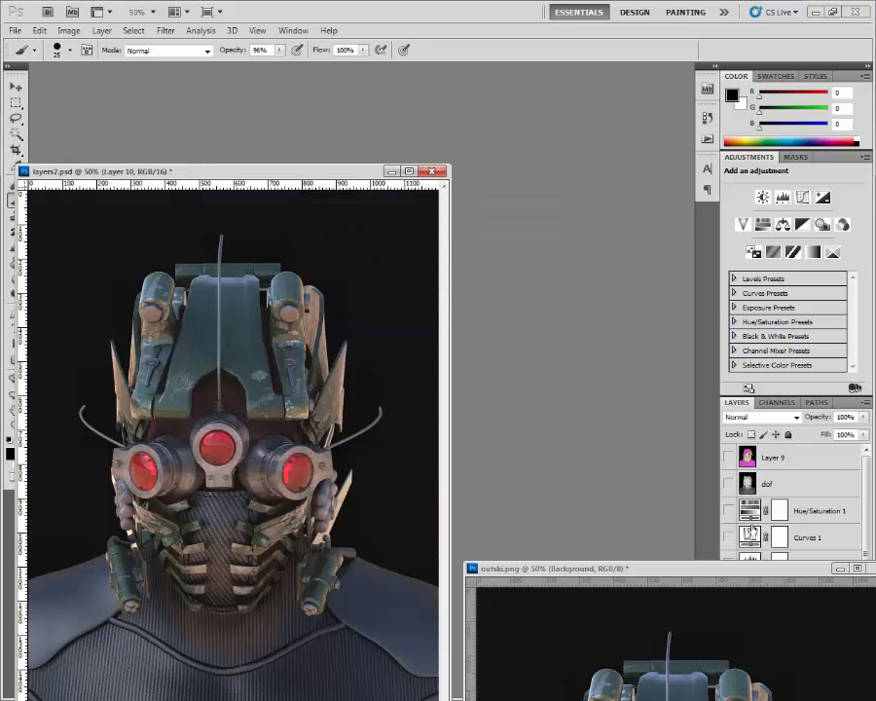
# Step: Show Layer 2 in outski.png and copy that silhouette layer into layers2.psd, accepting the bit-depth difference
pyautogui.moveTo(739, 571); pyautogui.dragTo(556, 393)
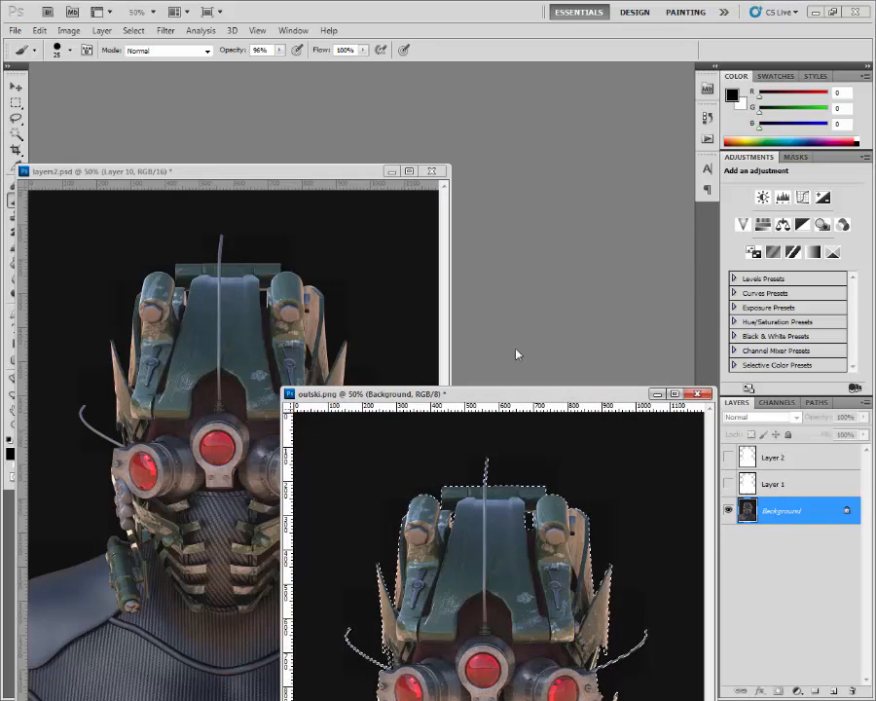
pyautogui.click(728, 456)
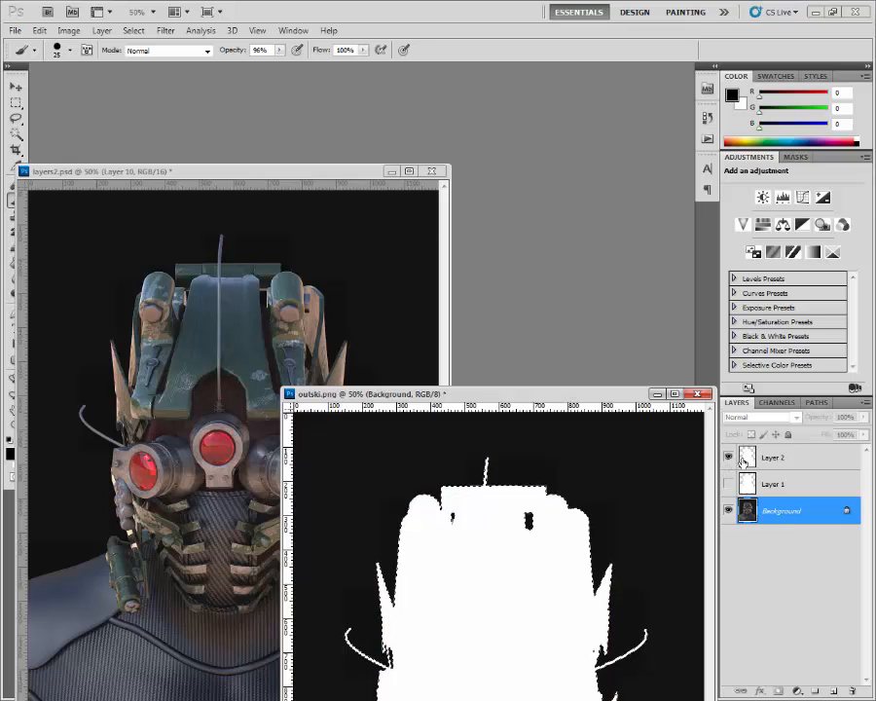
pyautogui.moveTo(774, 457); pyautogui.dragTo(148, 380)
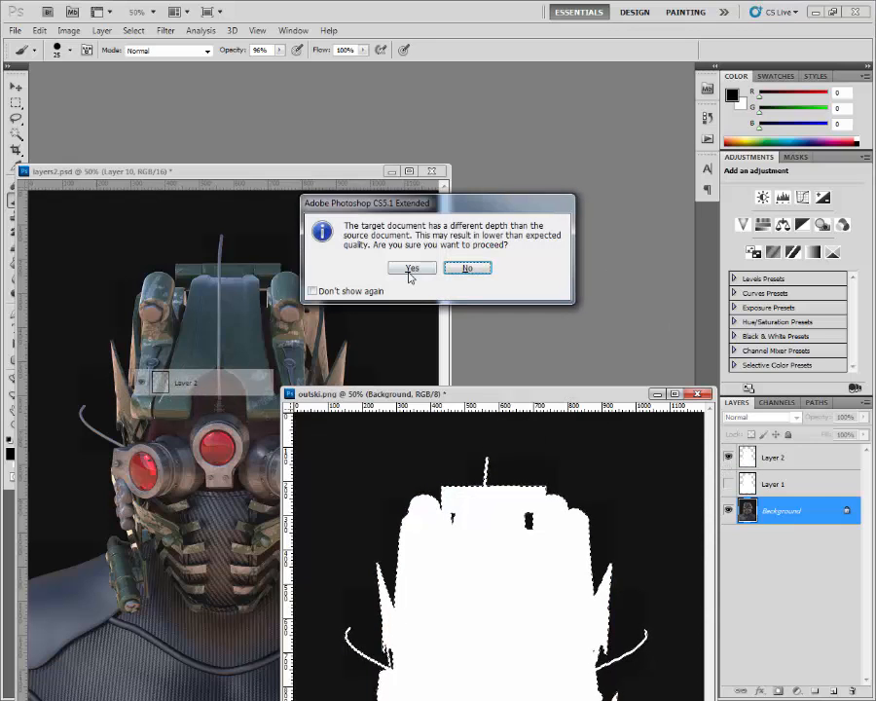
pyautogui.click(408, 270)
# Step: Close outski.png without saving and dock the layers2.psd document back into the workspace
pyautogui.click(697, 394)
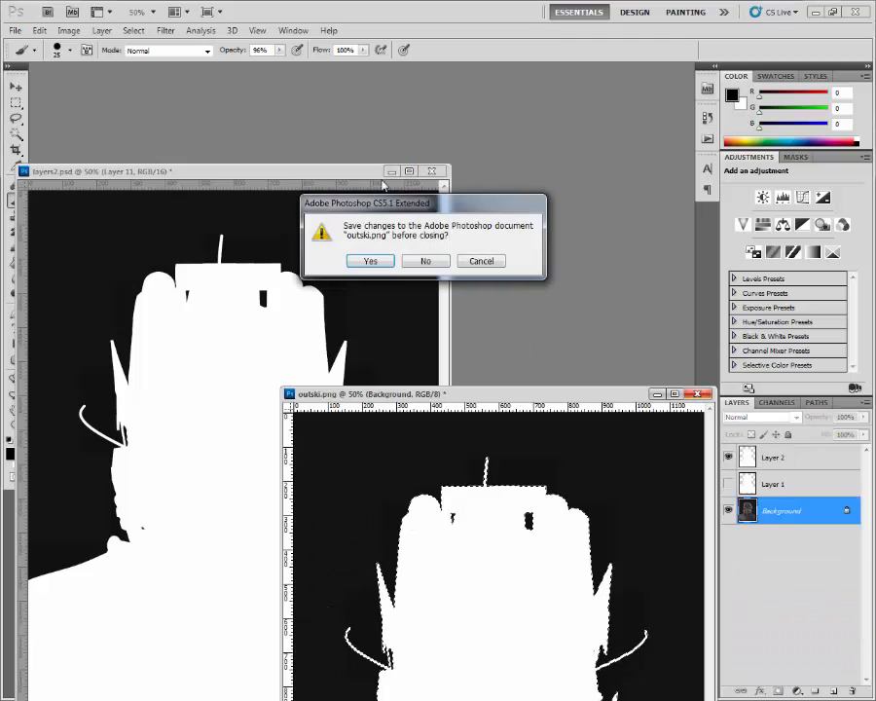
pyautogui.click(425, 260)
pyautogui.press('Tab')
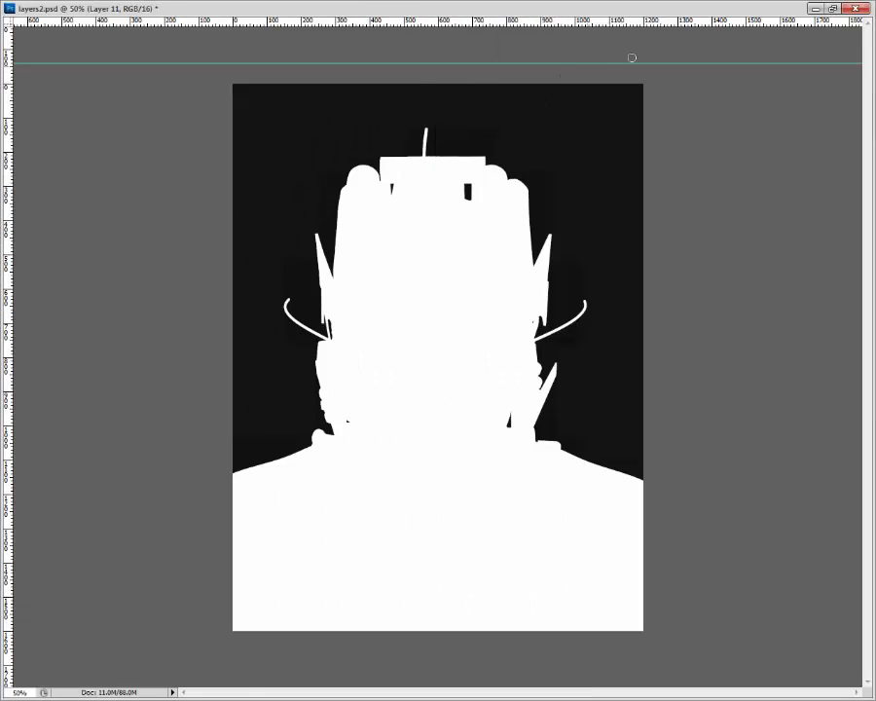
pyautogui.press('Tab')
pyautogui.moveTo(222, 173); pyautogui.dragTo(280, 72)
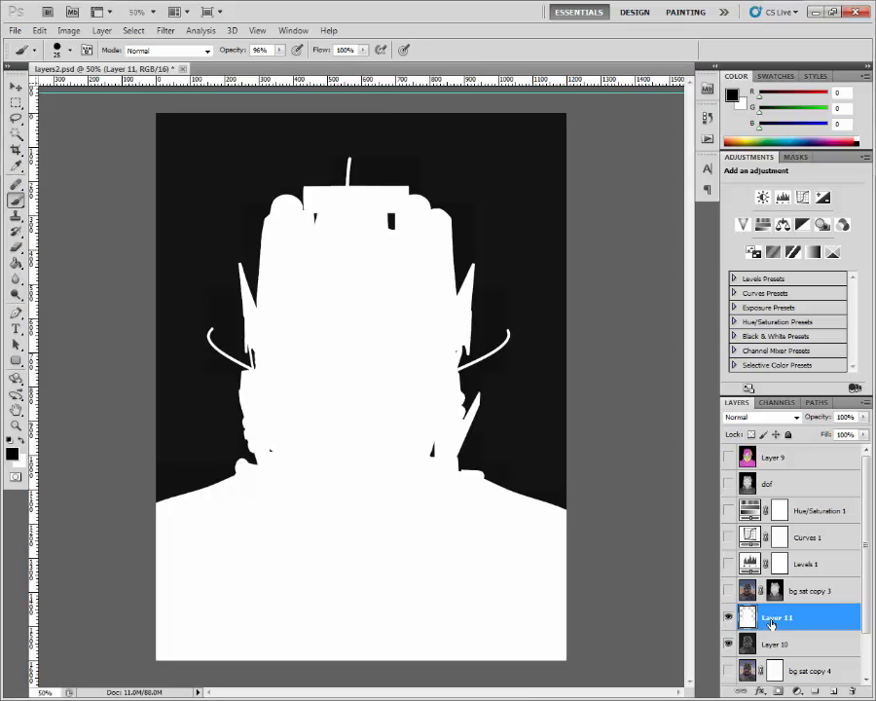
# Step: Load Layer 11's silhouette as a selection, add it as a layer mask on Layer 10, and hide Layer 11
pyautogui.keyDown('ctrl'); pyautogui.click(751, 620); pyautogui.keyUp('ctrl')
pyautogui.click(774, 644)
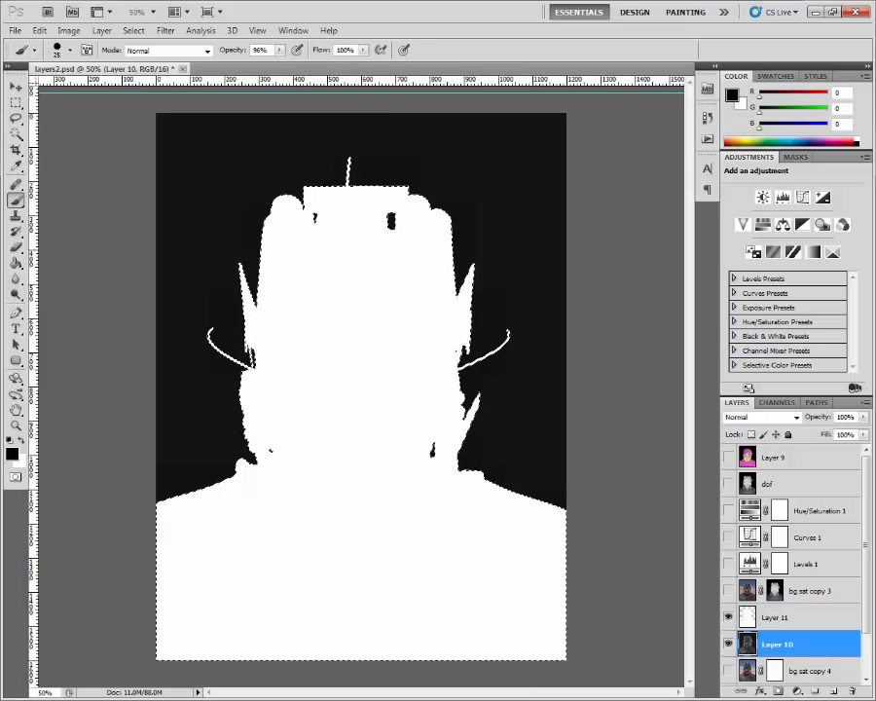
pyautogui.click(780, 691)
pyautogui.click(730, 620)
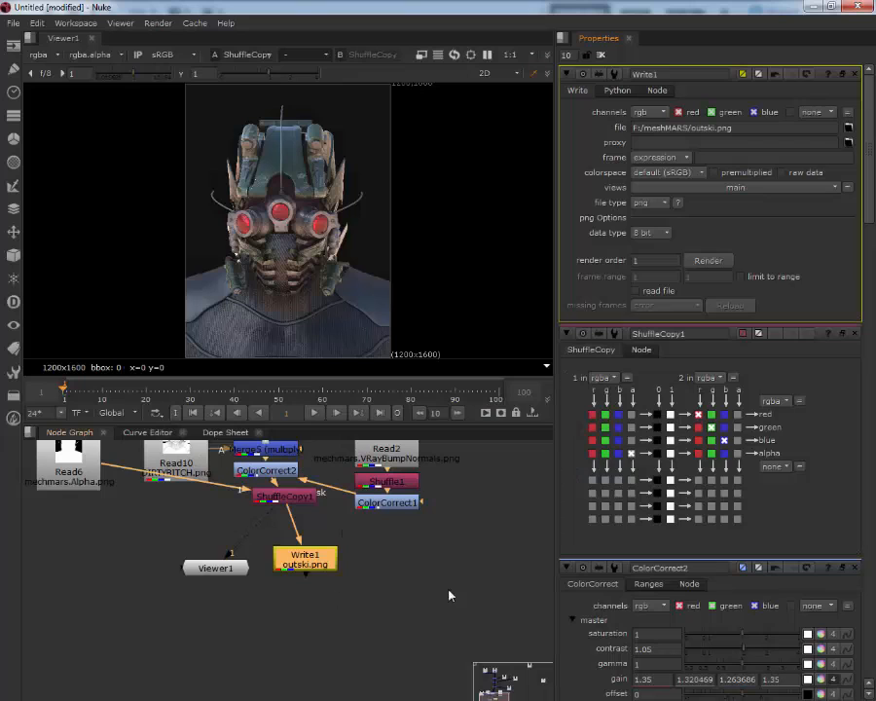
# Step: Switch to Nuke, move the extras.VRayZDepth.png Read node closer to the main node tree and show it in the viewer
pyautogui.scroll(-3, 459, 572)
pyautogui.moveTo(467, 555); pyautogui.dragTo(300, 592, button='middle')
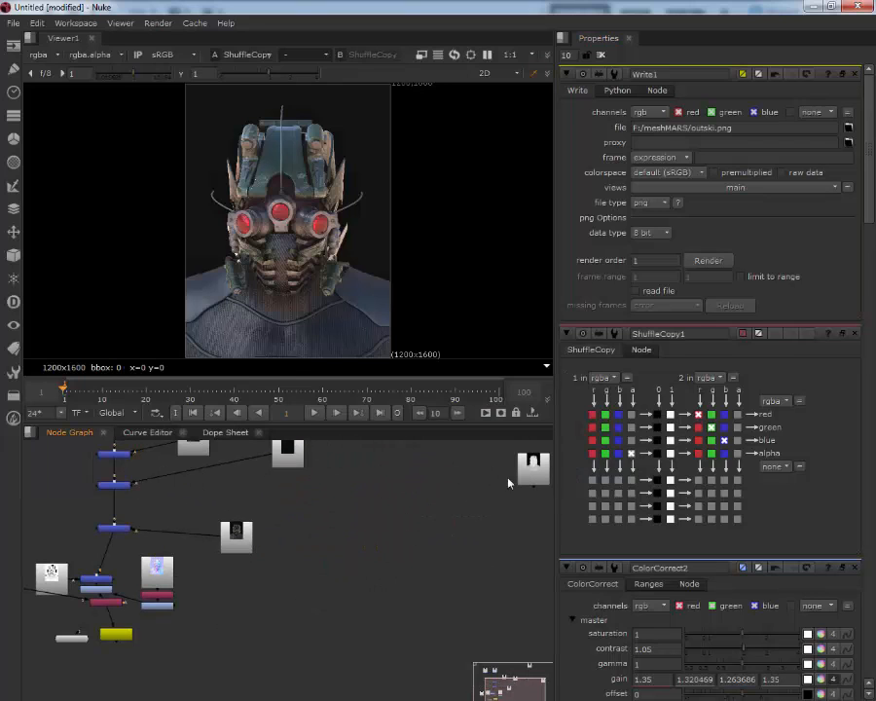
pyautogui.moveTo(526, 477); pyautogui.dragTo(319, 590)
pyautogui.scroll(5, 318, 589)
pyautogui.moveTo(352, 578); pyautogui.dragTo(427, 538, button='middle')
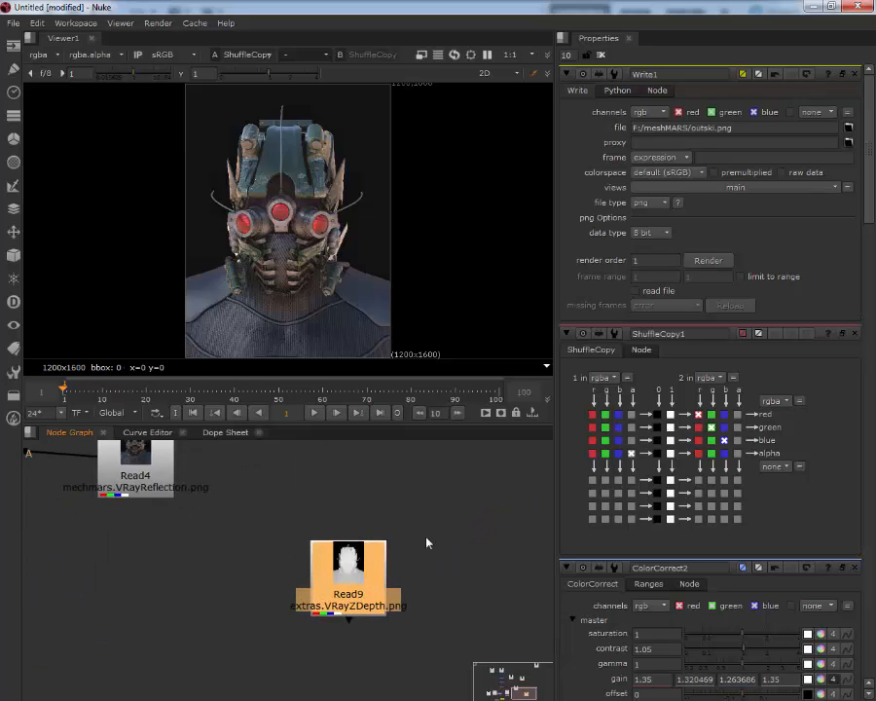
pyautogui.press('1')
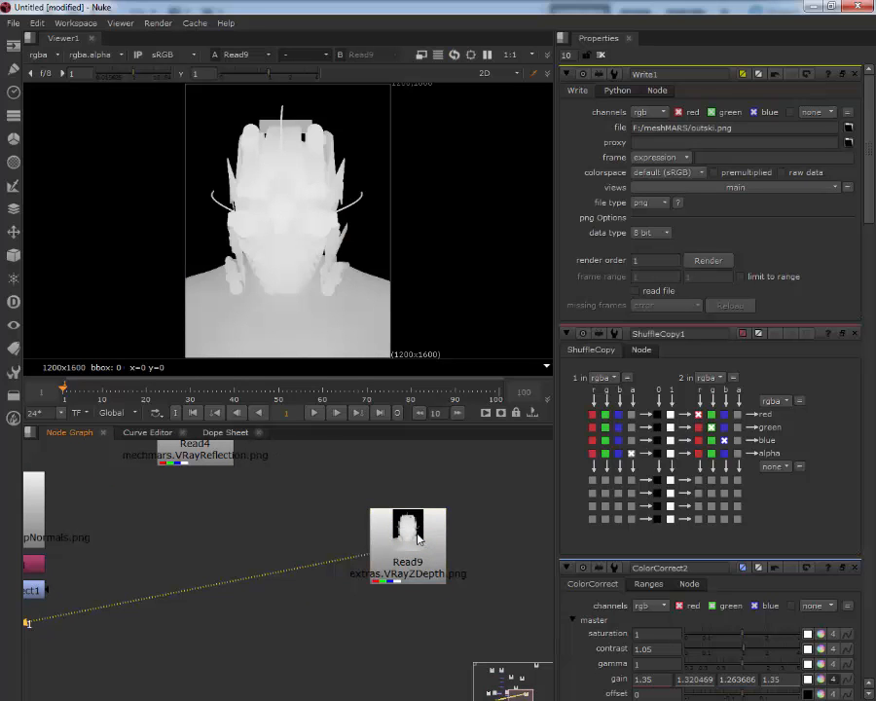
# Step: Add a ColorCorrect node beneath the ZDepth Read node and show its output in the viewer
pyautogui.press('c')
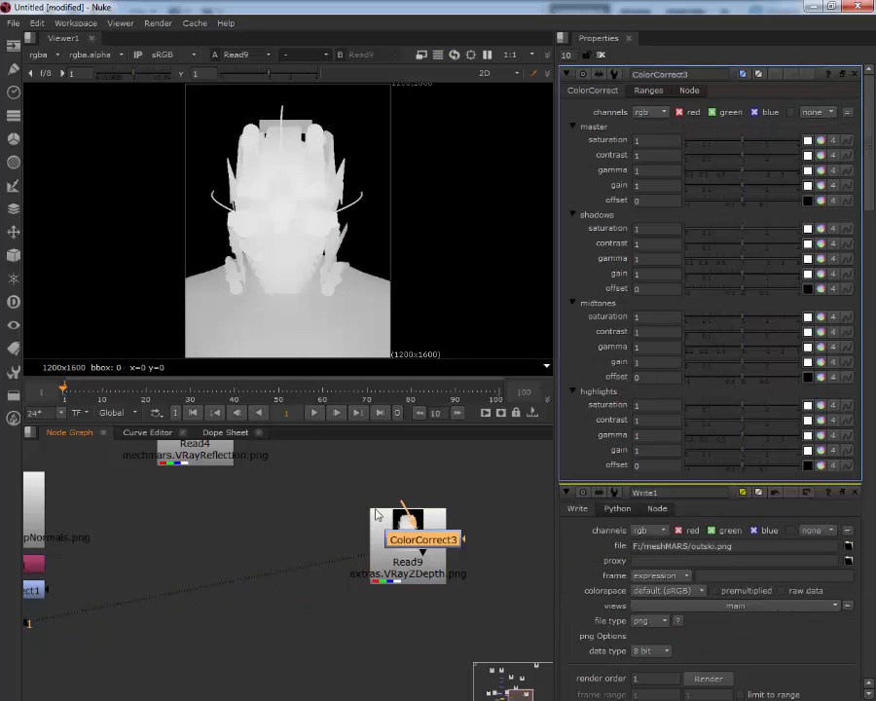
pyautogui.moveTo(419, 546); pyautogui.dragTo(404, 572)
pyautogui.press('1')
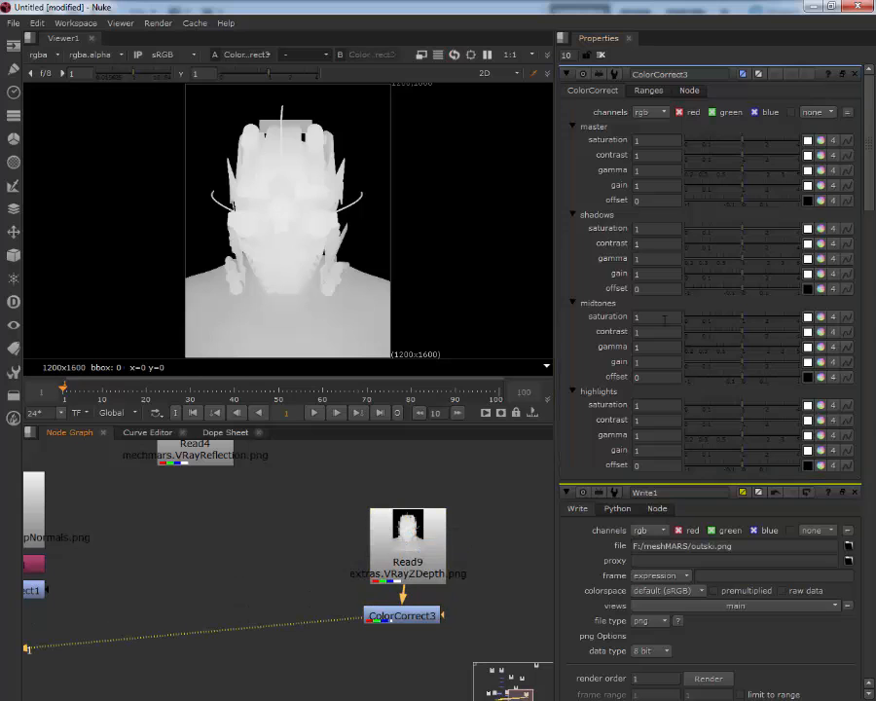
# Step: Set the ZDepth ColorCorrect node's master contrast to 1.85 and gain to 0.36
pyautogui.moveTo(741, 162); pyautogui.dragTo(764, 162)
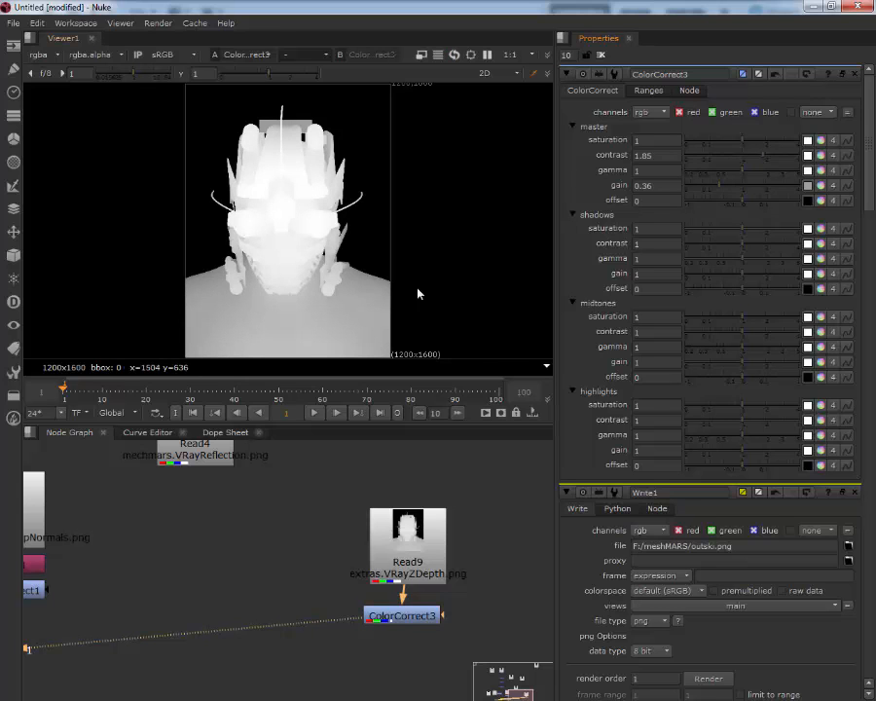
pyautogui.scroll(2, 168, 564)
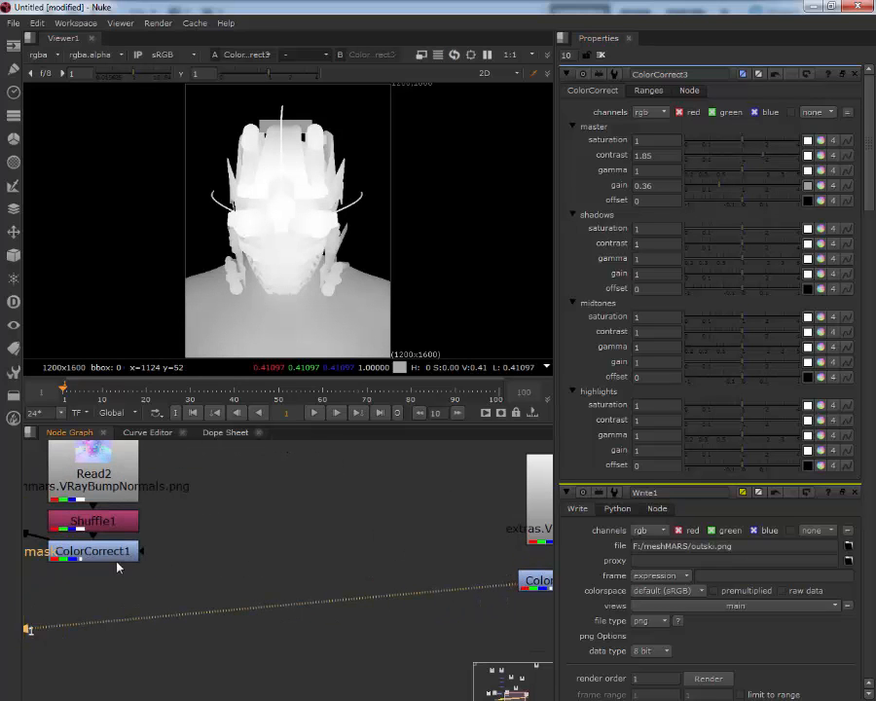
pyautogui.moveTo(116, 566); pyautogui.dragTo(290, 531, button='middle')
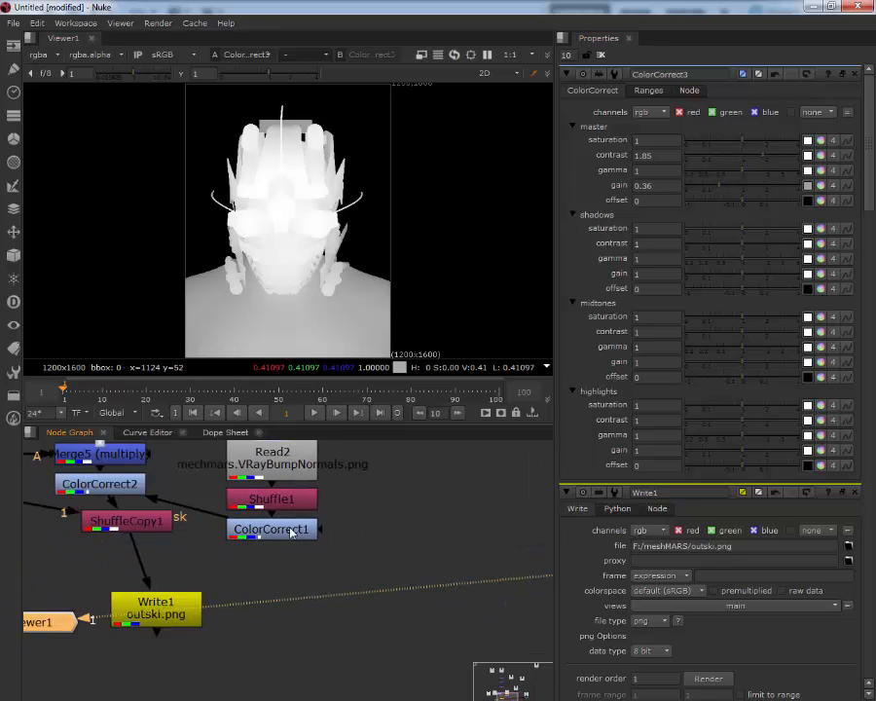
# Step: Add a Defocus node between ShuffleCopy1 and the Write node and show its output in the viewer
pyautogui.click(139, 526)
pyautogui.press('Tab')
pyautogui.write('defi')
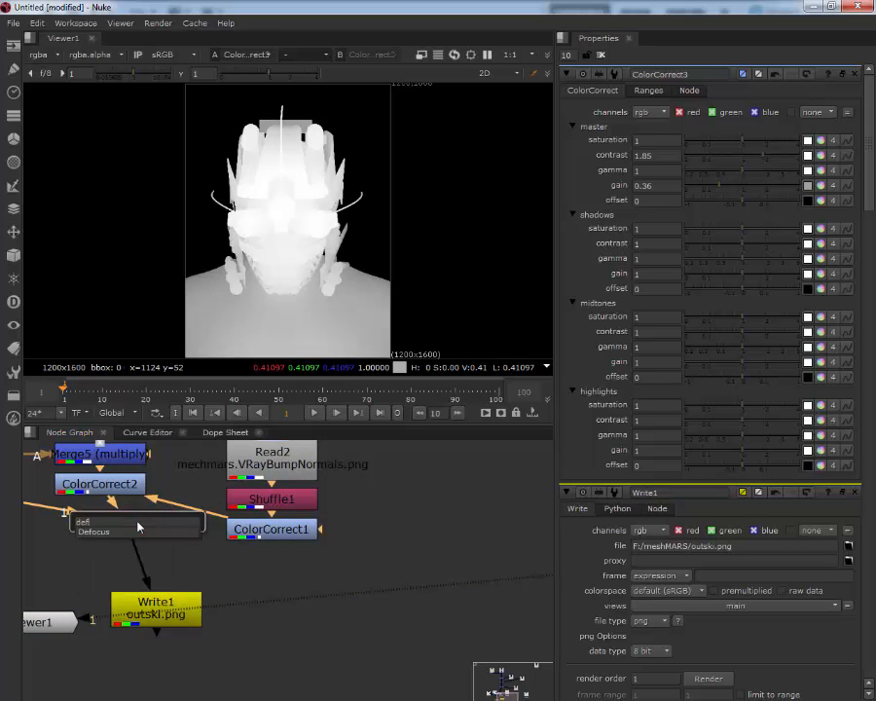
pyautogui.press('Down')
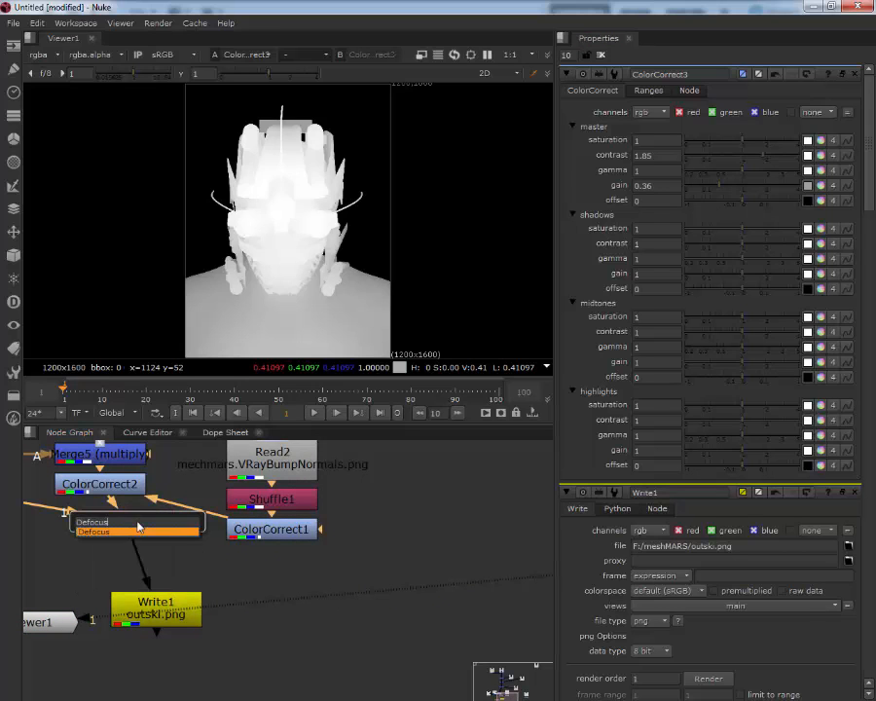
pyautogui.press('Return')
pyautogui.scroll(-3, 183, 560)
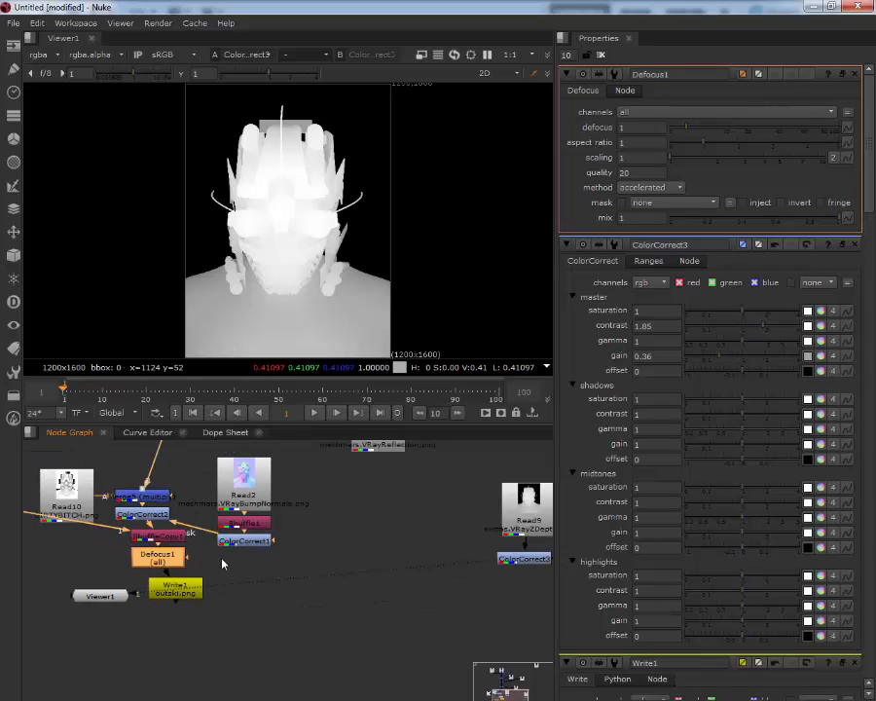
pyautogui.press('1')
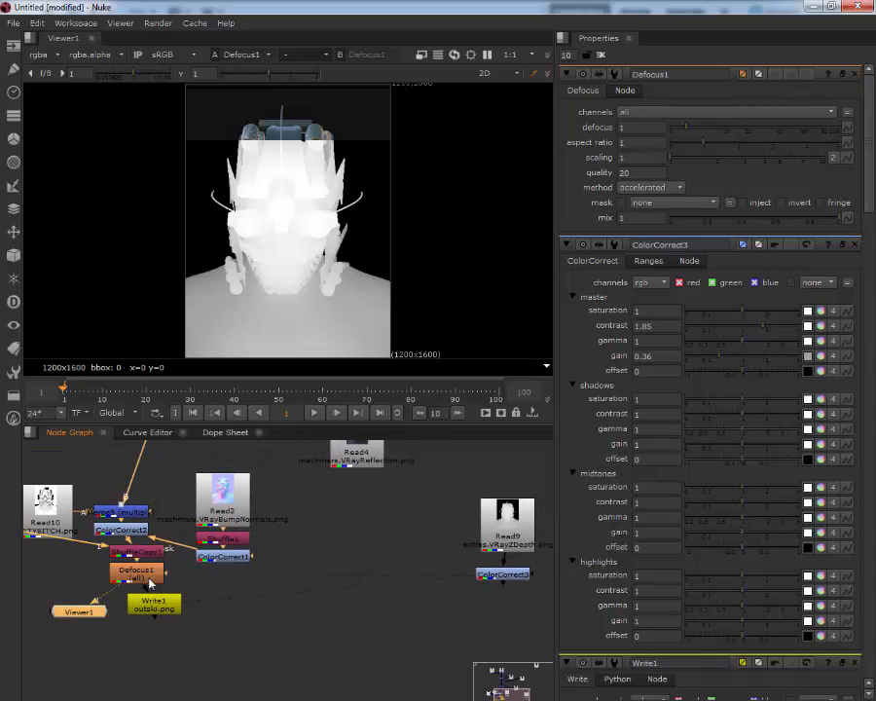
# Step: Connect the Defocus node's mask input to the ZDepth ColorCorrect node and set defocus to 0.25
pyautogui.moveTo(166, 573); pyautogui.dragTo(503, 578)
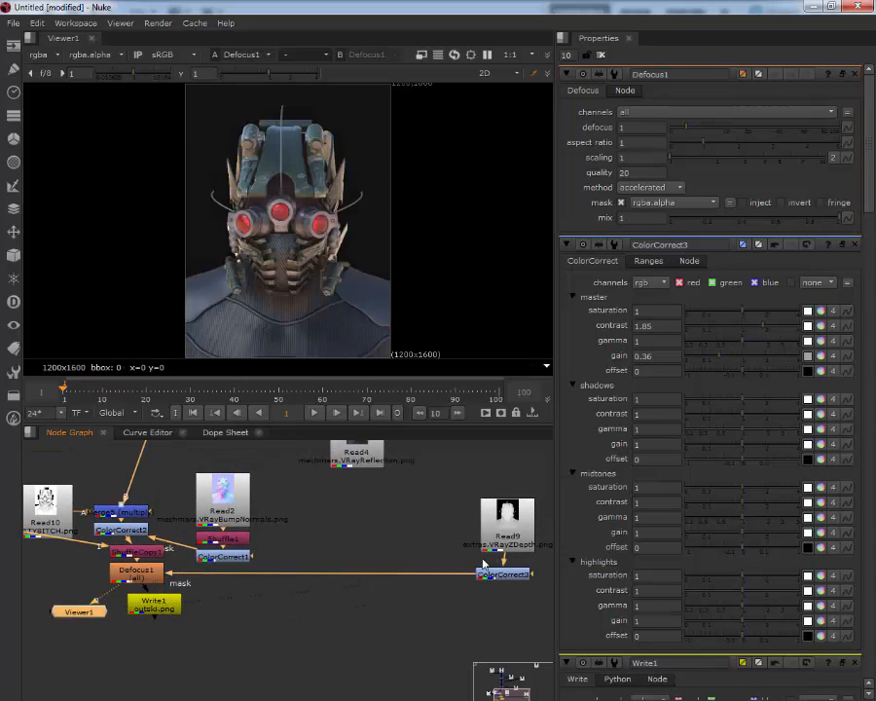
pyautogui.click(136, 572)
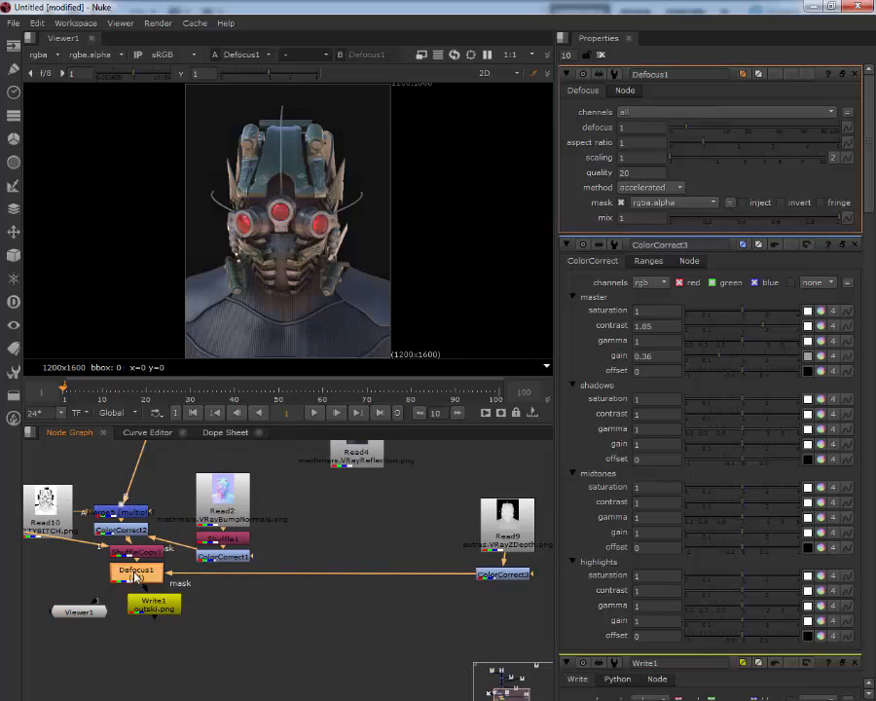
pyautogui.click(671, 113)
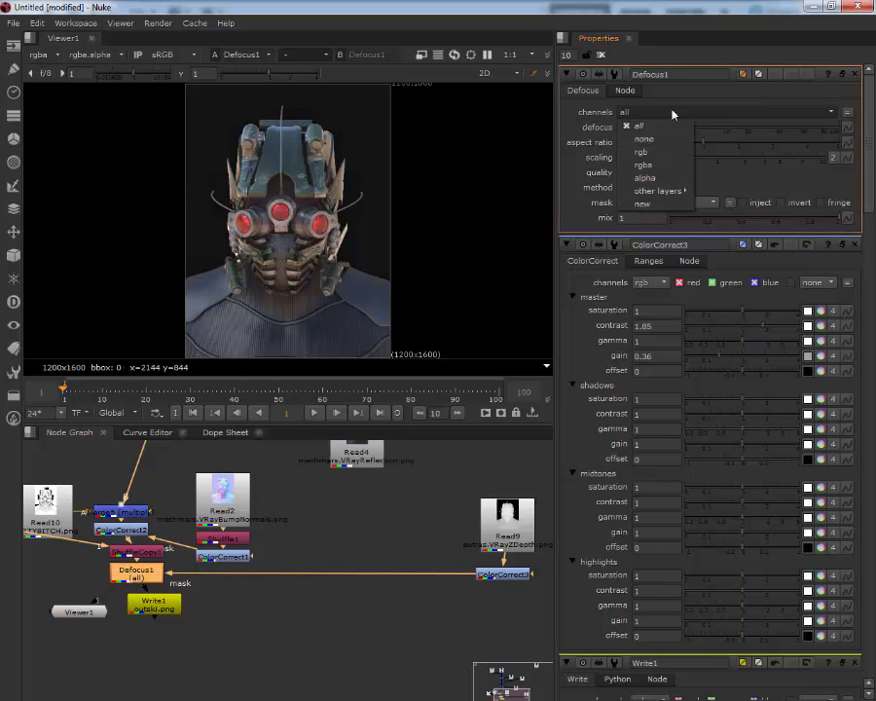
pyautogui.click(672, 113)
pyautogui.moveTo(681, 129)
pyautogui.mouseDown()
pyautogui.moveTo(805, 131)
pyautogui.moveTo(678, 134)
pyautogui.mouseUp()
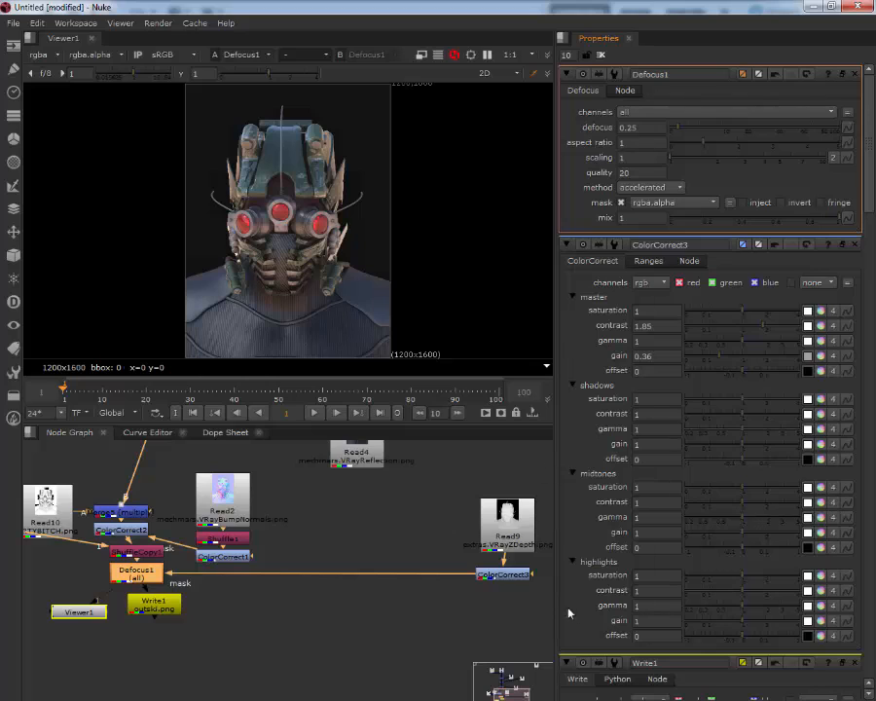
# Step: Insert an Invert node between the ZDepth Read node and its ColorCorrect, and show the ColorCorrect output in the viewer
pyautogui.click(507, 545)
pyautogui.click(503, 575)
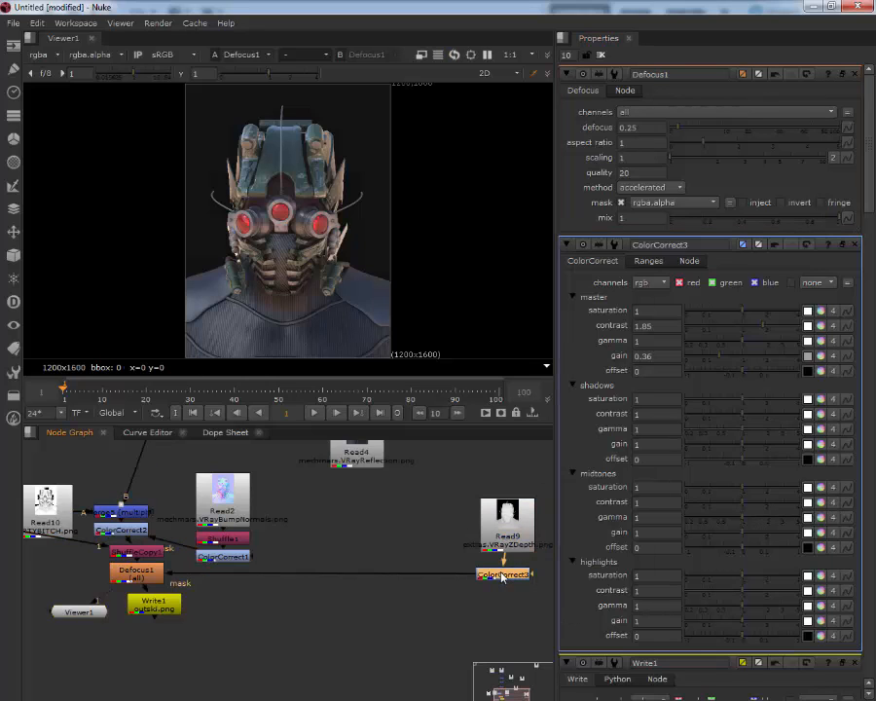
pyautogui.click(507, 521)
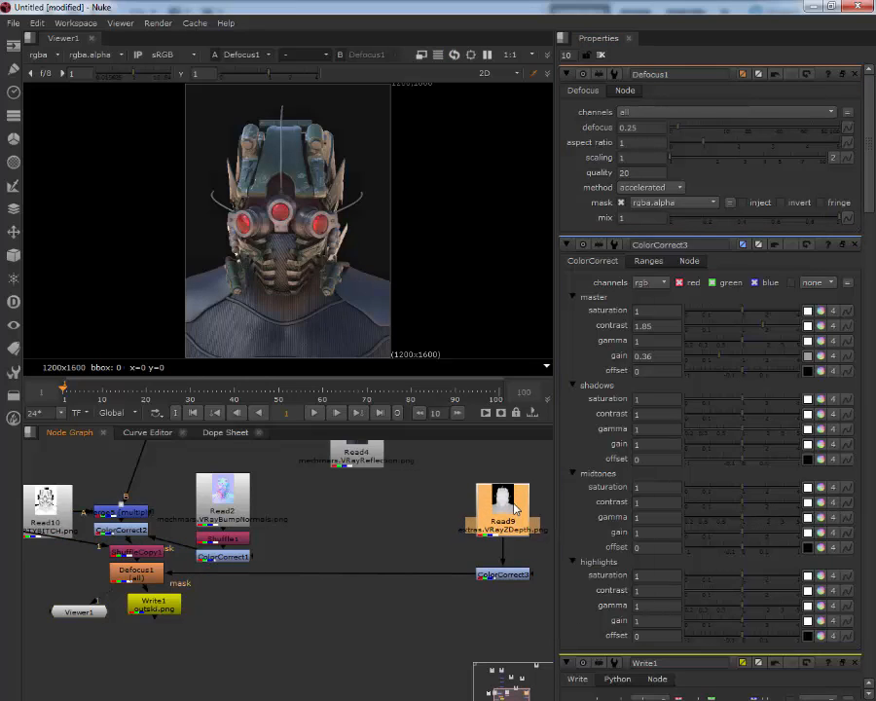
pyautogui.press('Tab')
pyautogui.write('inv')
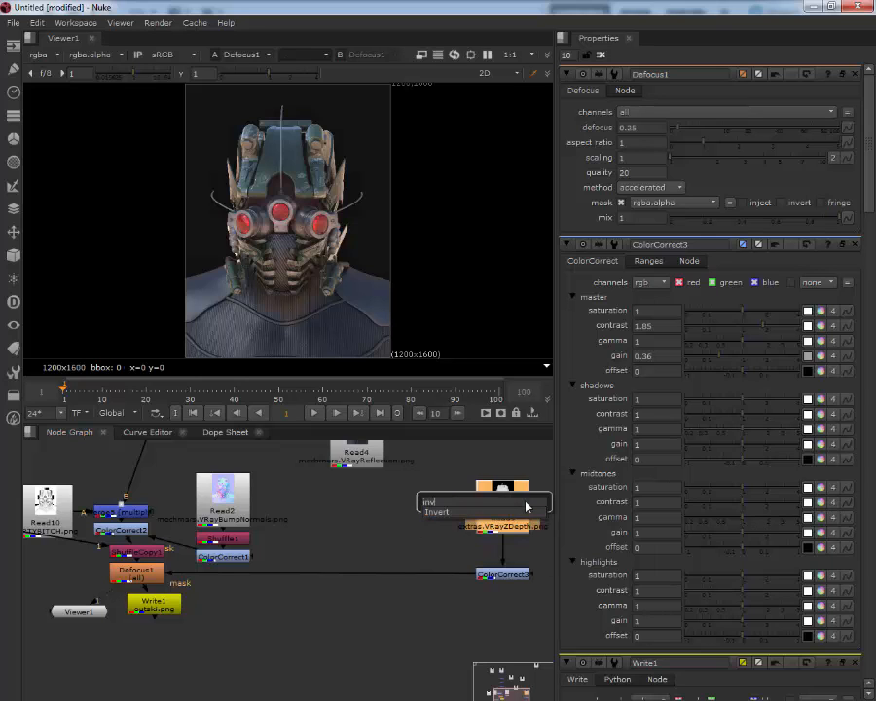
pyautogui.press('Down')
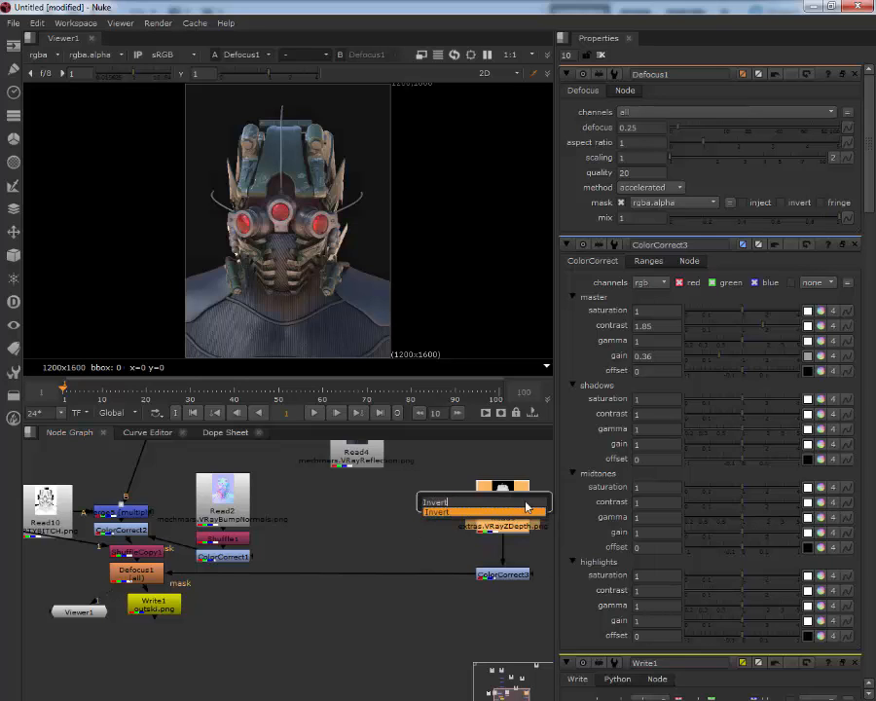
pyautogui.press('Return')
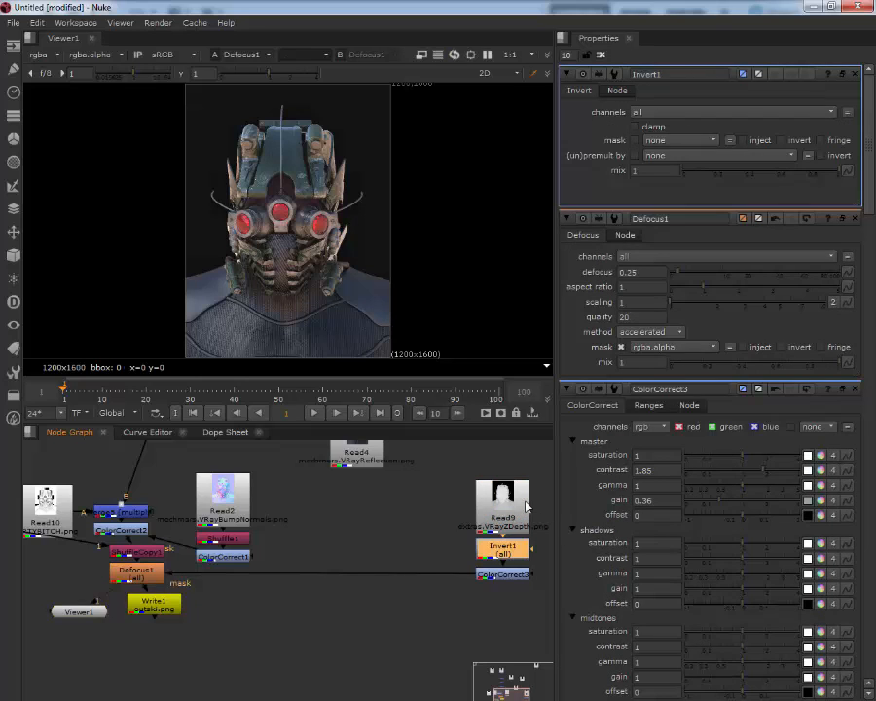
pyautogui.click(495, 574)
pyautogui.press('1')
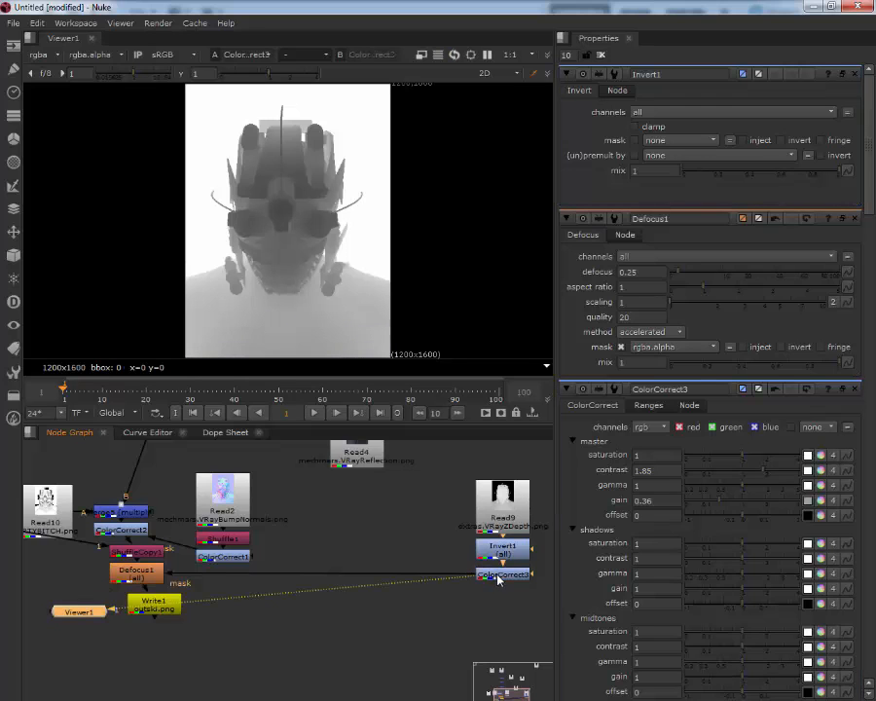
# Step: Show the Defocus node's output in the viewer and set its defocus to 3.2
pyautogui.click(128, 566)
pyautogui.press('1')
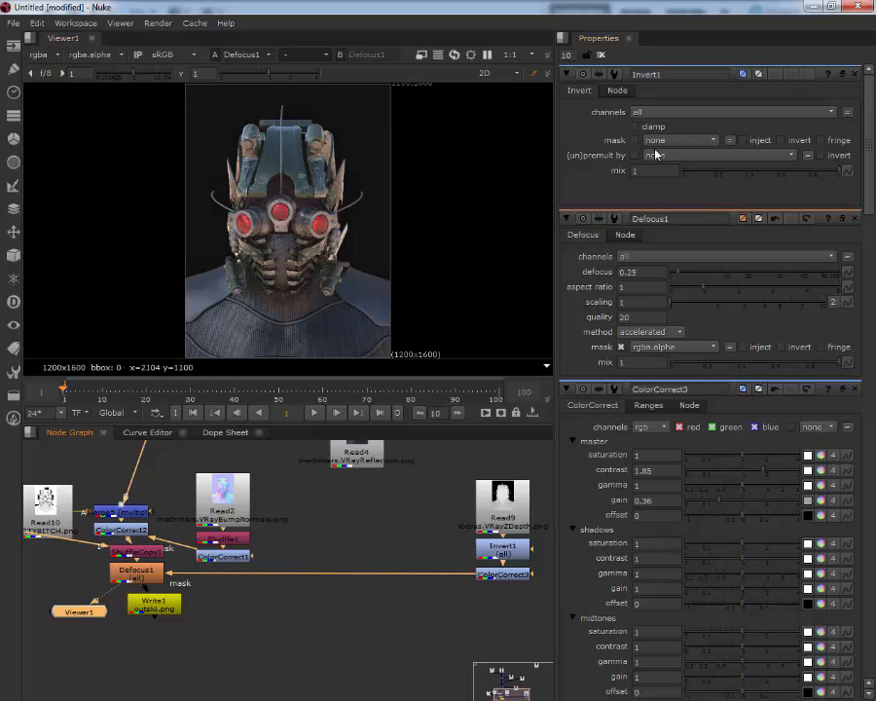
pyautogui.doubleClick(139, 575)
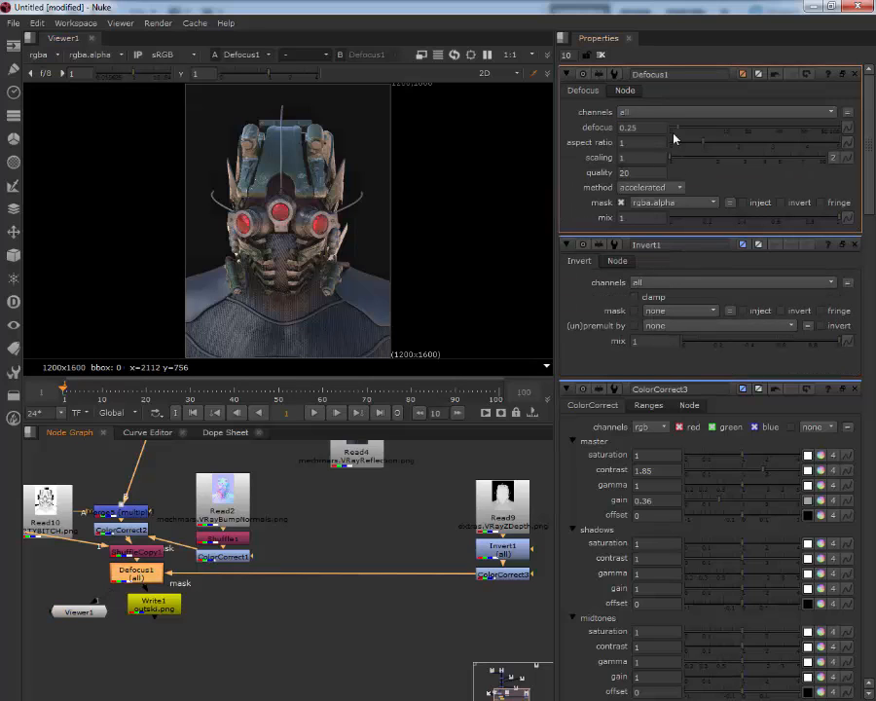
pyautogui.moveTo(675, 134); pyautogui.dragTo(866, 130)
pyautogui.moveTo(807, 120); pyautogui.dragTo(693, 130)
pyautogui.scroll(5, 341, 234)
# Step: Set the ZDepth ColorCorrect node's master contrast to 1.25, check the depth mask and return the viewer to the Defocus output
pyautogui.click(491, 586)
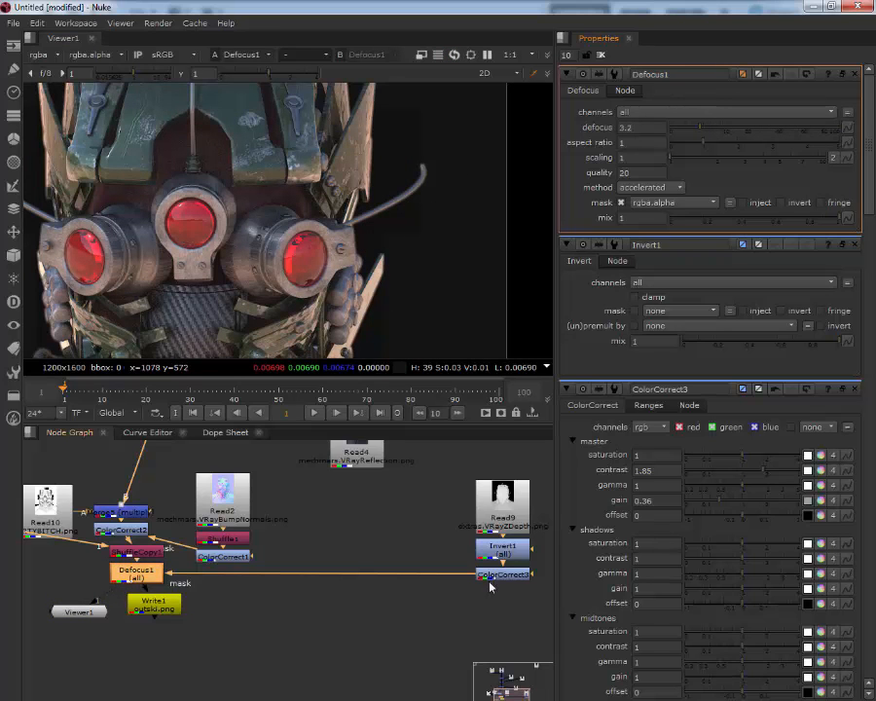
pyautogui.doubleClick(502, 575)
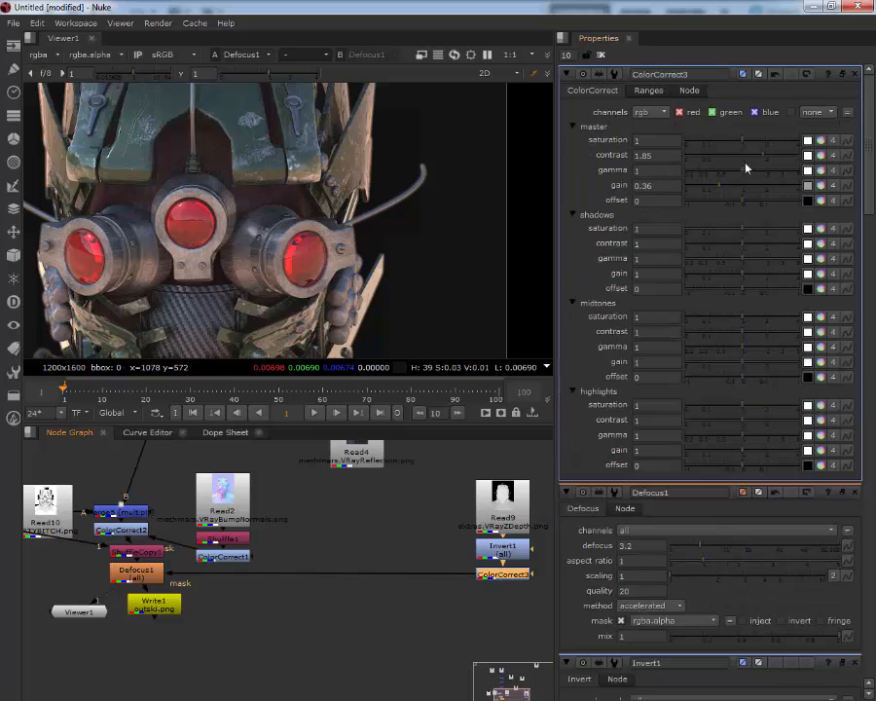
pyautogui.moveTo(761, 157); pyautogui.dragTo(747, 156)
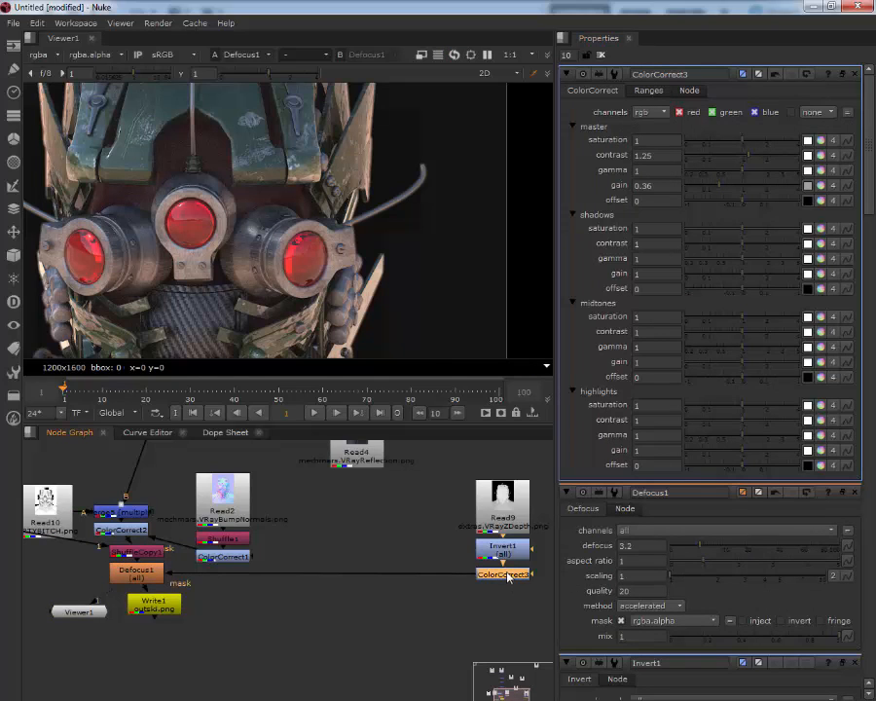
pyautogui.press('1')
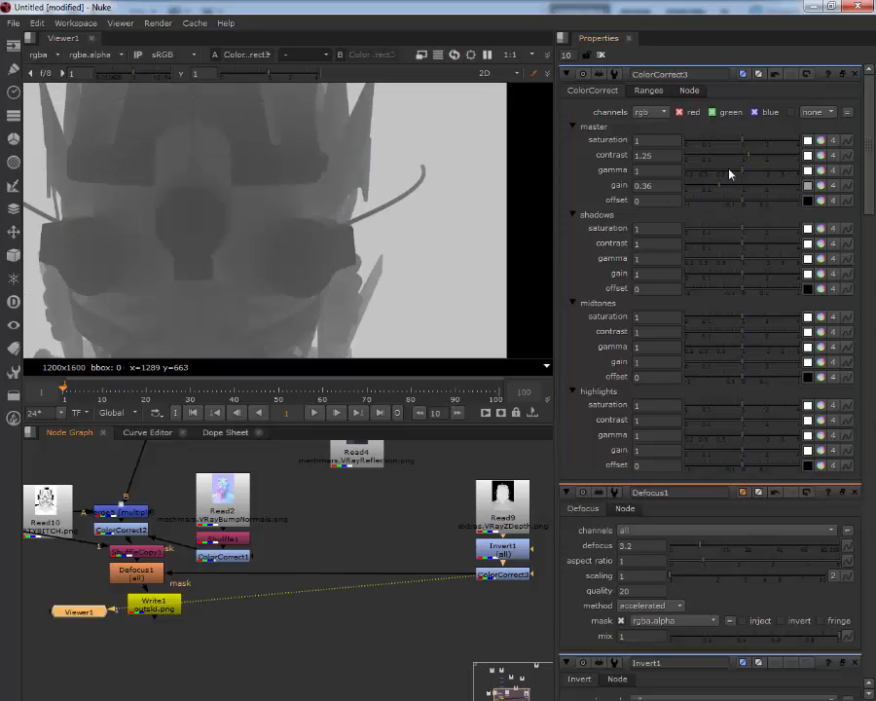
pyautogui.moveTo(729, 189); pyautogui.dragTo(720, 195)
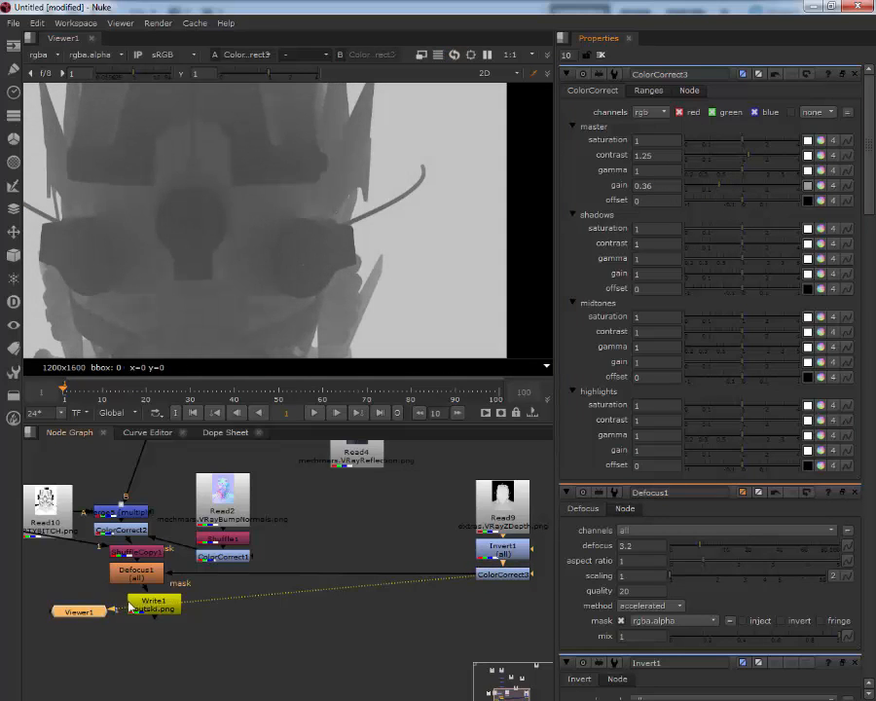
pyautogui.click(136, 574)
pyautogui.press('1')
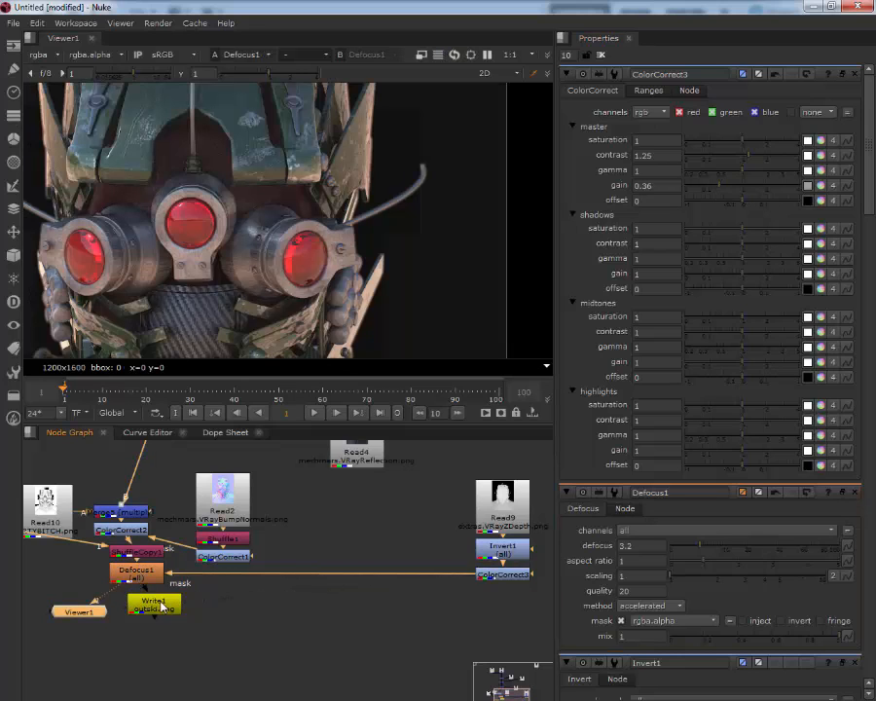
# Step: Render frame range 1-1 from the Write node to F:/meshMARS/outski.png
pyautogui.click(152, 612)
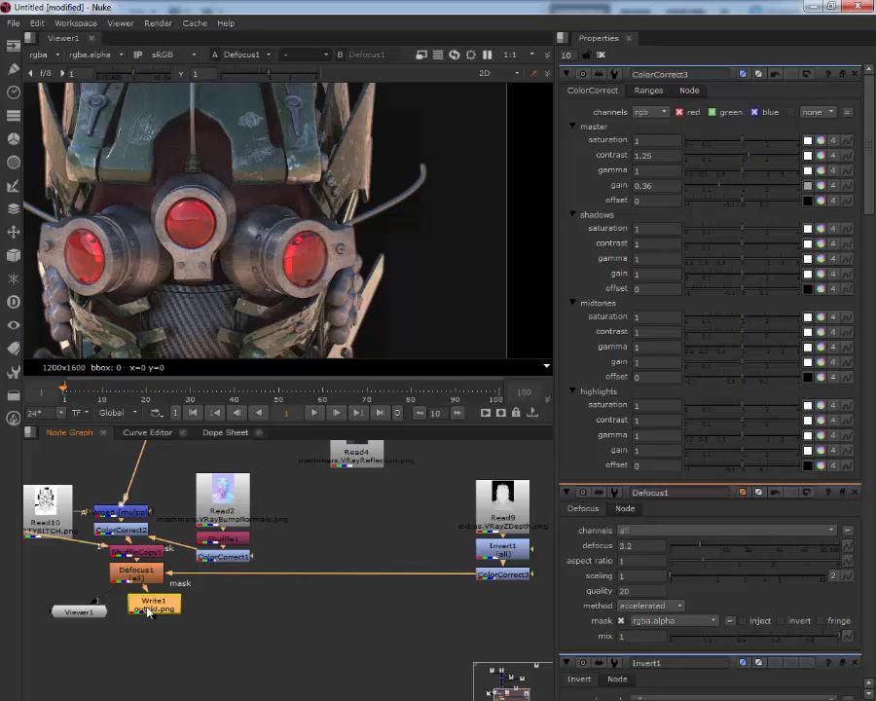
pyautogui.doubleClick(151, 613)
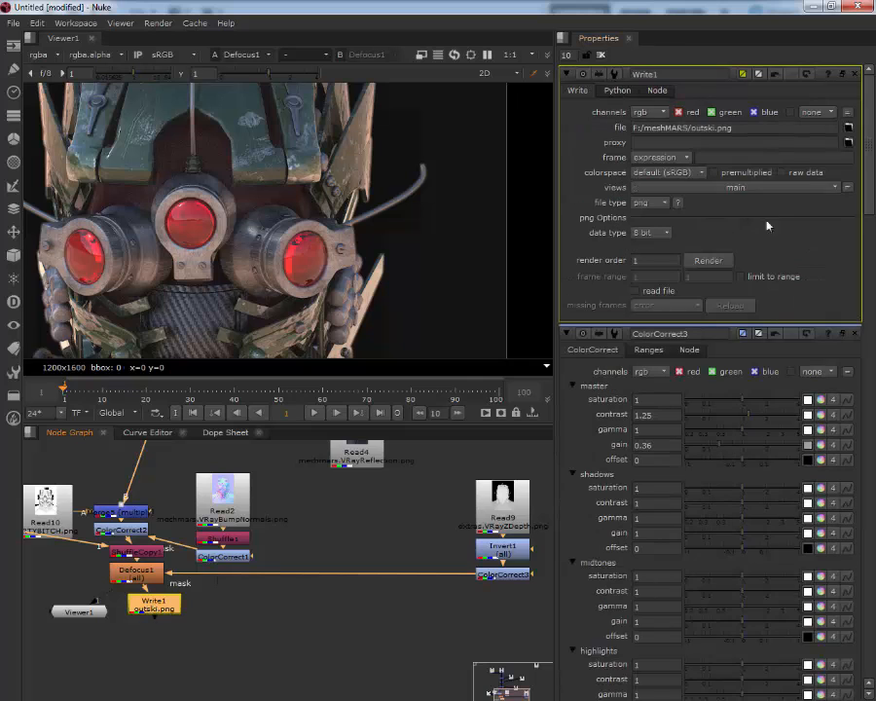
pyautogui.click(717, 259)
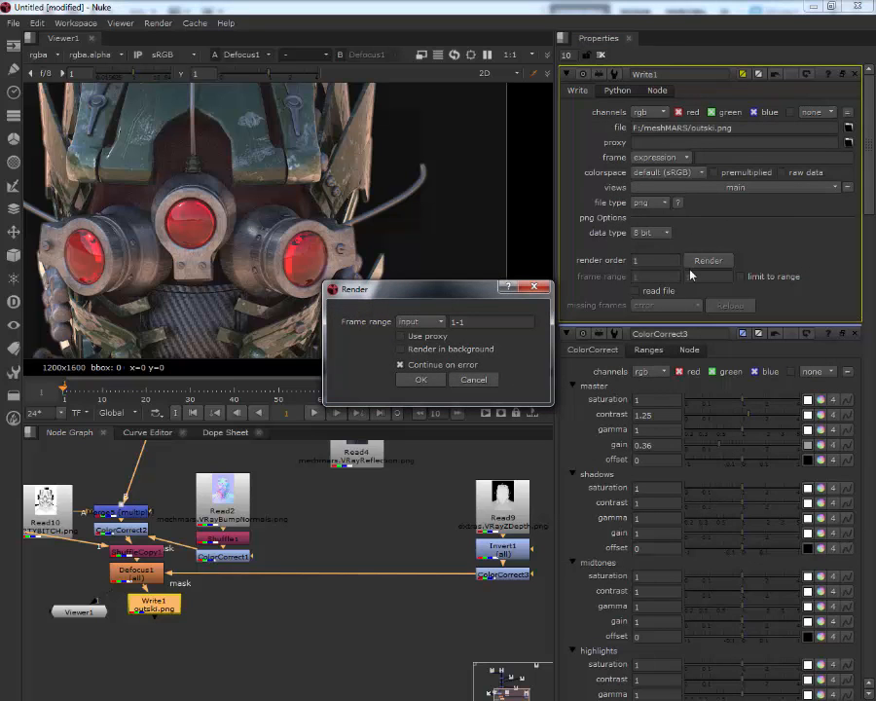
pyautogui.click(420, 379)
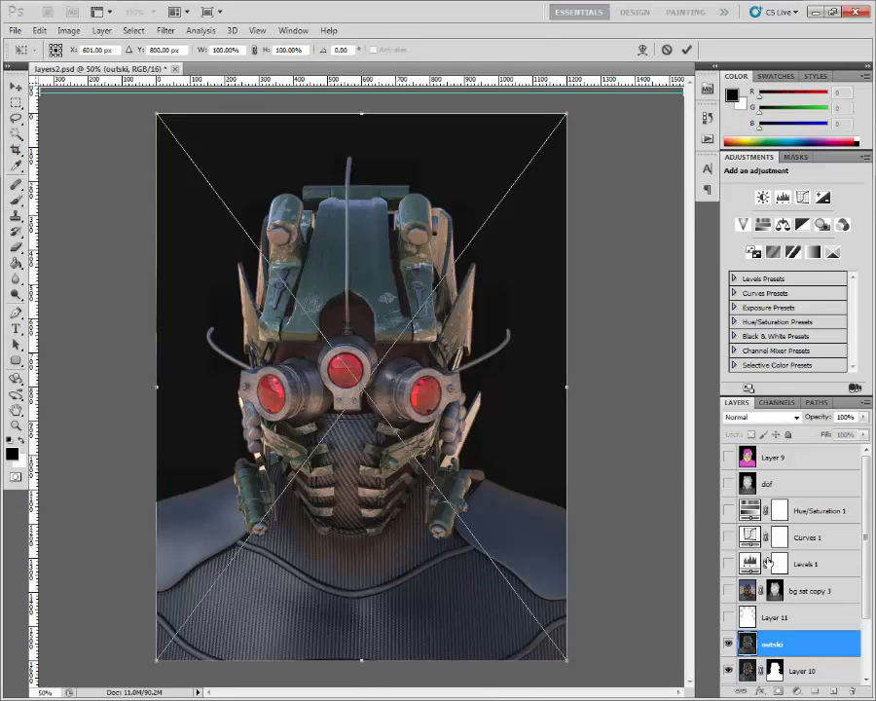
# Step: Switch to Photoshop, commit the placed outski image above Layer 10, mask it with Layer 11's silhouette, and hide Layer 10
pyautogui.press('Return')
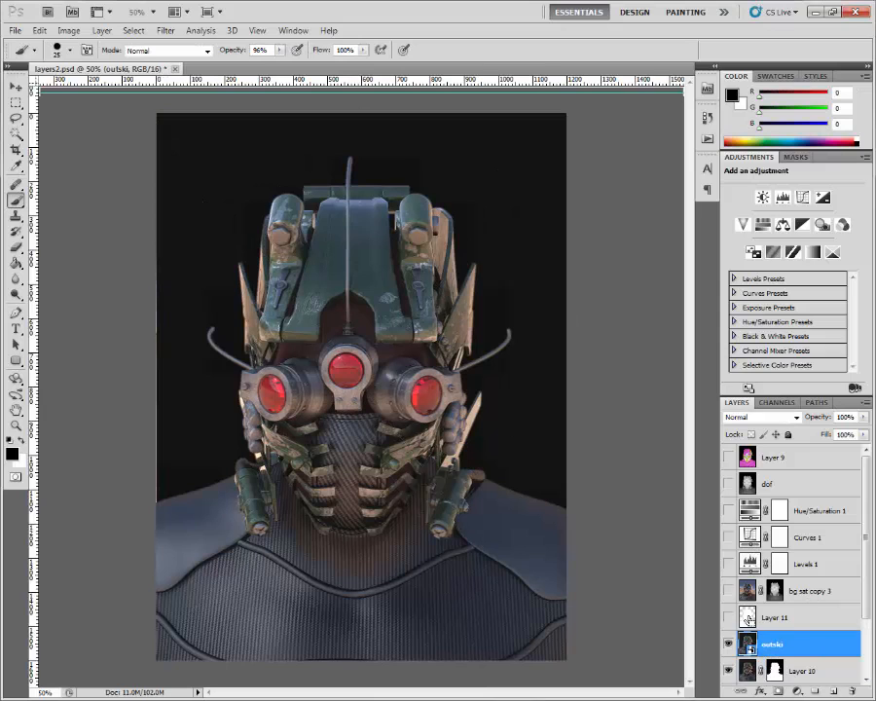
pyautogui.keyDown('ctrl'); pyautogui.click(747, 617); pyautogui.keyUp('ctrl')
pyautogui.click(777, 691)
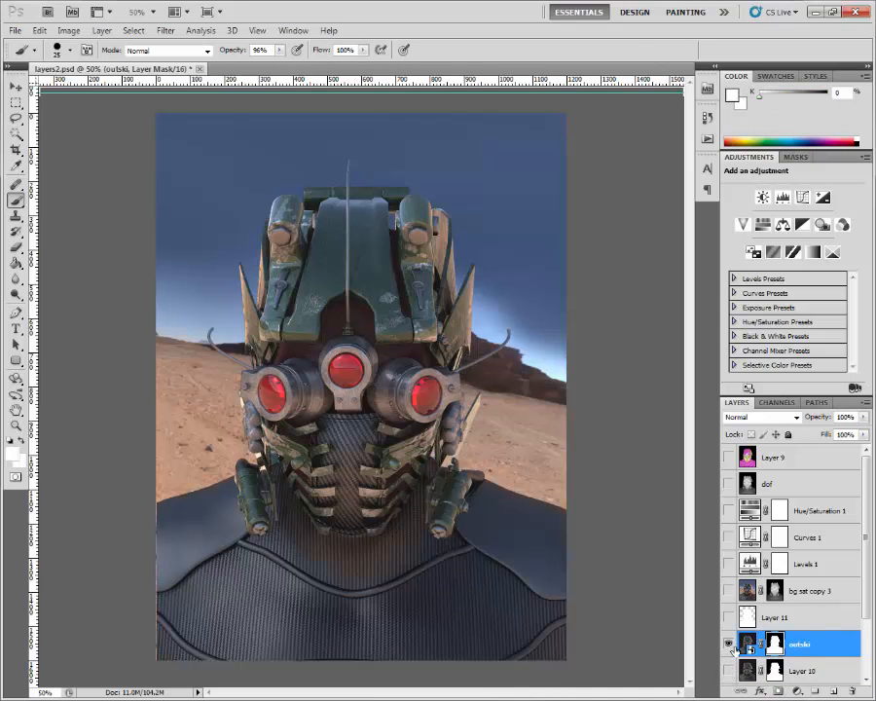
# Step: Examine the masked outski layer up close, checking the defocus and edge quality around the goggles and antenna against the desert background
pyautogui.scroll(-3, 730, 670)
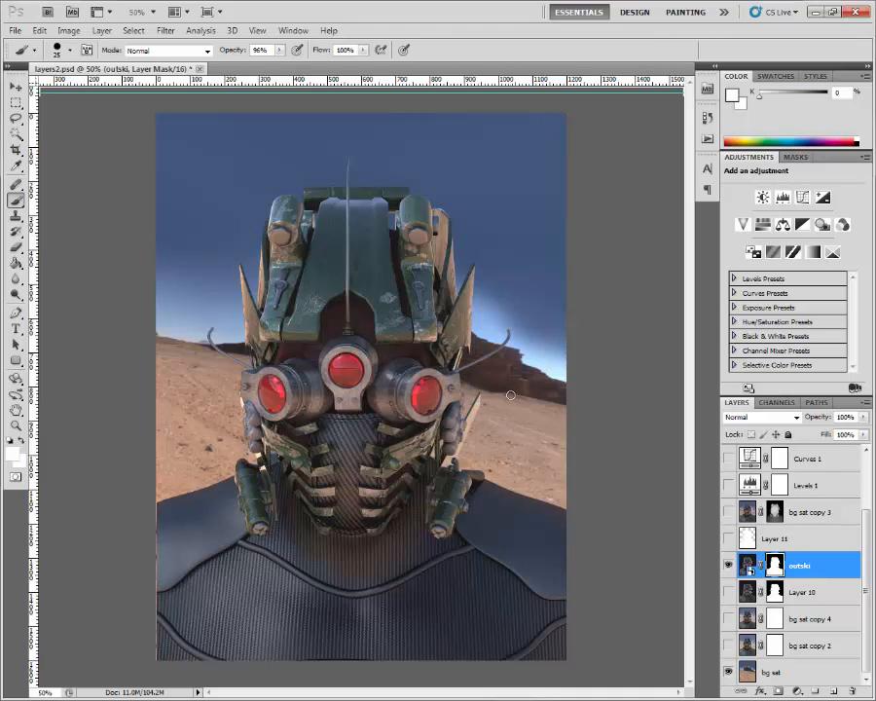
pyautogui.hotkey('ctrl', '+')
pyautogui.hotkey('ctrl', '+')
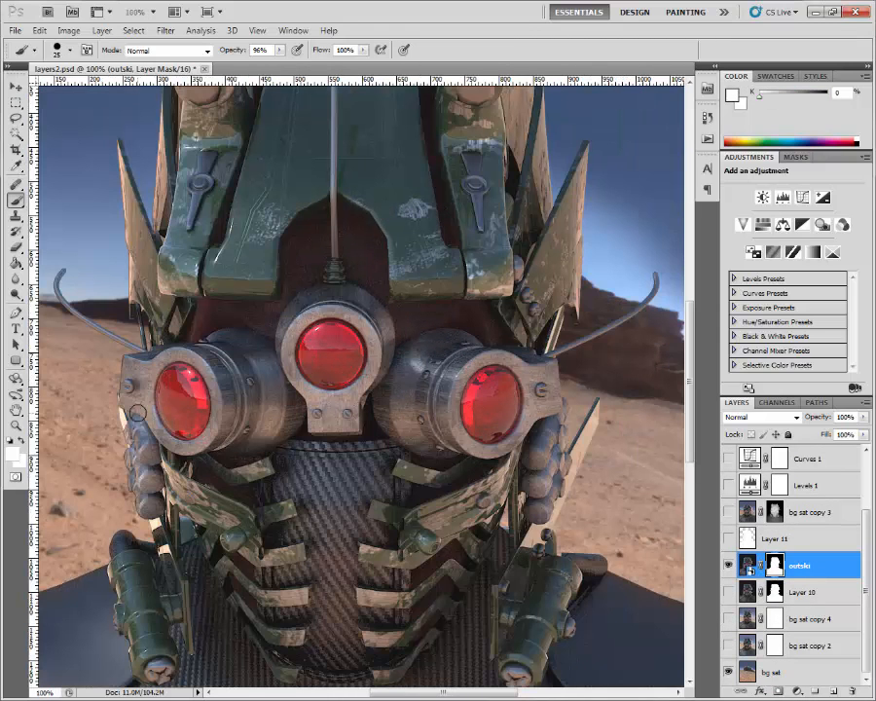
pyautogui.hotkey('ctrl', '+')
pyautogui.hotkey('ctrl', '+')
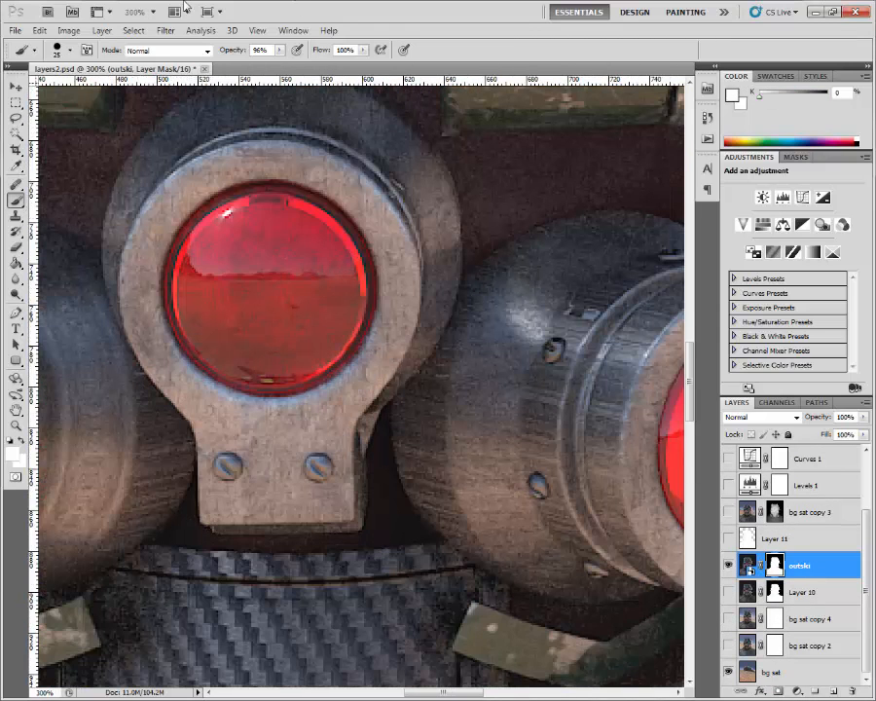
pyautogui.moveTo(446, 691); pyautogui.dragTo(347, 692)
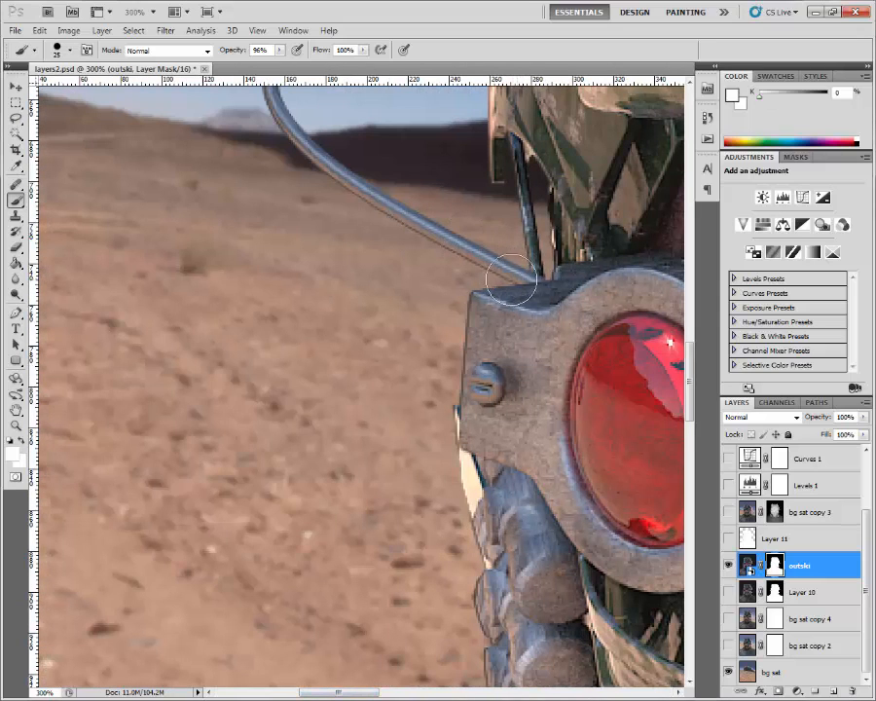
pyautogui.hotkey('ctrl', '1')
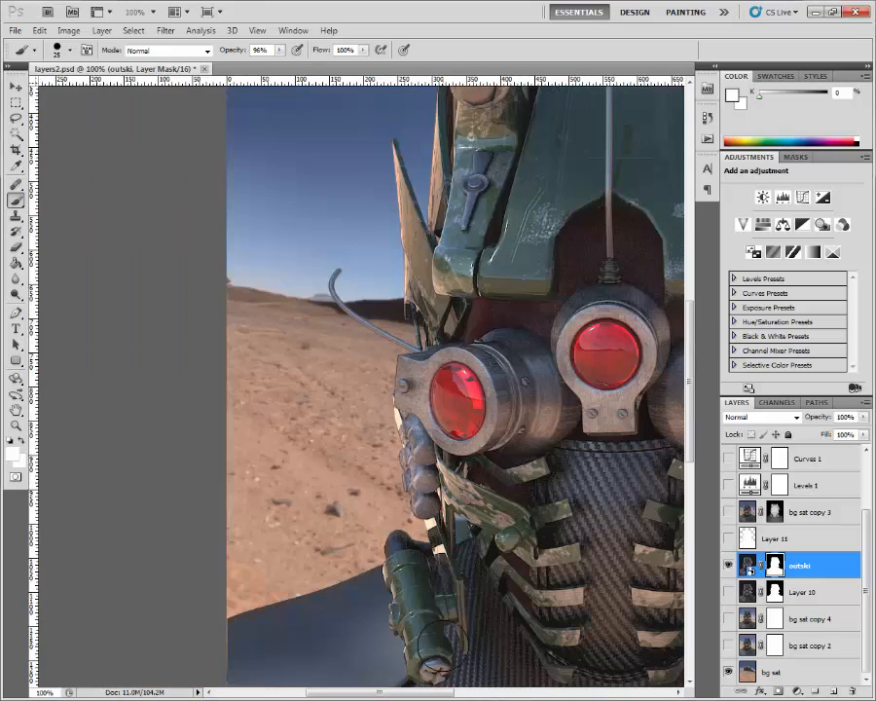
pyautogui.hotkey('ctrl', '-')
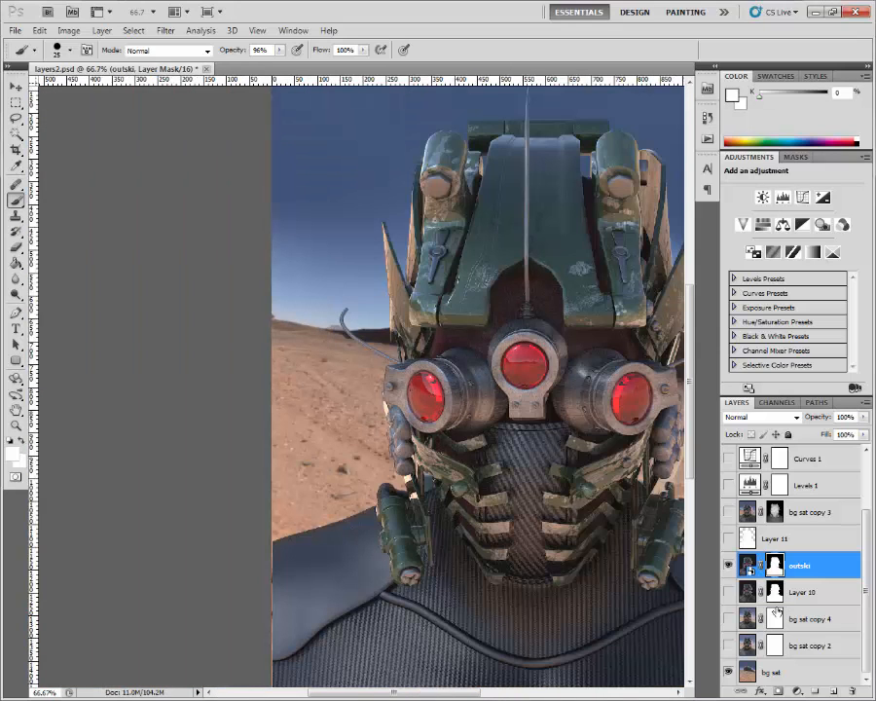
# Step: Rasterize the outski layer, create an empty layer between it and Layer 10, and merge outski down into that new layer
pyautogui.rightClick(798, 572)
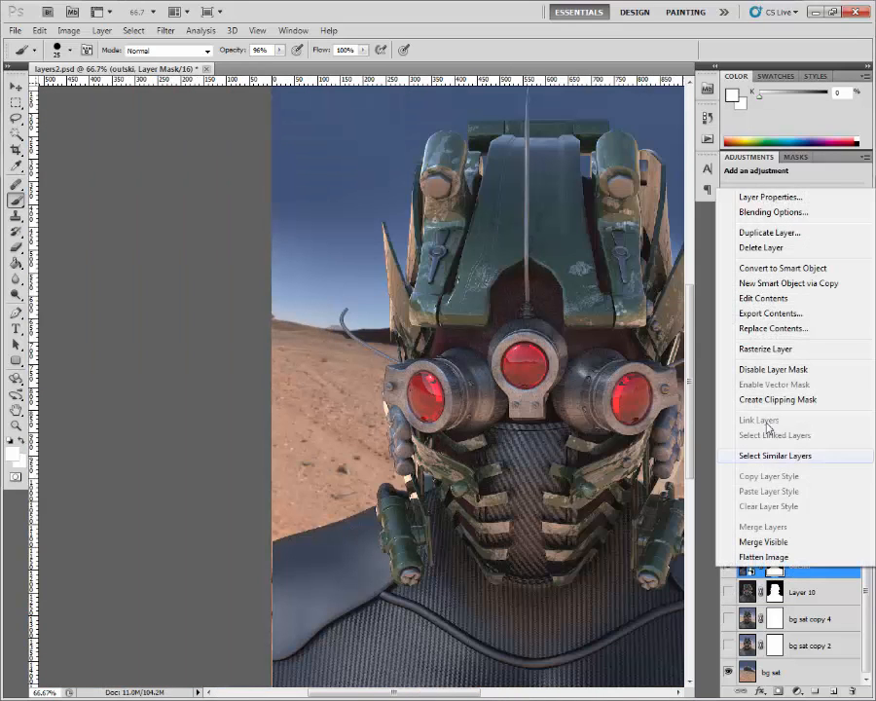
pyautogui.click(810, 351)
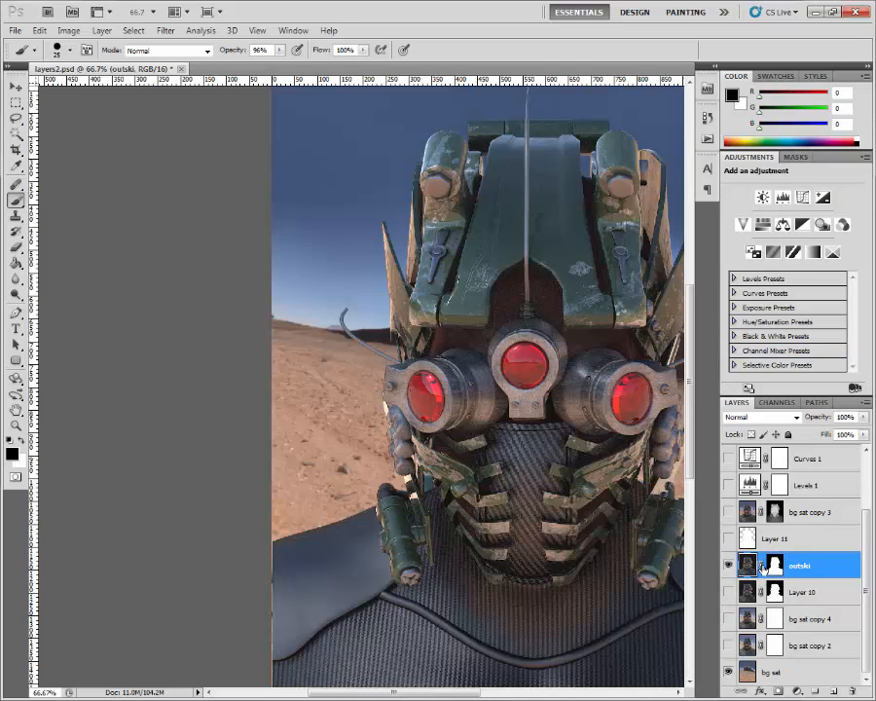
pyautogui.click(795, 596)
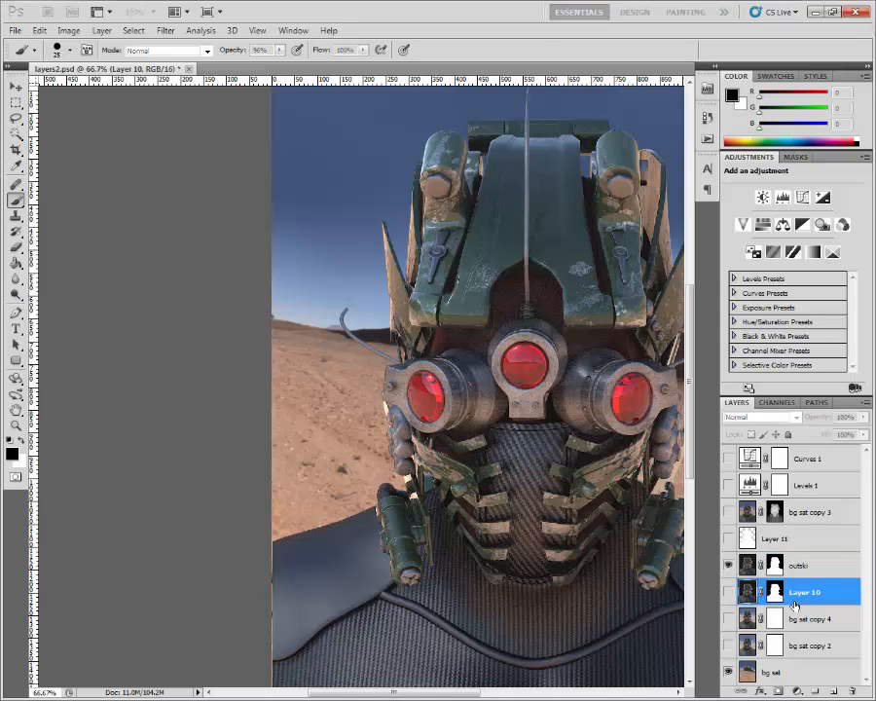
pyautogui.hotkey('ctrl', 'shift', 'alt', 'n')
pyautogui.click(814, 574)
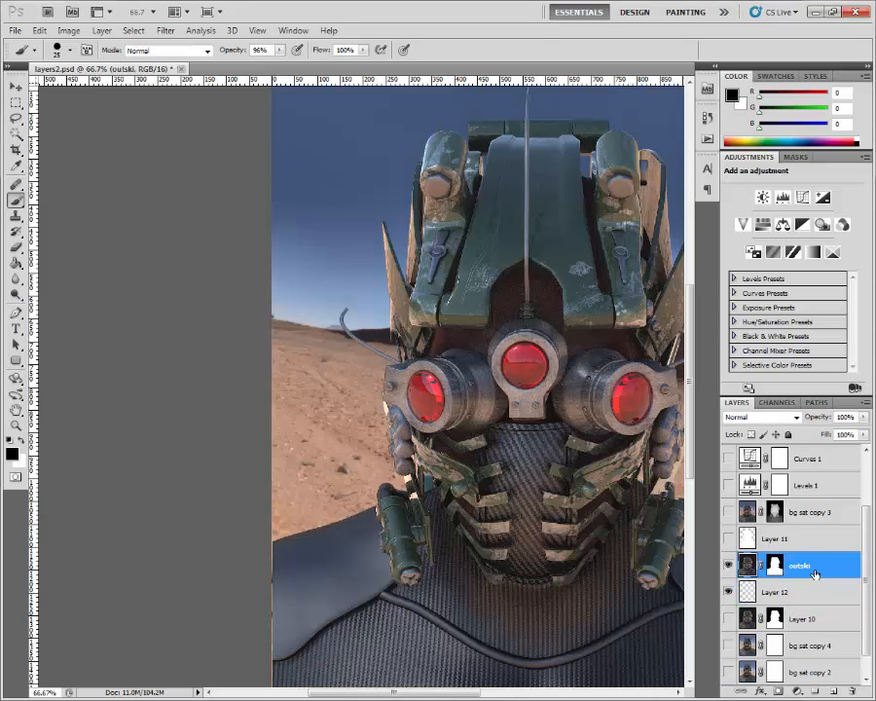
pyautogui.hotkey('ctrl', 'e')
pyautogui.hotkey('ctrl', 'w')
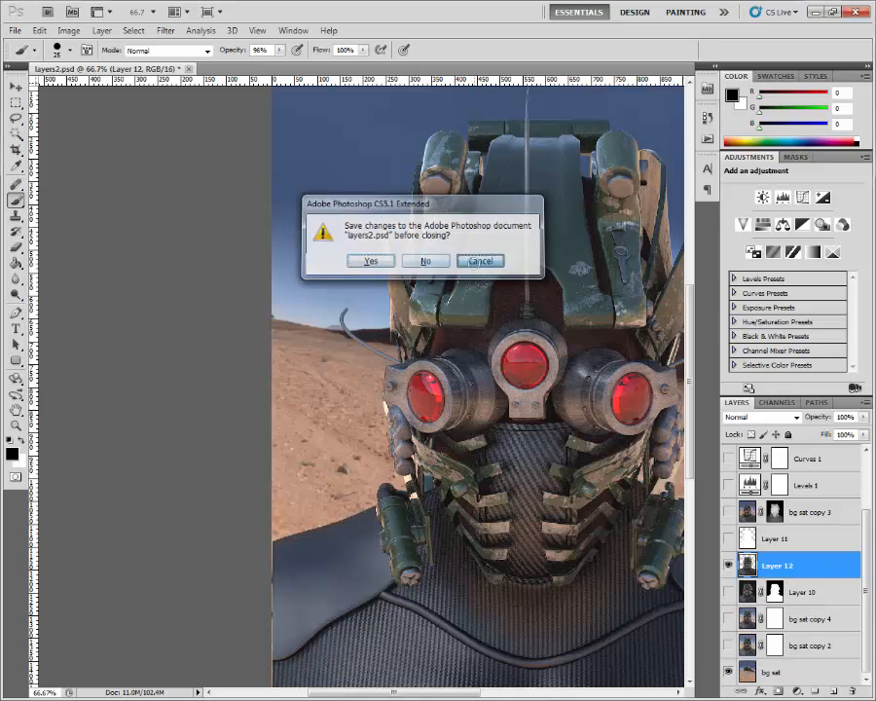
pyautogui.click(481, 261)
# Step: Load Layer 12's silhouette as a selection and refine its edge with radius 1.4 px, smooth 2, feather 0.9 px and shift edge -1%
pyautogui.keyDown('ctrl'); pyautogui.click(744, 573); pyautogui.keyUp('ctrl')
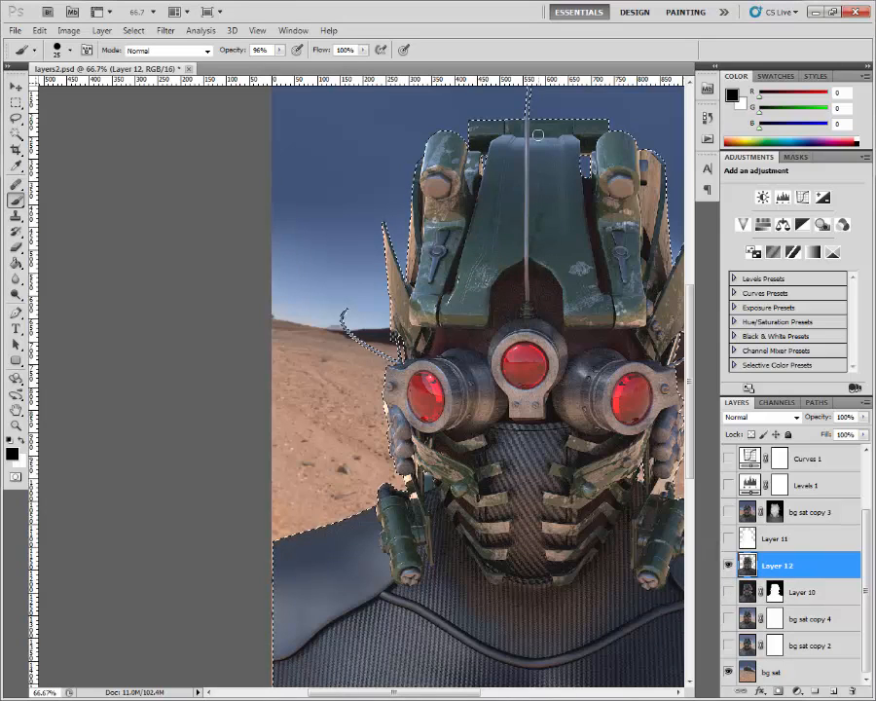
pyautogui.click(133, 30)
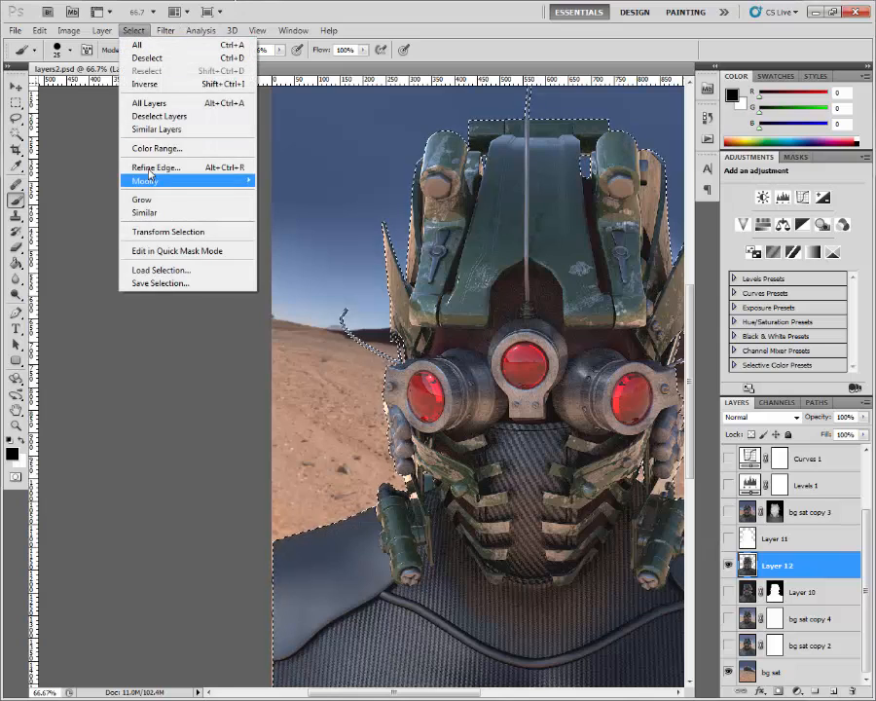
pyautogui.click(156, 167)
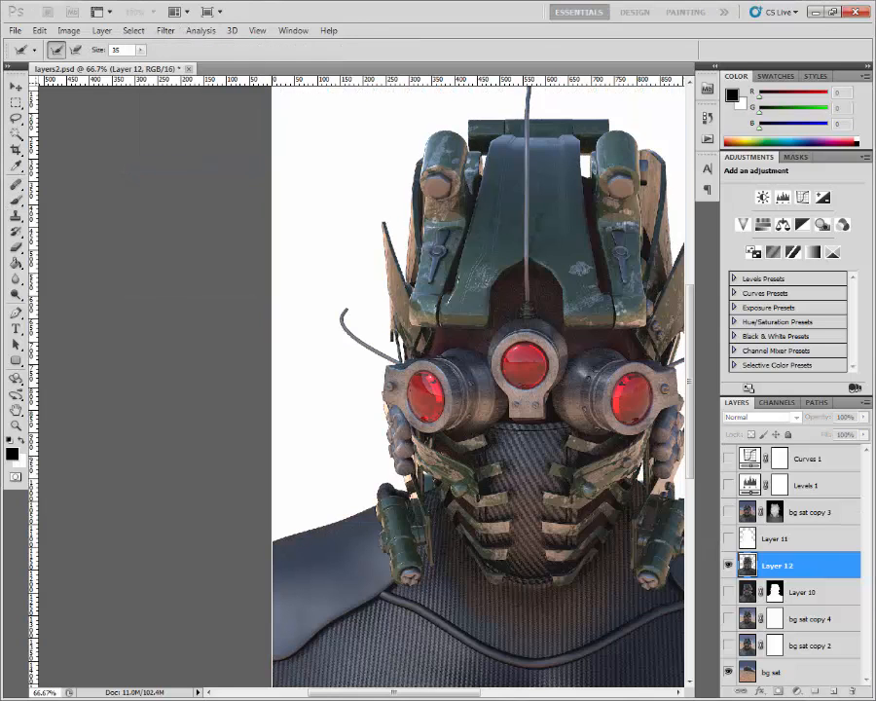
pyautogui.click(387, 271)
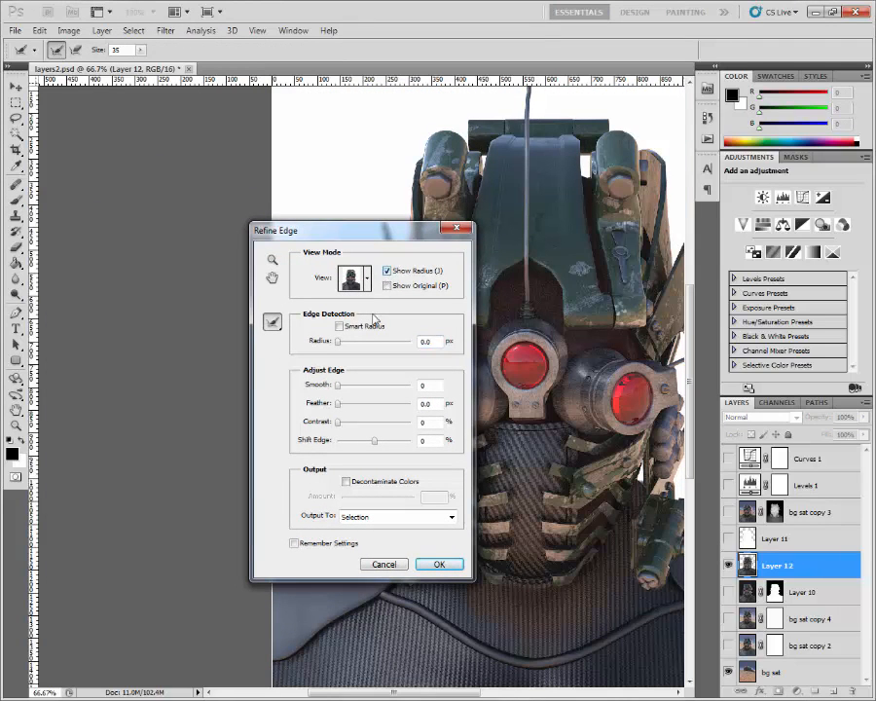
pyautogui.moveTo(339, 347); pyautogui.dragTo(344, 349)
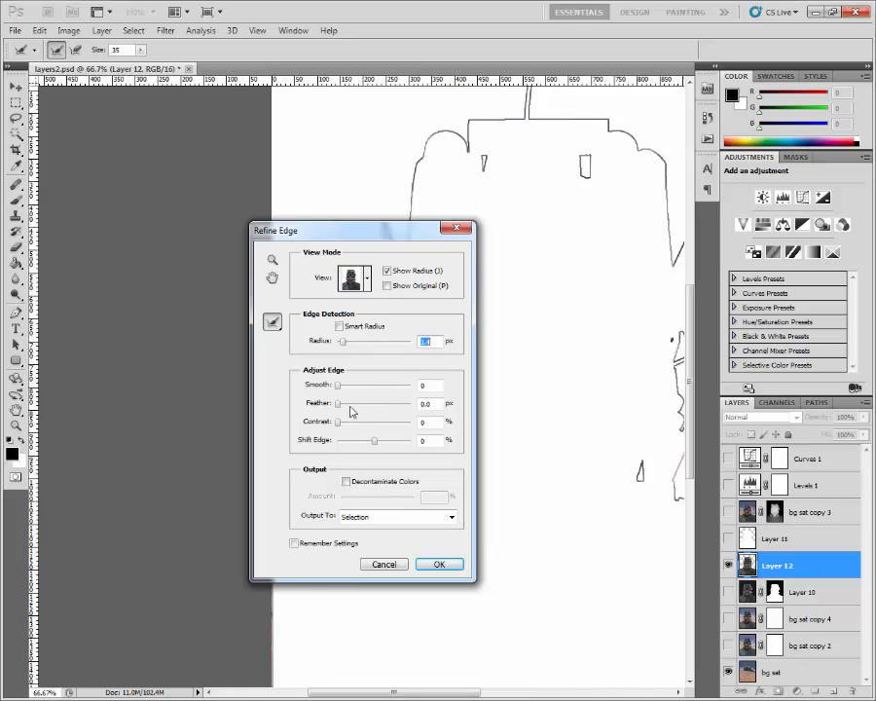
pyautogui.click(342, 386)
pyautogui.moveTo(341, 411); pyautogui.dragTo(343, 412)
pyautogui.click(373, 442)
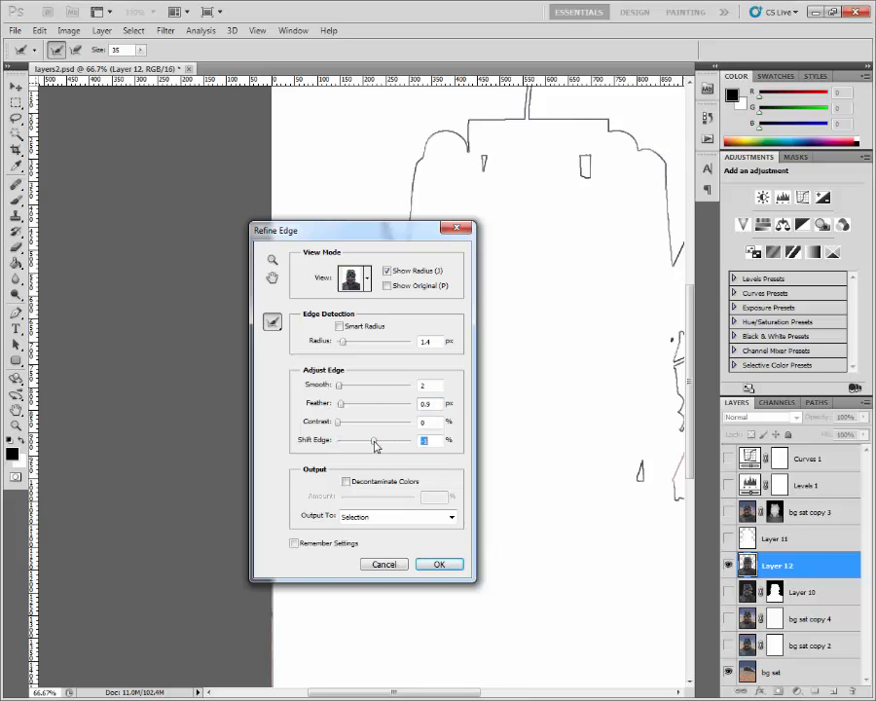
pyautogui.click(390, 272)
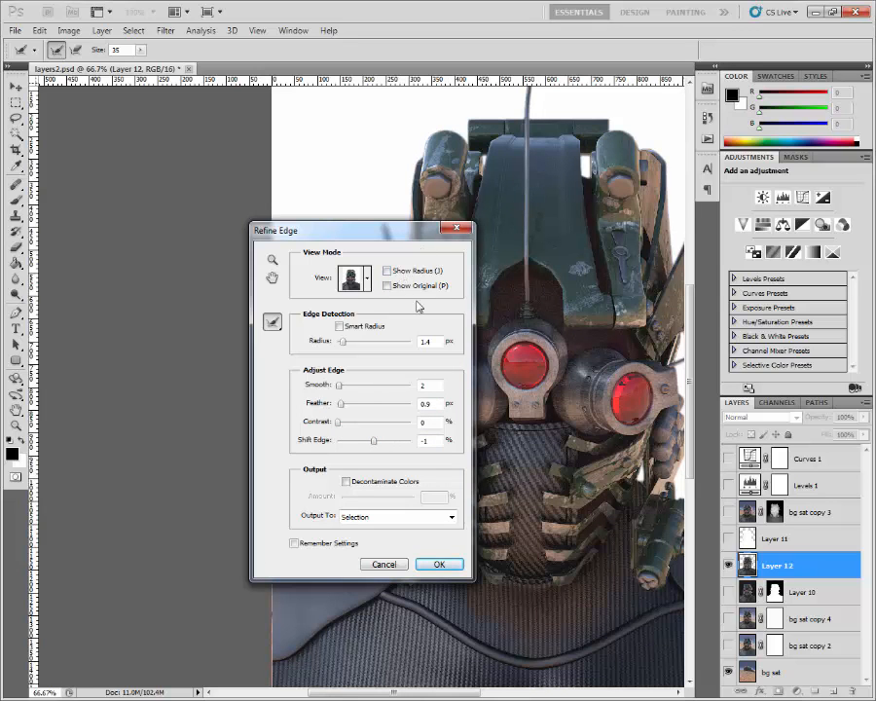
pyautogui.click(436, 565)
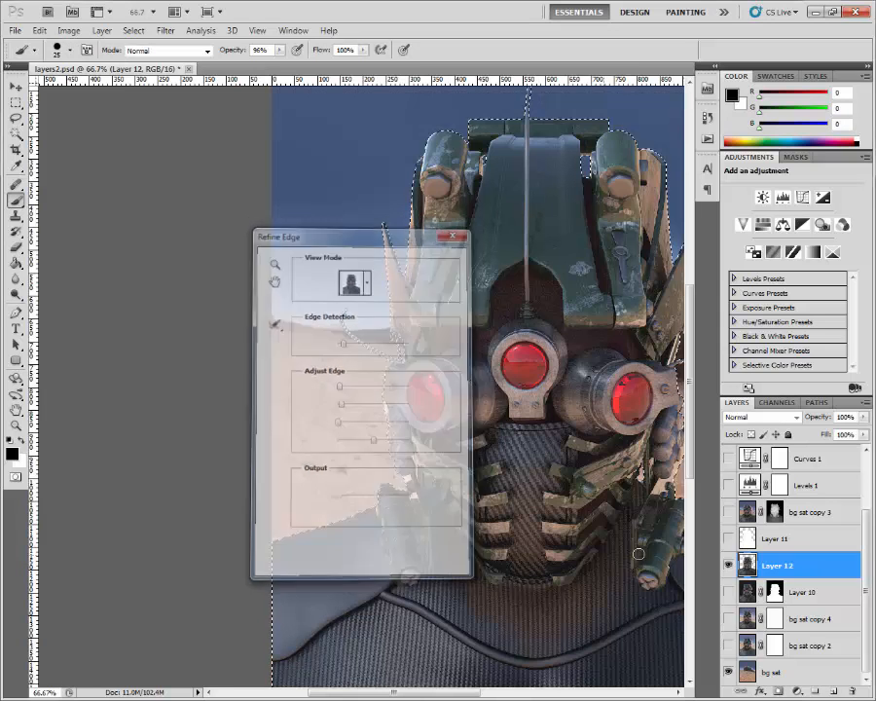
# Step: Mask Layer 12 with the refined selection and check the edges around the side spikes and antenna up close
pyautogui.click(779, 688)
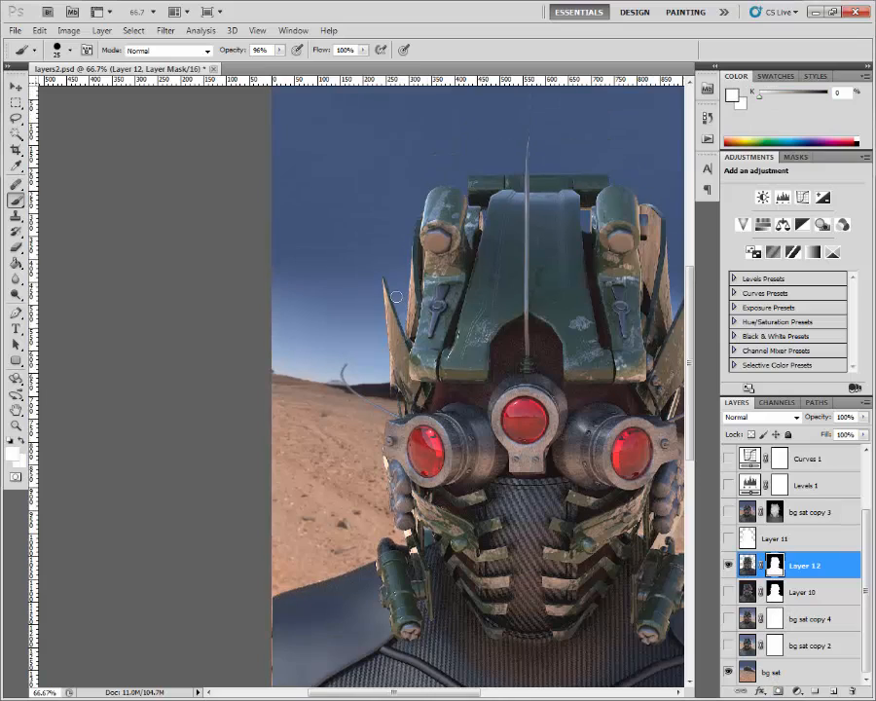
pyautogui.scroll(2, 435, 329)
pyautogui.hotkey('ctrl', '+')
pyautogui.hotkey('ctrl', '+')
pyautogui.hotkey('ctrl', '+')
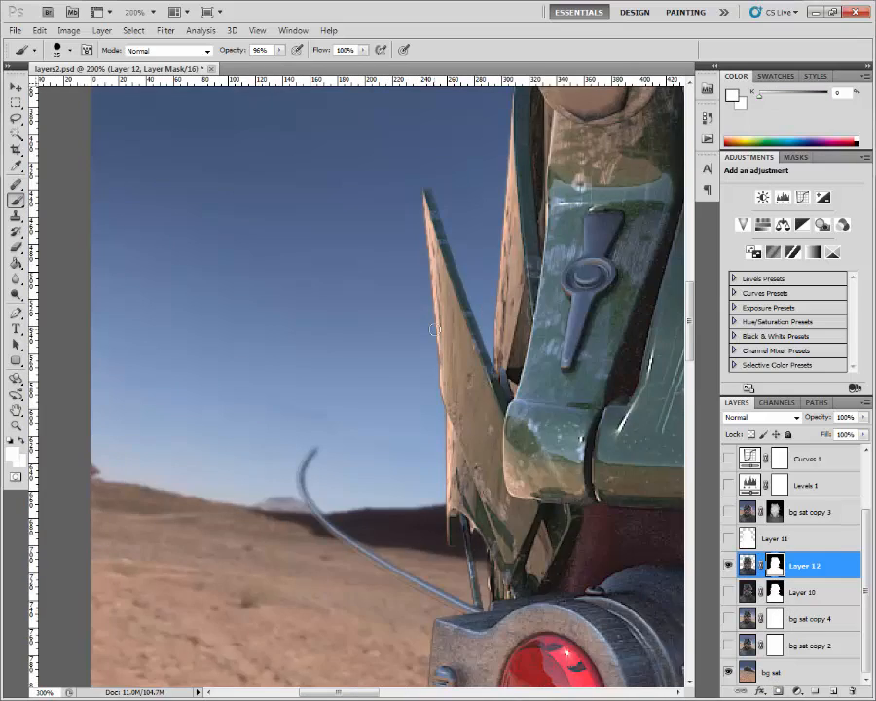
pyautogui.hotkey('ctrl', '-')
pyautogui.hotkey('ctrl', '-')
pyautogui.hotkey('ctrl', '-')
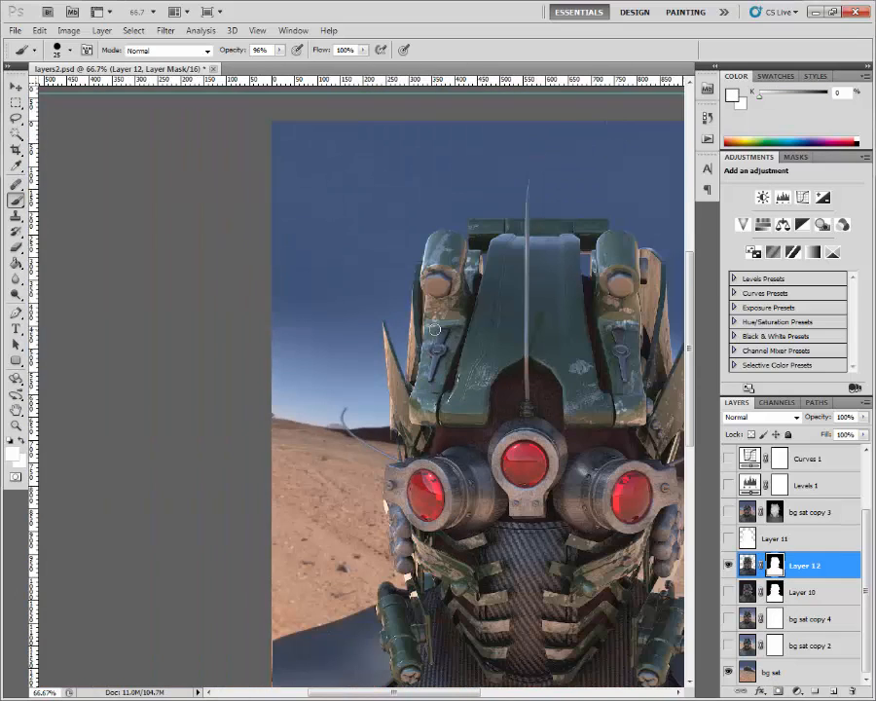
pyautogui.hotkey('ctrl', '-')
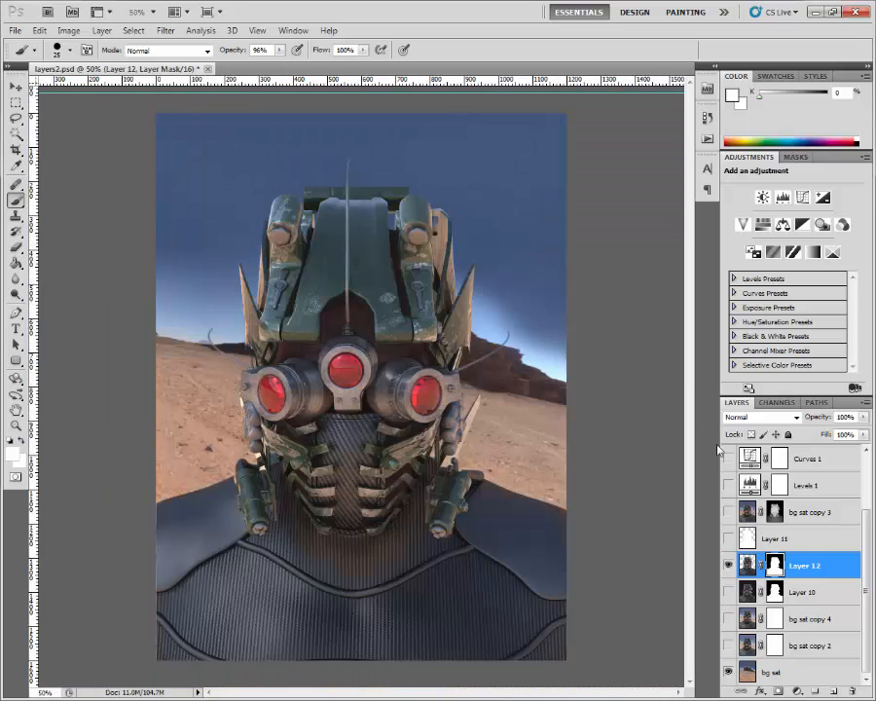
# Step: Duplicate the bg sat layer and apply a Lens Blur with a hexagon iris and radius 15 to the copy
pyautogui.hotkey('alt', ',')
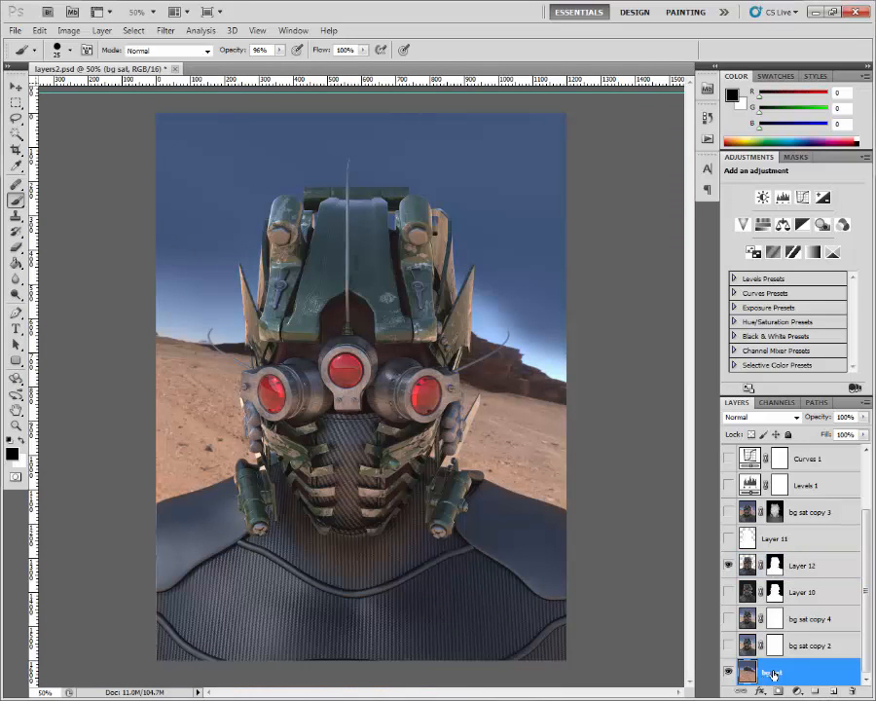
pyautogui.hotkey('ctrl', 'j')
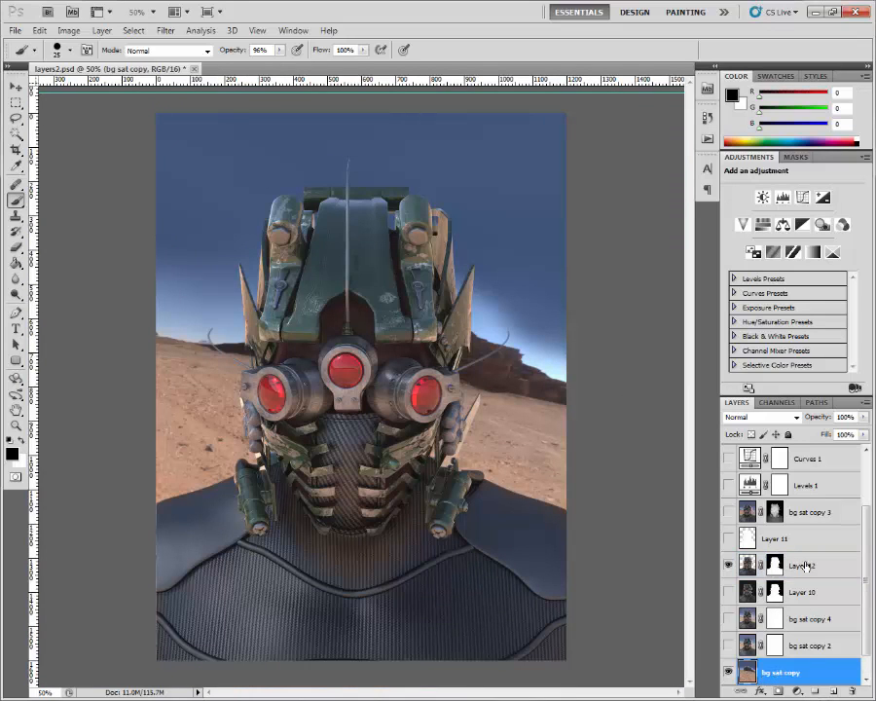
pyautogui.click(167, 30)
pyautogui.moveTo(234, 154)
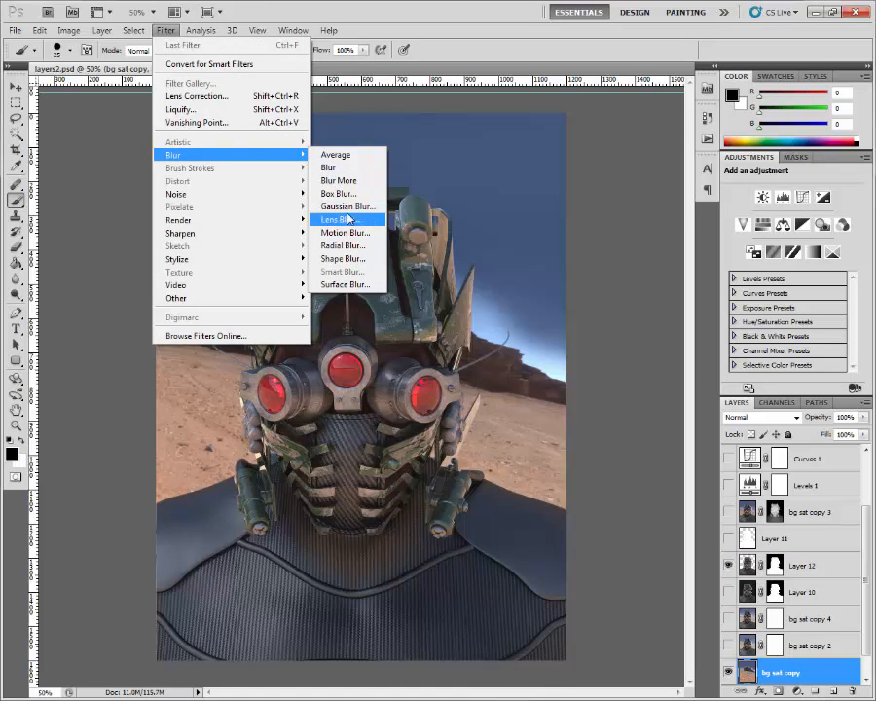
pyautogui.press('Escape')
pyautogui.press('Escape')
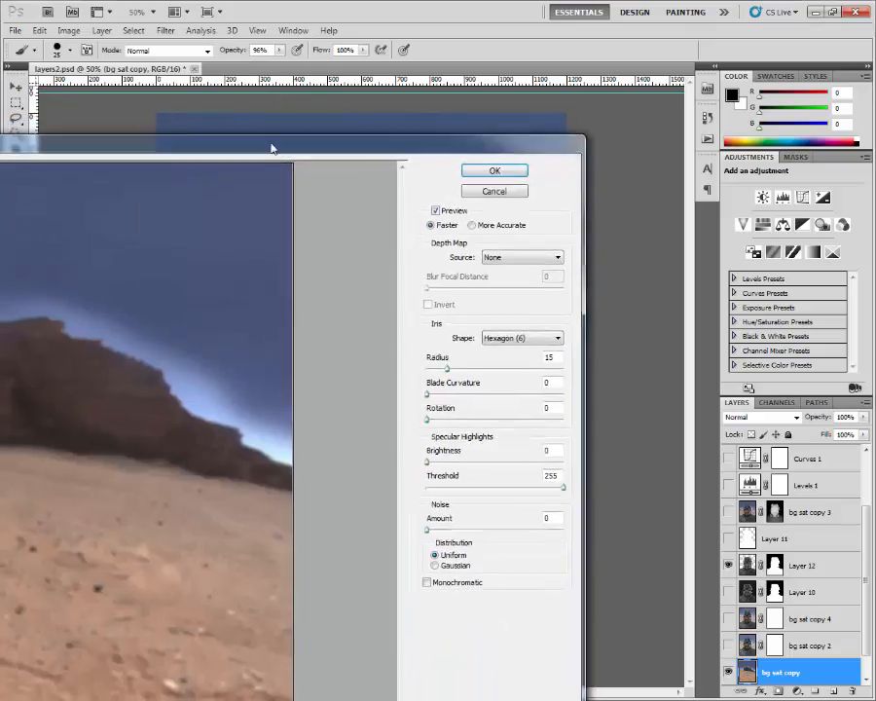
pyautogui.moveTo(273, 147); pyautogui.dragTo(389, 121)
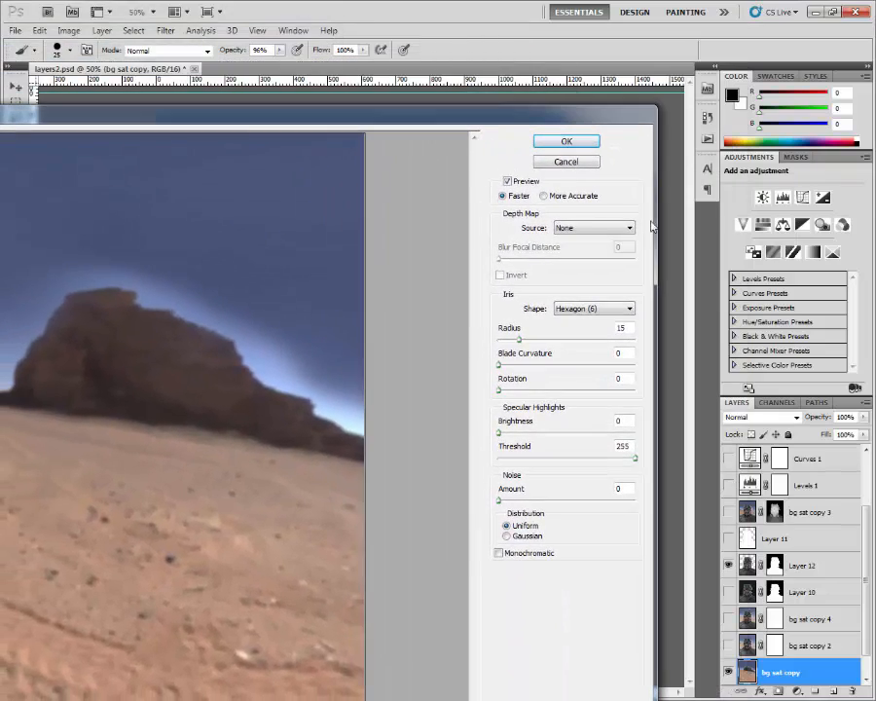
pyautogui.click(584, 228)
pyautogui.click(584, 227)
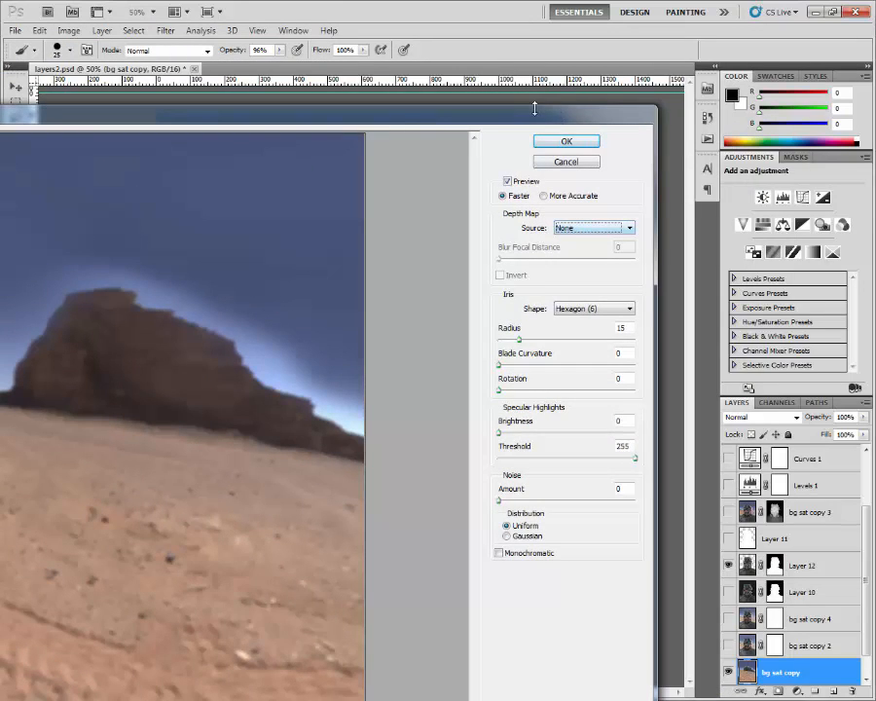
pyautogui.moveTo(534, 108); pyautogui.dragTo(700, 62)
pyautogui.click(686, 295)
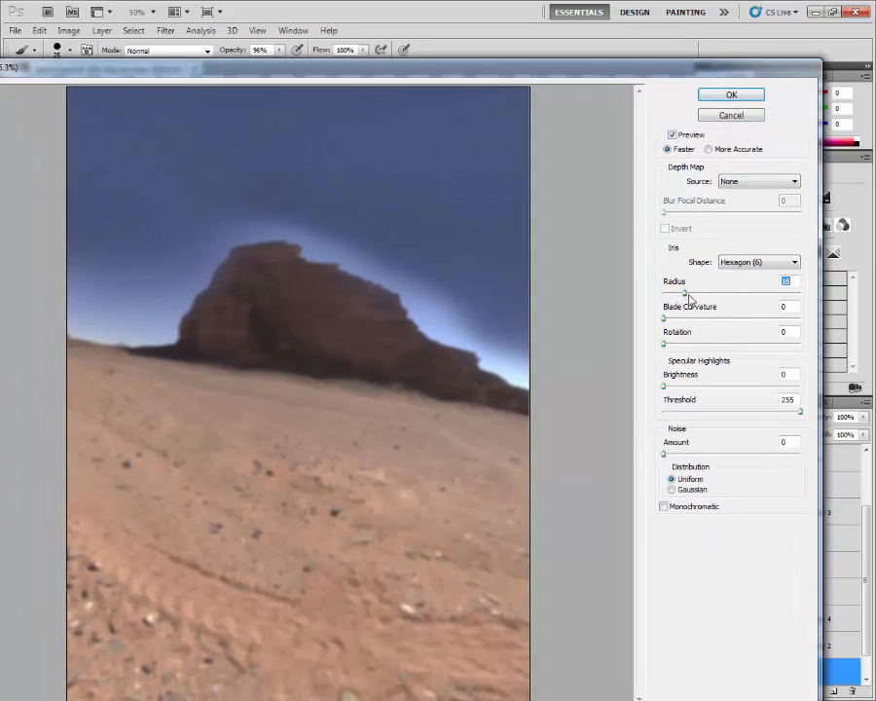
pyautogui.moveTo(688, 297)
pyautogui.mouseDown()
pyautogui.moveTo(704, 298)
pyautogui.moveTo(678, 286)
pyautogui.mouseUp()
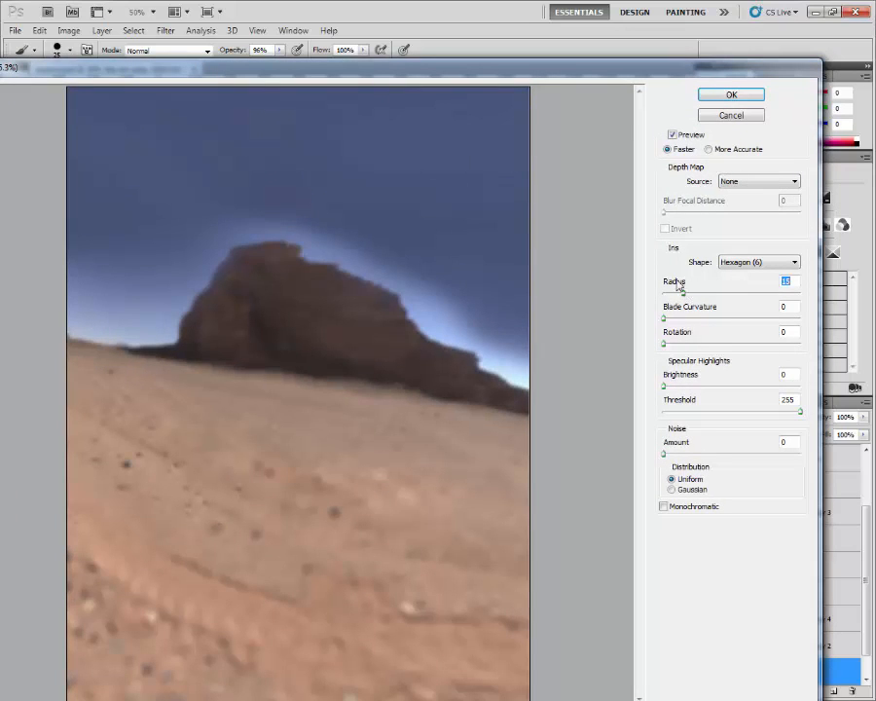
pyautogui.moveTo(609, 73); pyautogui.dragTo(643, 177)
pyautogui.click(766, 198)
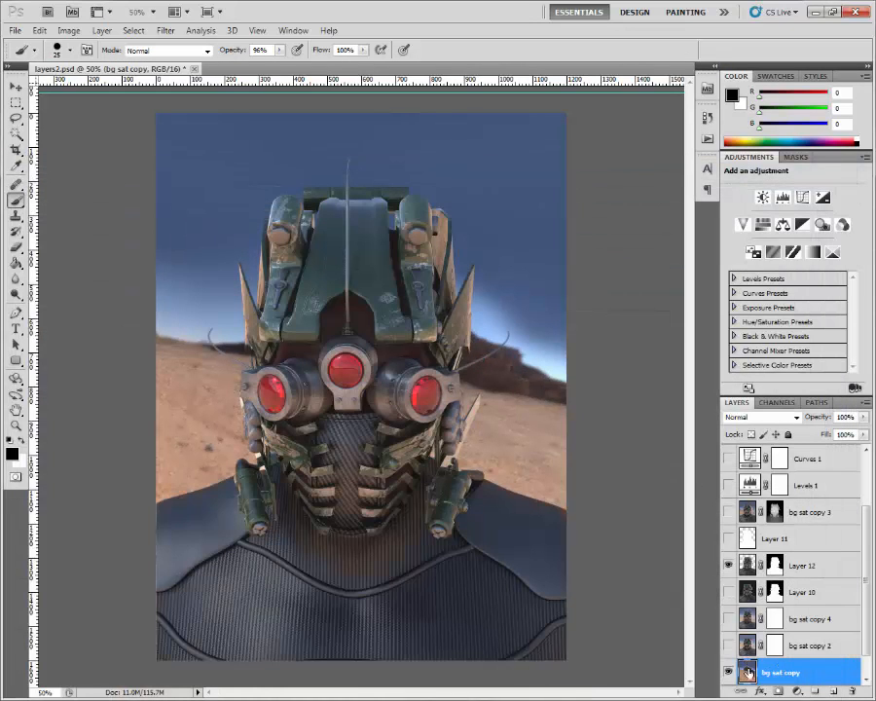
# Step: Add a white layer mask to bg sat copy and choose the Gradient tool with black as the foreground color
pyautogui.scroll(-1, 772, 619)
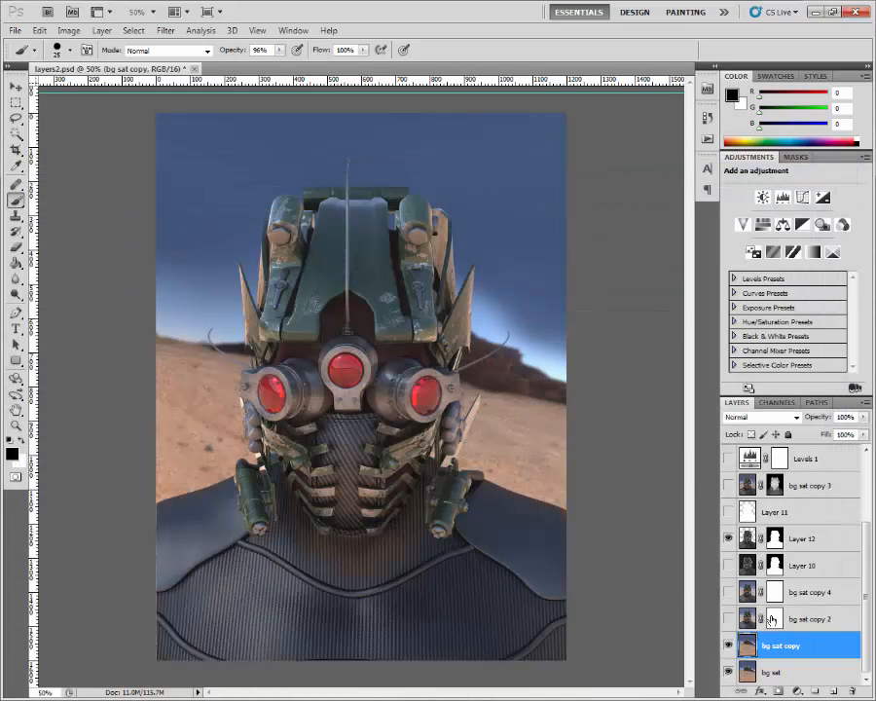
pyautogui.click(779, 691)
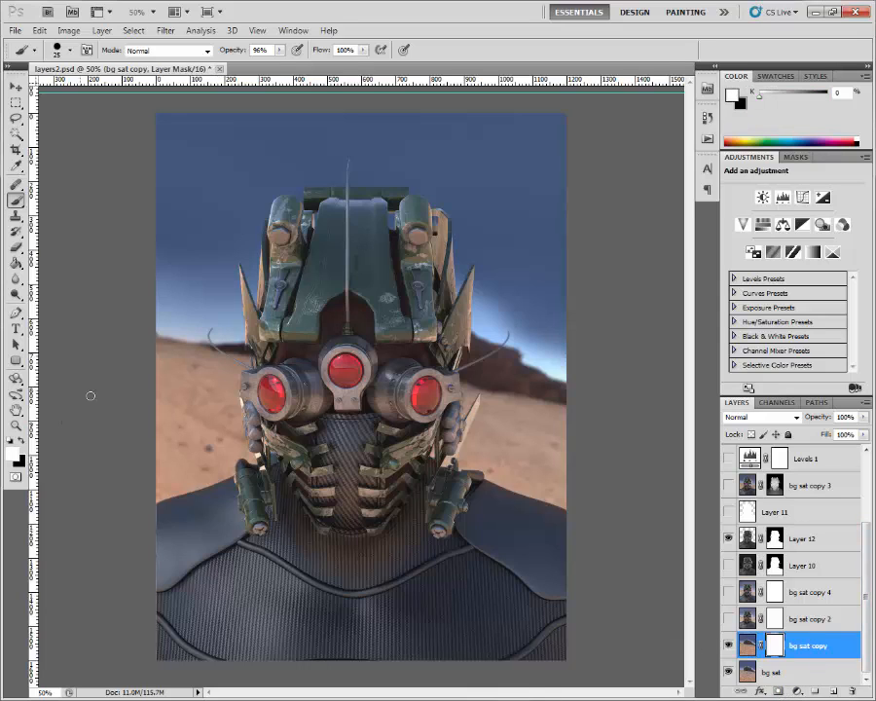
pyautogui.press('x')
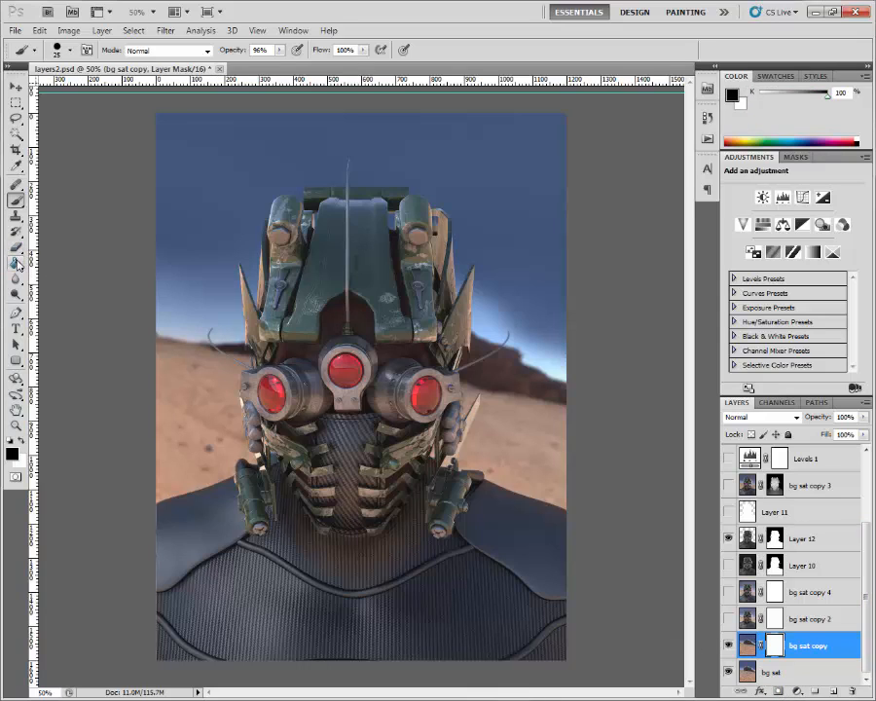
pyautogui.click(16, 264)
pyautogui.click(68, 259)
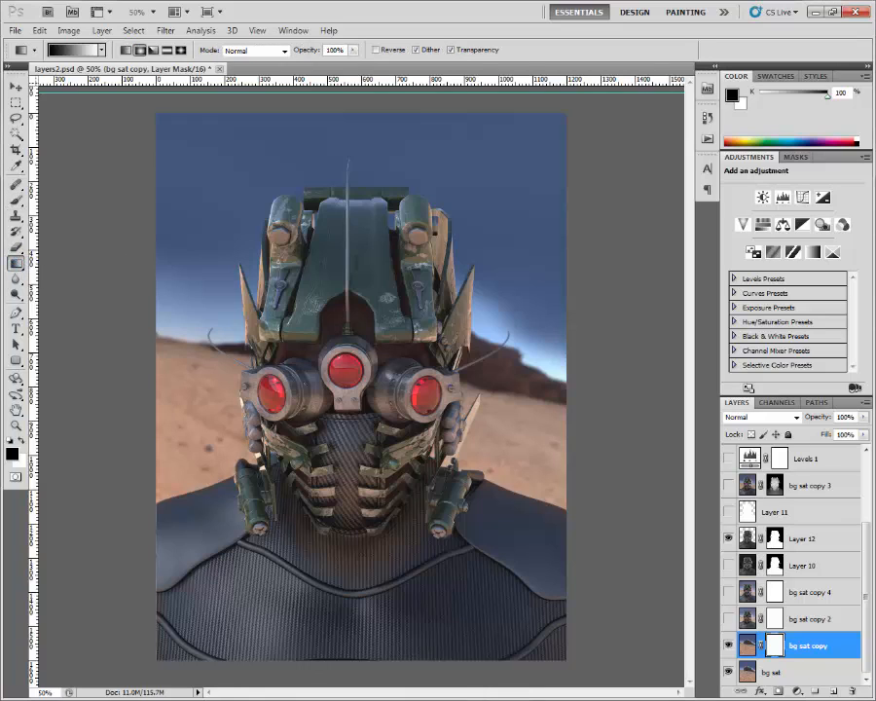
# Step: Fill the bg sat copy mask with a straight vertical linear gradient from black to white across the middle, discarding the radial attempt
pyautogui.keyDown('alt'); pyautogui.click(774, 645); pyautogui.keyUp('alt')
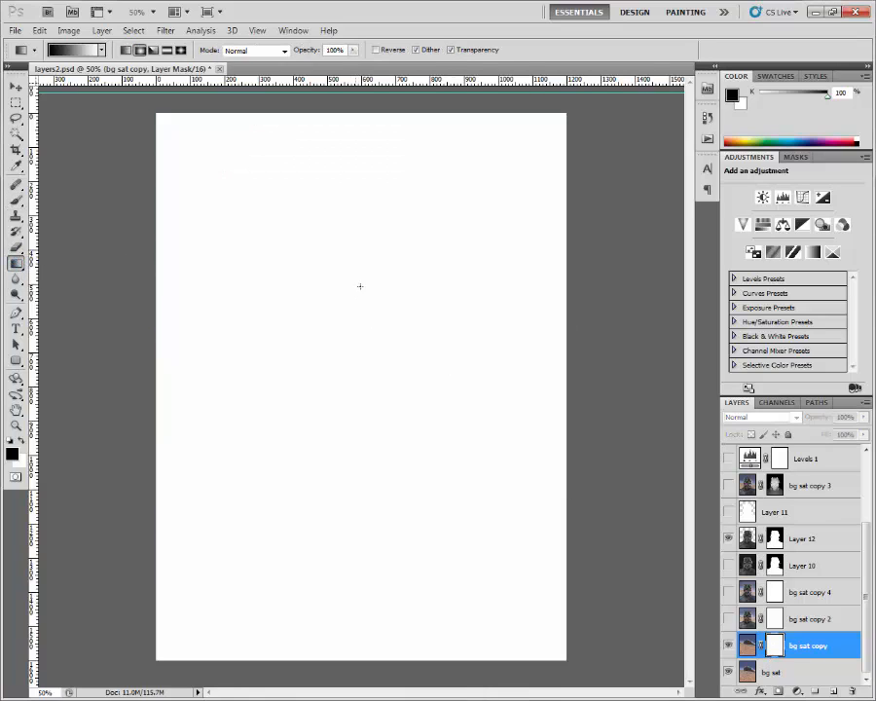
pyautogui.moveTo(365, 194); pyautogui.dragTo(359, 466)
pyautogui.hotkey('ctrl', 'z')
pyautogui.click(125, 49)
pyautogui.keyDown('shift'); pyautogui.moveTo(352, 342); pyautogui.dragTo(351, 492); pyautogui.keyUp('shift')
pyautogui.click(745, 652)
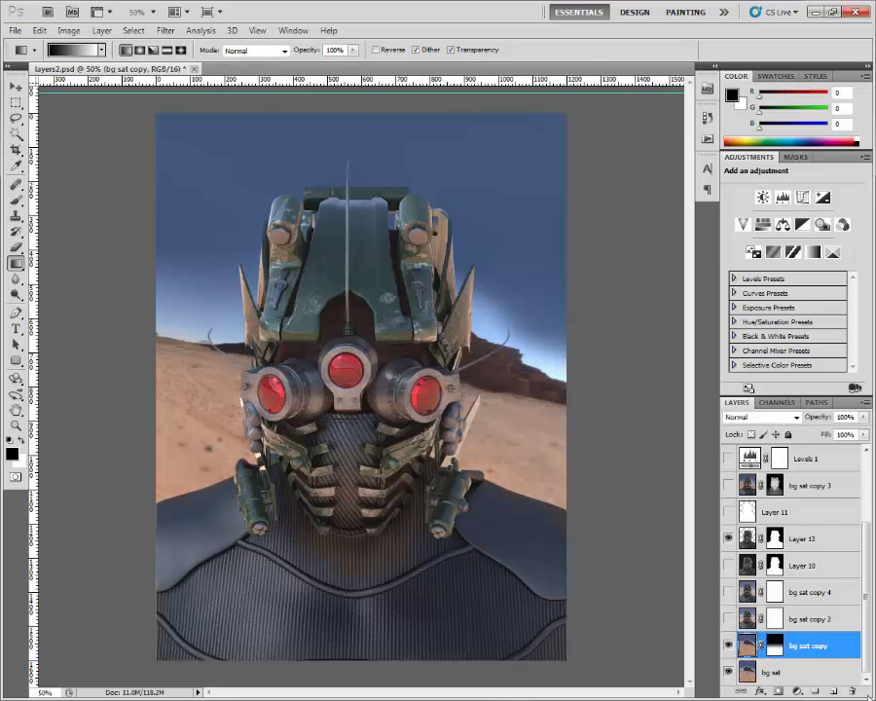
# Step: Redraw the bg sat copy mask as a short tilted gradient, white above and black below the horizon, and set the layer's fill to 70%
pyautogui.click(777, 644)
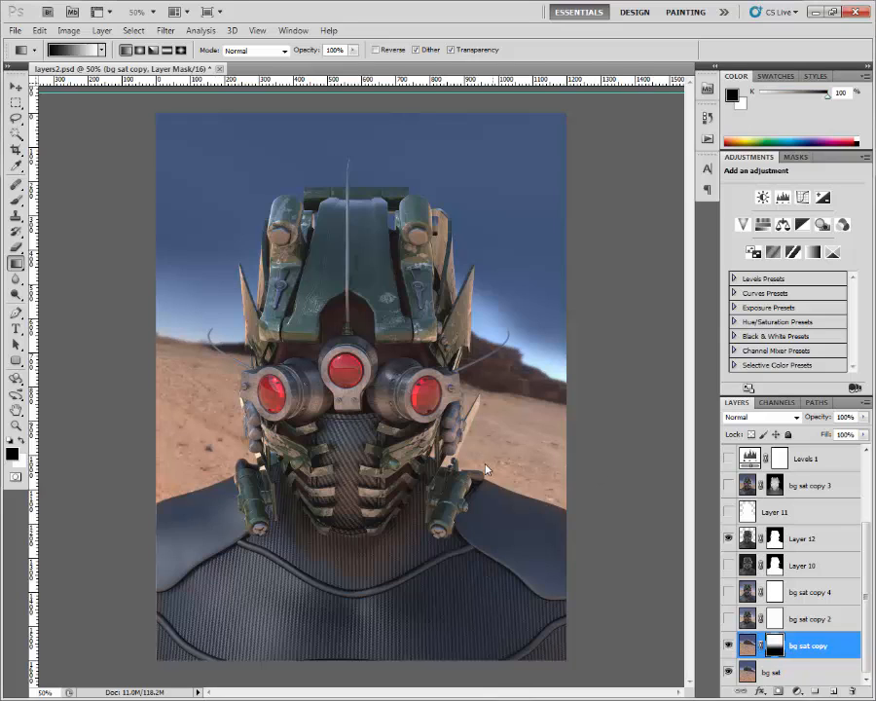
pyautogui.moveTo(383, 344); pyautogui.dragTo(404, 405)
pyautogui.click(863, 434)
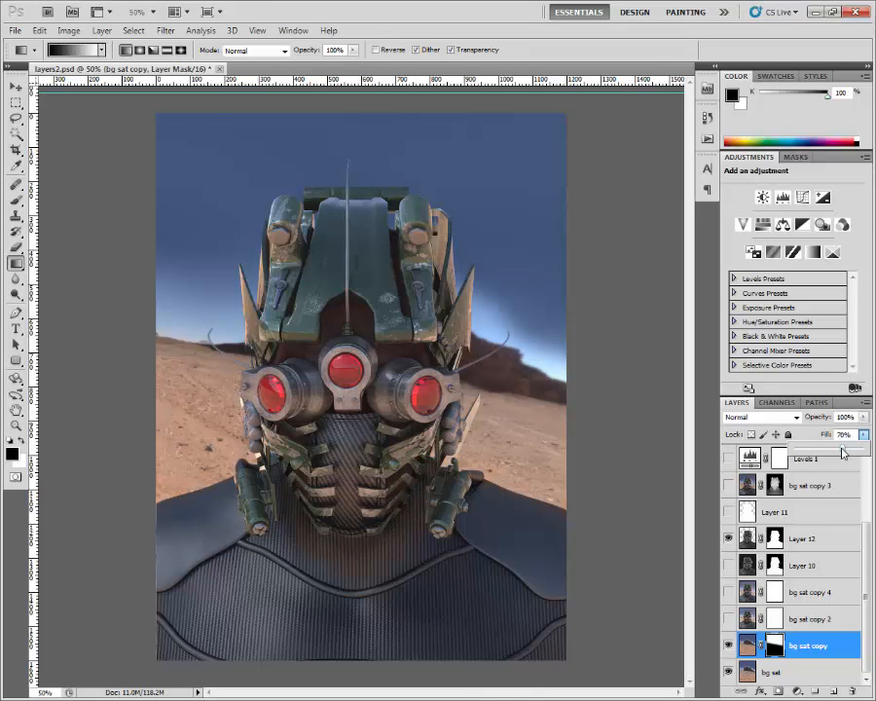
pyautogui.moveTo(843, 449); pyautogui.dragTo(779, 450)
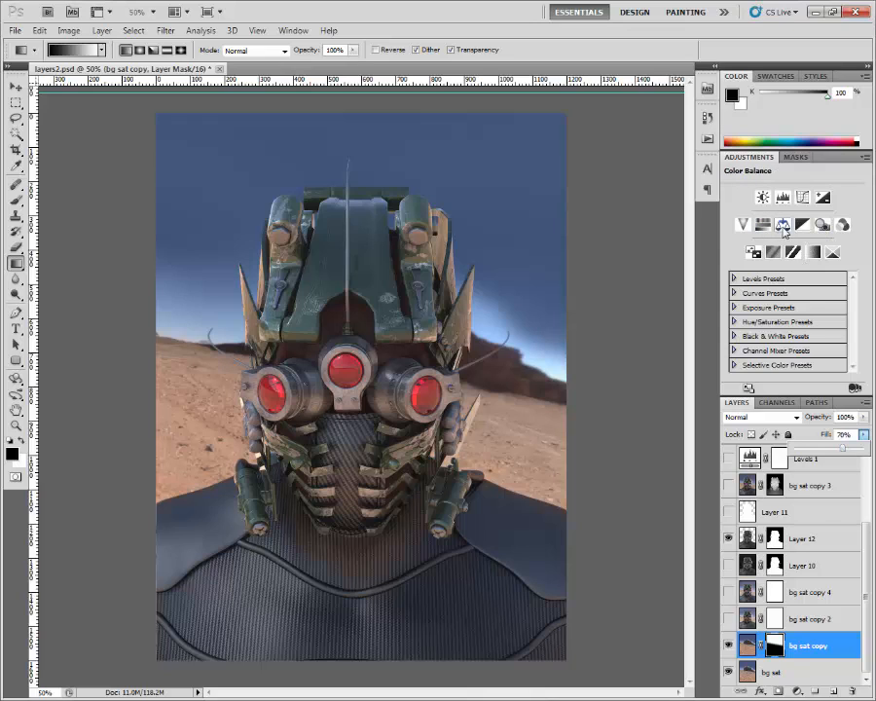
# Step: Add a Color Balance adjustment above bg sat copy, shifting midtones to red +17 and slightly toward magenta, and highlights to red +8 and yellow -12
pyautogui.click(781, 224)
pyautogui.moveTo(777, 262); pyautogui.dragTo(784, 262)
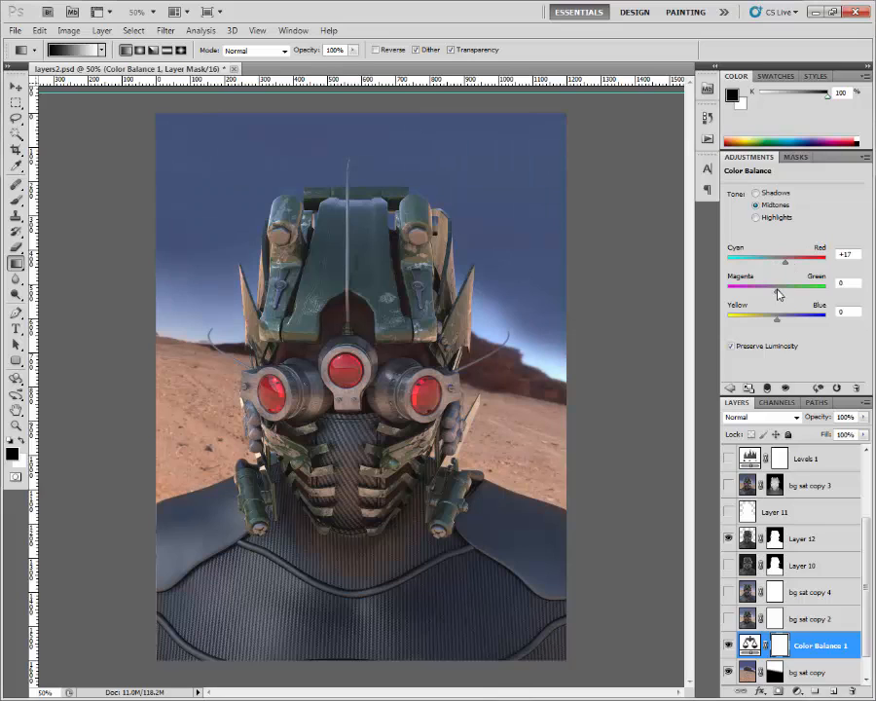
pyautogui.moveTo(774, 290); pyautogui.dragTo(771, 290)
pyautogui.click(774, 218)
pyautogui.moveTo(779, 264)
pyautogui.mouseDown()
pyautogui.moveTo(789, 265)
pyautogui.moveTo(780, 261)
pyautogui.mouseUp()
pyautogui.moveTo(768, 315); pyautogui.dragTo(772, 321)
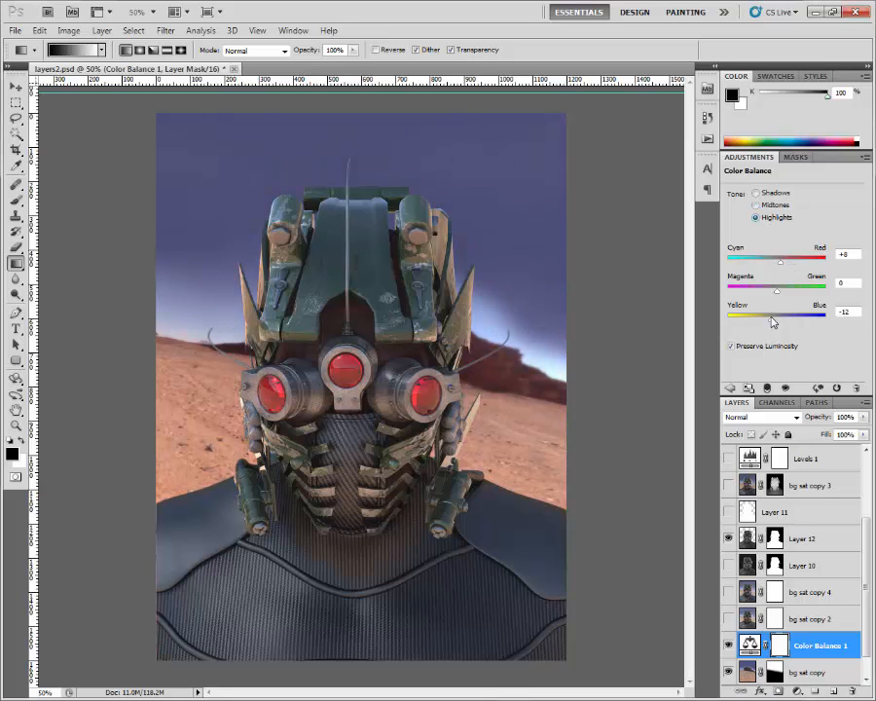
# Step: Set the Color Balance shadows to cyan -8, green +10 and blue +15
pyautogui.click(756, 193)
pyautogui.moveTo(774, 263); pyautogui.dragTo(775, 263)
pyautogui.moveTo(779, 288); pyautogui.dragTo(783, 320)
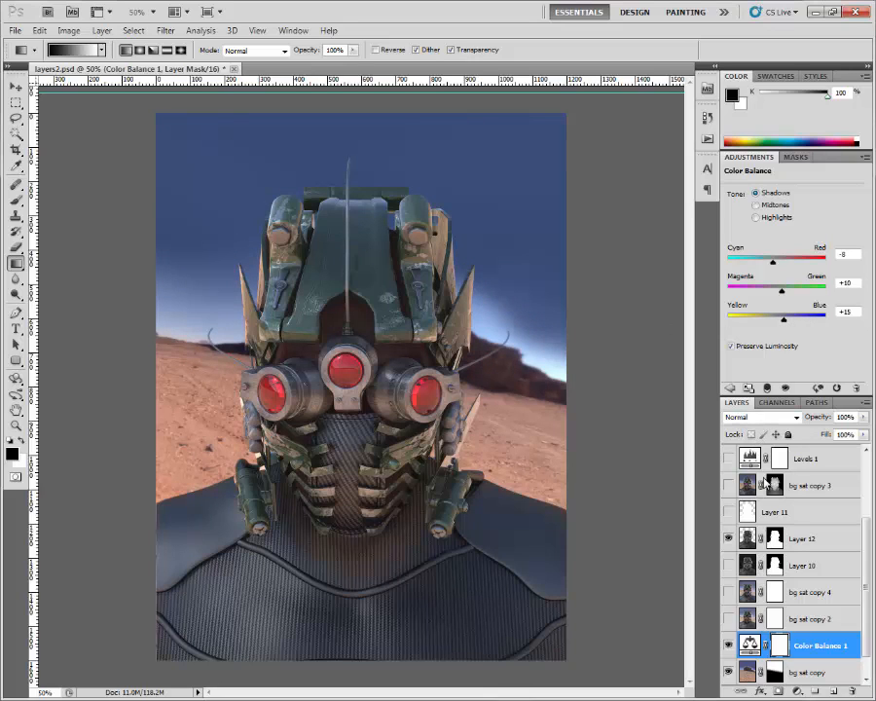
# Step: Stamp all visible layers into a new merged layer above Layer 12 and duplicate that layer
pyautogui.scroll(3, 823, 572)
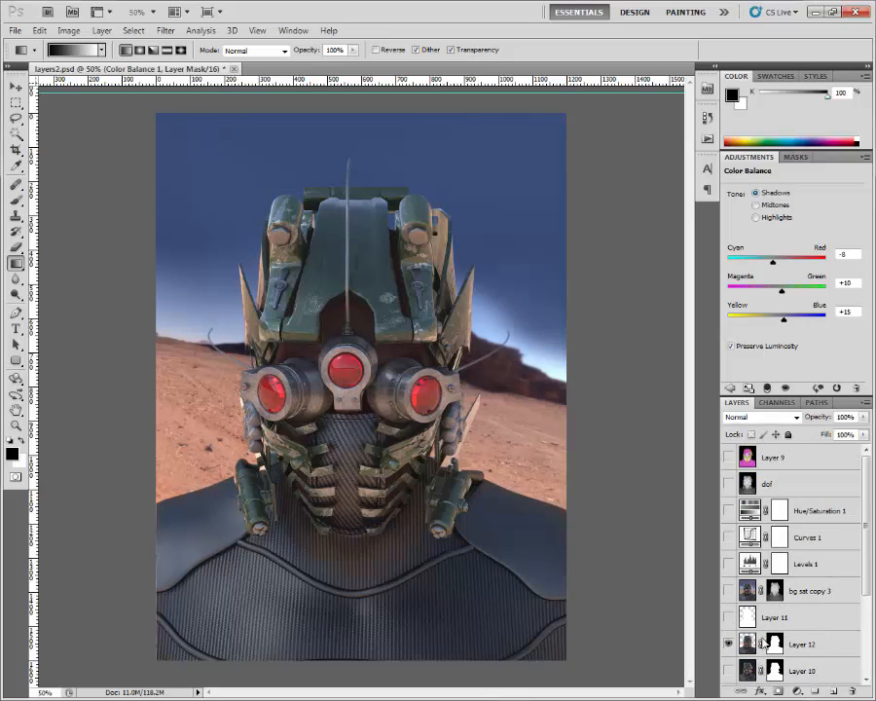
pyautogui.click(813, 648)
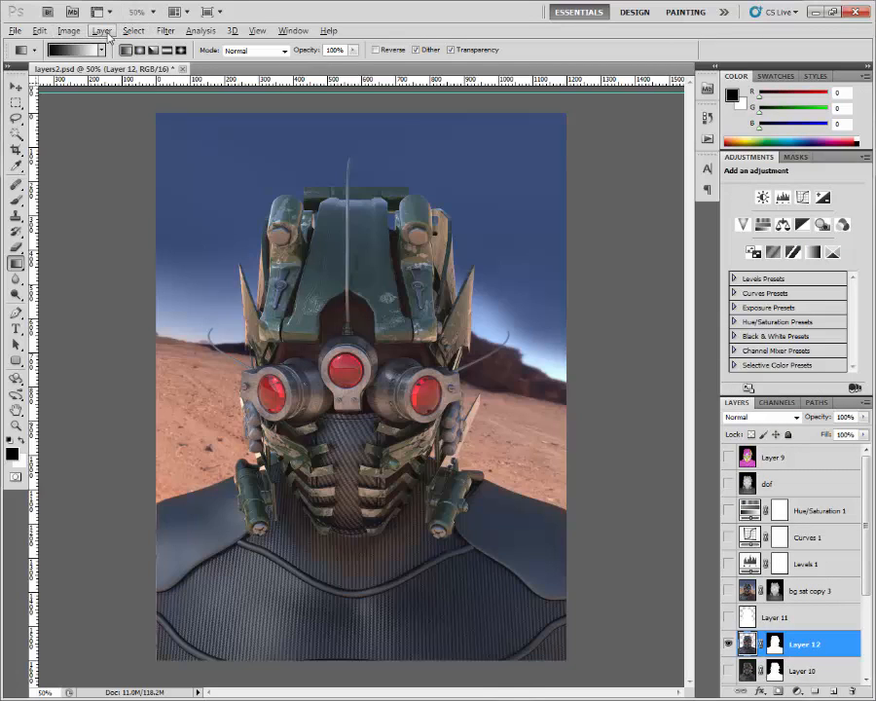
pyautogui.click(102, 31)
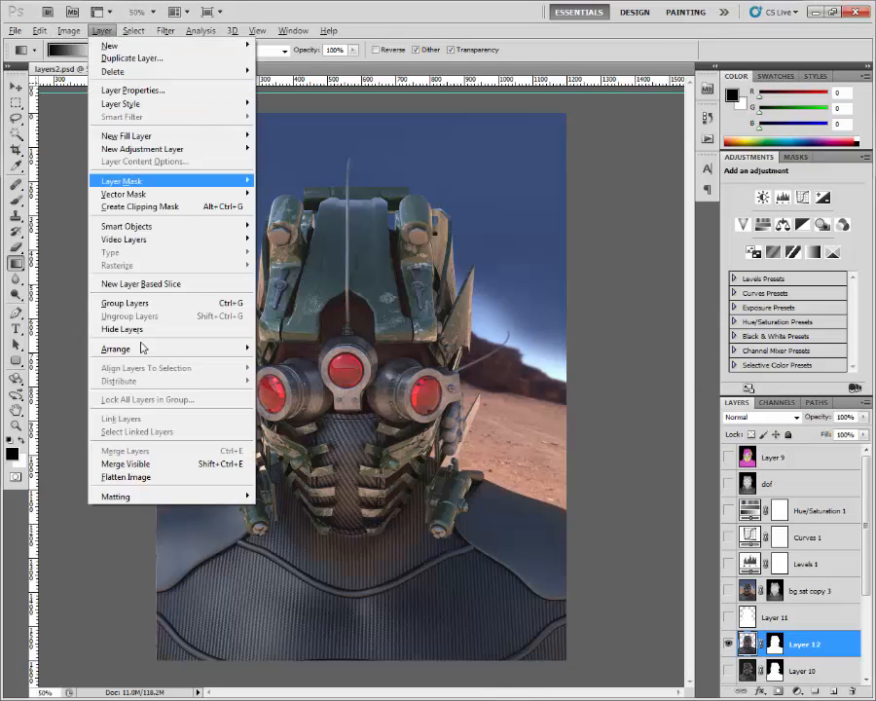
pyautogui.keyDown('alt'); pyautogui.click(151, 468); pyautogui.keyUp('alt')
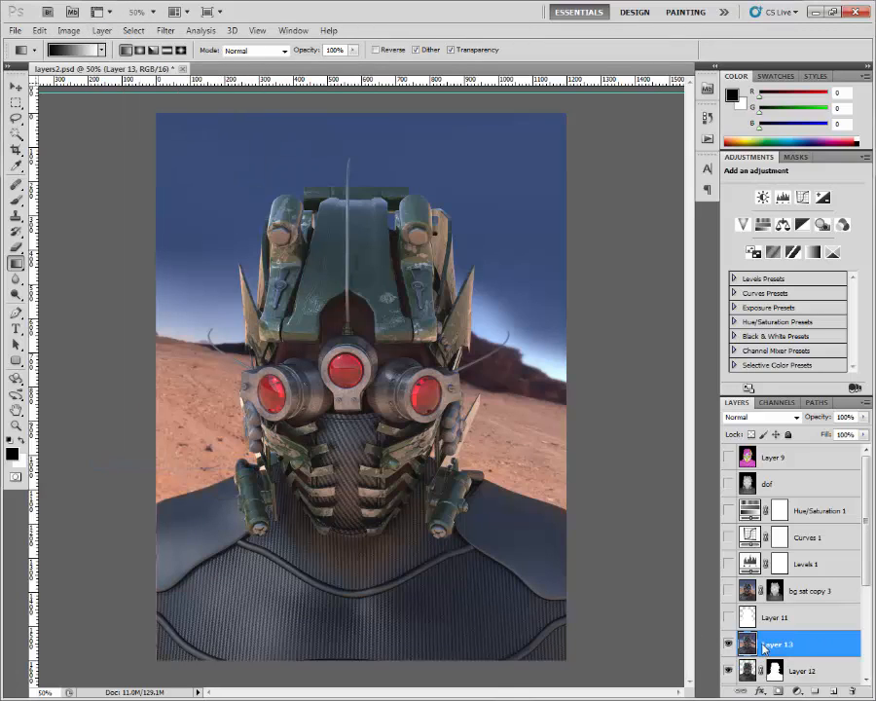
pyautogui.hotkey('ctrl', 'j')
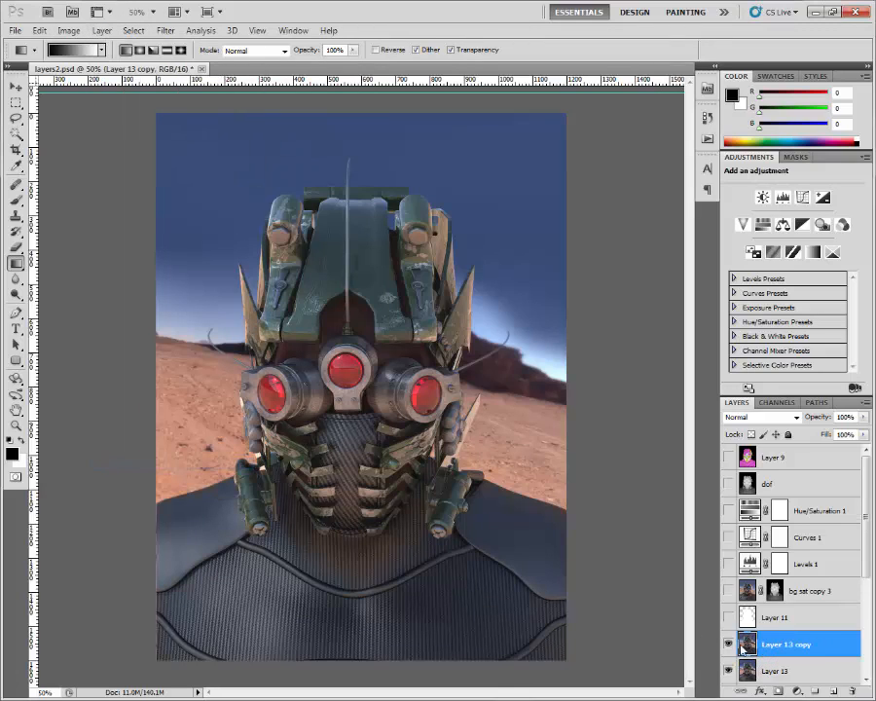
# Step: Hide the layers beneath Layer 13 copy and duplicate Layer 13 copy
pyautogui.scroll(-4, 745, 650)
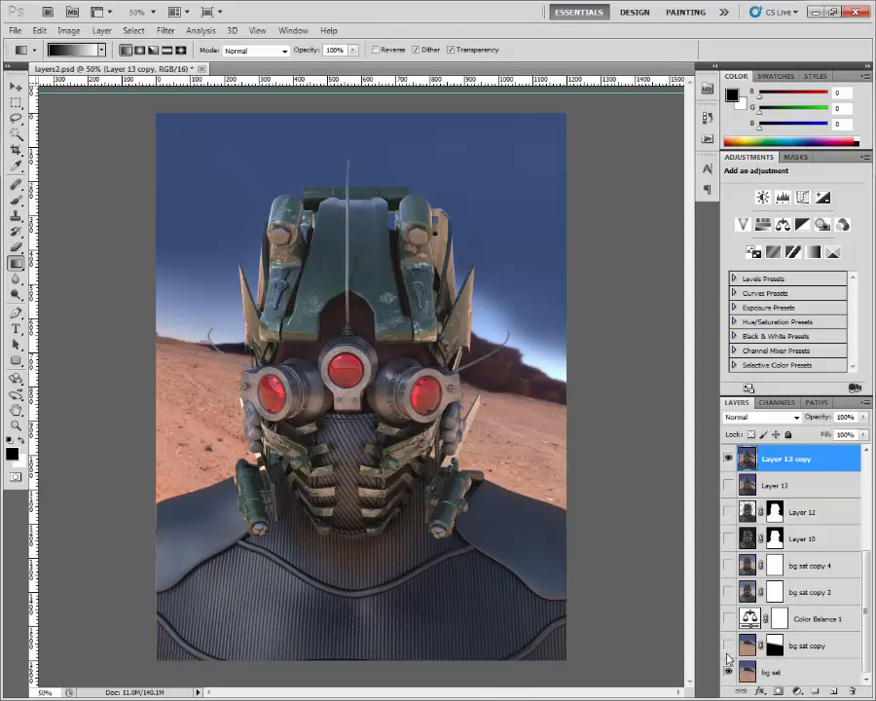
pyautogui.scroll(4, 751, 522)
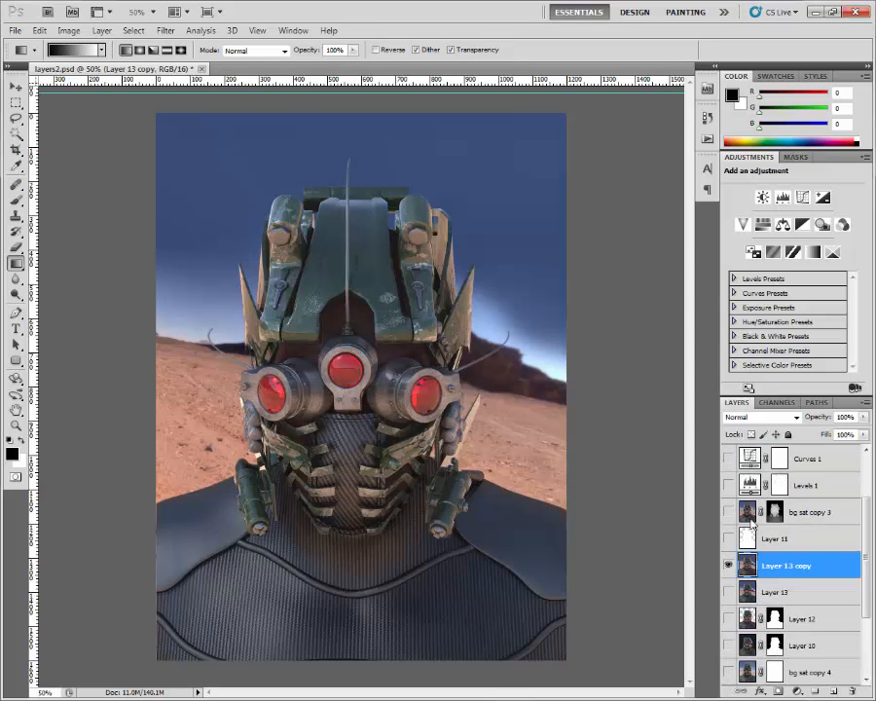
pyautogui.click(728, 566)
pyautogui.click(729, 566)
pyautogui.hotkey('ctrl', 'j')
# Step: Try a Lens Correction on Layer 13 copy 2 and undo it
pyautogui.click(163, 30)
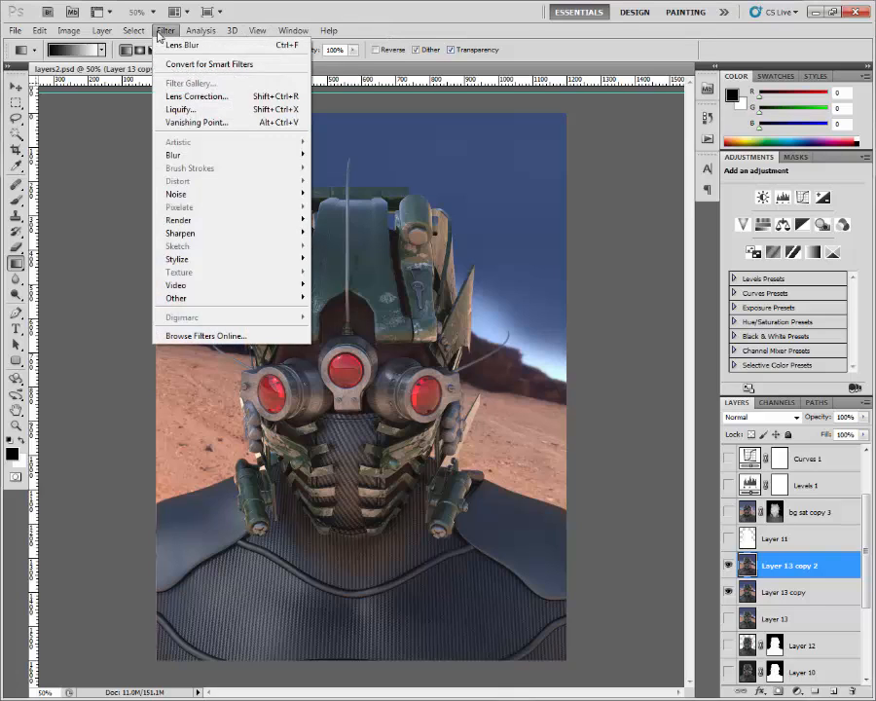
pyautogui.click(174, 98)
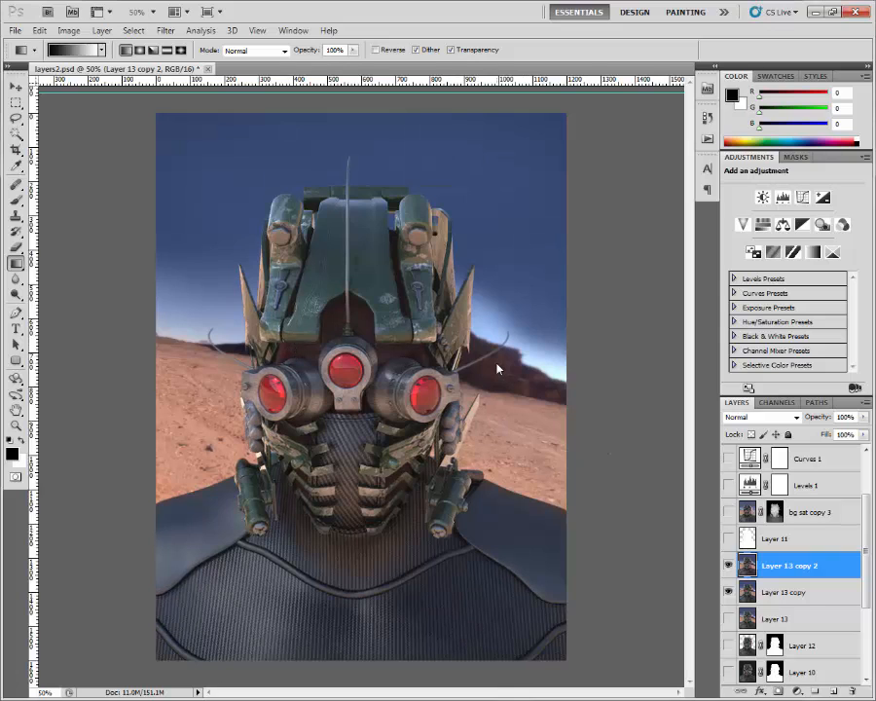
pyautogui.click(166, 30)
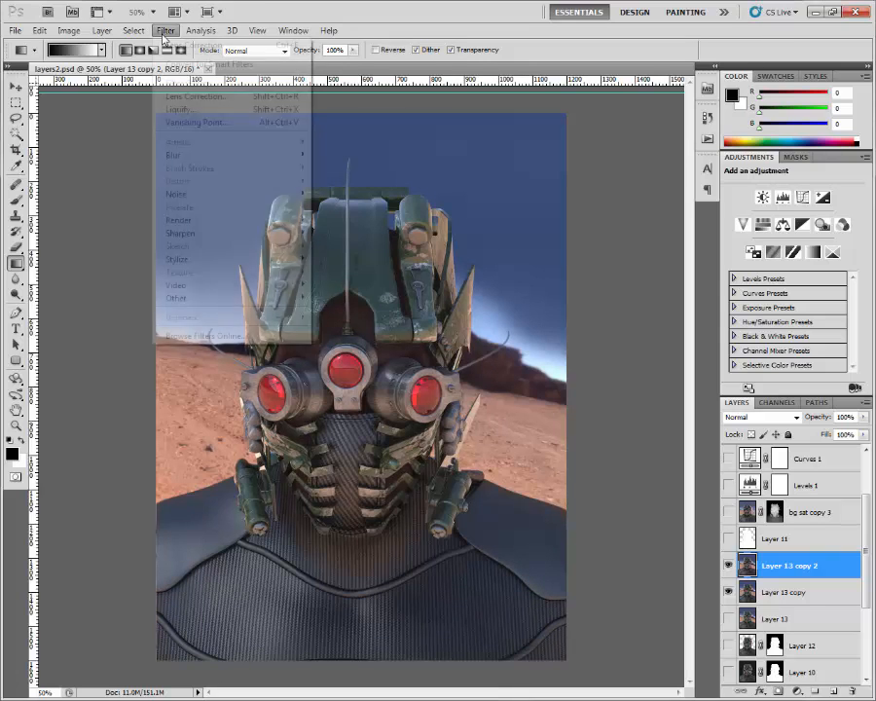
pyautogui.click(200, 108)
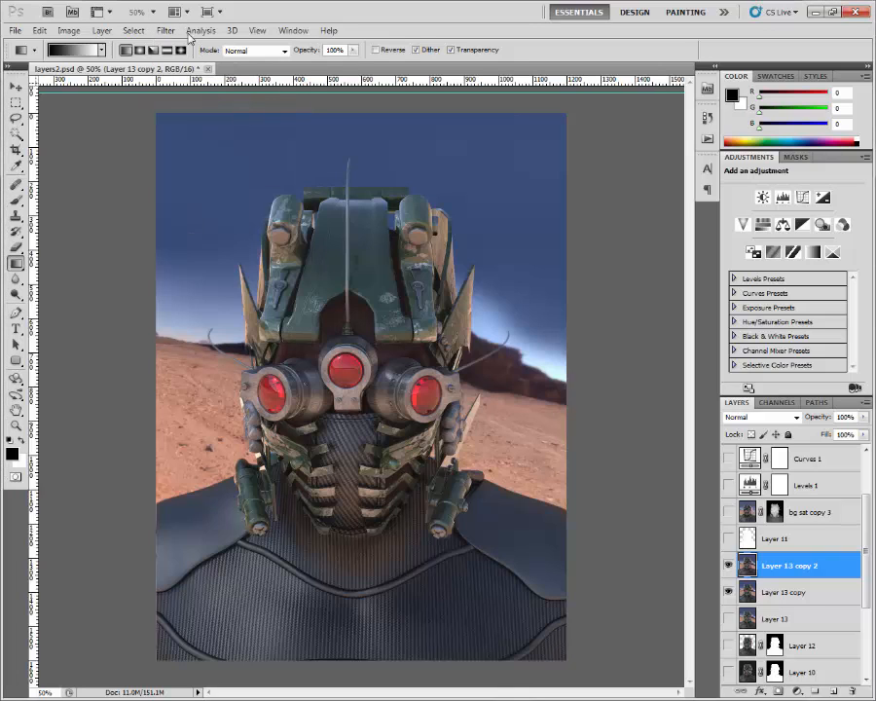
# Step: Start a custom Lens Correction on Layer 13 copy 2 from the Previous Correction settings and set Remove Distortion to -3
pyautogui.click(166, 30)
pyautogui.click(183, 110)
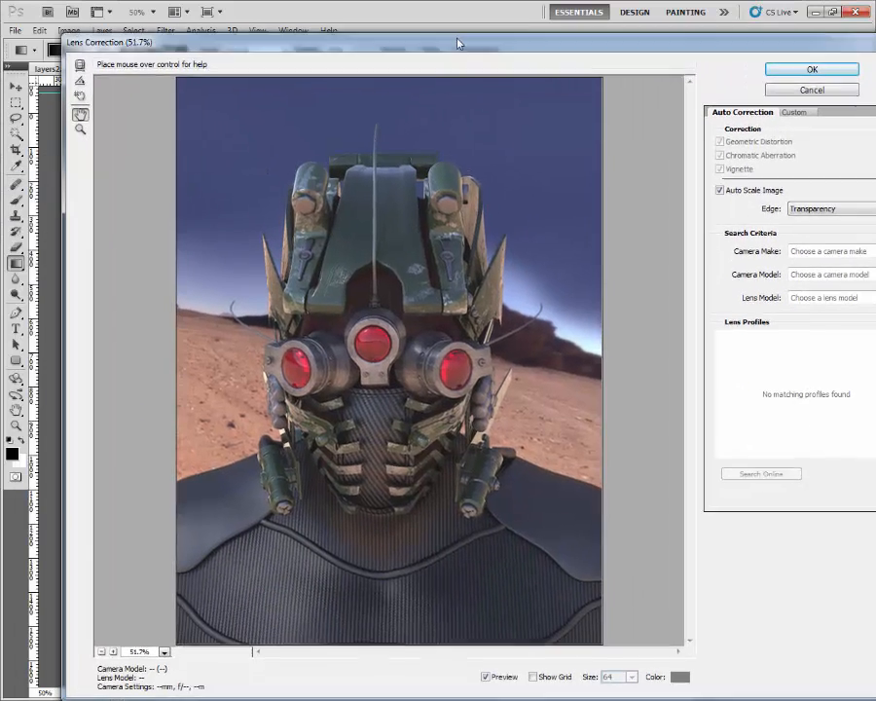
pyautogui.moveTo(611, 42); pyautogui.dragTo(562, 35)
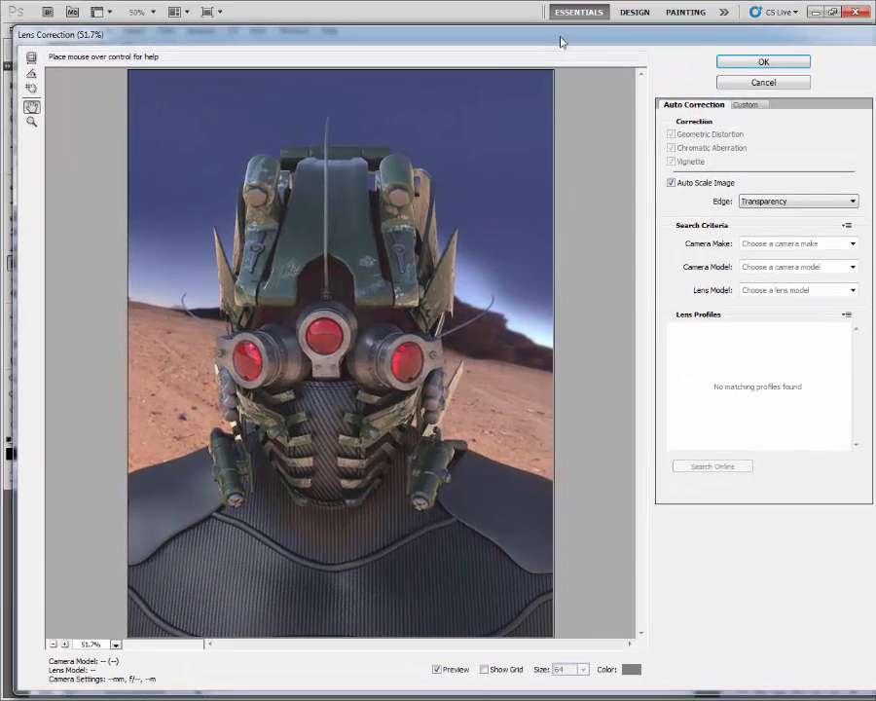
pyautogui.click(747, 104)
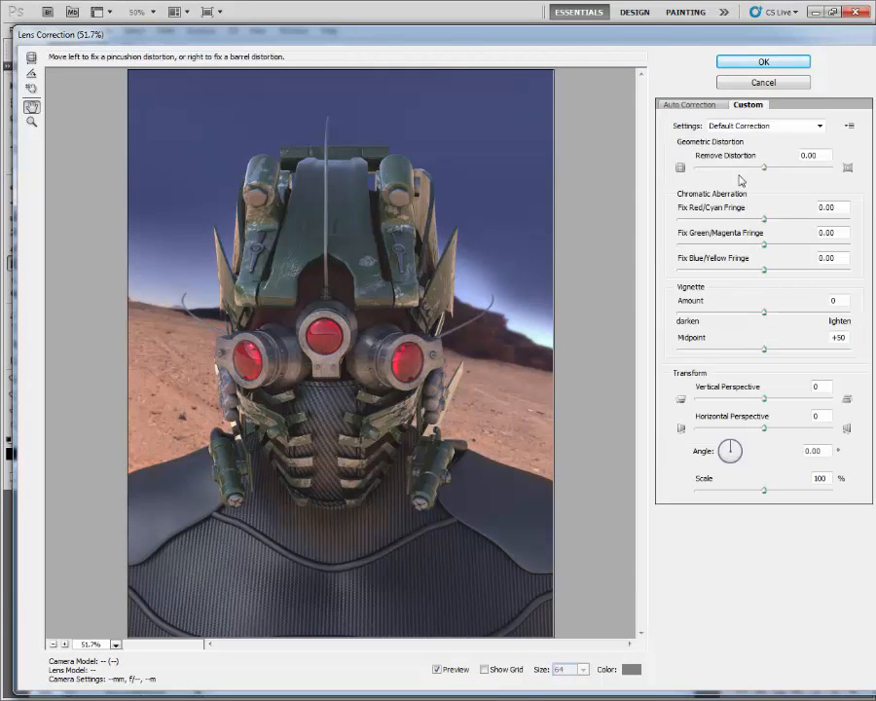
pyautogui.click(769, 126)
pyautogui.click(765, 152)
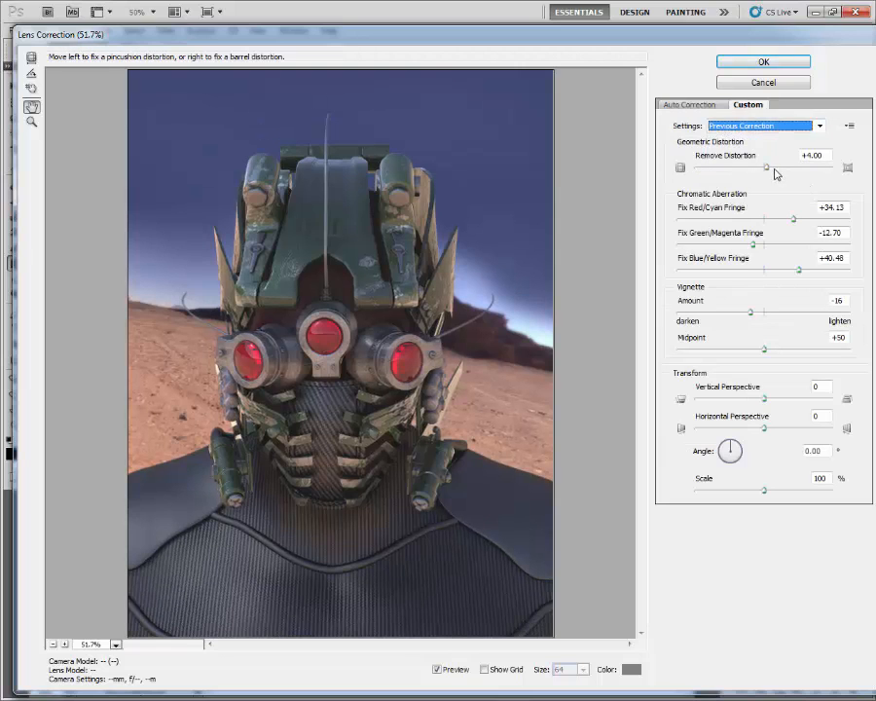
pyautogui.click(769, 169)
pyautogui.moveTo(776, 168); pyautogui.dragTo(763, 165)
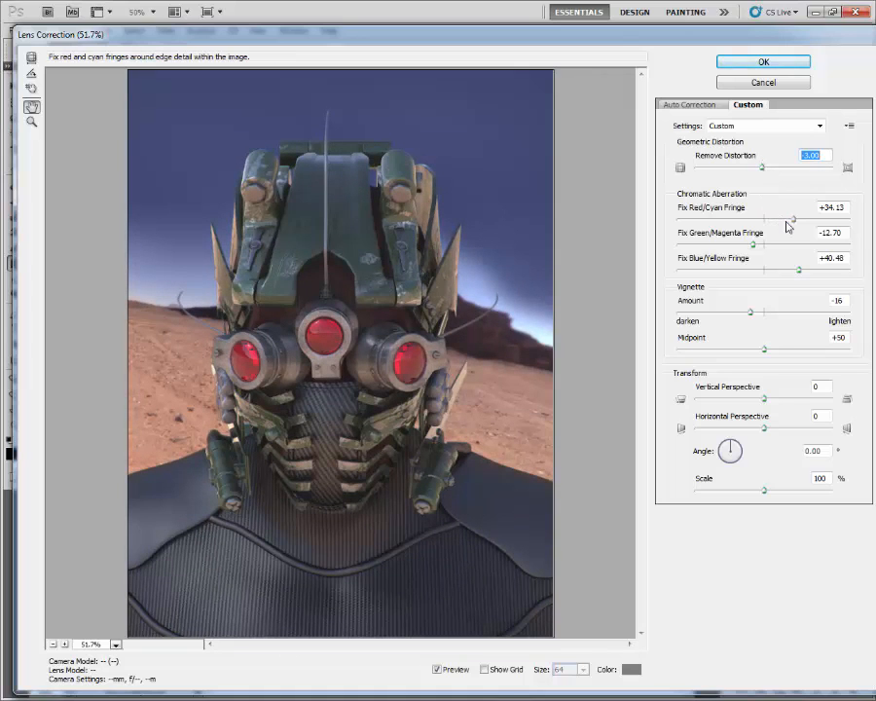
# Step: Set the red/cyan fringe to +43.65, green/magenta to -8.73, blue/yellow to +42.06 and vignette to -21, and apply the Lens Correction
pyautogui.moveTo(793, 219); pyautogui.dragTo(802, 221)
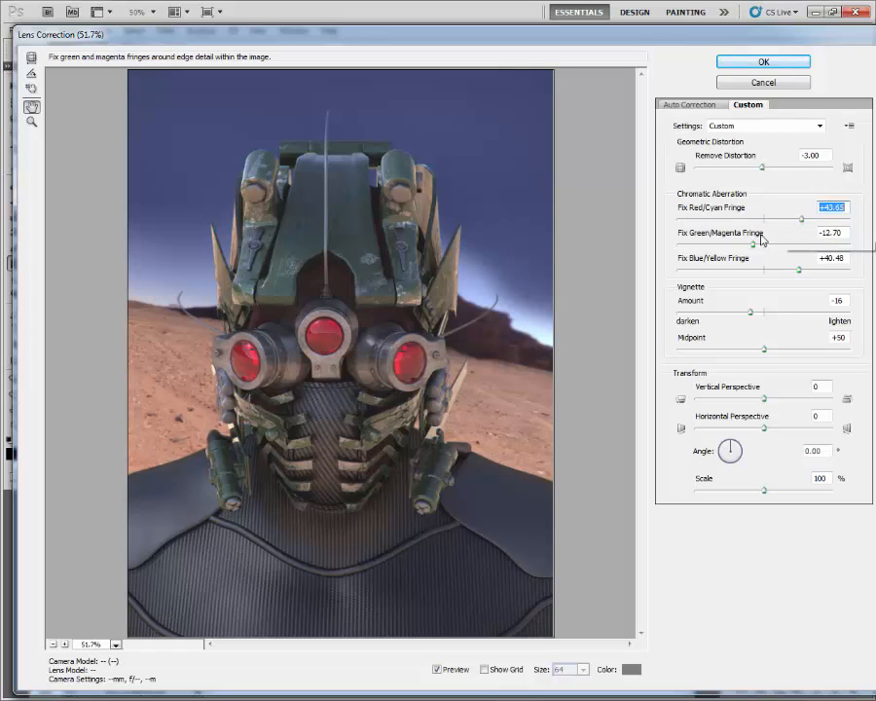
pyautogui.moveTo(754, 247); pyautogui.dragTo(802, 273)
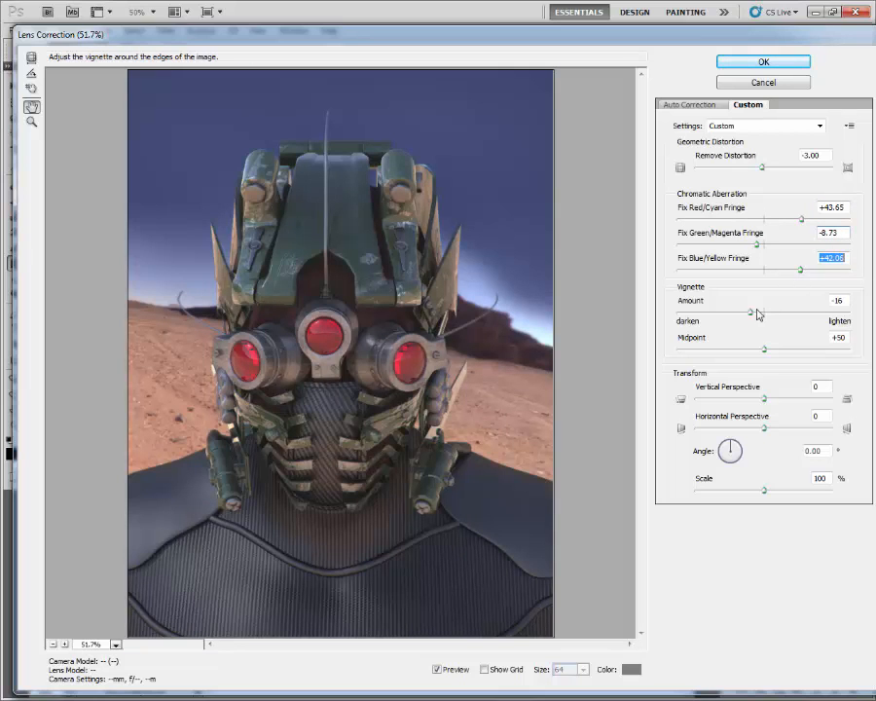
pyautogui.moveTo(751, 312); pyautogui.dragTo(745, 312)
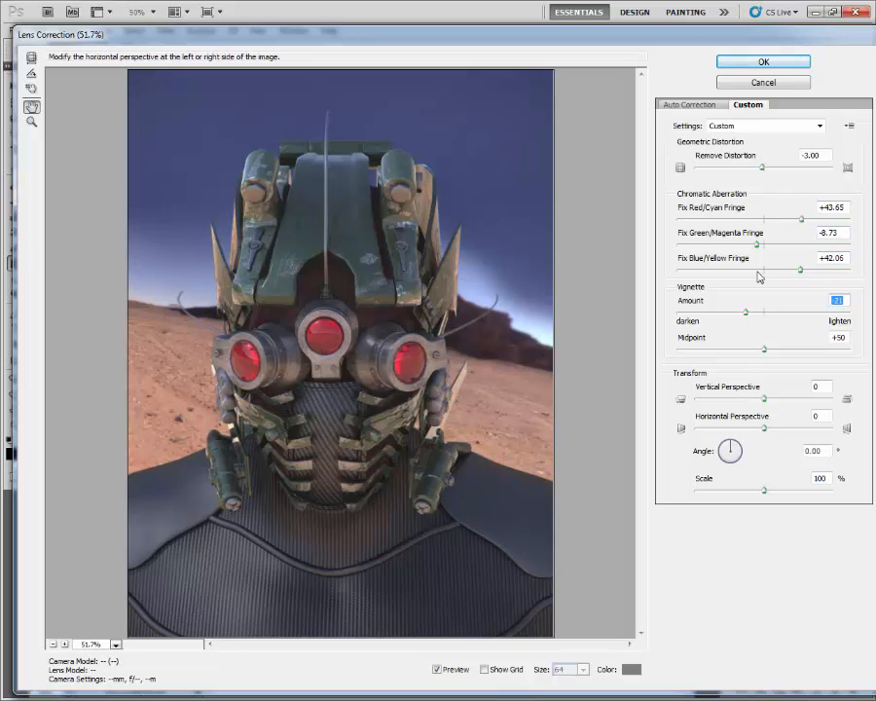
pyautogui.click(755, 64)
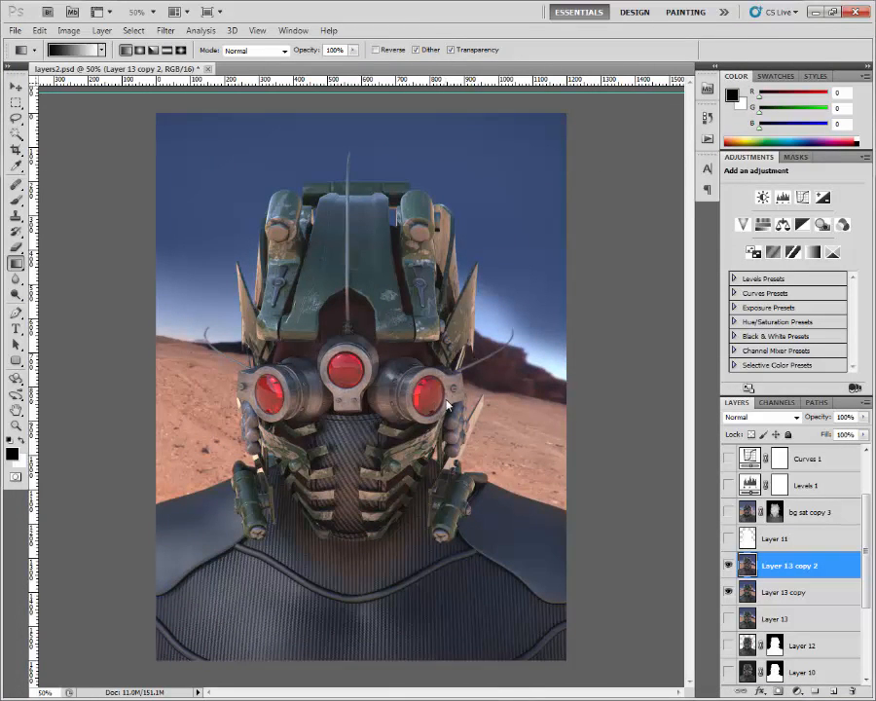
# Step: Try a Curves adjustment with the Linear Contrast preset above Layer 13 copy 2 and delete it
pyautogui.click(802, 197)
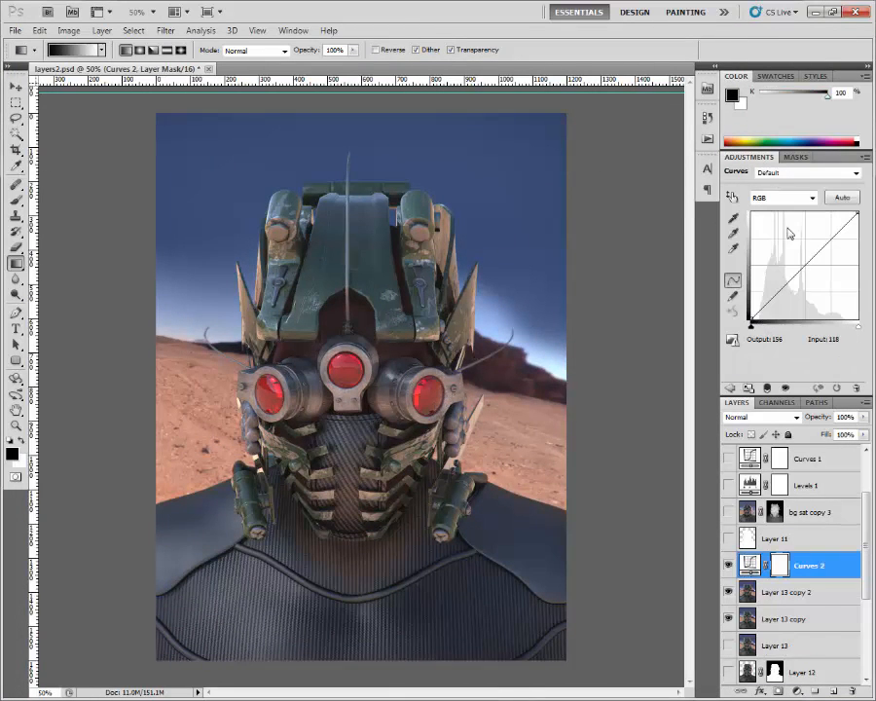
pyautogui.click(794, 172)
pyautogui.click(774, 262)
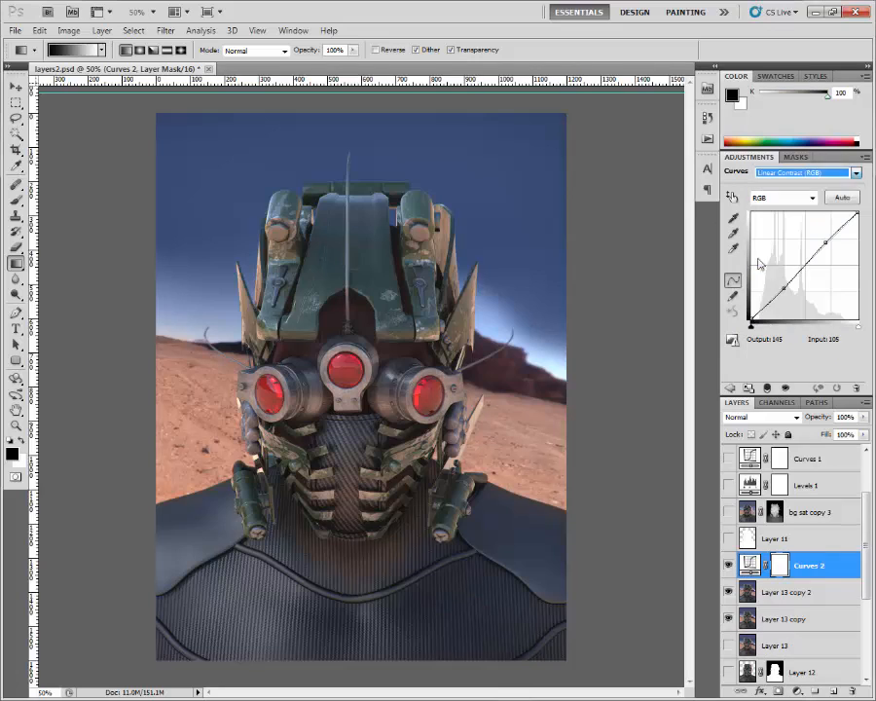
pyautogui.click(854, 388)
# Step: Add a Brightness/Contrast adjustment with contrast -34 above Layer 13 copy 2 and compare the image with bg sat copy 3 briefly shown
pyautogui.click(762, 198)
pyautogui.moveTo(793, 234); pyautogui.dragTo(749, 237)
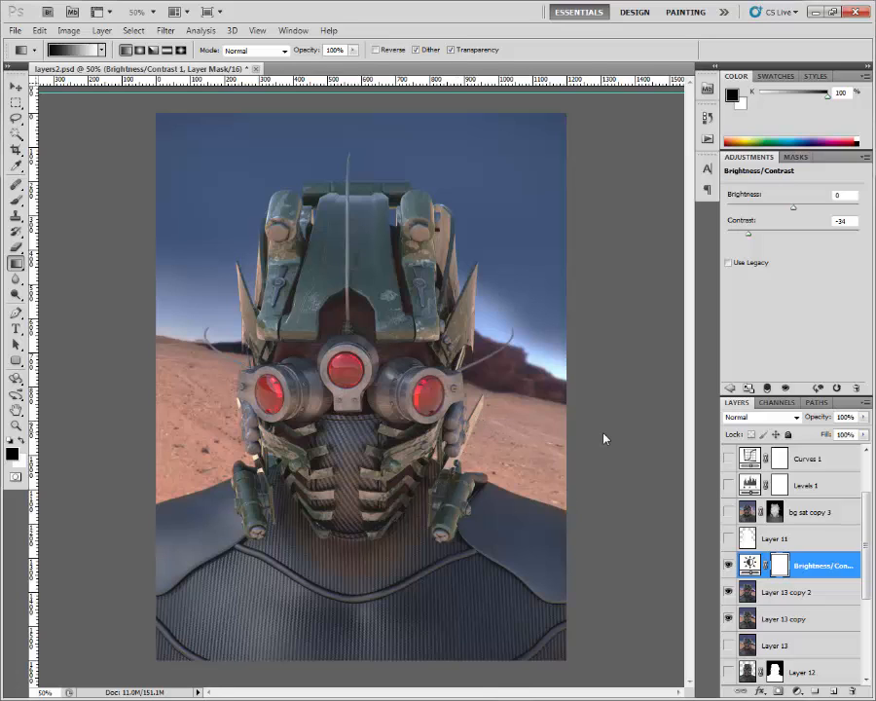
pyautogui.click(728, 513)
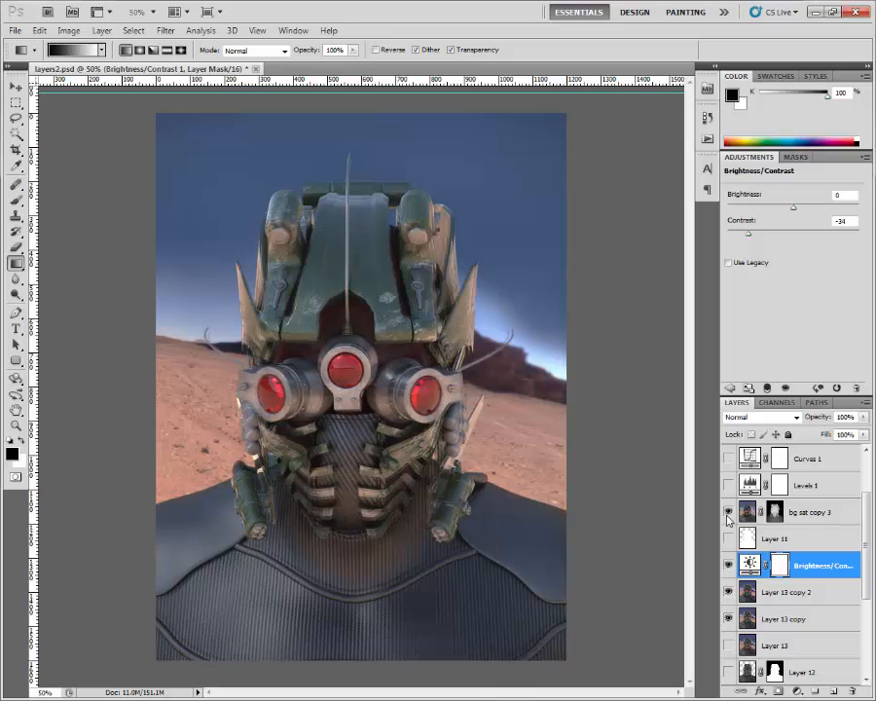
pyautogui.click(728, 513)
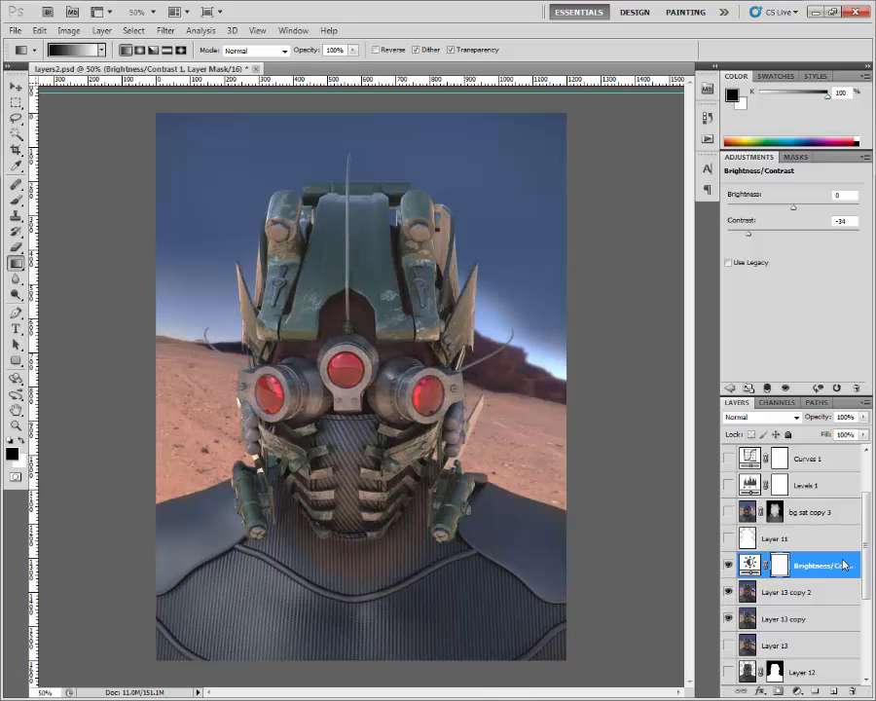